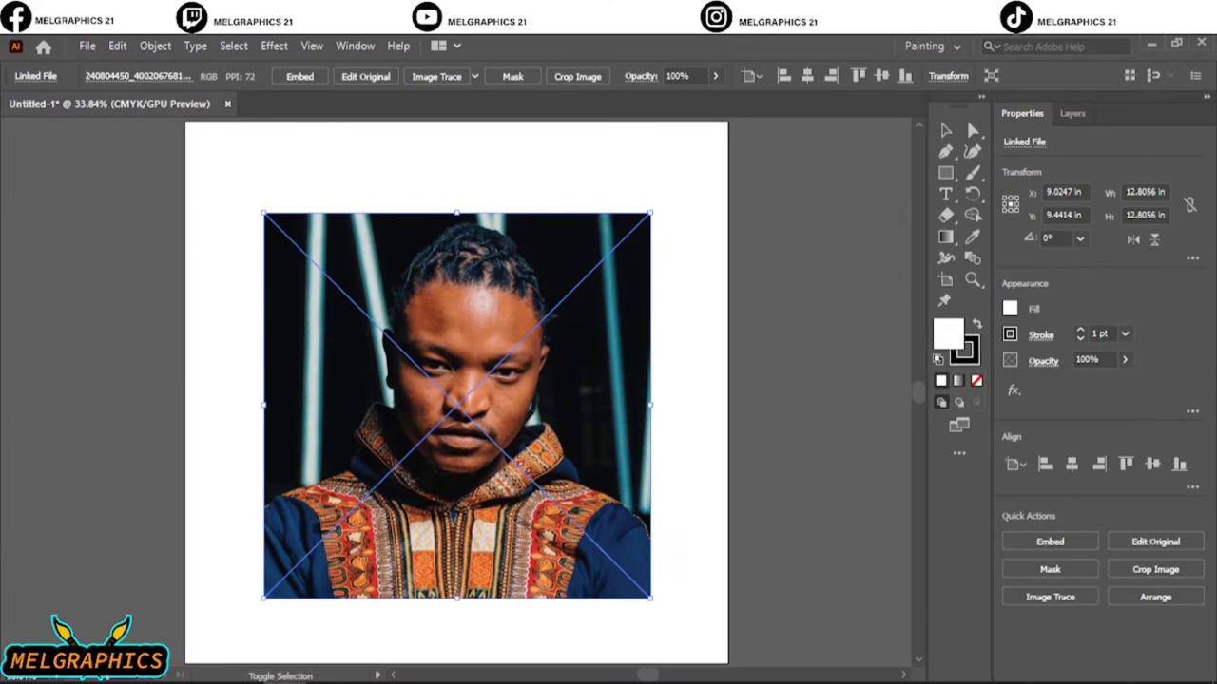
- Enlarge the reference photo over the artboard and fade it to 74% opacity
left_click_drag(651, 597, 732, 656)
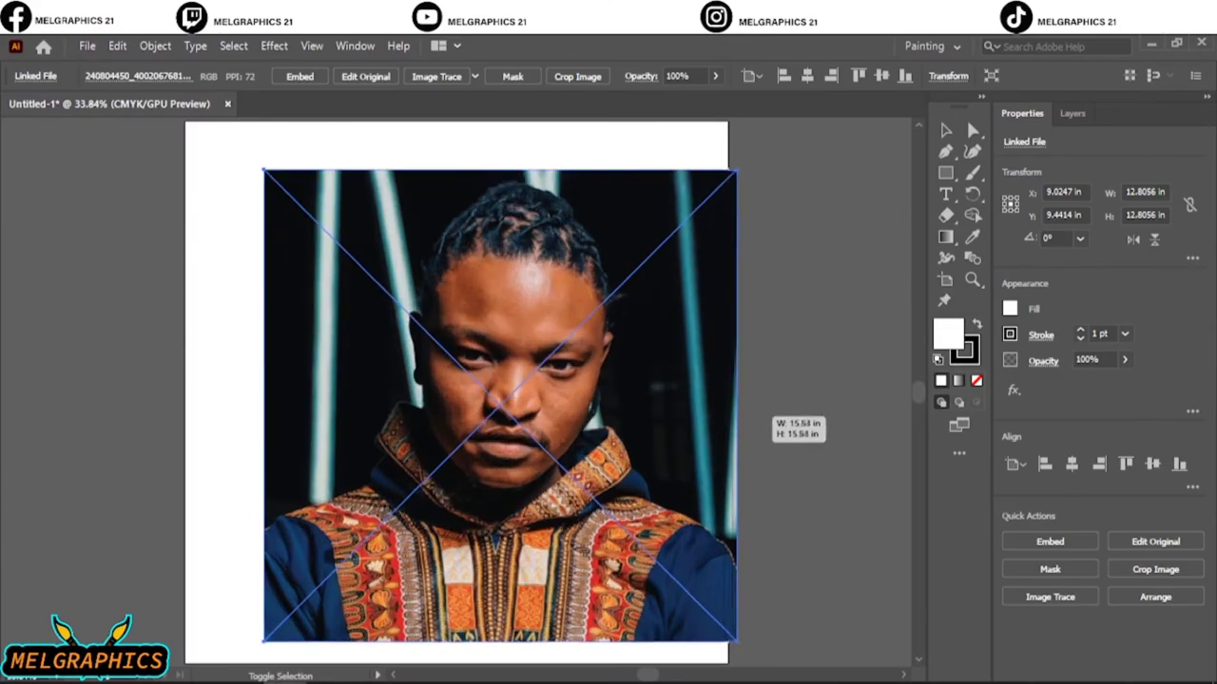
mouse_move(674, 471)
left_mouse_down()
mouse_move(699, 437)
mouse_move(686, 443)
left_mouse_up()
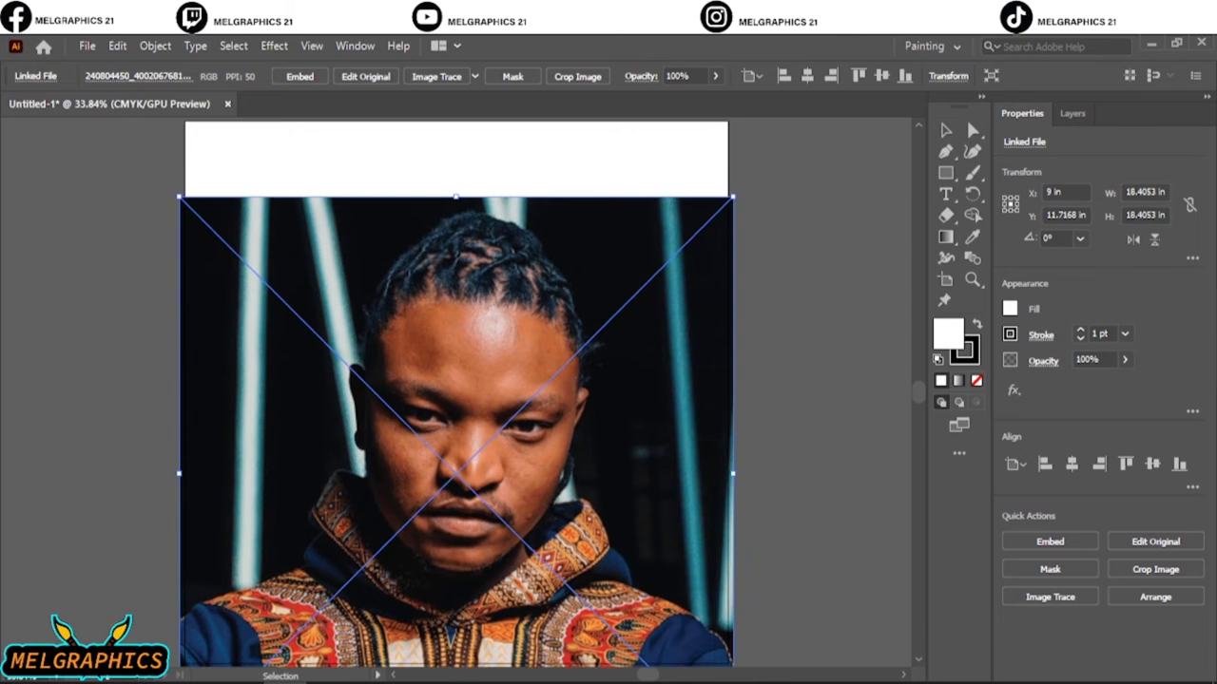
left_click(714, 76)
left_click_drag(720, 98, 699, 99)
- Deselect the photo, lock Layer 1, and add Layer 2 above it
key("ctrl+shift+a")
left_click(1072, 113)
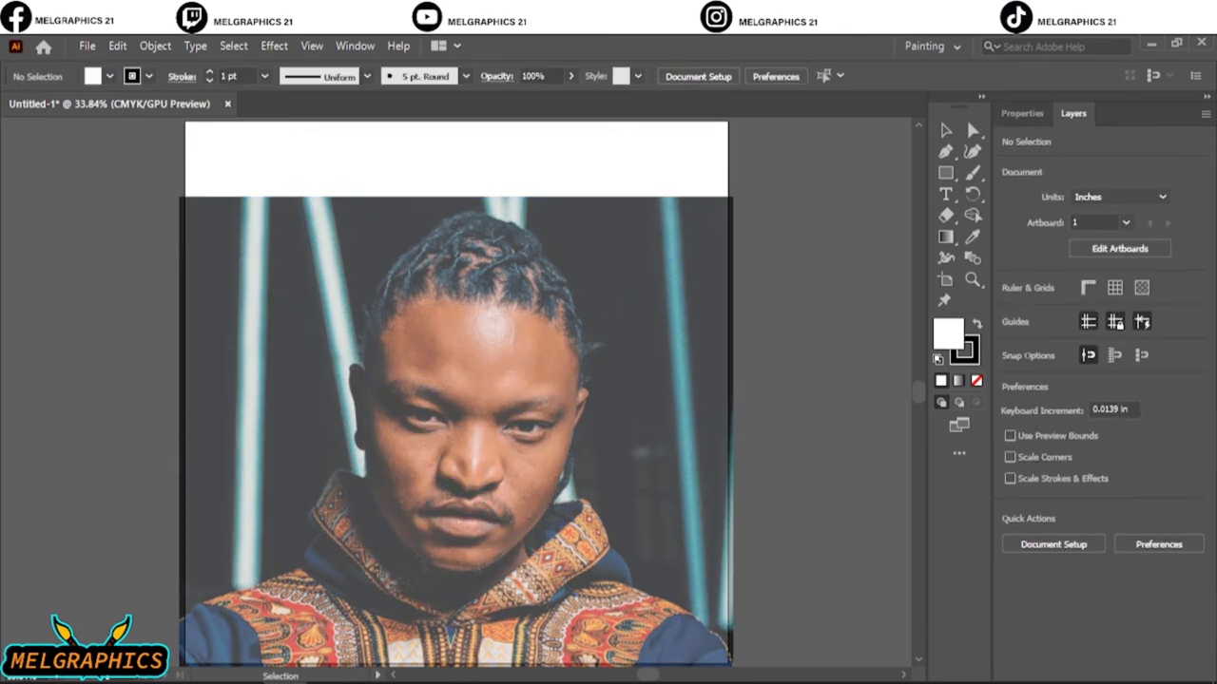
left_click(1163, 673)
left_click(465, 76)
- Load the tapered custom brush from the brush library and test it with the Paintbrush
left_click(302, 215)
left_click(512, 439)
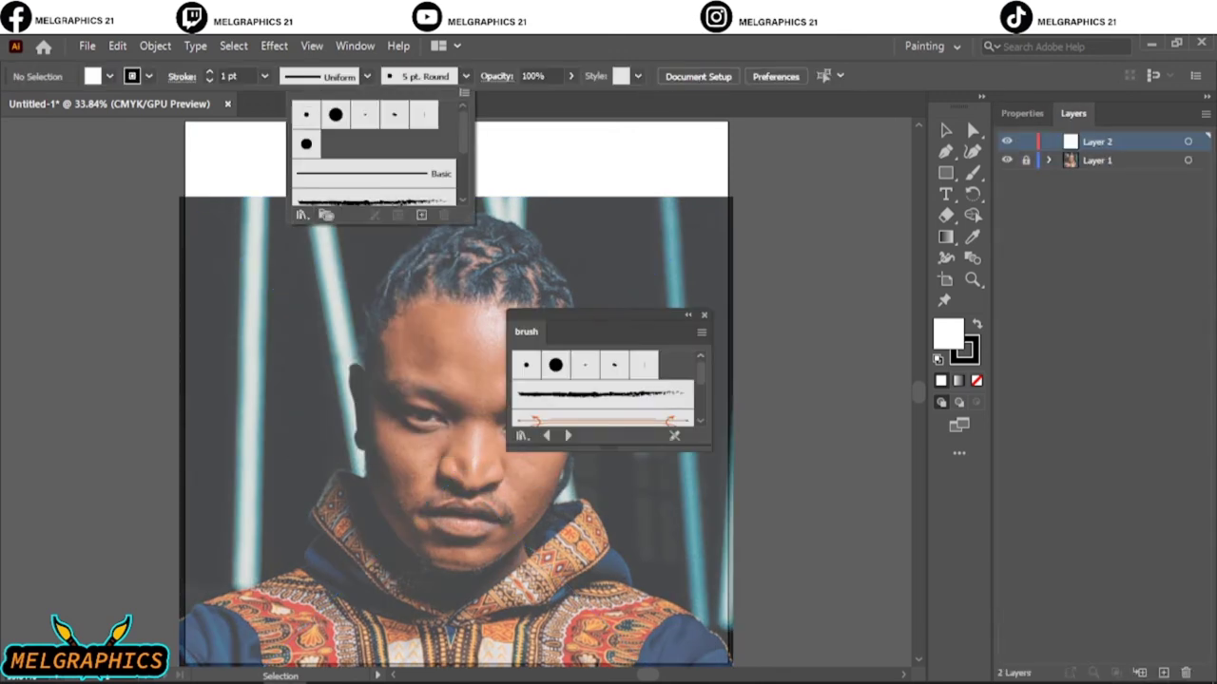
left_click(609, 380)
key("b")
left_click_drag(842, 241, 834, 314)
- Trace the upper lip, lower lip and the line between the lips
scroll(463, 536, "up", 3)
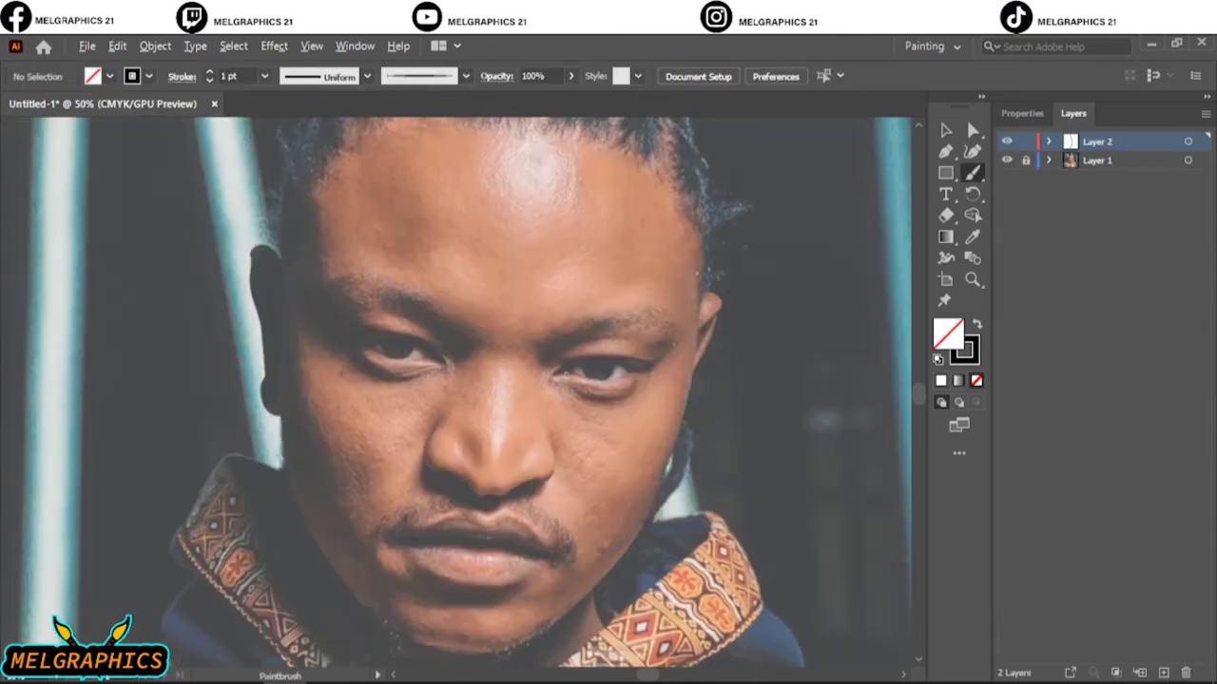
scroll(464, 536, "up", 3)
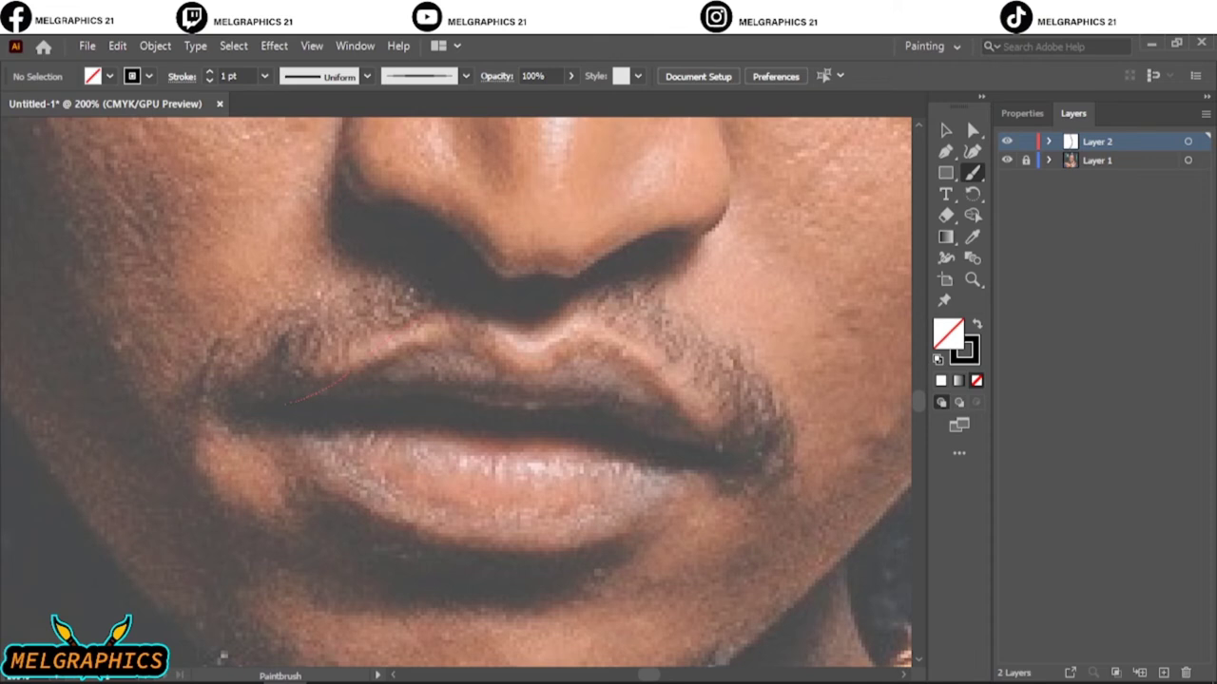
left_click_drag(599, 324, 716, 452)
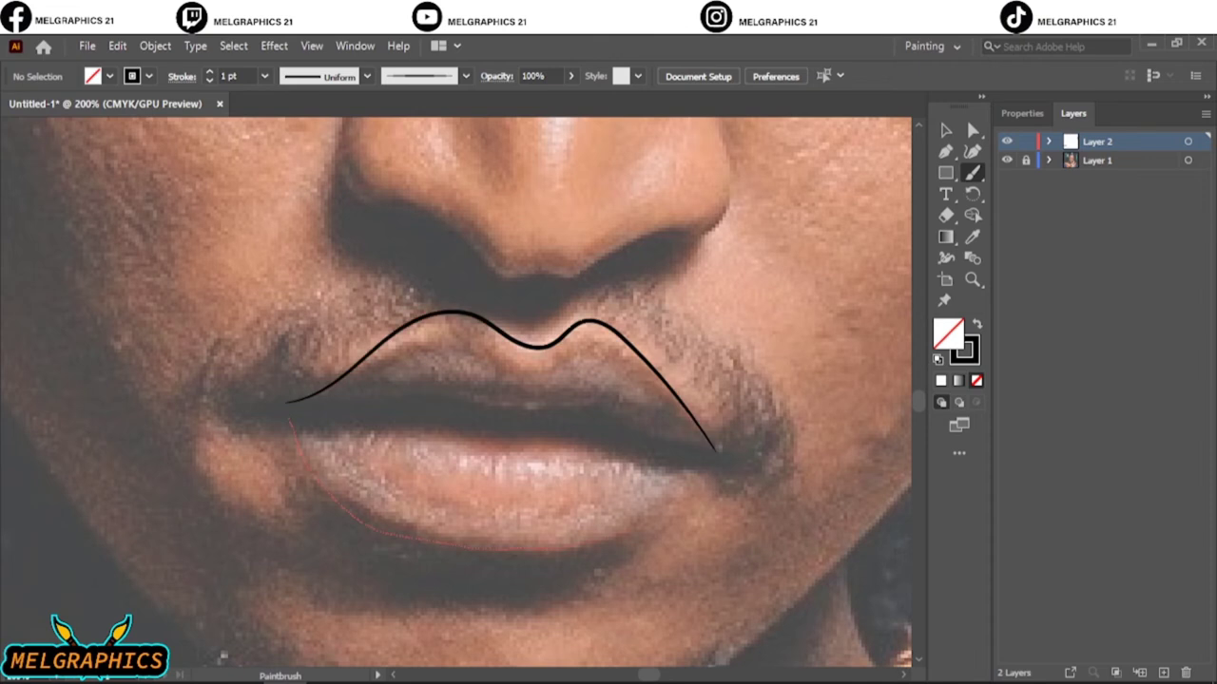
left_click_drag(527, 549, 713, 452)
mouse_move(327, 403)
left_mouse_down()
mouse_move(583, 393)
mouse_move(716, 456)
left_mouse_up()
- Trace the nostril's left edge and the bottom edge of the nose
scroll(717, 456, "up", 5)
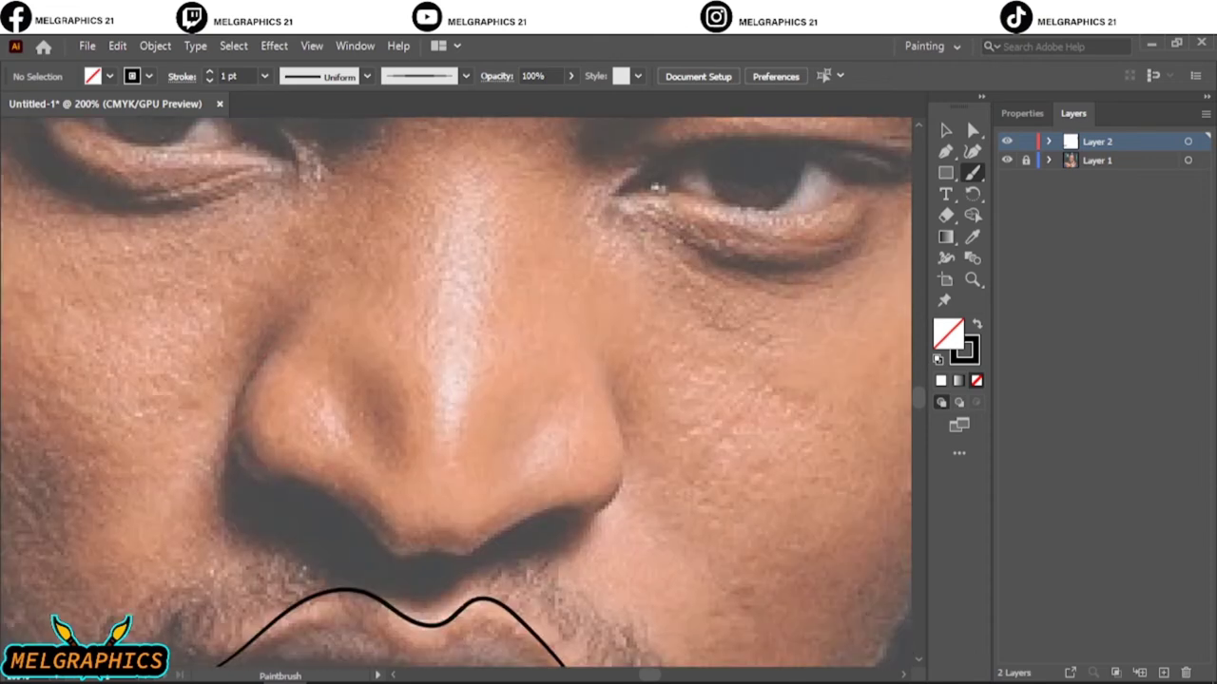
left_click_drag(276, 492, 317, 496)
scroll(475, 576, "up", 1)
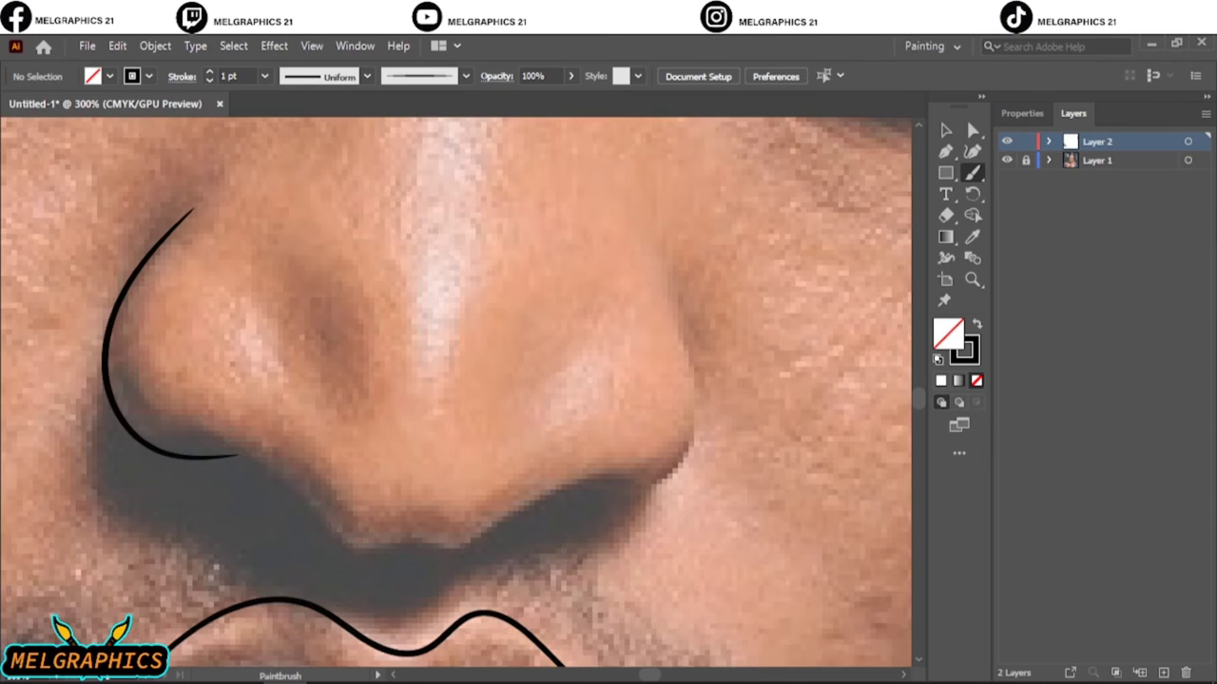
left_click_drag(544, 502, 631, 472)
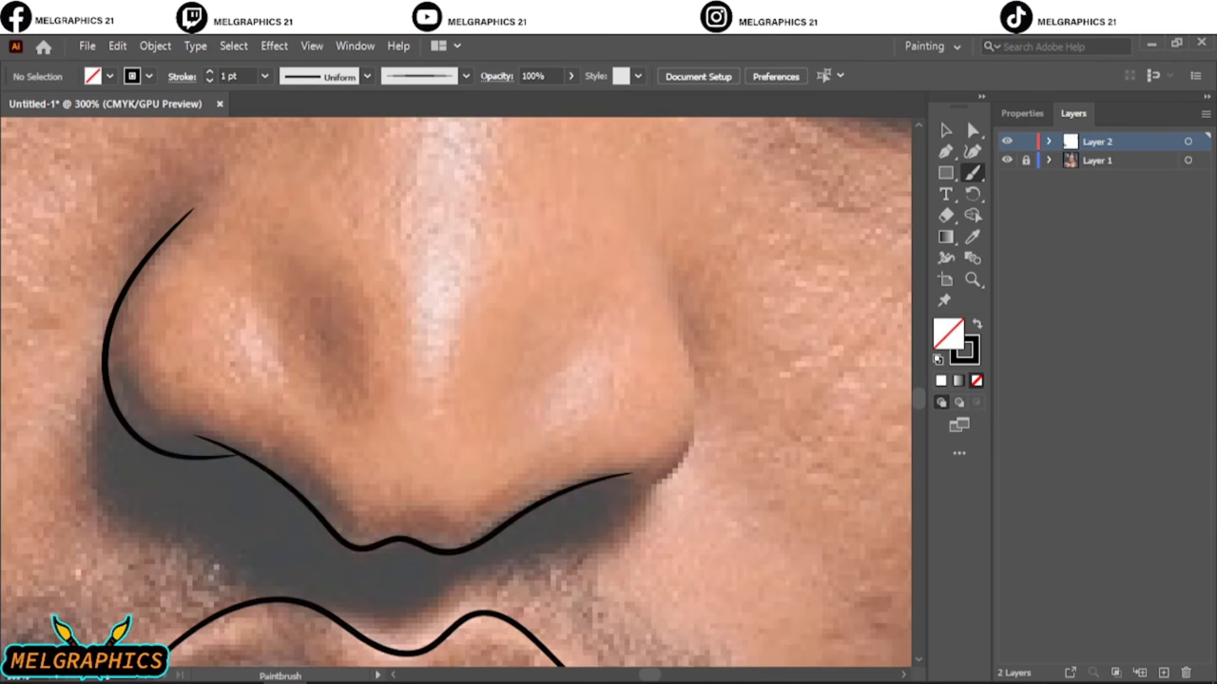
scroll(456, 392, "down", 5)
scroll(456, 392, "up", 1)
scroll(254, 658, "up", 5)
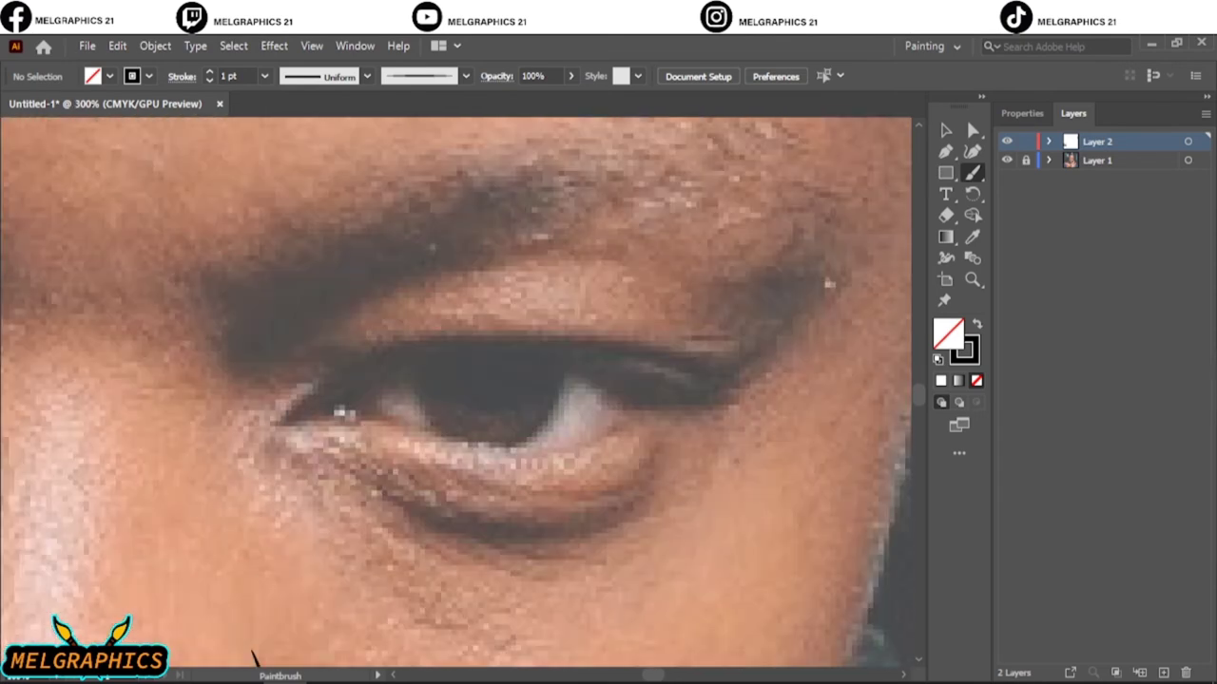
- Trace the first eye's upper and lower eyelids and its iris curve
mouse_move(703, 353)
left_mouse_down()
mouse_move(718, 400)
mouse_move(734, 363)
left_mouse_up()
scroll(506, 463, "up", 1)
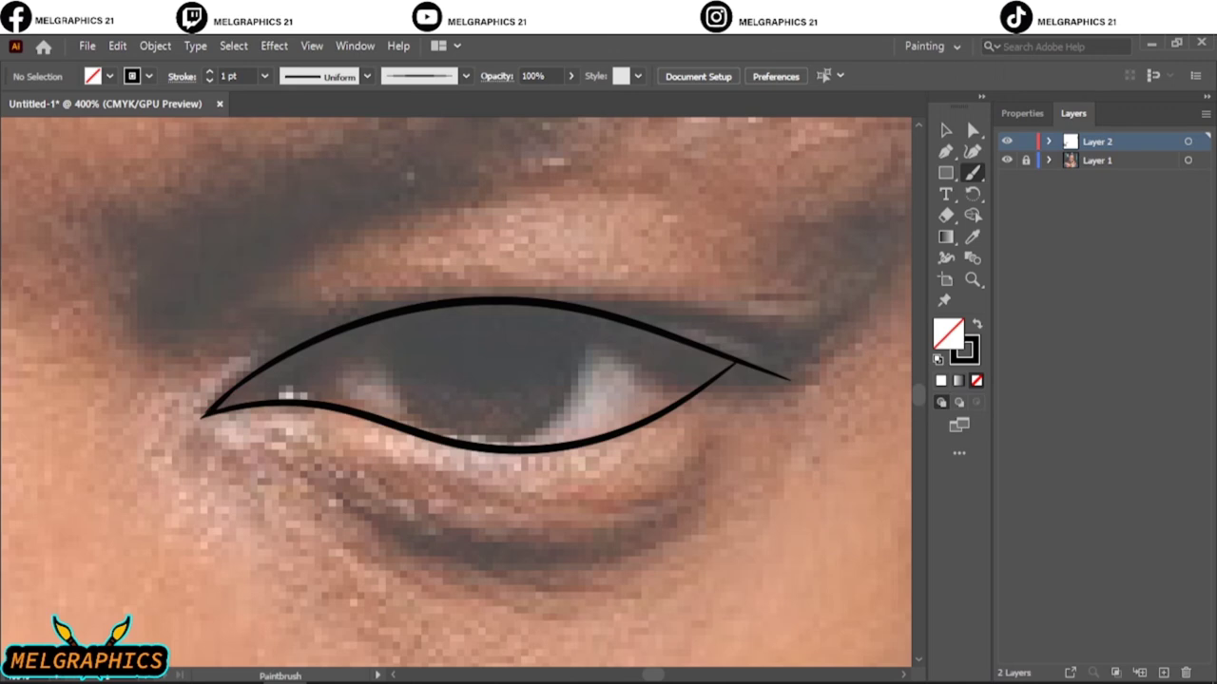
left_click_drag(306, 346, 323, 405)
mouse_move(382, 319)
left_mouse_down()
mouse_move(426, 435)
mouse_move(494, 445)
left_mouse_up()
- Trace the second eye's eyelids, both sides of its iris, and an outer-corner curve
key("ctrl+0")
scroll(456, 390, "up", 3)
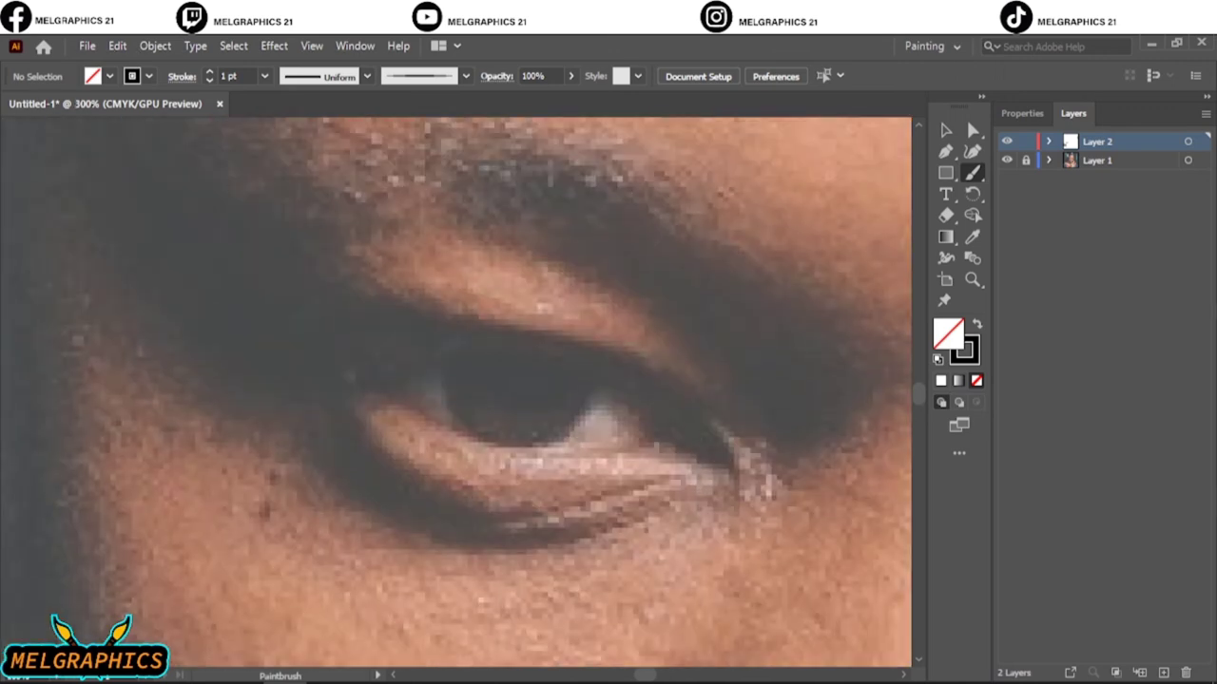
mouse_move(408, 357)
left_mouse_down()
mouse_move(323, 382)
mouse_move(343, 376)
left_mouse_up()
scroll(702, 509, "up", 3)
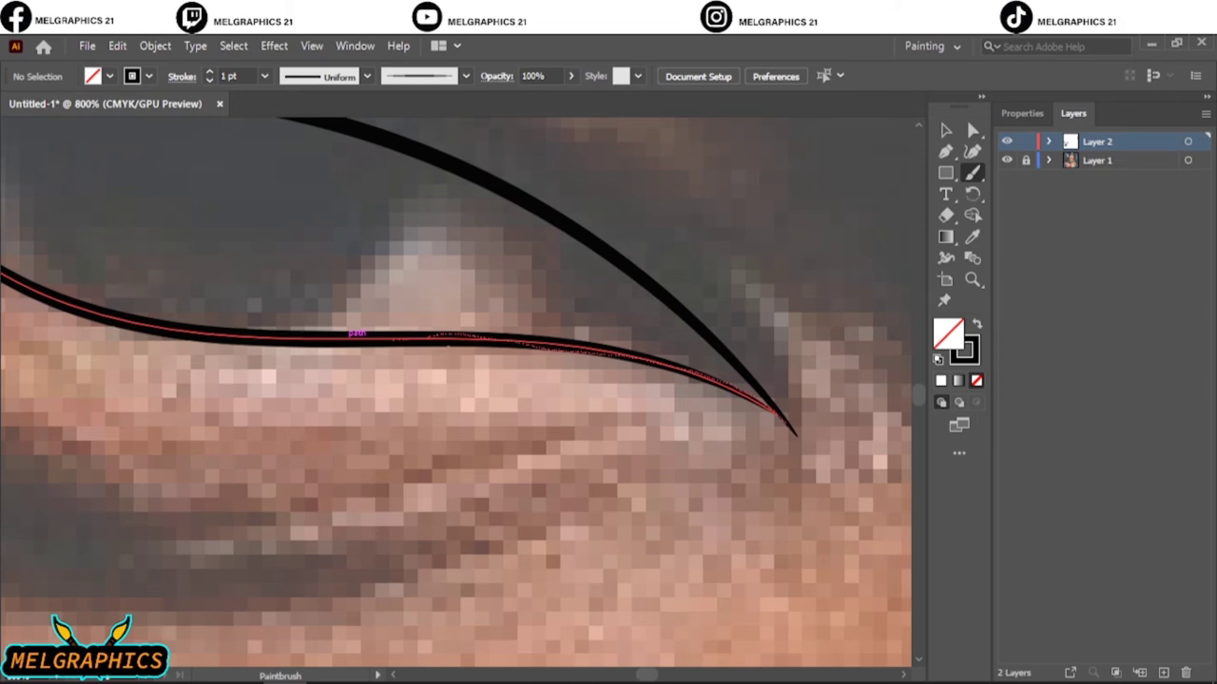
left_click_drag(357, 333, 353, 333)
scroll(354, 333, "down", 1)
left_click_drag(551, 463, 578, 391)
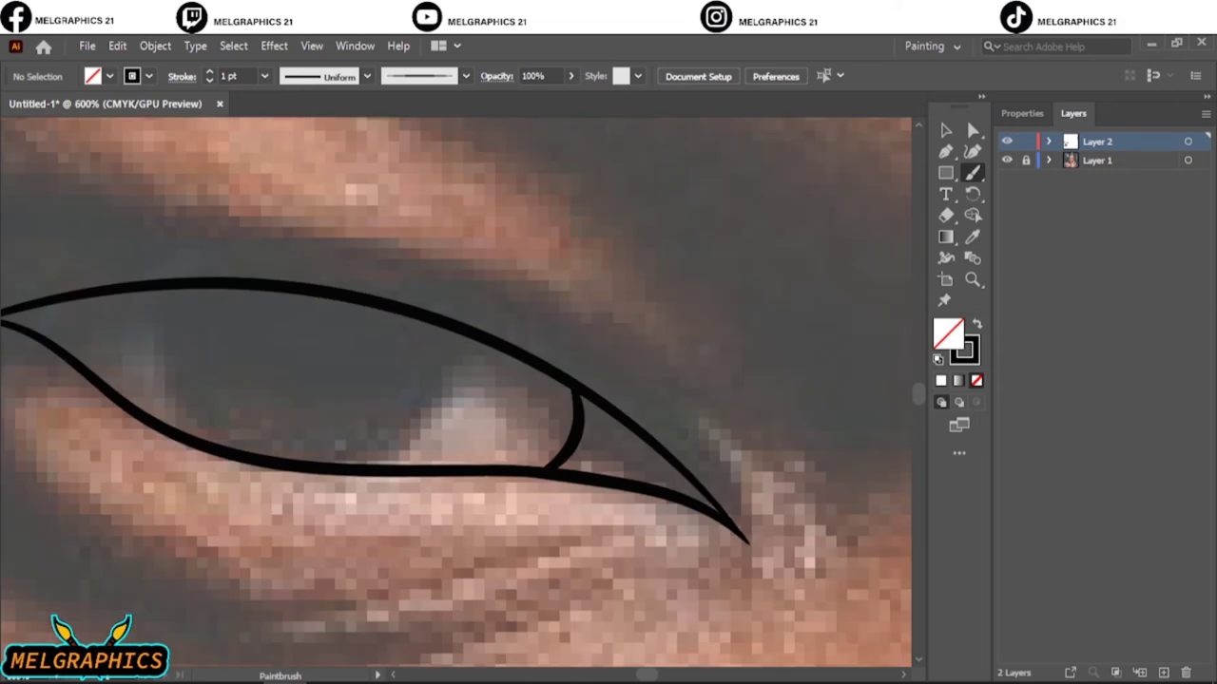
left_click_drag(171, 449, 162, 287)
left_click_drag(409, 461, 476, 328)
- Draw the outer curve and the crease line beneath the lower eyelid
scroll(475, 327, "down", 10)
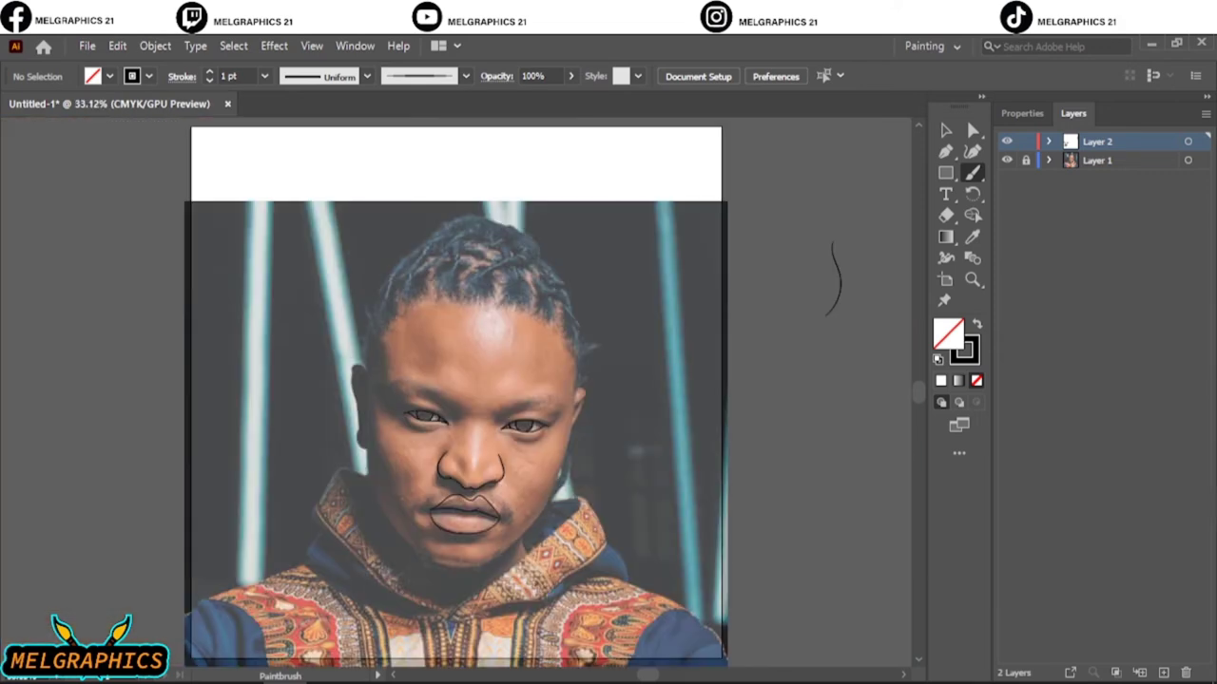
scroll(412, 419, "up", 4)
scroll(412, 418, "down", 3)
scroll(412, 418, "up", 6)
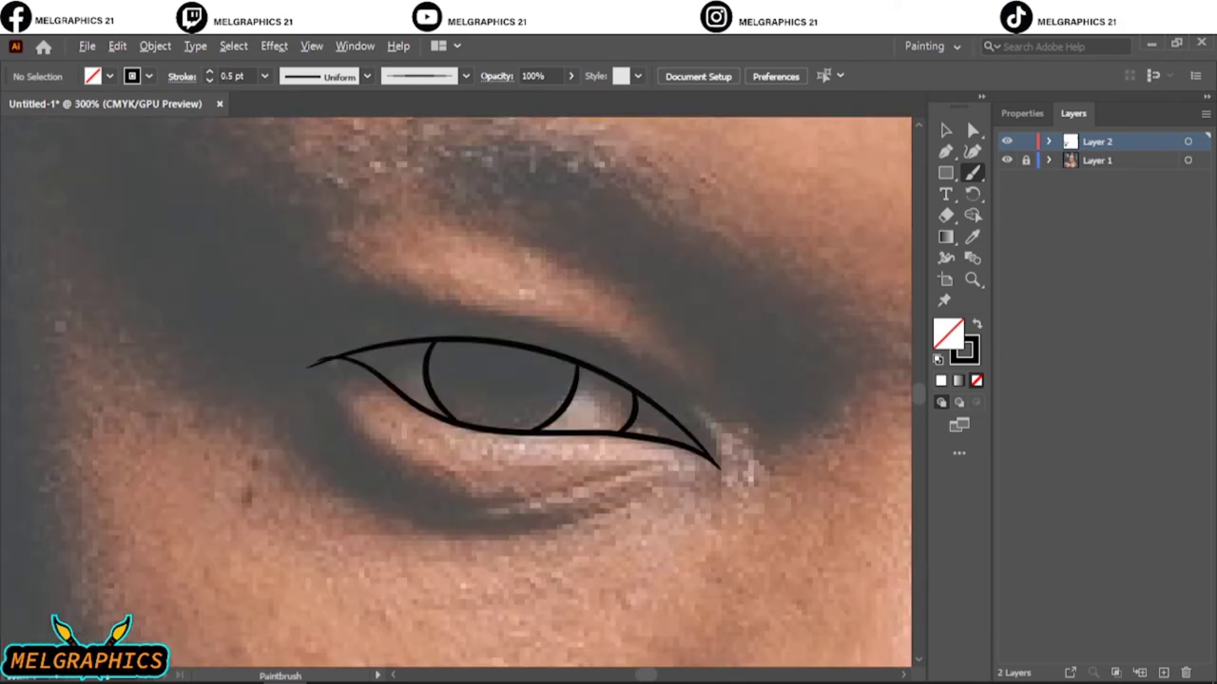
left_click_drag(322, 449, 693, 488)
left_click_drag(419, 498, 683, 471)
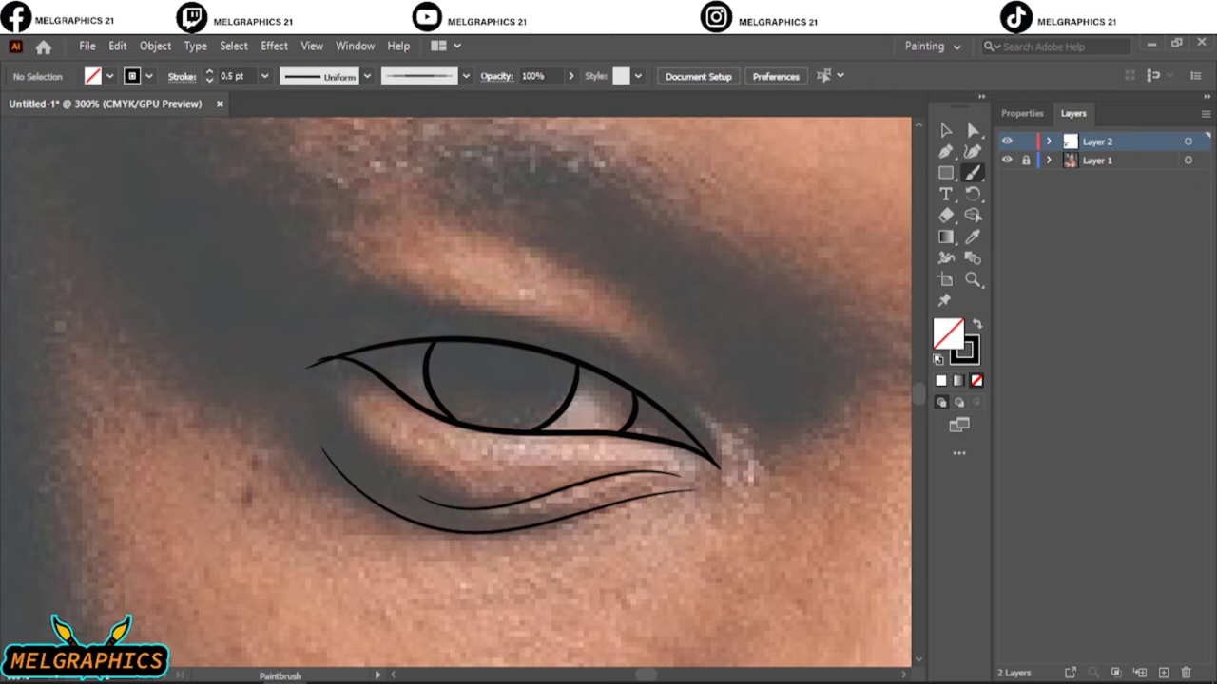
- At 0.75 pt, add the eyelid arc, corner strokes and the other eye's upper crease
left_click(209, 72)
mouse_move(313, 334)
left_mouse_down()
mouse_move(608, 371)
mouse_move(718, 466)
left_mouse_up()
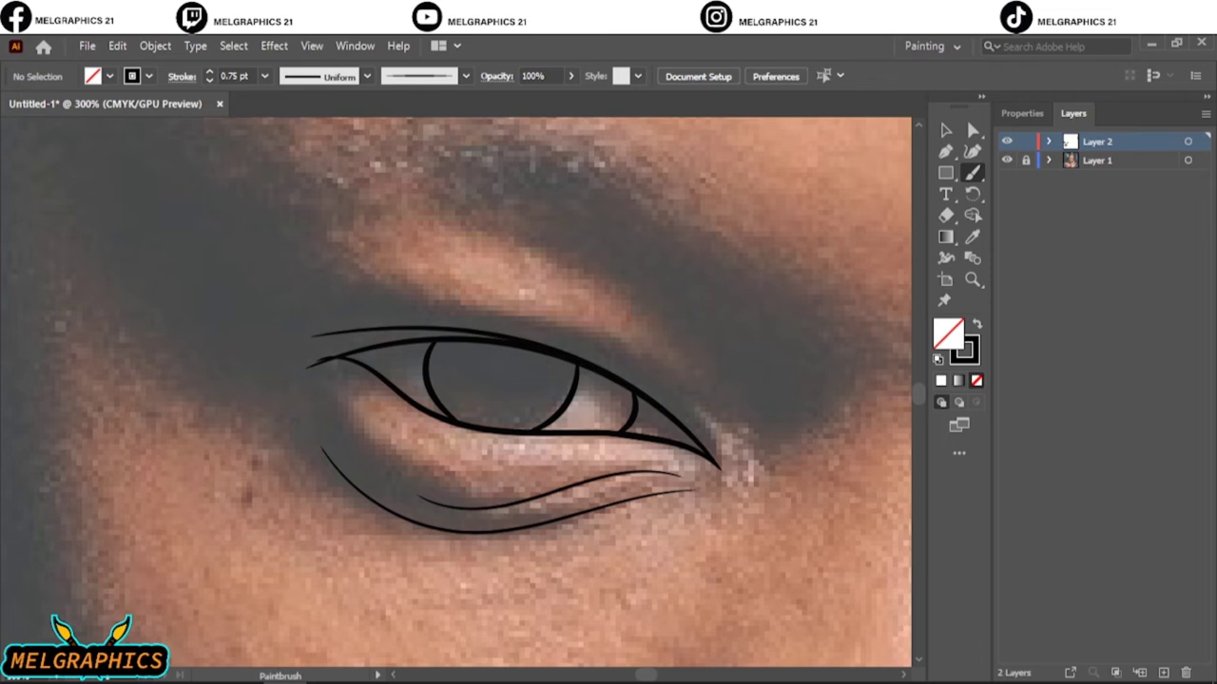
left_click_drag(665, 380, 760, 492)
scroll(456, 390, "right", 5)
left_click_drag(563, 451, 488, 522)
scroll(456, 389, "right", 2)
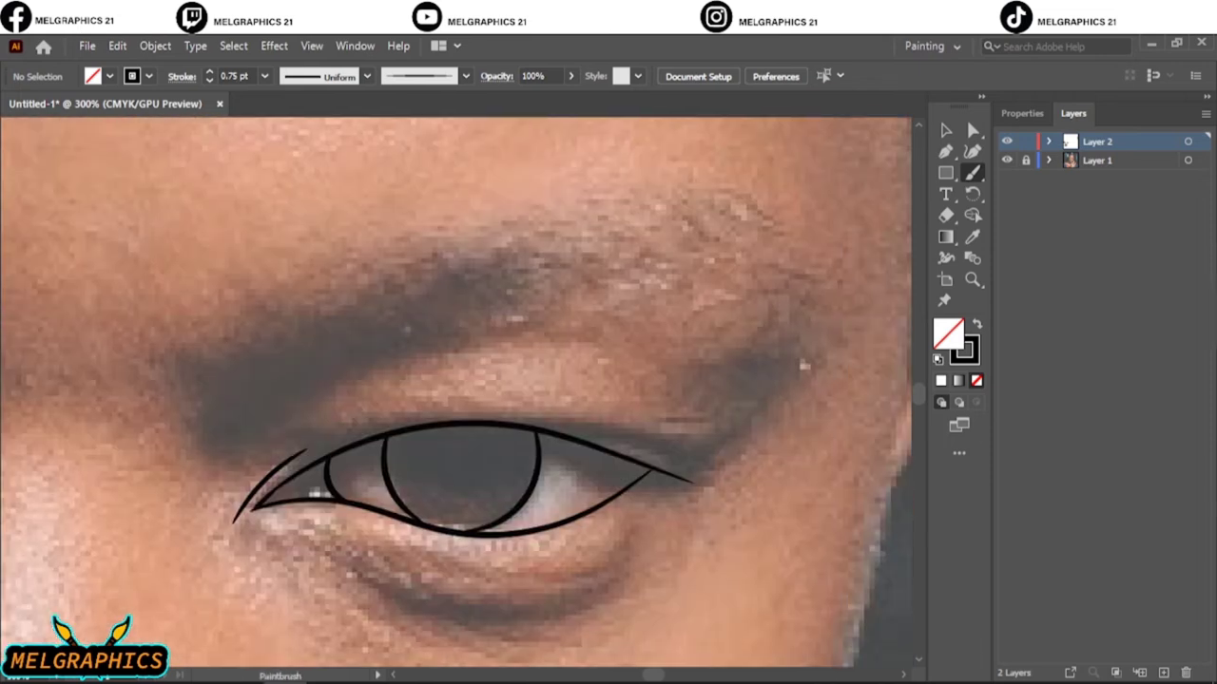
left_click_drag(388, 430, 705, 470)
- At 0.5 pt, draw three thin creases beneath the lower eyelid
left_click(209, 81)
scroll(456, 389, "down", 3)
left_click_drag(375, 329, 704, 361)
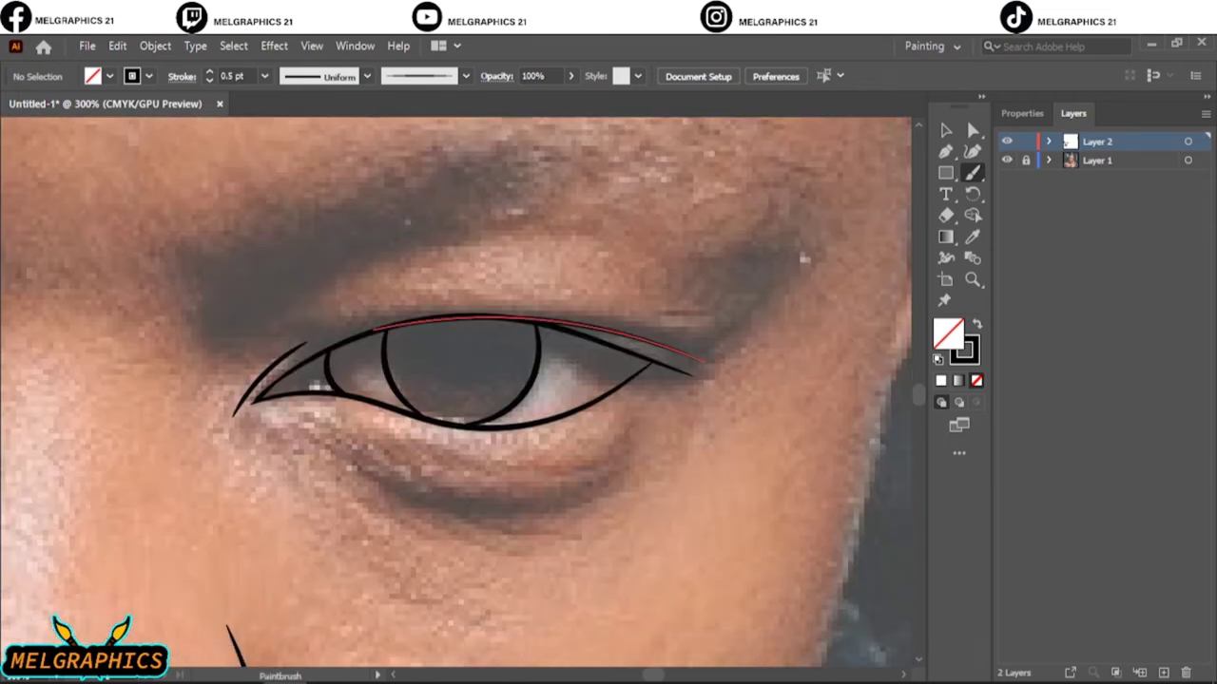
left_click_drag(465, 517, 623, 492)
left_click_drag(472, 472, 632, 446)
left_click_drag(460, 519, 555, 544)
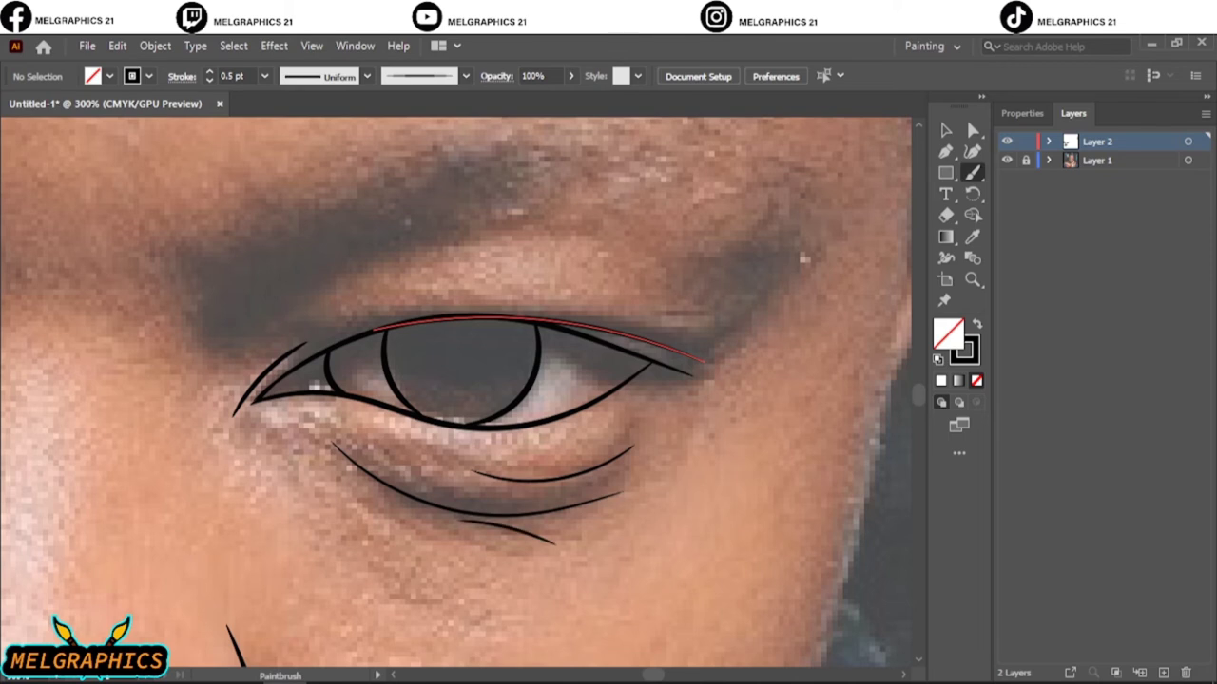
- Increase the brush weight and stroke the left jawline around the chin
key("ctrl+0")
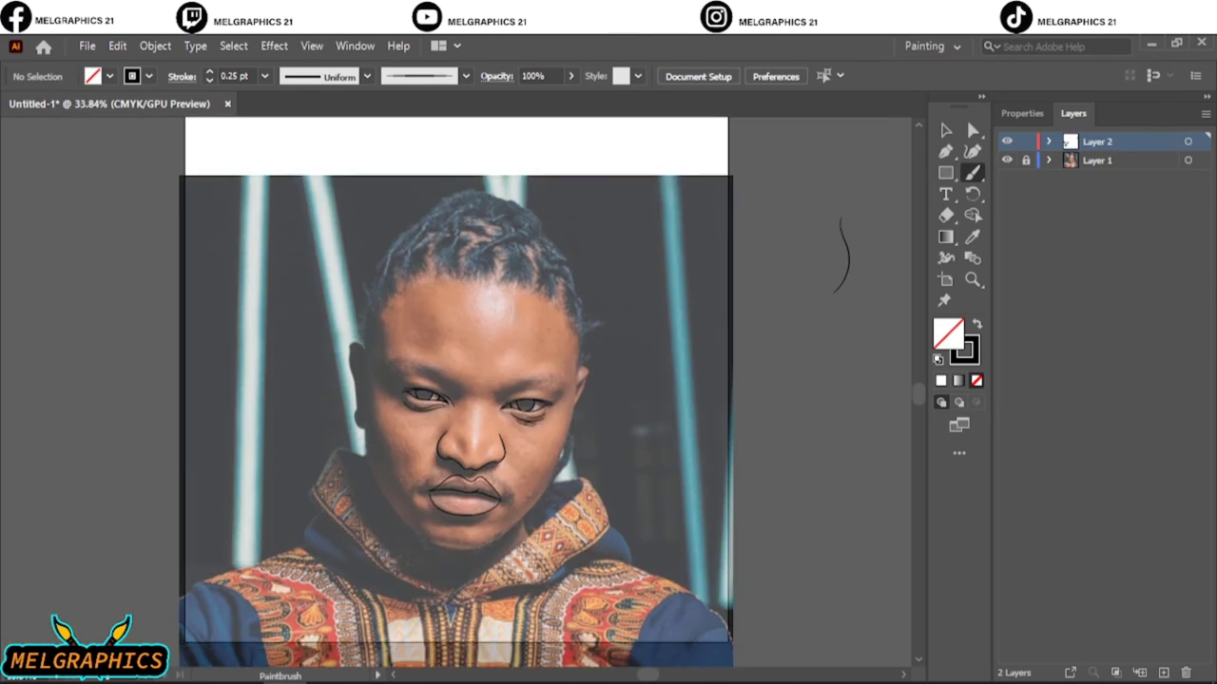
left_click(209, 71)
scroll(466, 496, "up", 5)
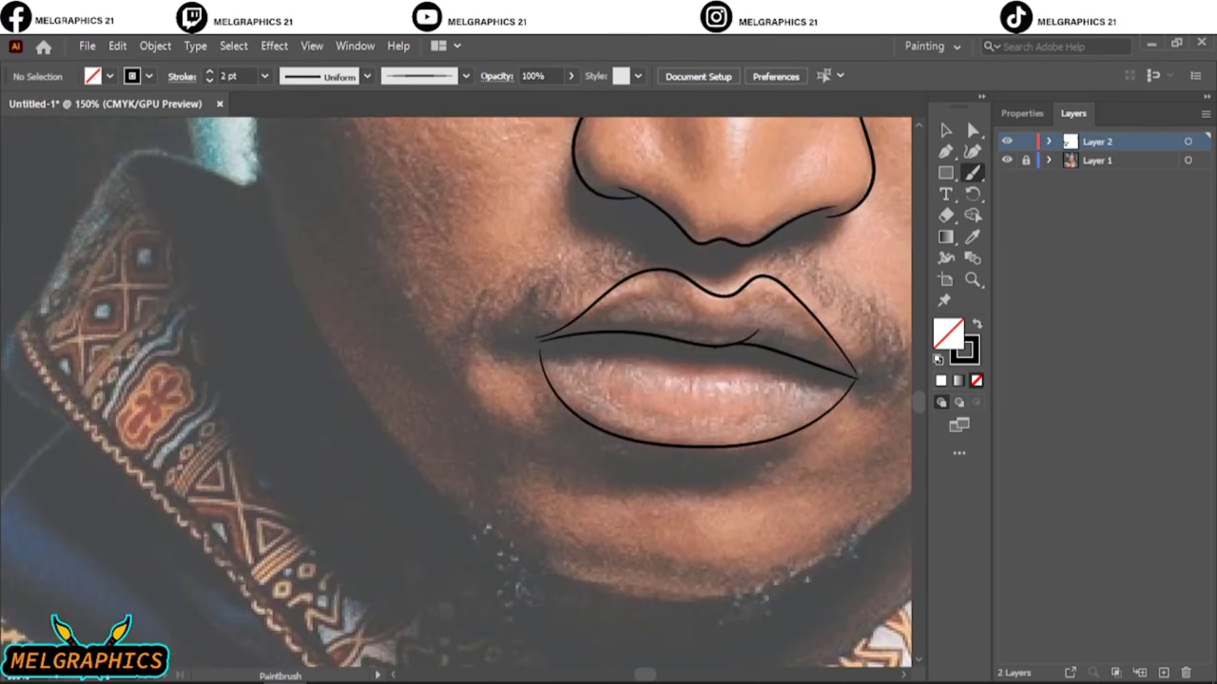
left_click_drag(257, 157, 345, 372)
left_click_drag(666, 593, 684, 595)
scroll(457, 399, "right", 5)
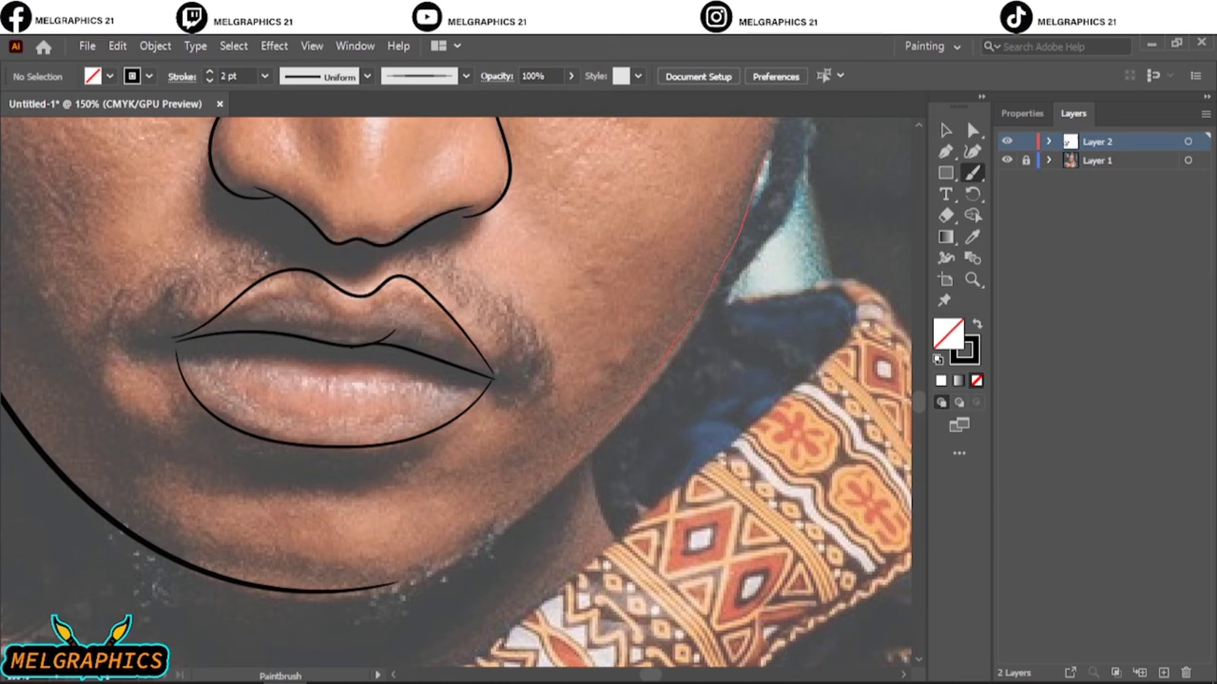
- Finish the jaw stroke and draw the outline running up the left jaw
scroll(456, 380, "down", 5)
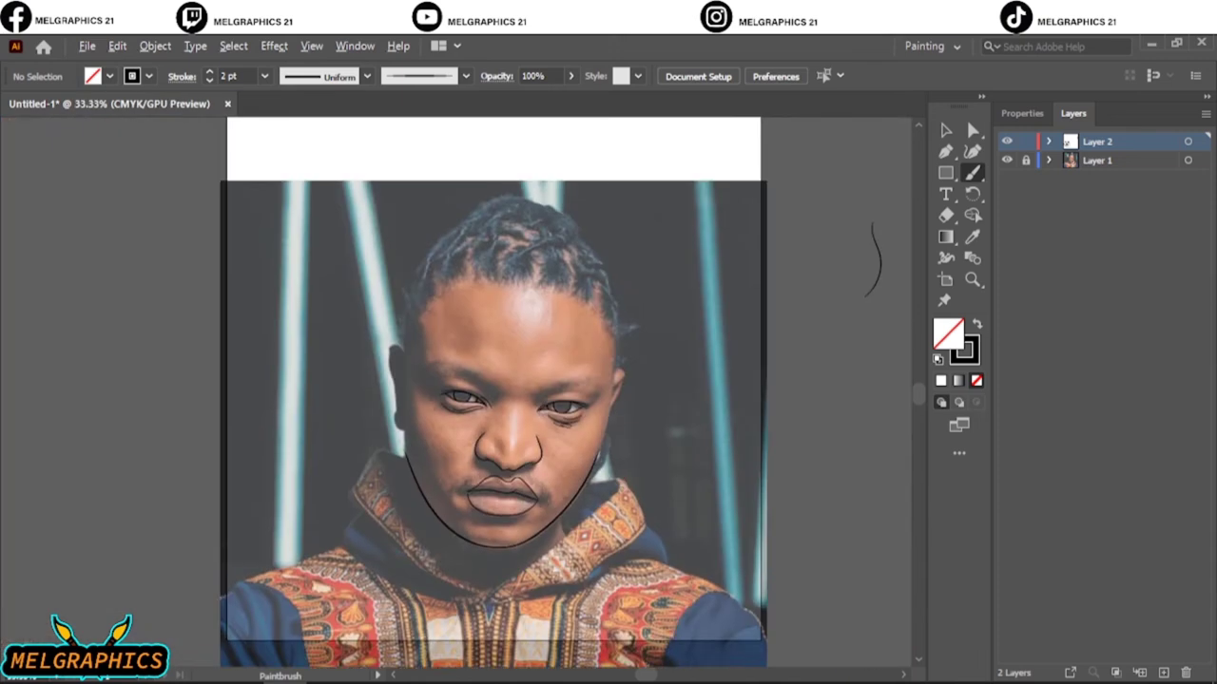
scroll(427, 299, "up", 5)
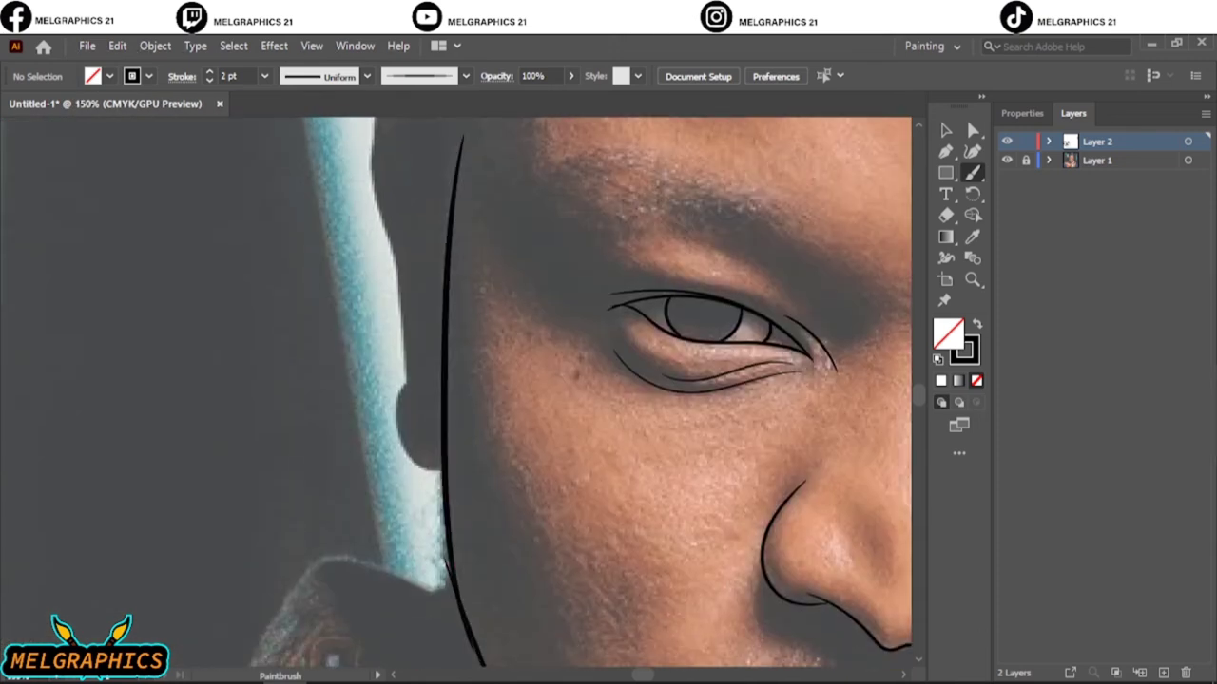
left_click_drag(480, 665, 575, 665)
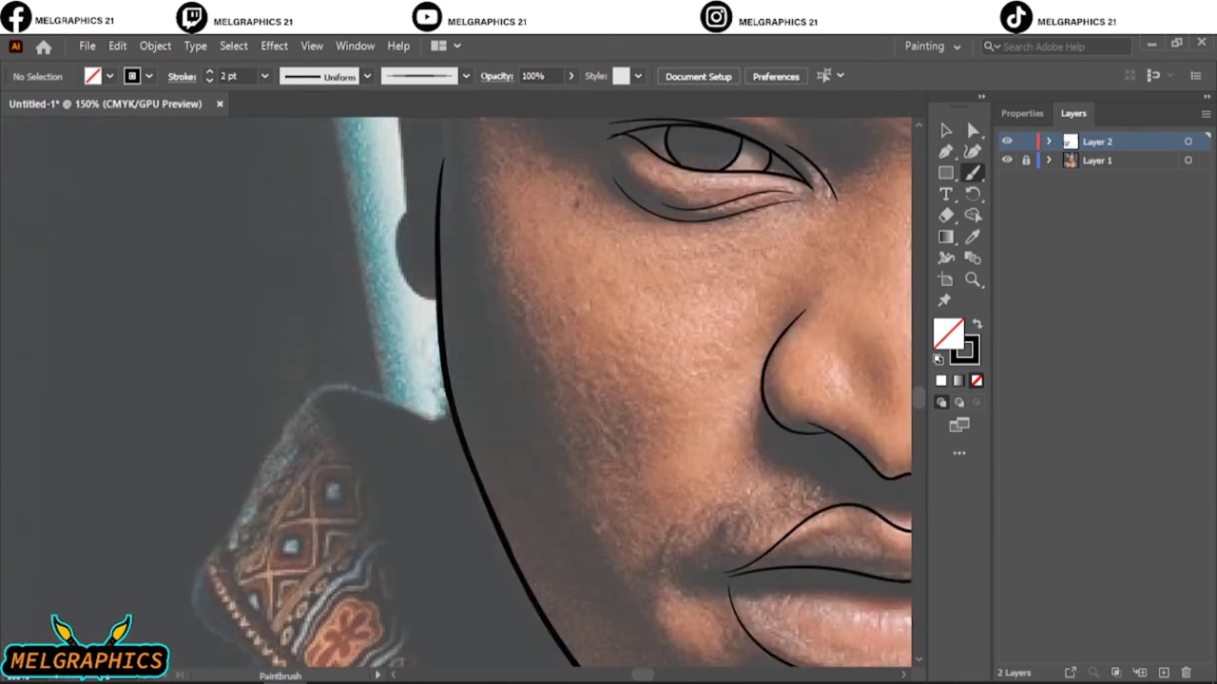
key("ctrl+minus")
scroll(456, 392, "up", 3)
scroll(475, 392, "right", 2)
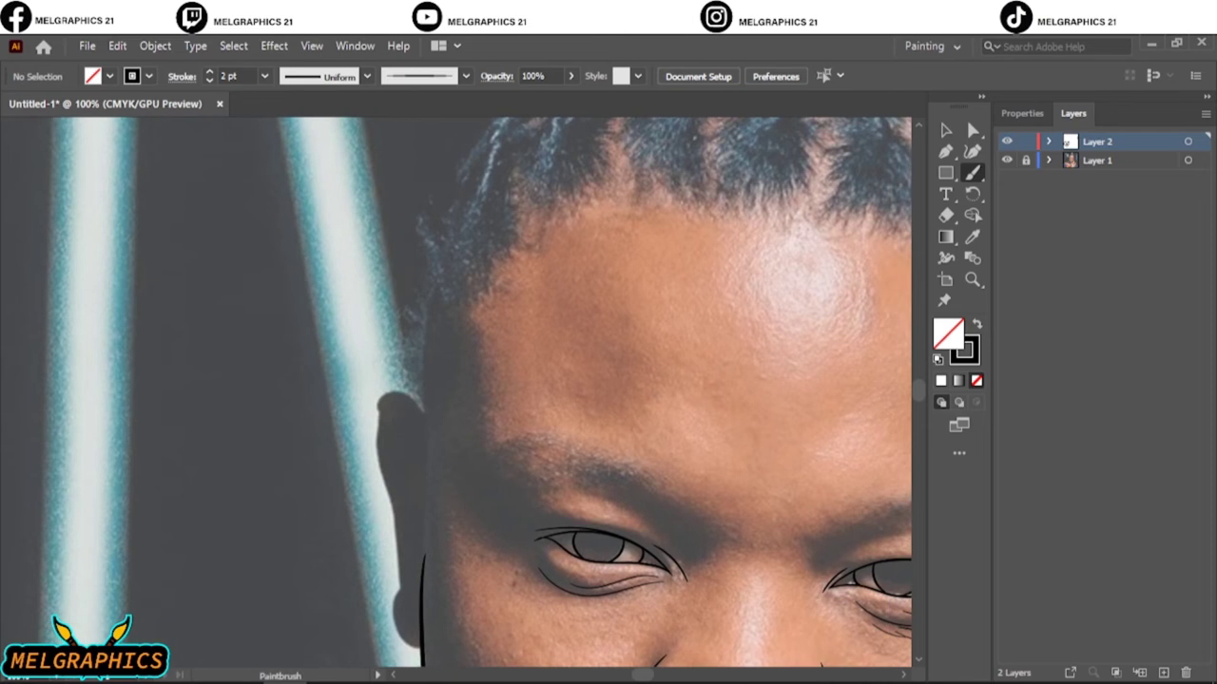
left_click_drag(419, 627, 425, 285)
- Trace the lower outline of the ear
key("ctrl+plus")
scroll(571, 380, "up", 2)
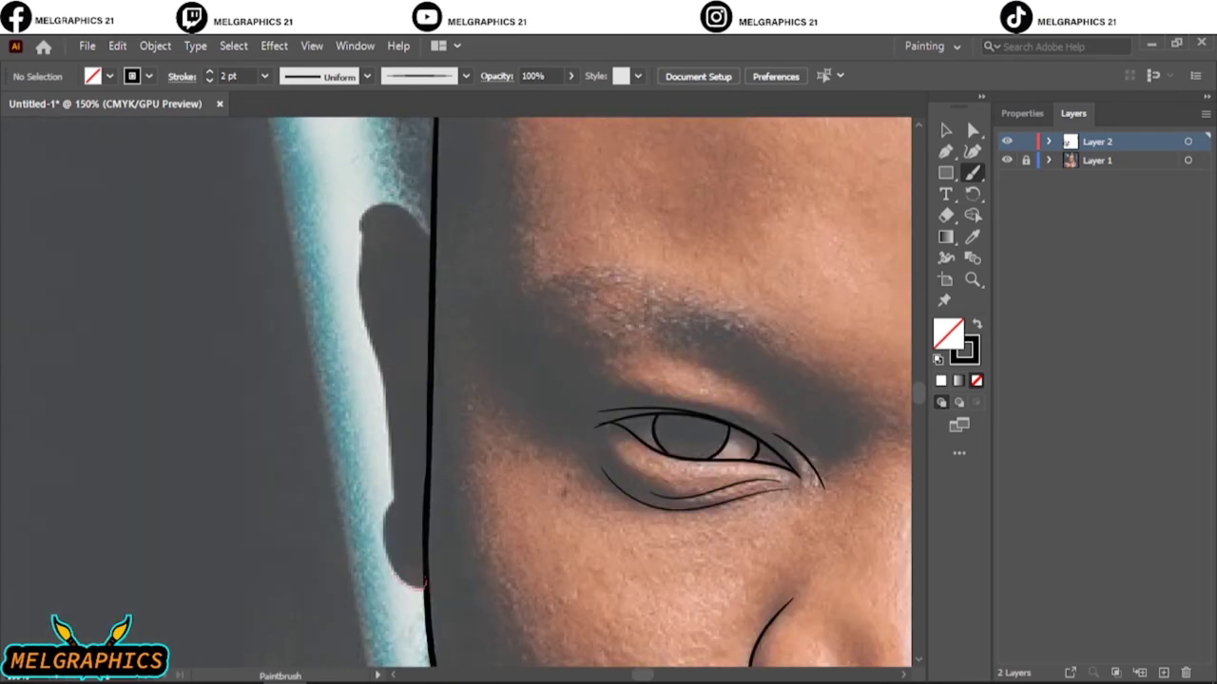
left_click_drag(419, 585, 392, 492)
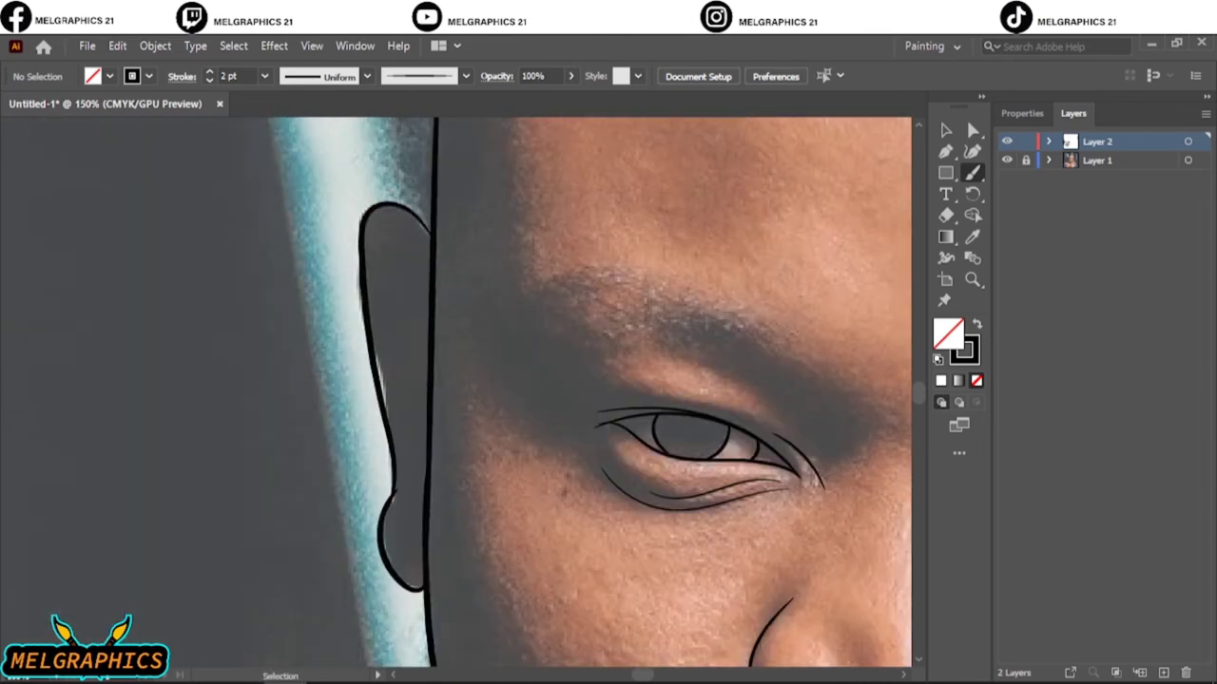
scroll(419, 230, "up", 2)
left_click_drag(323, 228, 395, 556)
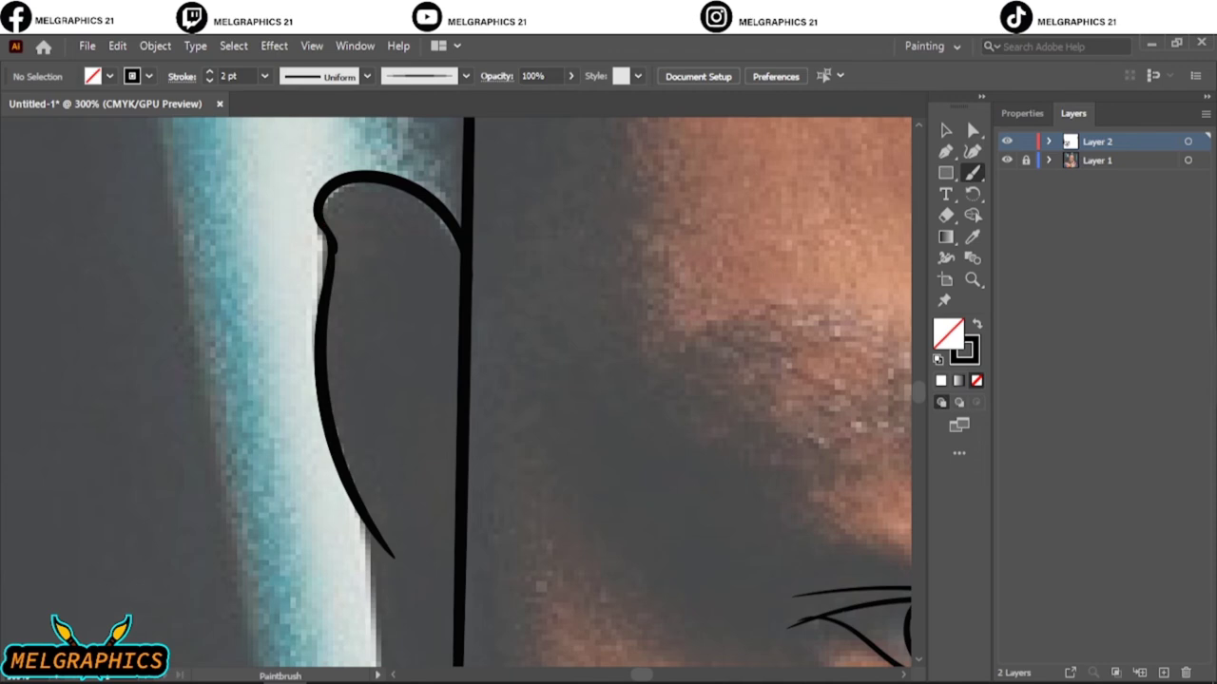
scroll(570, 381, "down", 3)
- Trace the ear's back edge and top, then fit the artboard in view
key("ctrl+0")
scroll(490, 274, "up", 5)
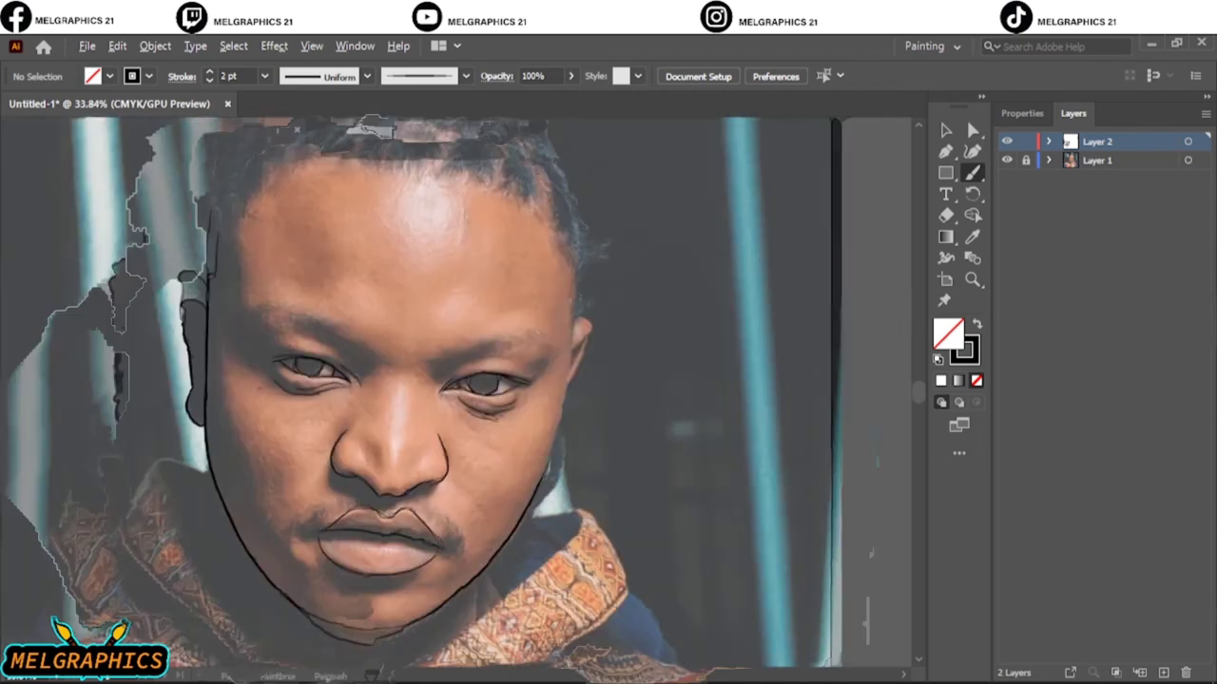
scroll(489, 274, "up", 3)
left_click_drag(480, 527, 447, 615)
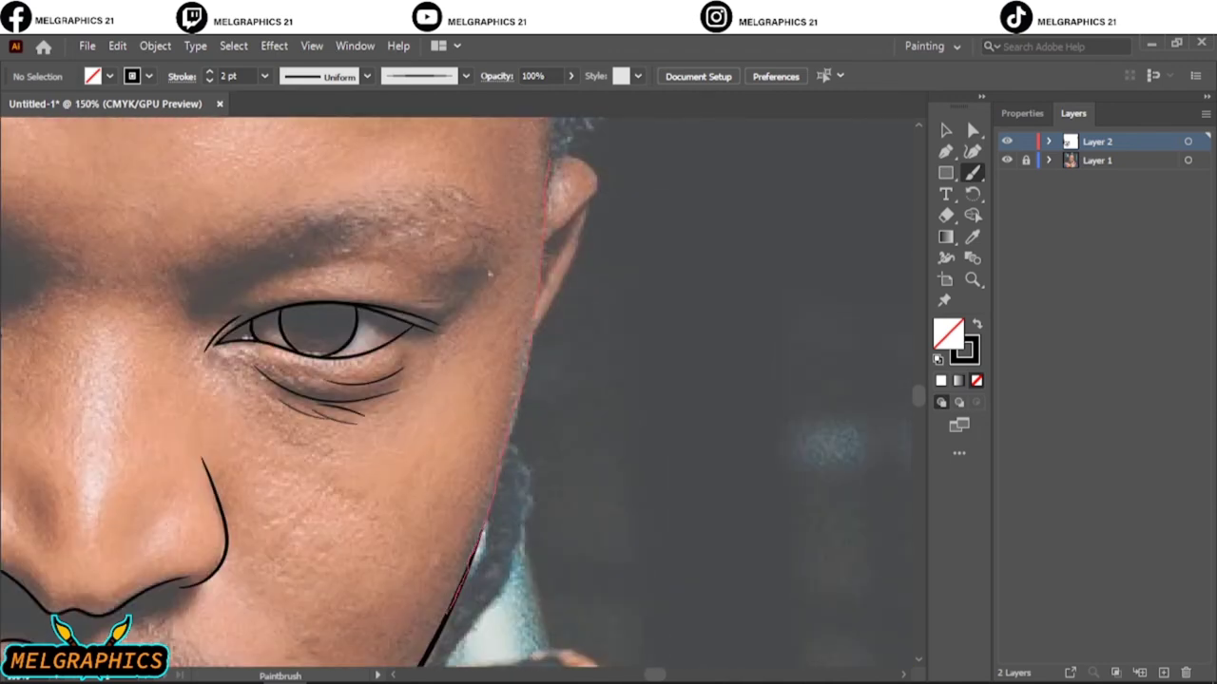
scroll(456, 570, "up", 2)
mouse_move(575, 344)
left_mouse_down()
mouse_move(583, 313)
mouse_move(547, 249)
left_mouse_up()
key("ctrl+0")
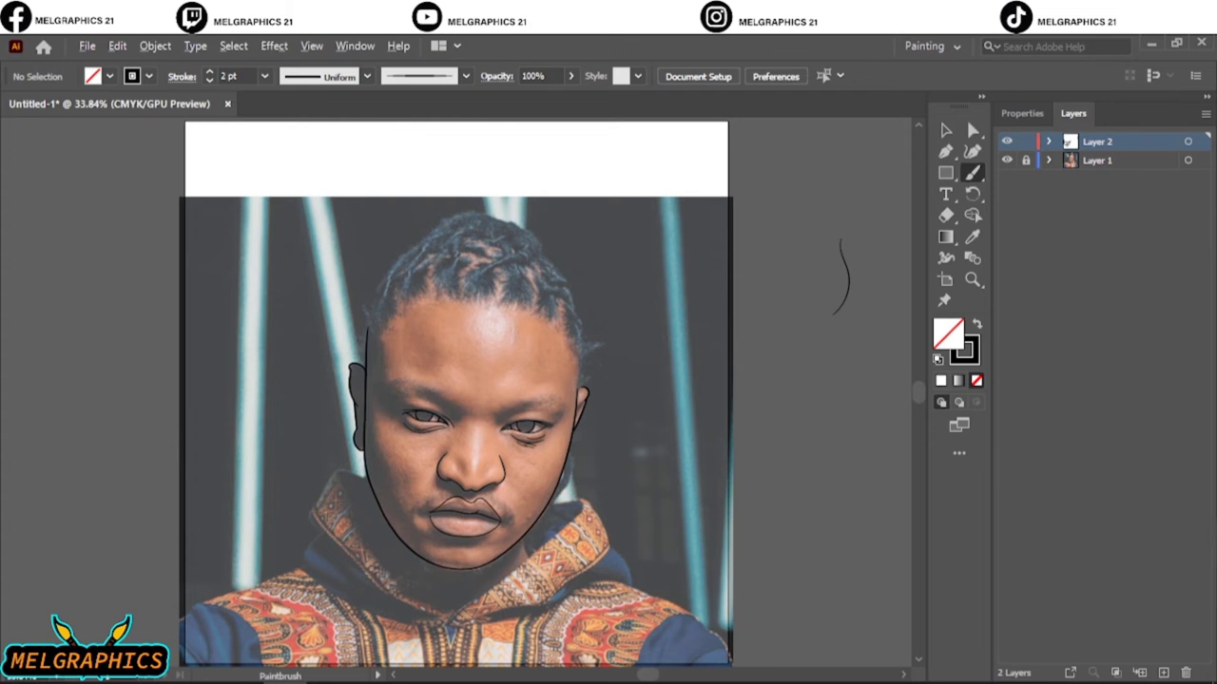
scroll(382, 612, "up", 1)
- Set a black fill with no stroke and switch to the Pencil tool
key("shift+x")
double_click(947, 333)
left_click(1113, 253)
left_click(971, 172)
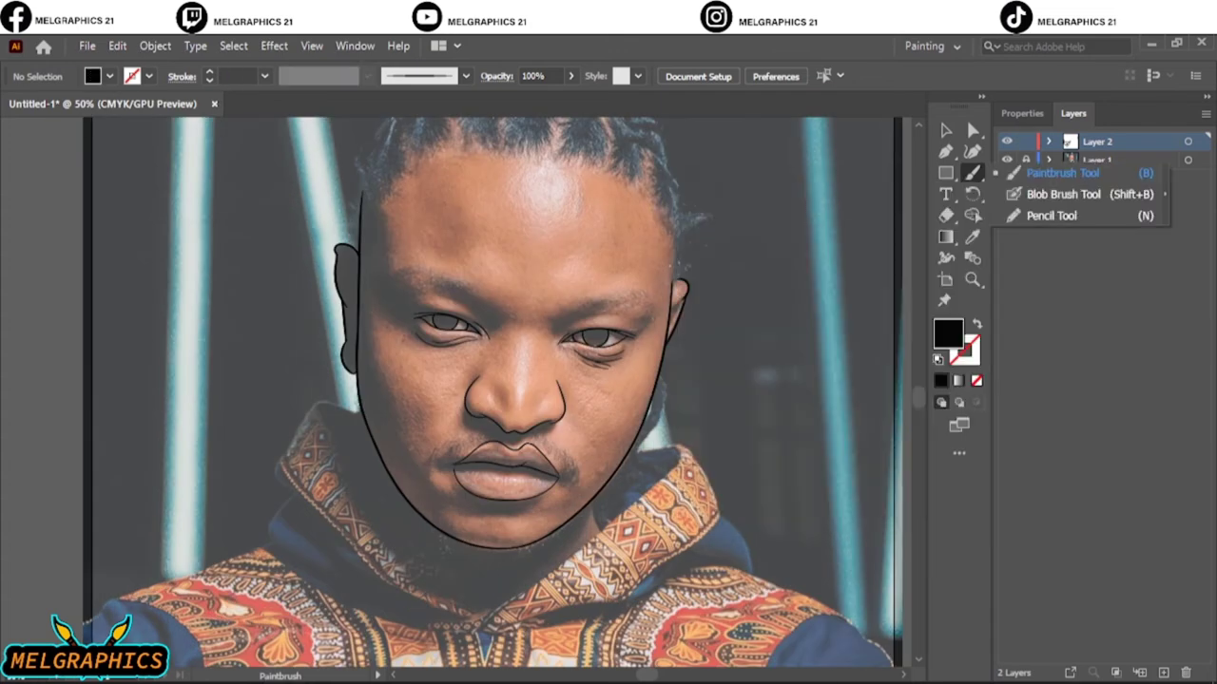
left_click(1017, 209)
- Draw a closed black hair clump from the left hairline and extend it
scroll(361, 124, "up", 2)
scroll(368, 233, "up", 3)
left_click_drag(348, 489, 430, 443)
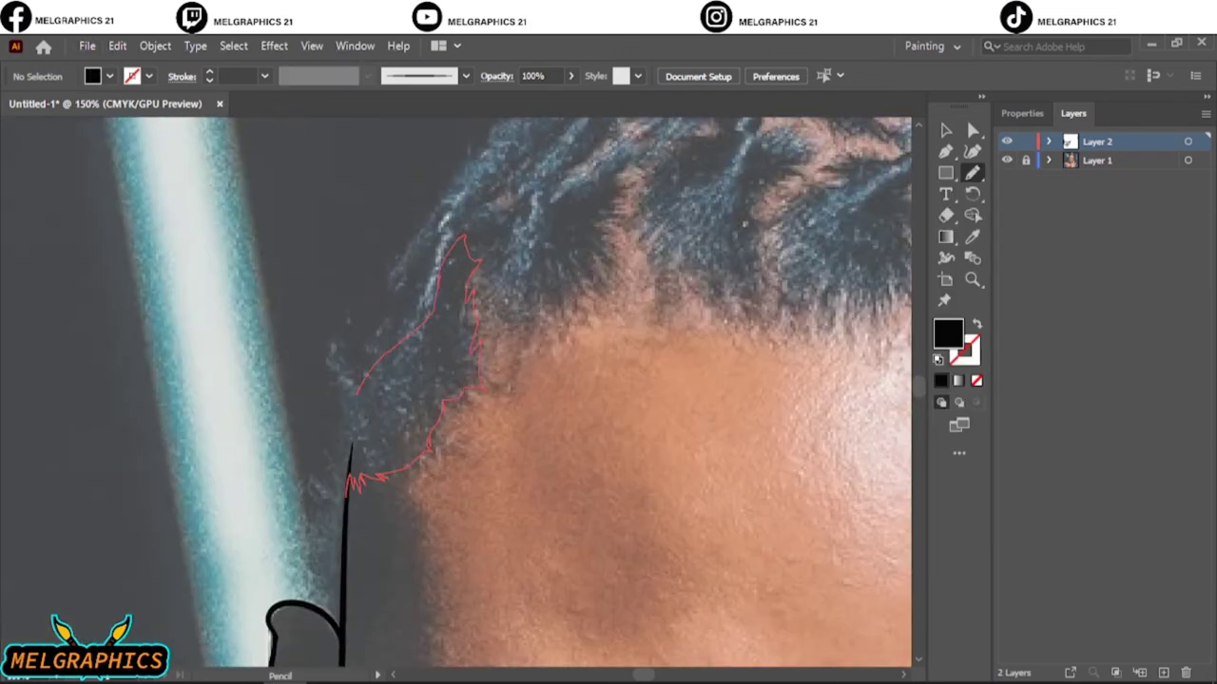
left_click_drag(464, 237, 350, 480)
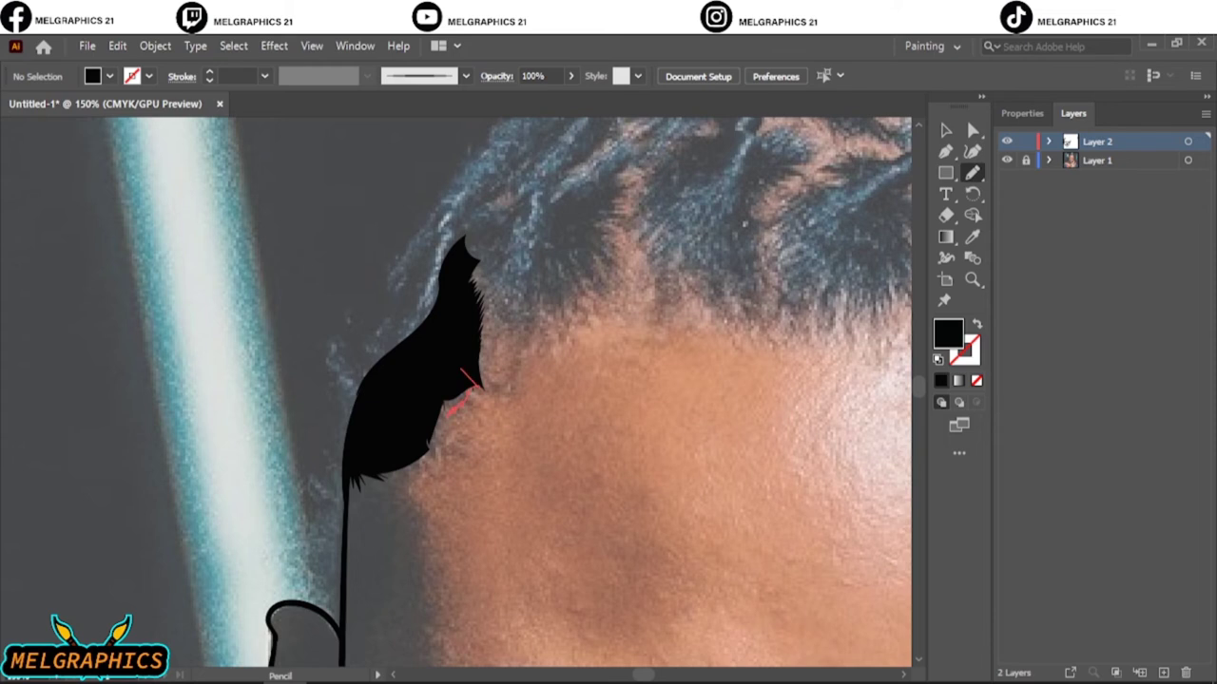
left_click_drag(447, 411, 399, 466)
- Draw a second upward hair clump and discard a stray stroke at the tip
scroll(399, 466, "up", 4)
mouse_move(447, 418)
left_mouse_down()
mouse_move(532, 345)
mouse_move(472, 416)
mouse_move(518, 439)
mouse_move(589, 338)
mouse_move(622, 359)
left_mouse_up()
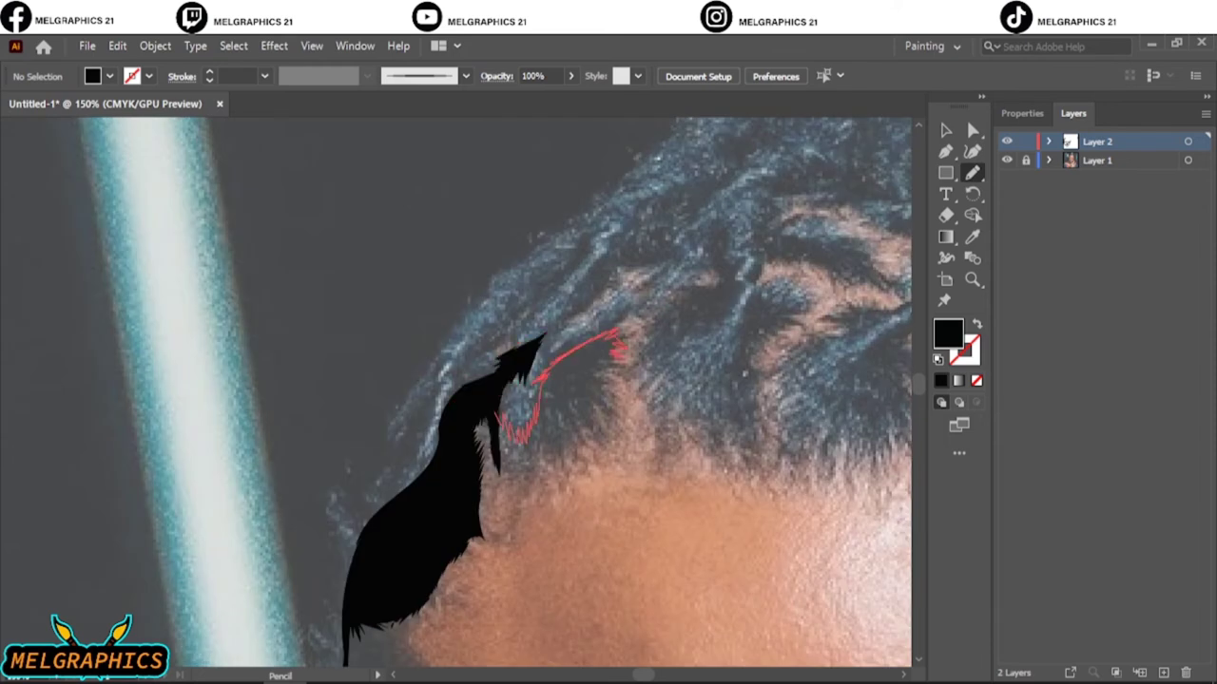
left_click_drag(554, 457, 497, 413)
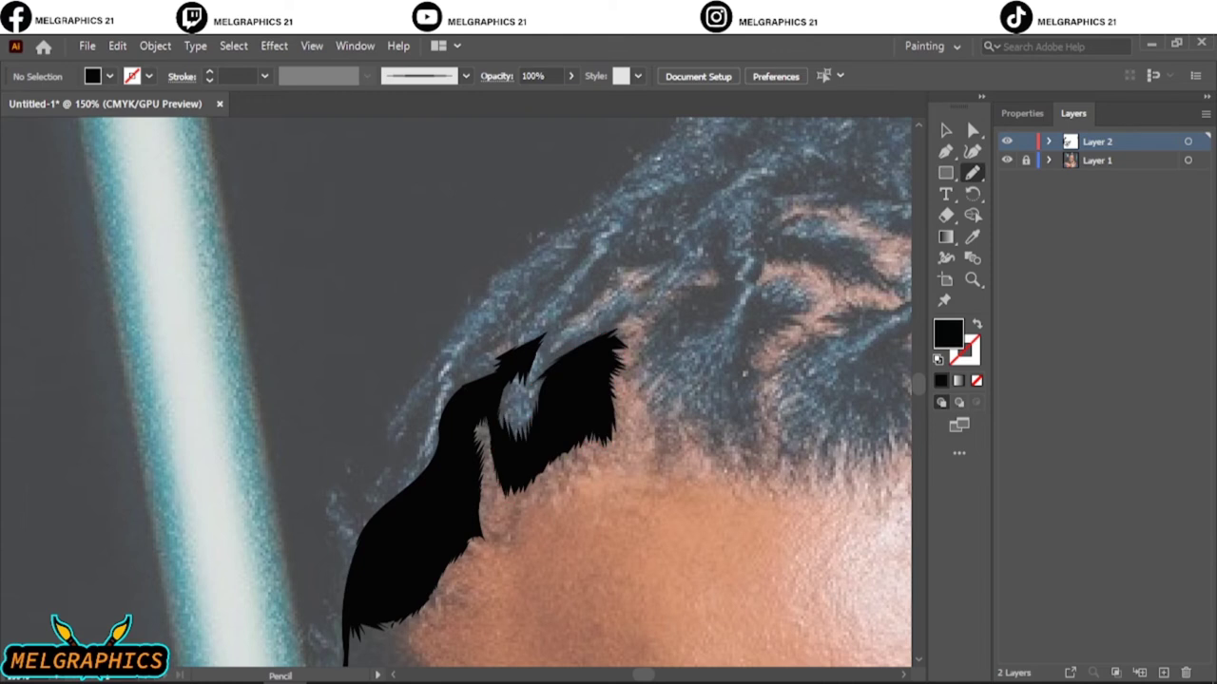
scroll(497, 414, "right", 3)
scroll(497, 414, "right", 3)
scroll(285, 328, "up", 1, "alt")
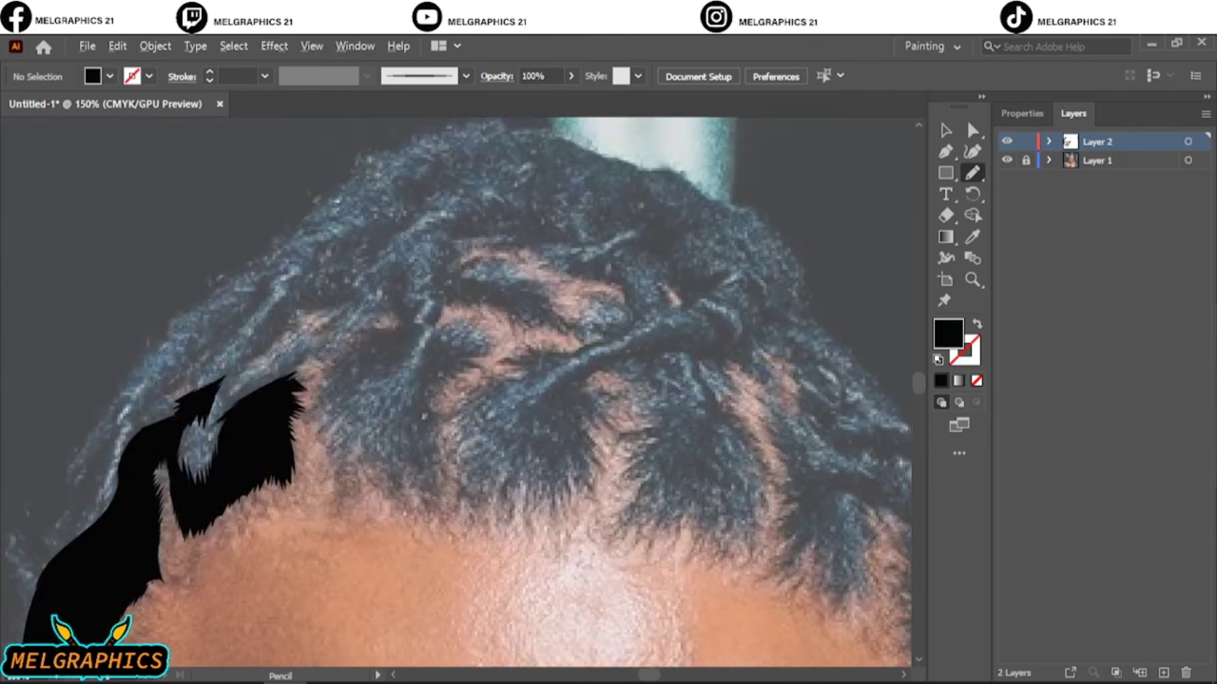
left_click_drag(285, 376, 258, 397)
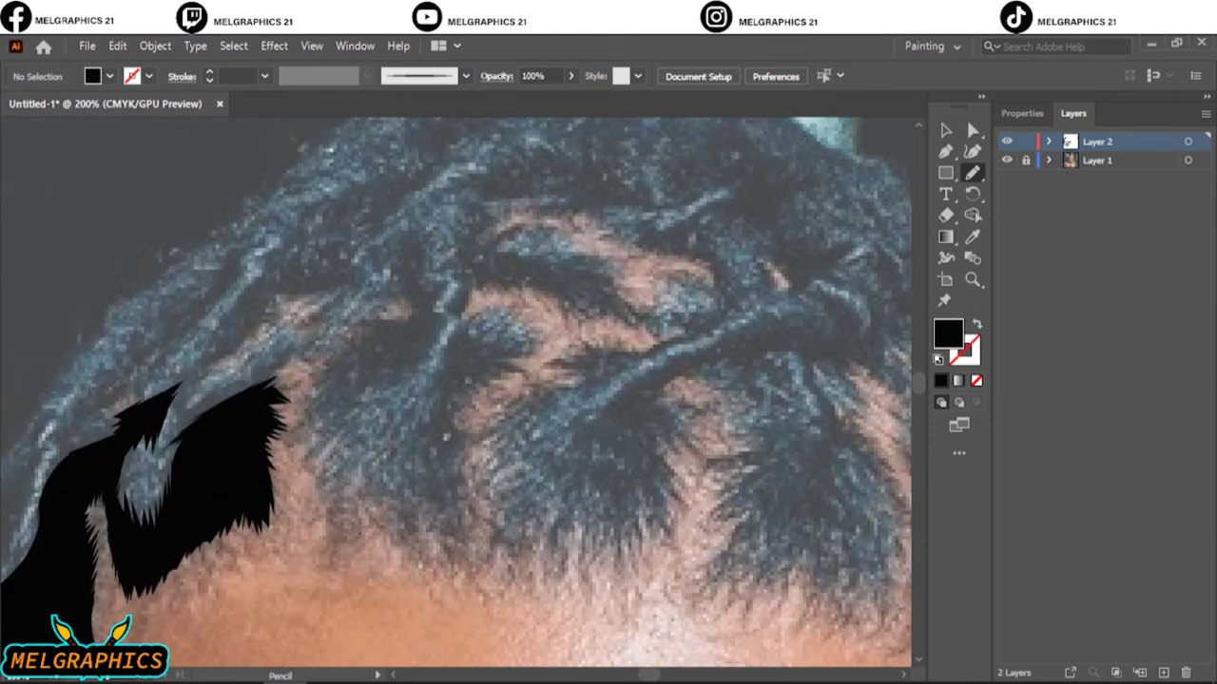
key("Return")
- Set Pencil fidelity to Smooth with Keep selected and Edit selected paths unchecked
left_click(507, 498)
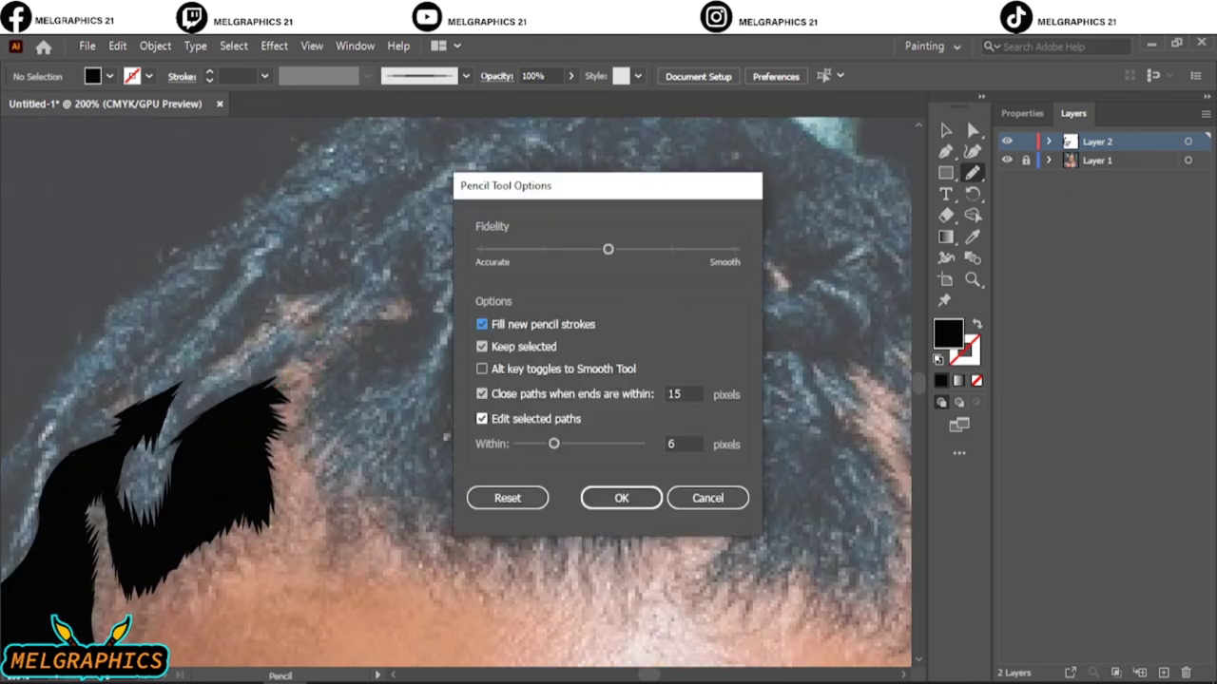
left_click(482, 419)
left_click_drag(609, 249, 737, 249)
left_click(482, 346)
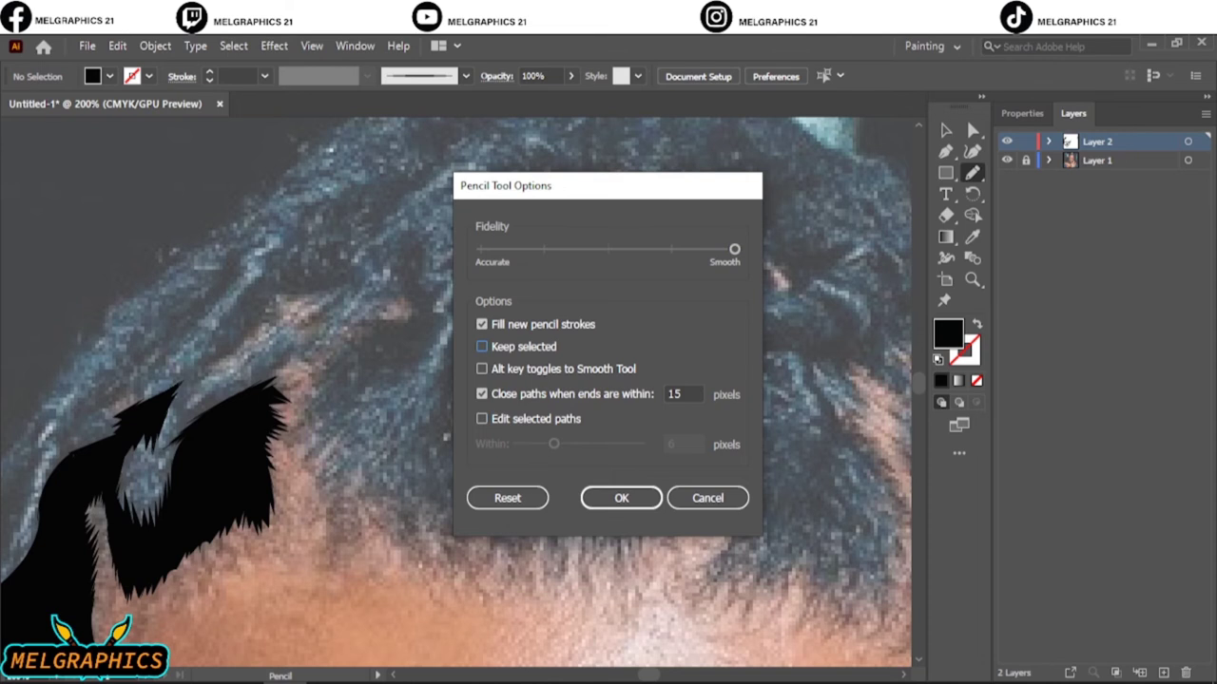
left_click(620, 498)
- Draw a black filled hair spike at the tip, then recheck the pencil settings
mouse_move(256, 389)
left_mouse_down()
mouse_move(289, 363)
mouse_move(302, 388)
left_mouse_up()
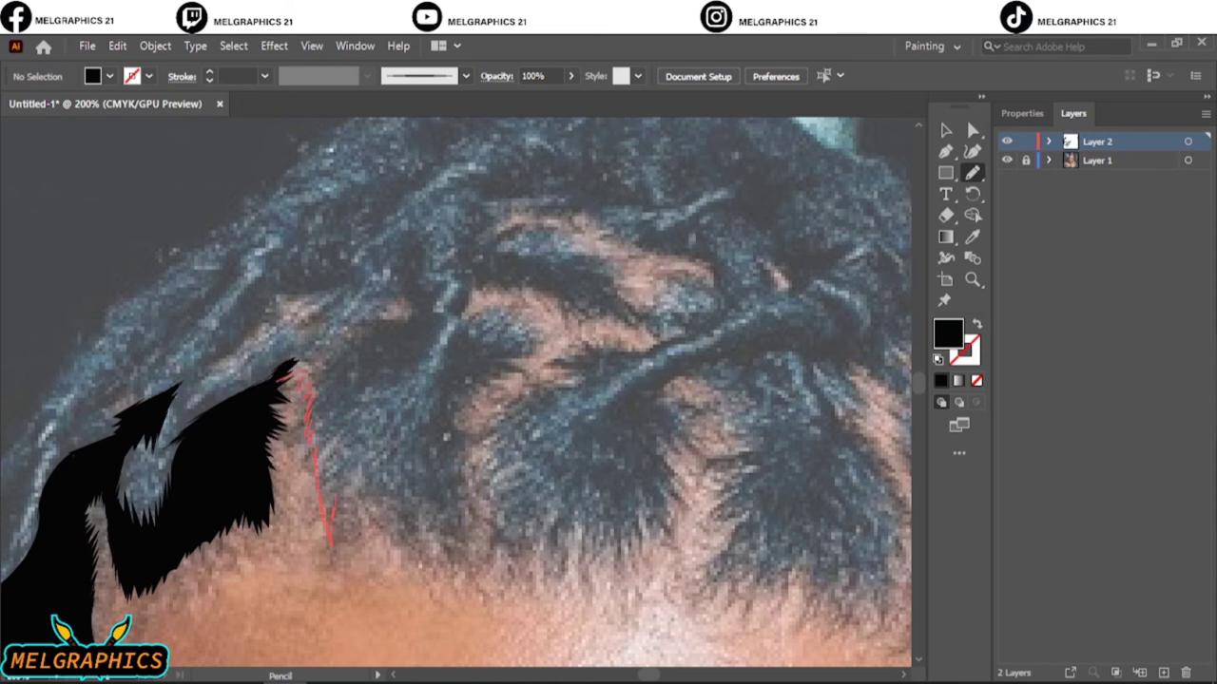
left_click_drag(333, 533, 290, 366)
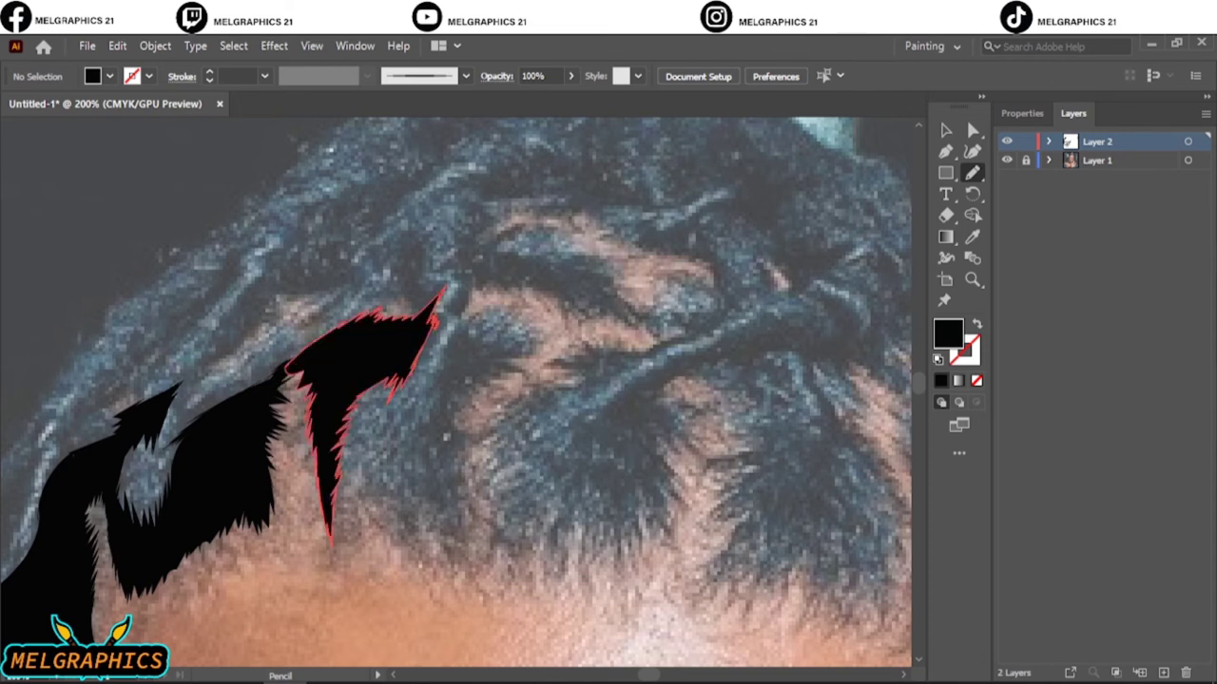
double_click(971, 172)
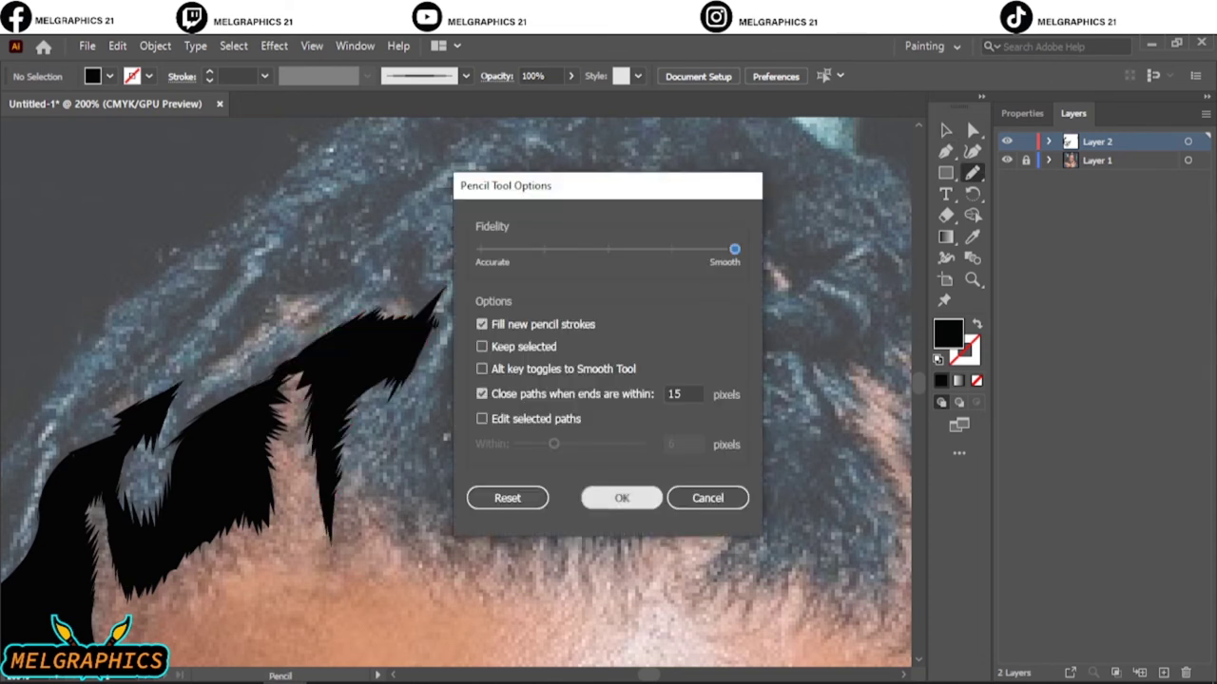
left_click(621, 498)
- Draw another black hair clump along the hairline and touch up its edges
mouse_move(396, 535)
left_mouse_down()
mouse_move(430, 559)
mouse_move(452, 407)
mouse_move(366, 495)
mouse_move(409, 532)
left_mouse_up()
left_click_drag(452, 442, 479, 361)
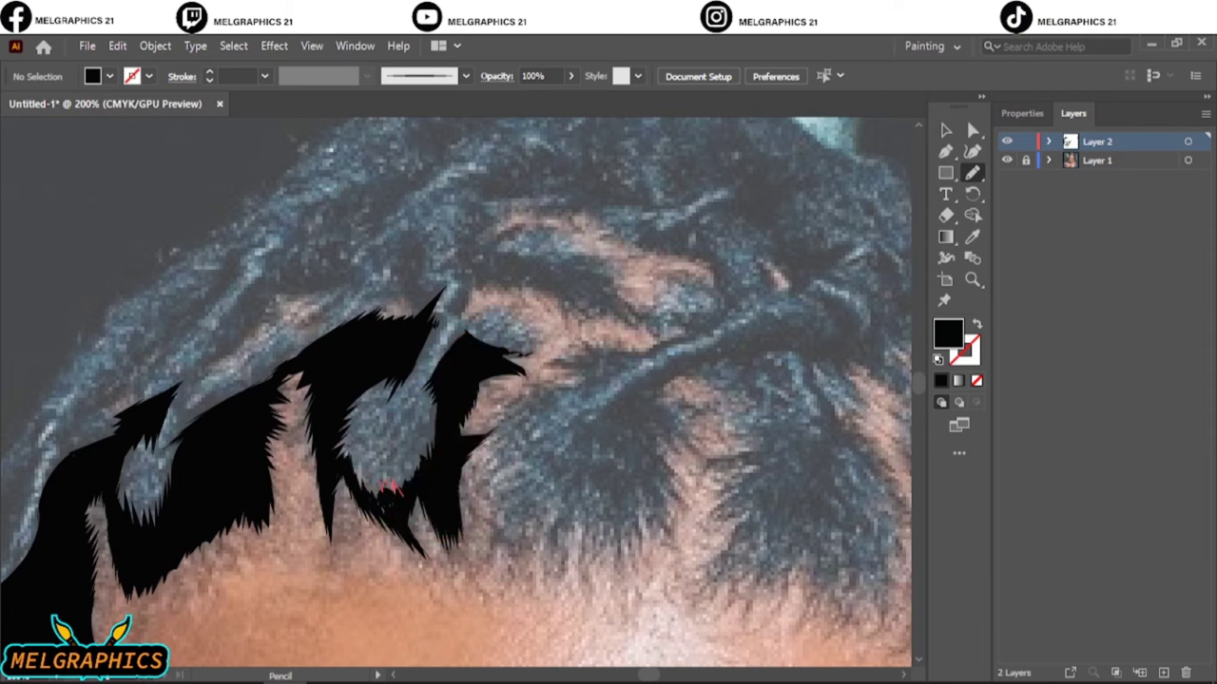
left_click_drag(352, 470, 404, 494)
key("ctrl+minus")
key("ctrl+plus")
scroll(457, 392, "down", 2)
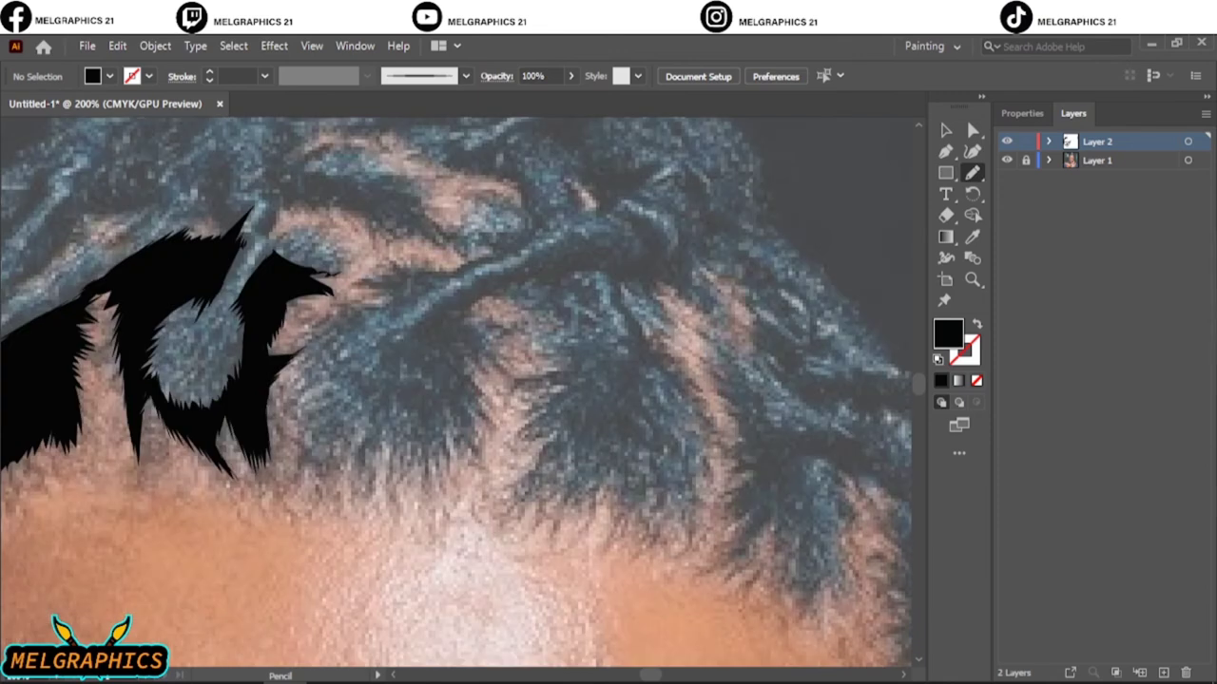
- Give the clump a jagged bottom edge and add two more tufts to the right
mouse_move(299, 458)
left_mouse_down()
mouse_move(328, 470)
mouse_move(318, 415)
mouse_move(359, 401)
mouse_move(354, 384)
left_mouse_up()
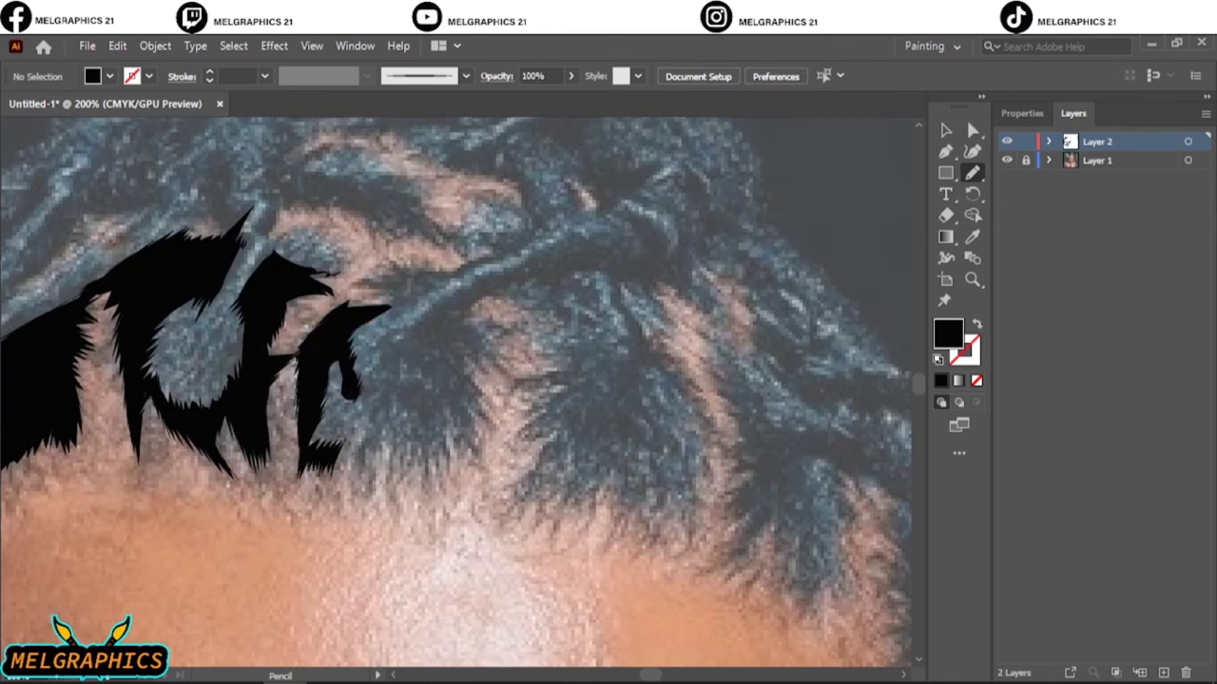
left_click_drag(332, 449, 363, 439)
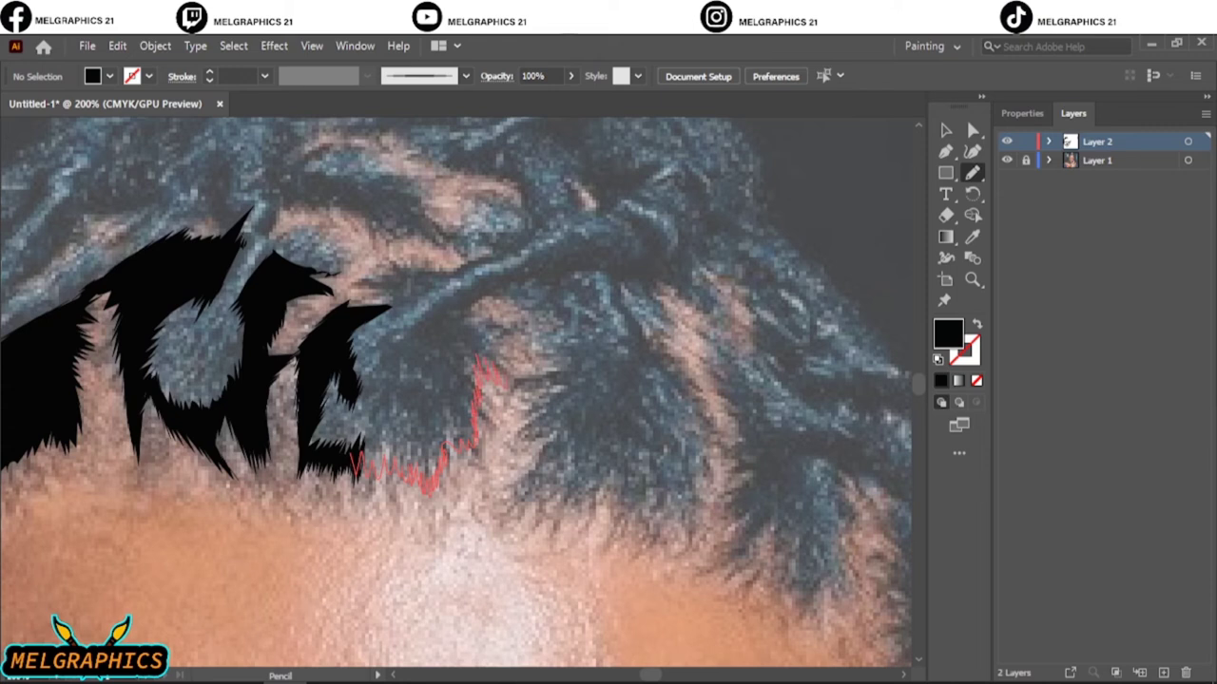
mouse_move(480, 359)
left_mouse_down()
mouse_move(405, 335)
mouse_move(370, 394)
left_mouse_up()
left_click_drag(348, 450, 352, 462)
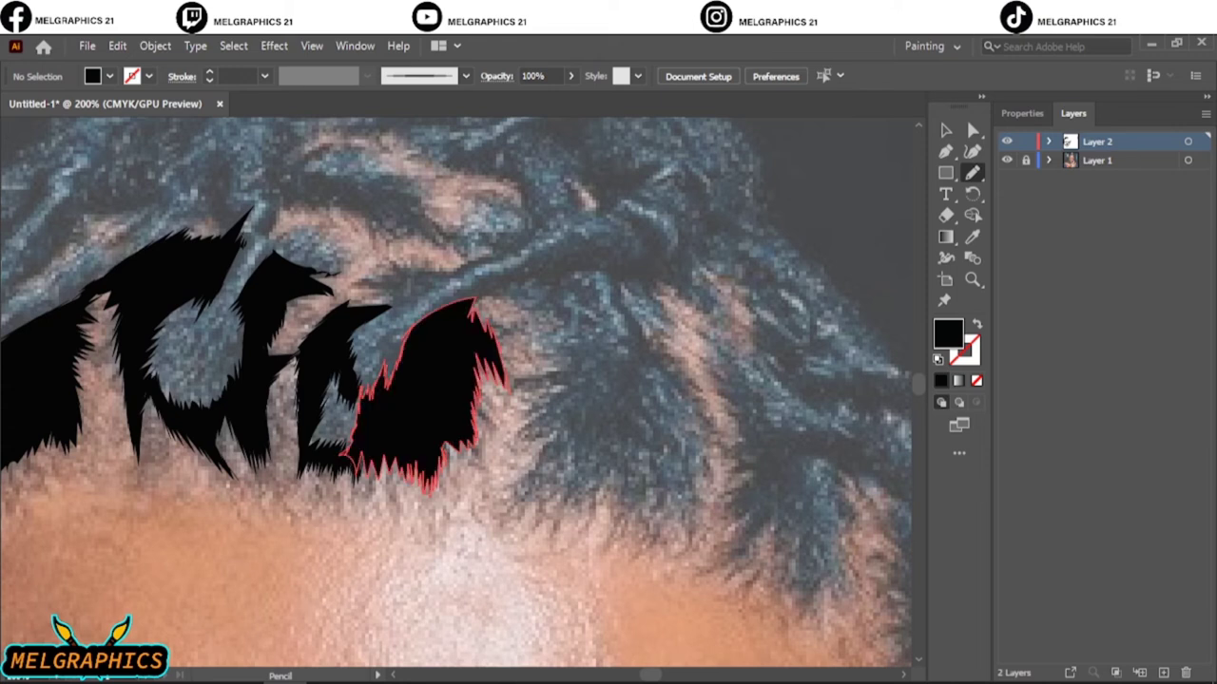
left_click_drag(389, 307, 366, 333)
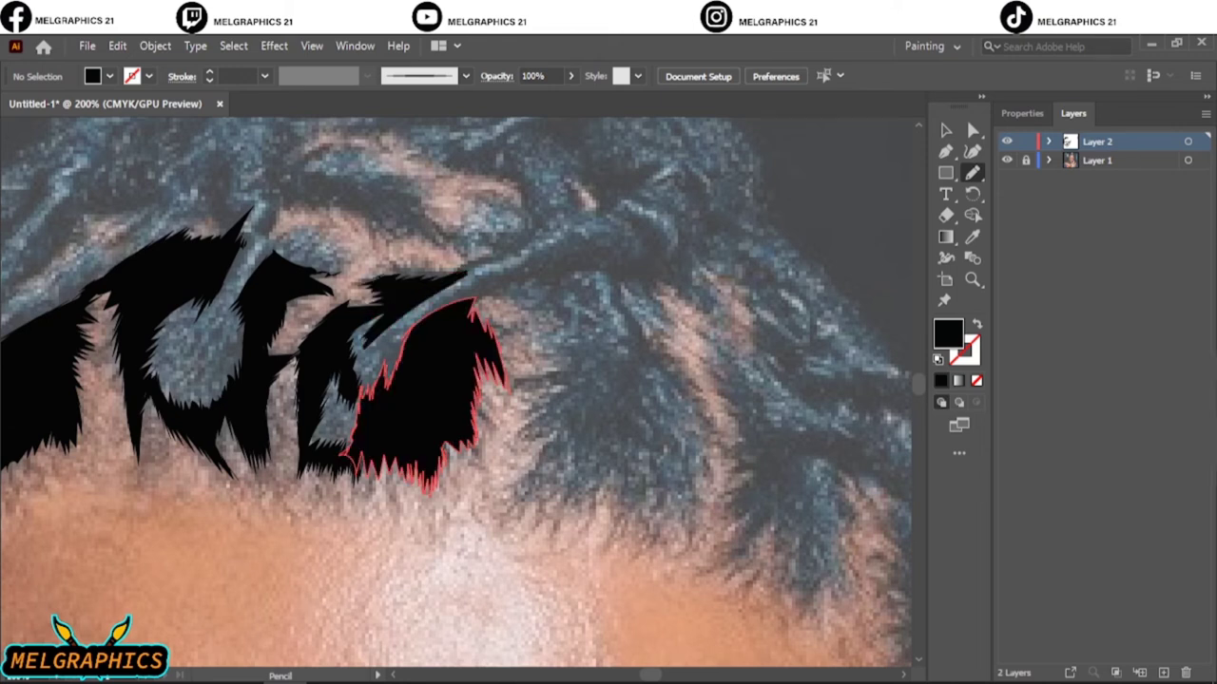
key("ctrl+0")
- Draw a long hair tuft and close another black tuft beside it
scroll(519, 266, "up", 5)
scroll(520, 266, "up", 3)
mouse_move(162, 340)
left_mouse_down()
mouse_move(301, 232)
mouse_move(480, 226)
left_mouse_up()
mouse_move(455, 304)
left_mouse_down()
mouse_move(304, 408)
mouse_move(418, 285)
left_mouse_up()
scroll(419, 286, "right", 3)
scroll(418, 380, "down", 3)
left_click_drag(195, 414, 262, 488)
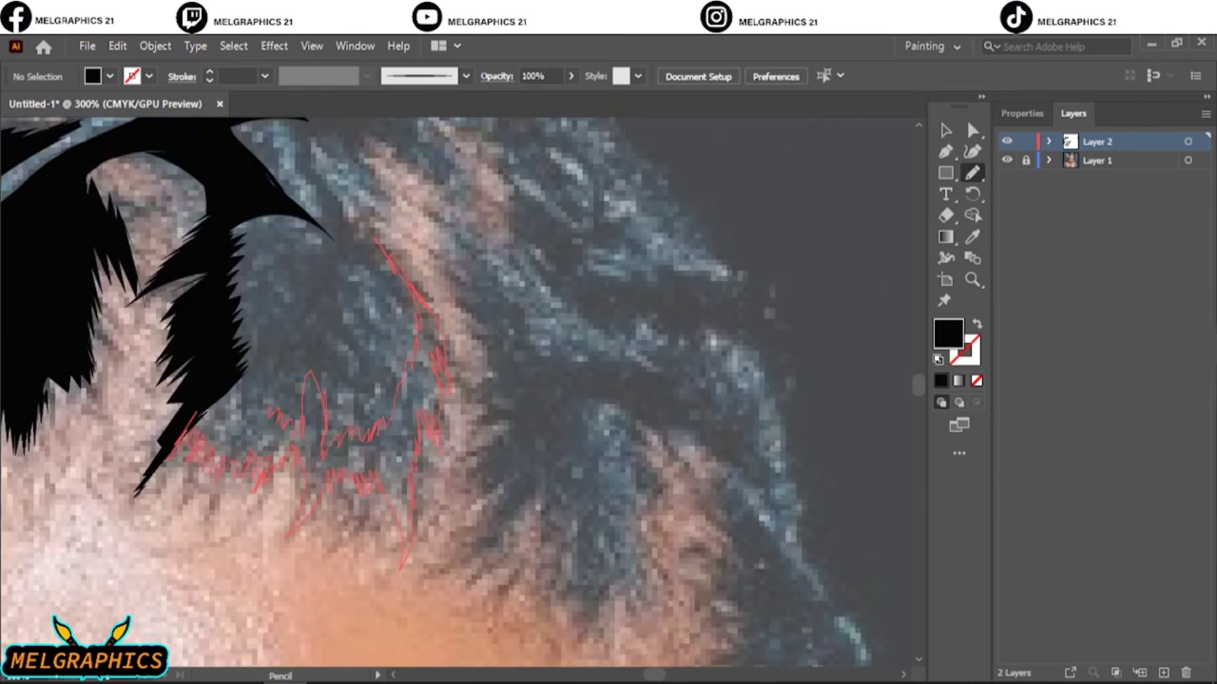
left_click_drag(419, 416, 228, 380)
- Fill pieces inside the hair loop with black tufts
left_click_drag(224, 213, 418, 323)
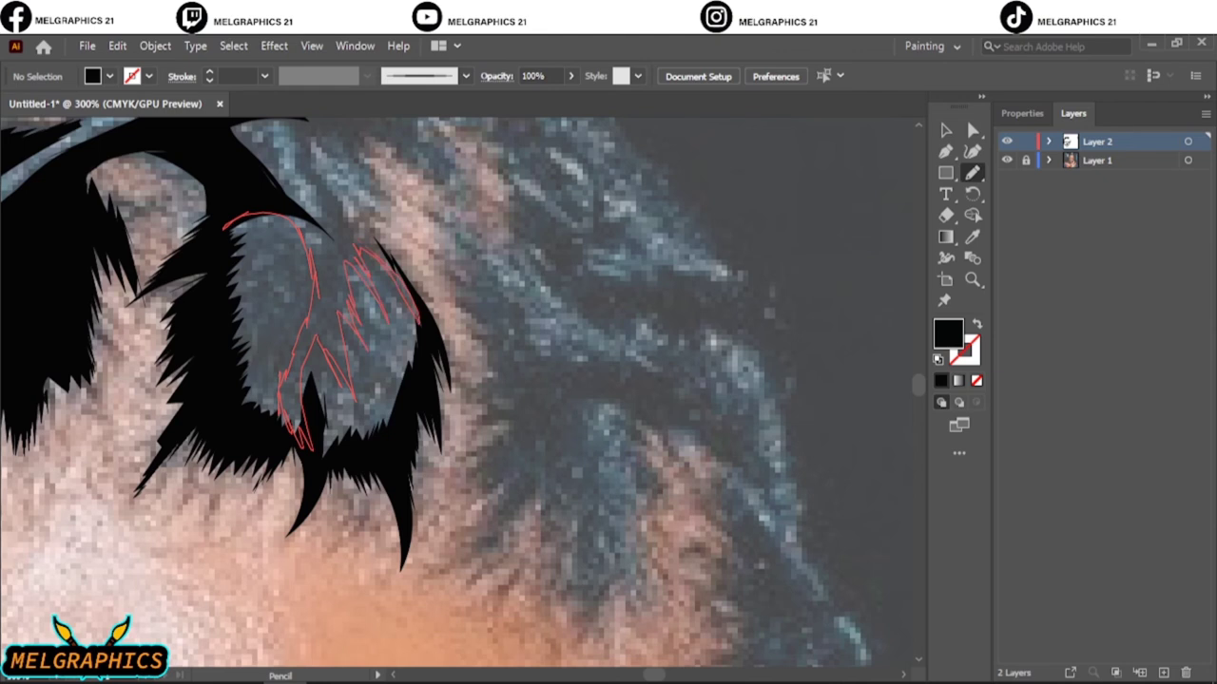
mouse_move(302, 385)
left_mouse_down()
mouse_move(312, 409)
mouse_move(328, 376)
mouse_move(409, 508)
left_mouse_up()
key("ctrl+0")
scroll(513, 276, "up", 3)
scroll(513, 275, "up", 4)
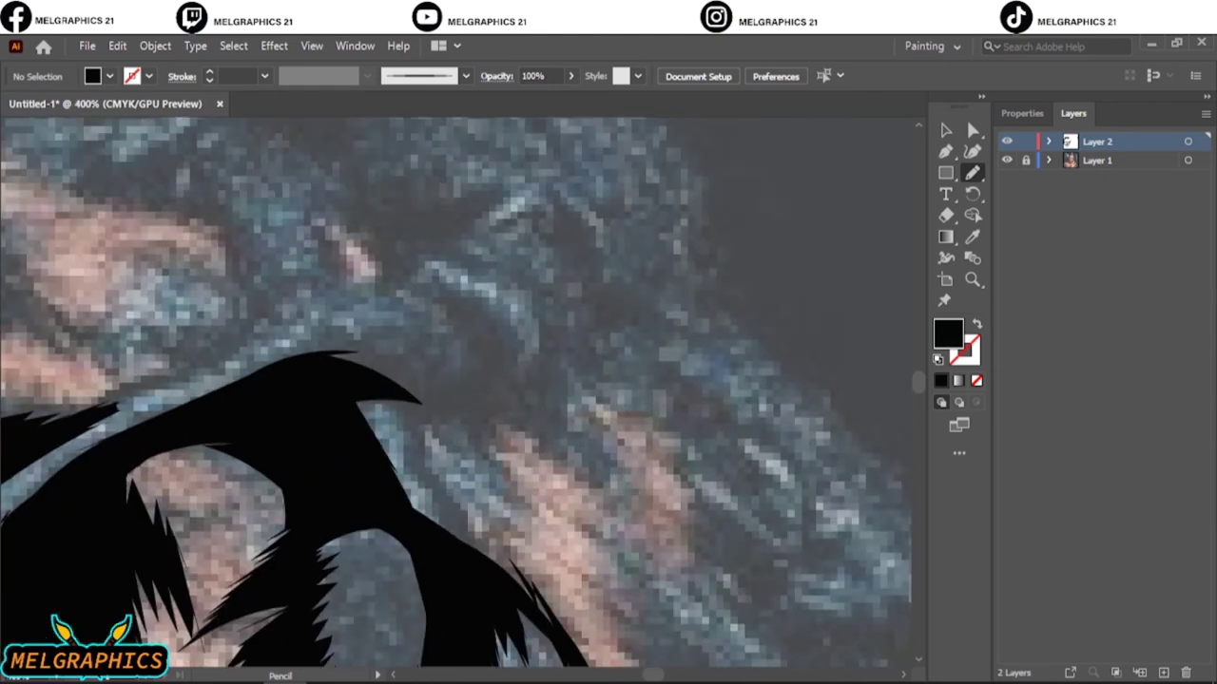
- Add a hairline tuft with a hooked strand and a lower tuft, then fit the artboard
left_click_drag(361, 443, 570, 639)
left_click_drag(409, 284, 468, 359)
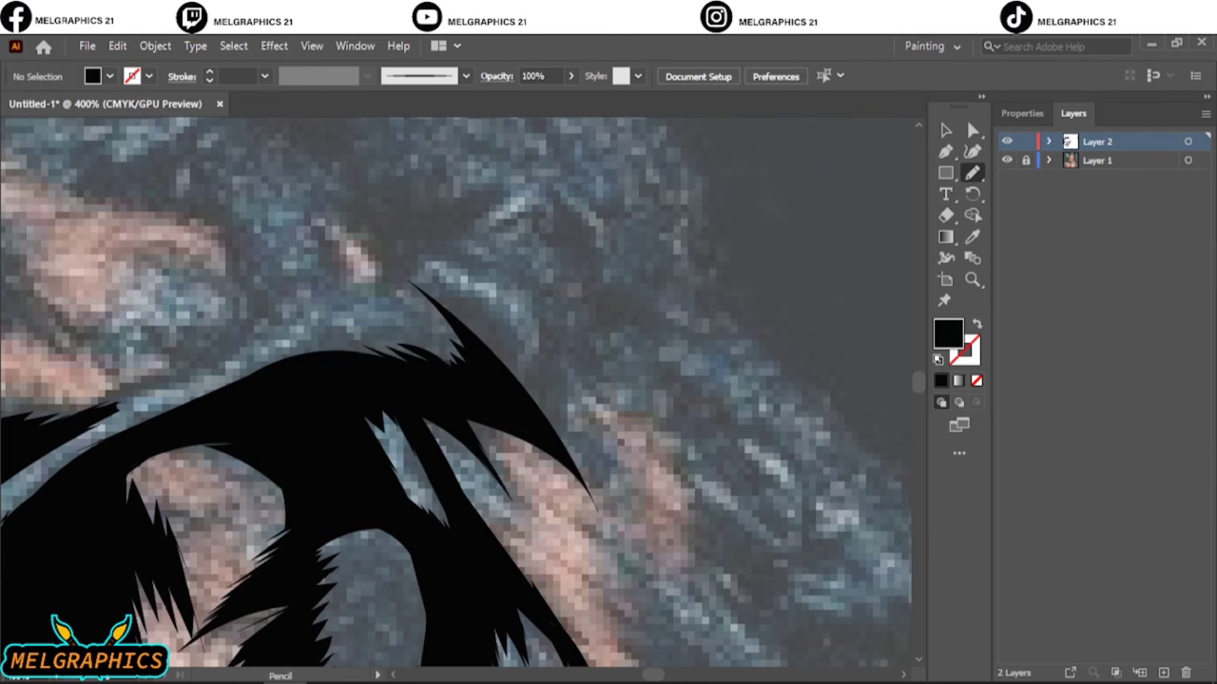
left_click_drag(521, 568, 542, 600)
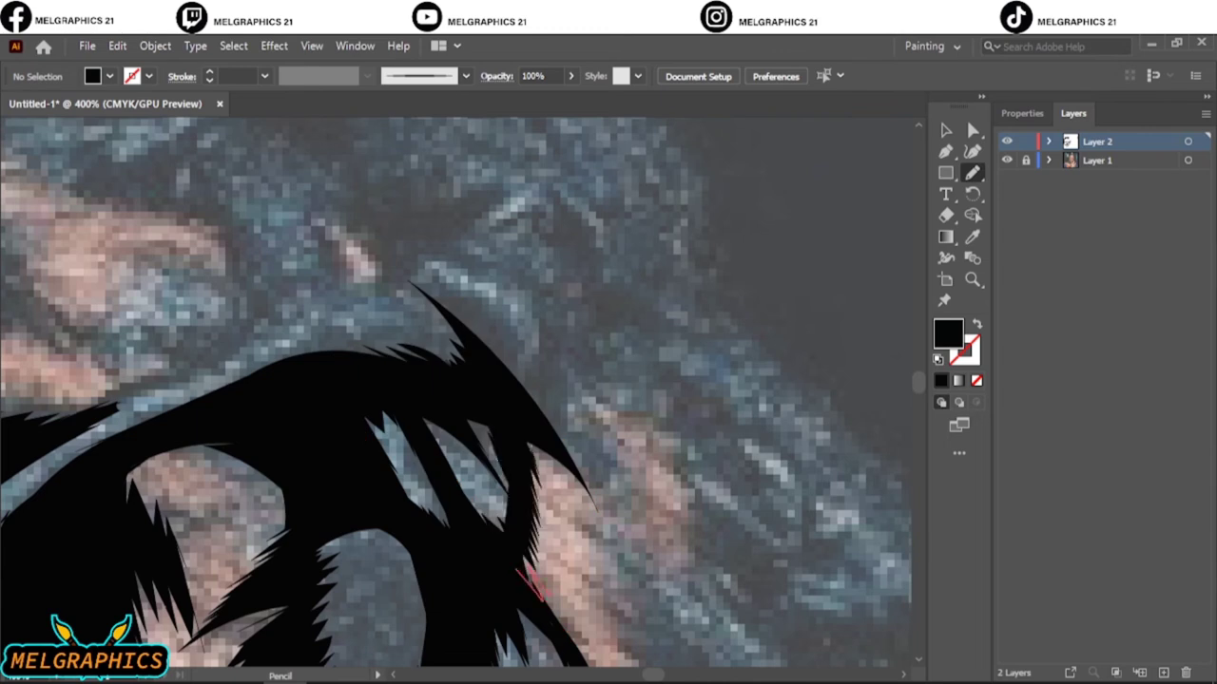
key("ctrl+0")
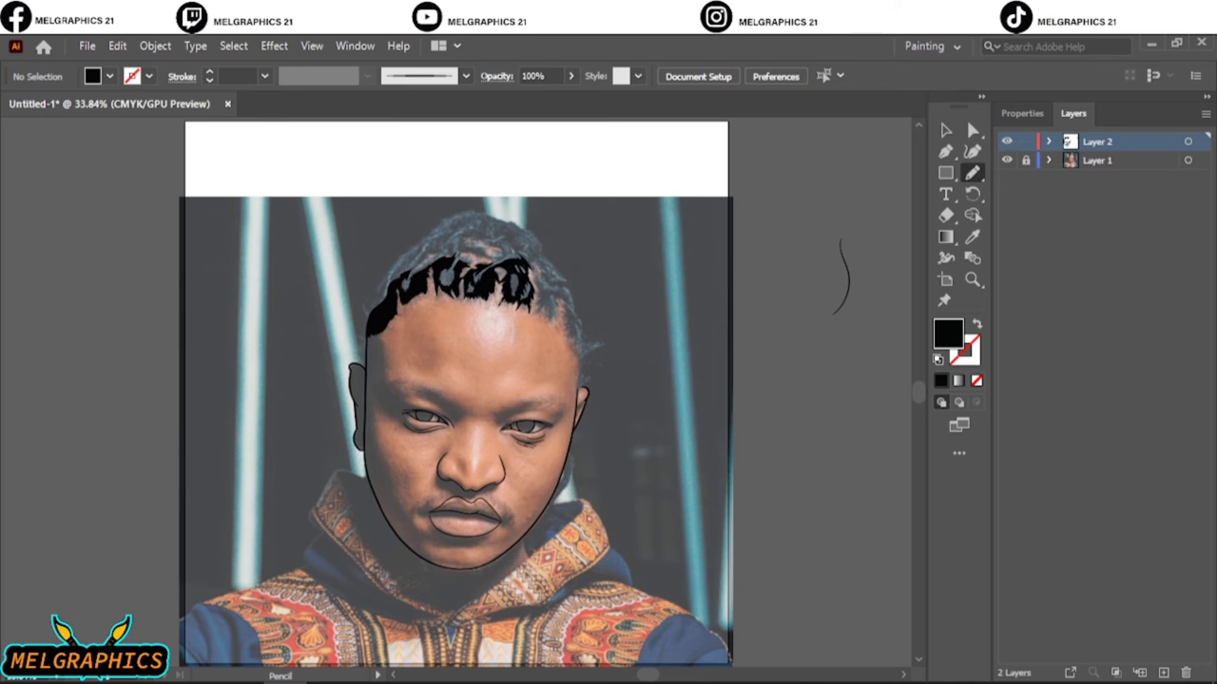
- Zoom in and draw spiky black Pencil strands down the right hairline, looping over the temple
key("ctrl+1")
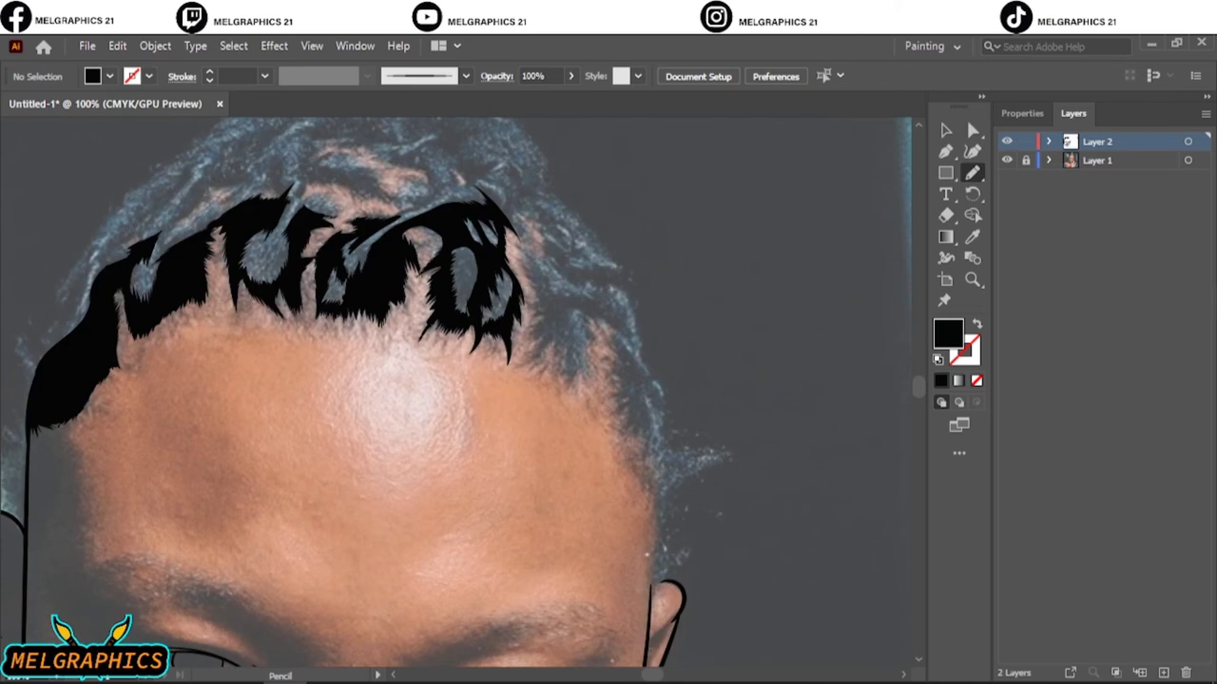
key("ctrl+plus")
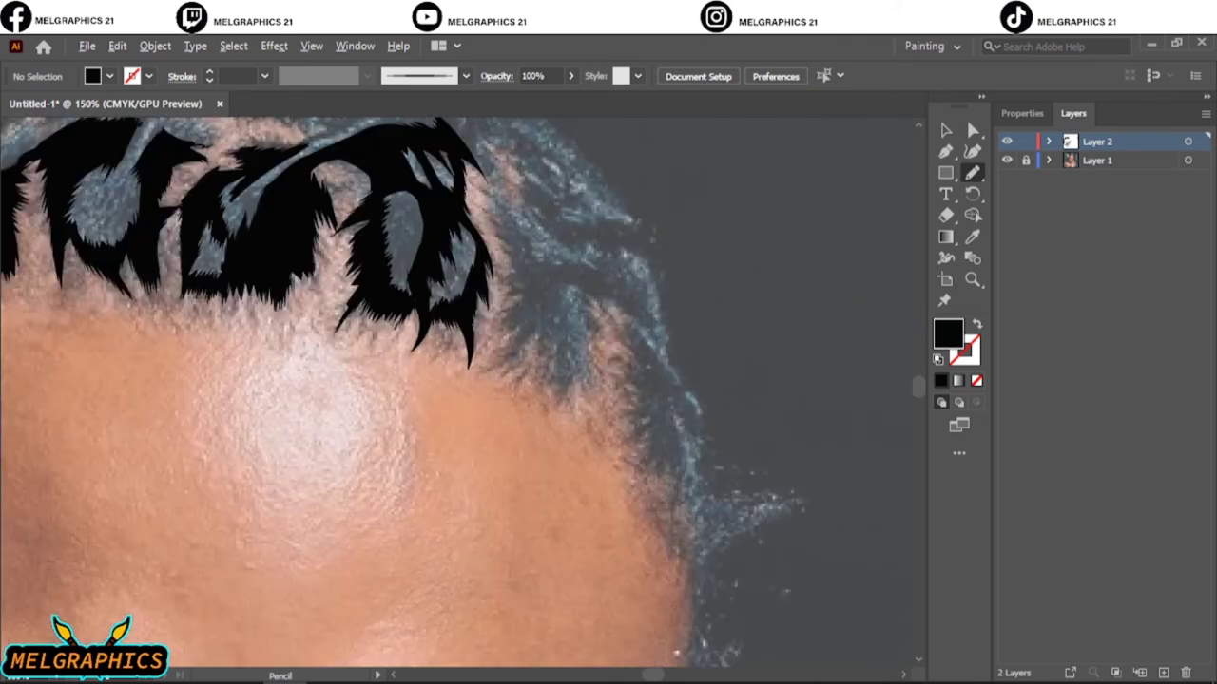
key("ctrl+plus")
left_click_drag(463, 238, 480, 318)
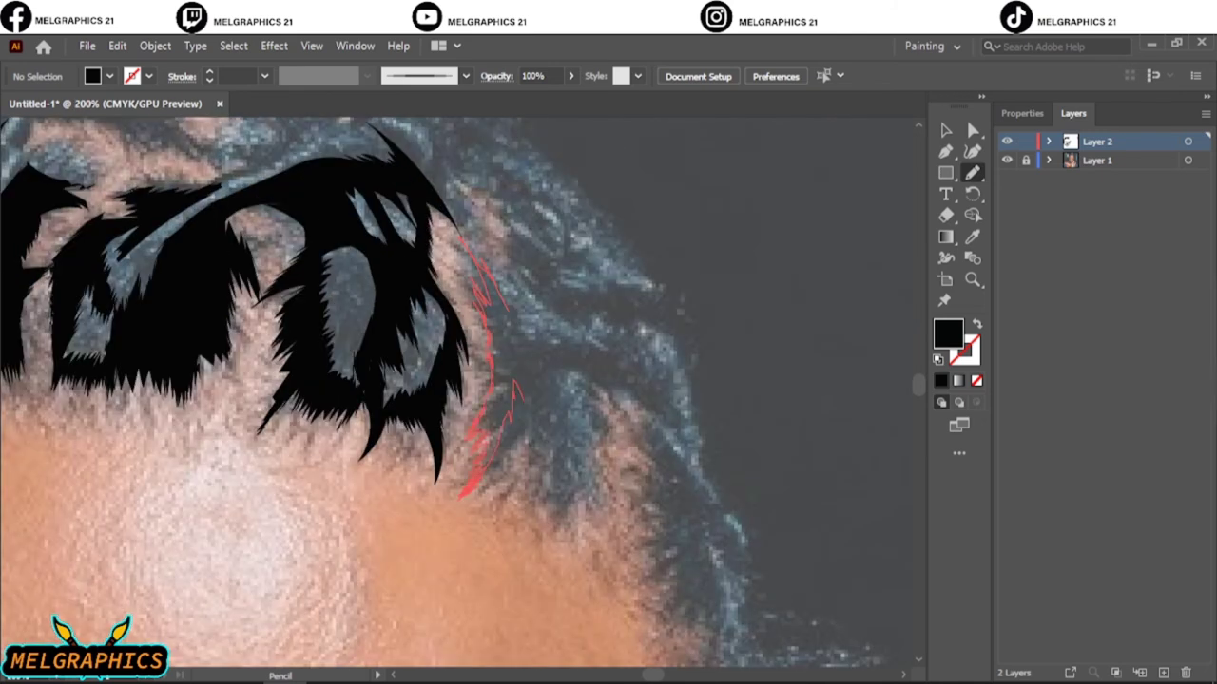
left_click_drag(469, 438, 580, 366)
left_click_drag(504, 446, 584, 366)
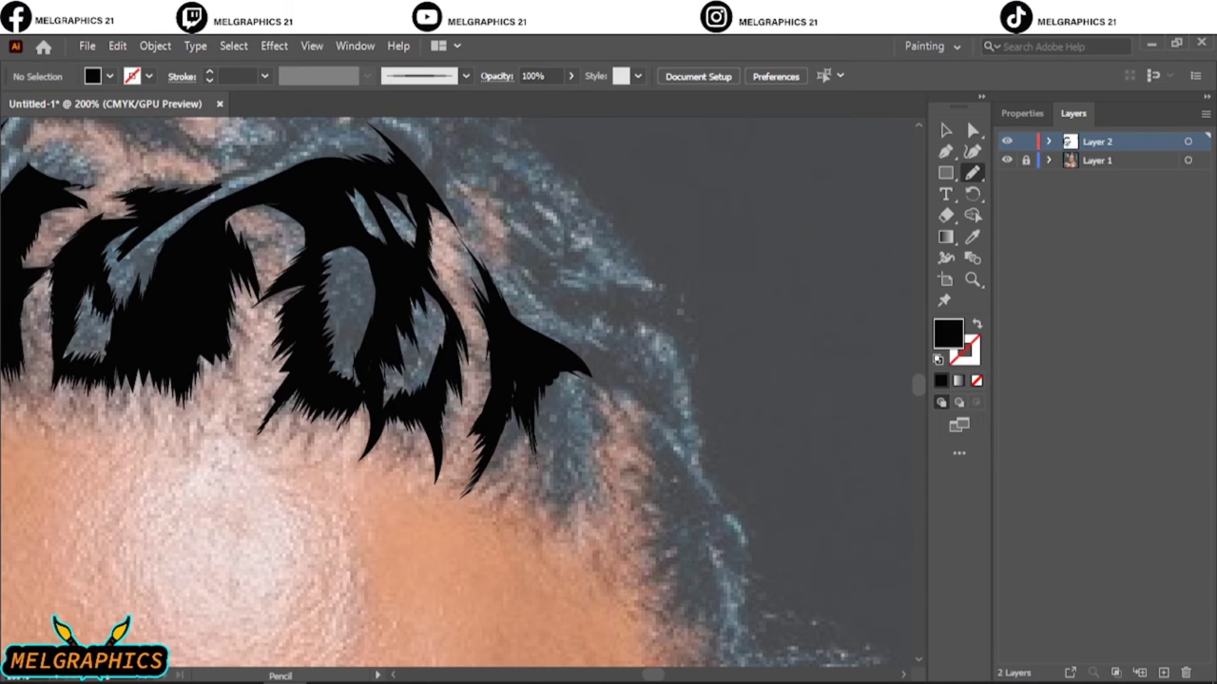
mouse_move(513, 437)
left_mouse_down()
mouse_move(494, 501)
mouse_move(527, 366)
left_mouse_up()
left_click_drag(518, 433, 546, 518)
mouse_move(561, 366)
left_mouse_down()
mouse_move(597, 471)
mouse_move(677, 435)
left_mouse_up()
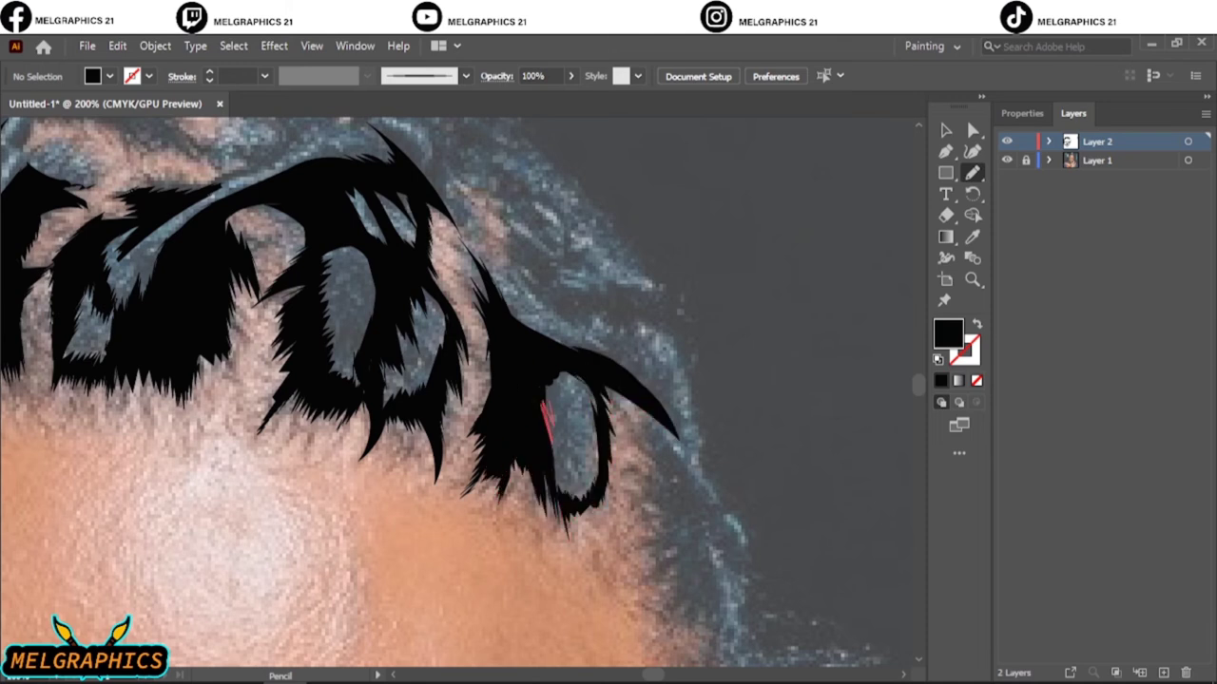
mouse_move(550, 439)
left_mouse_down()
mouse_move(570, 490)
mouse_move(604, 418)
left_mouse_up()
- Extend the hair strand's lower edge and trace the hairline up from the ear
key("ctrl+0")
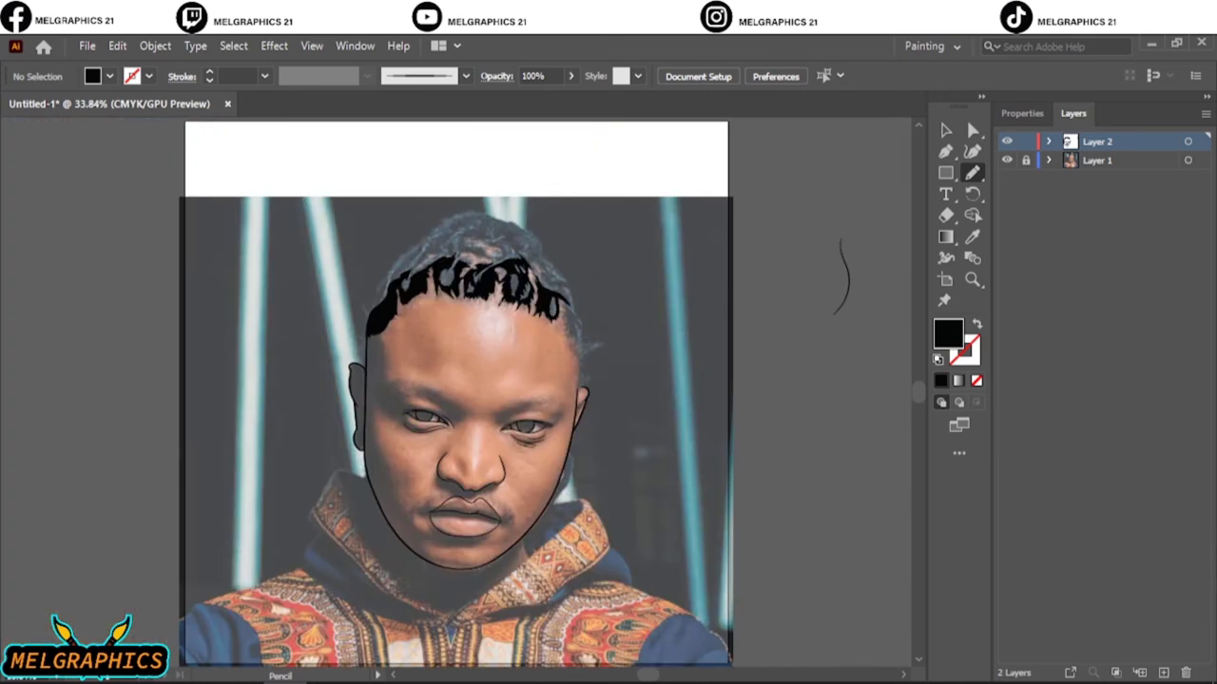
scroll(541, 323, "up", 5)
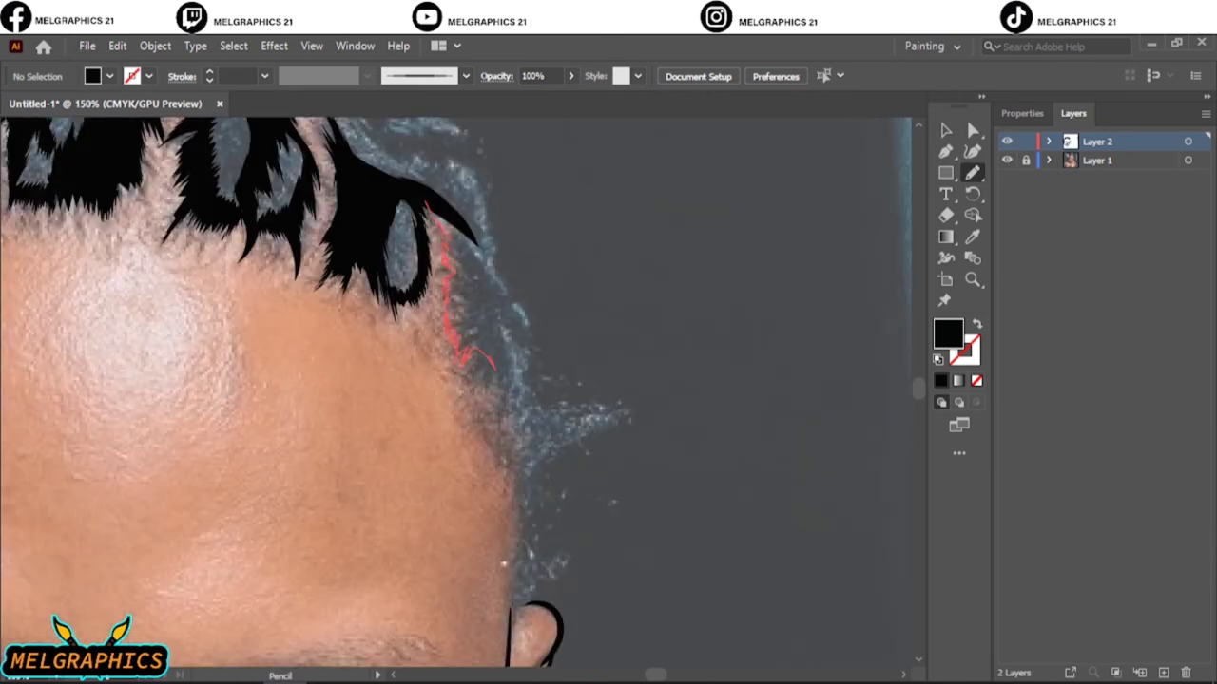
left_click_drag(493, 366, 452, 236)
left_click_drag(464, 337, 458, 284)
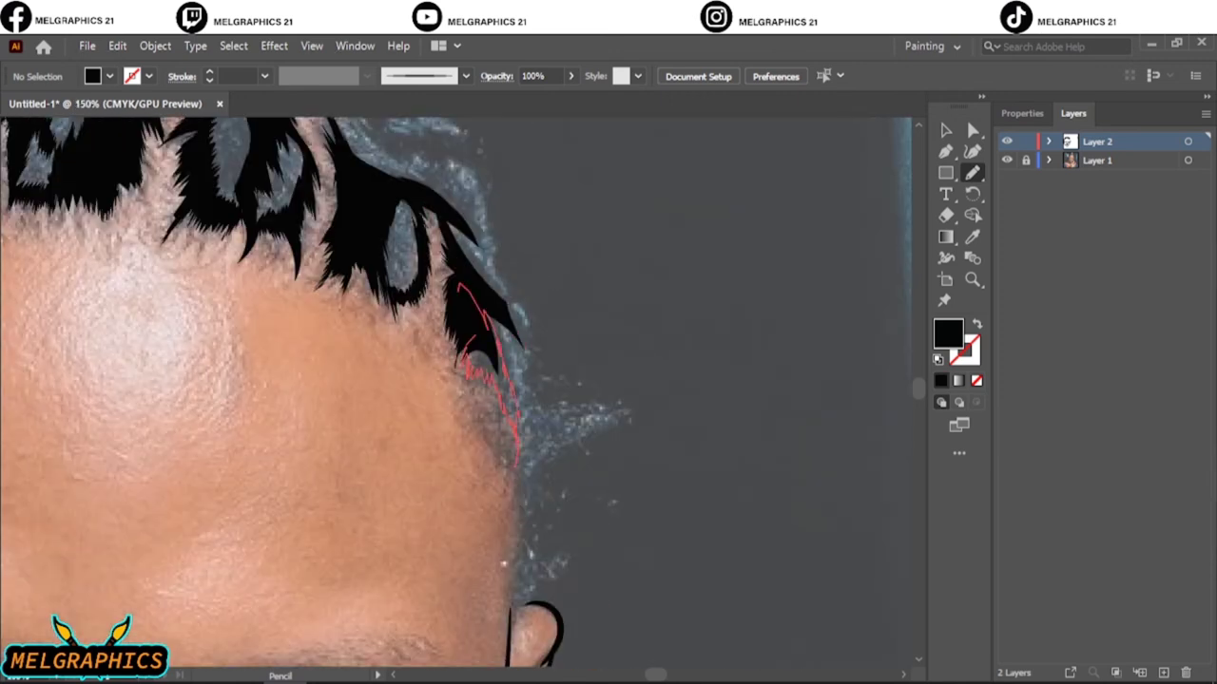
left_click_drag(510, 414, 518, 496)
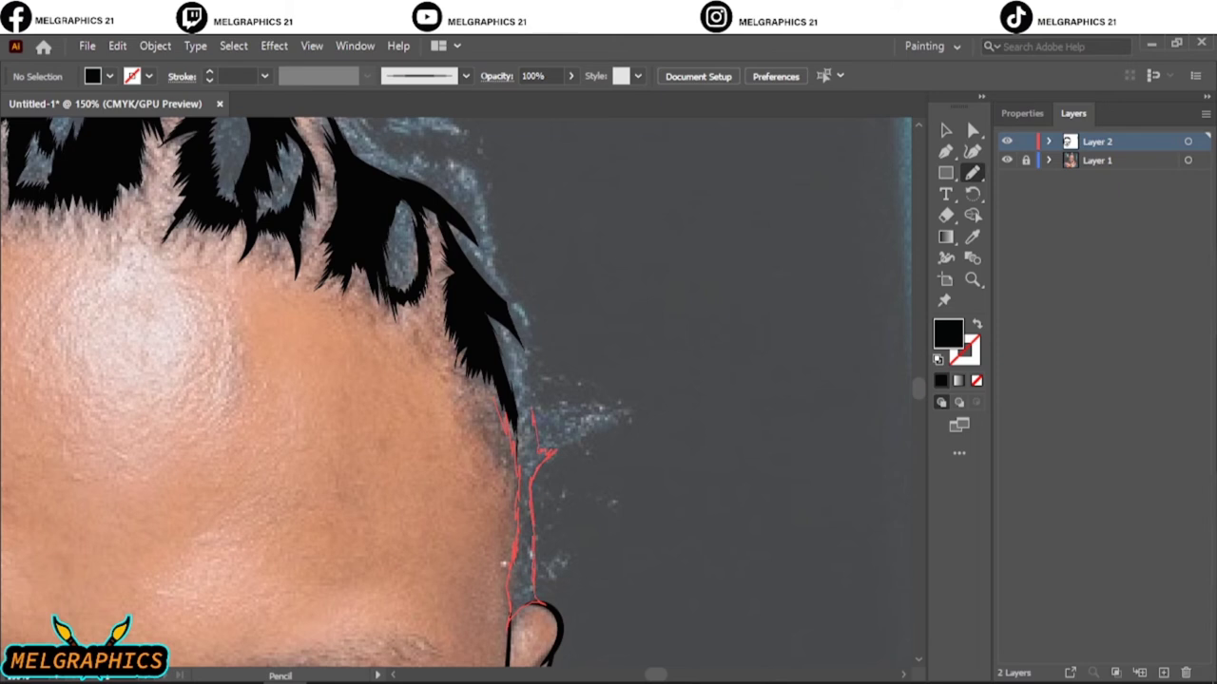
left_click_drag(533, 571, 521, 373)
left_click_drag(531, 426, 546, 449)
left_click_drag(537, 395, 561, 437)
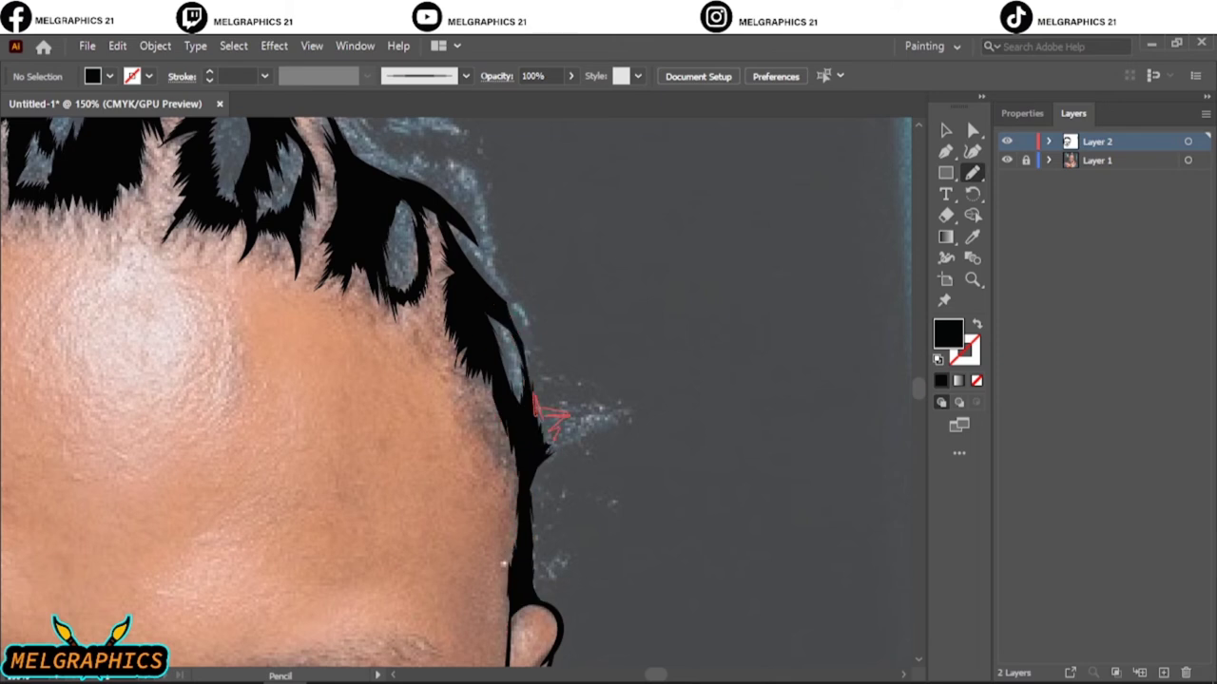
- Add a small black piece and two new hair locks along the crown
scroll(551, 428, "up", 2)
scroll(551, 428, "up", 3)
scroll(456, 390, "down", 3)
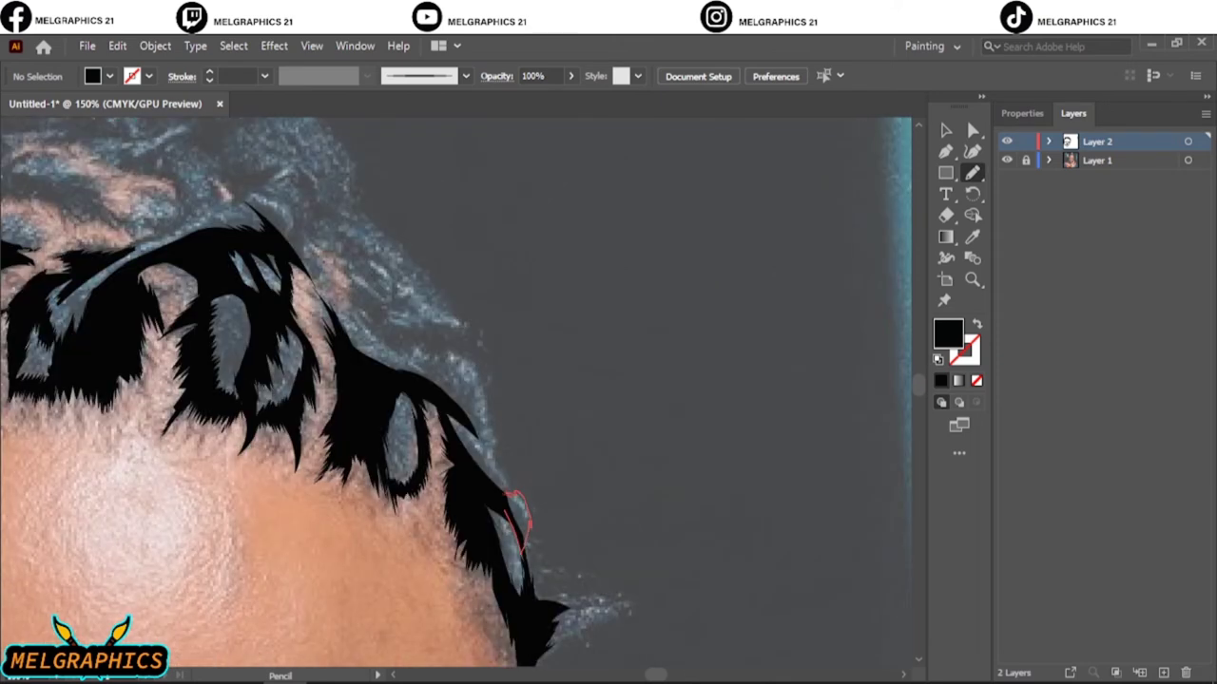
left_click_drag(538, 601, 538, 605)
scroll(532, 475, "up", 3)
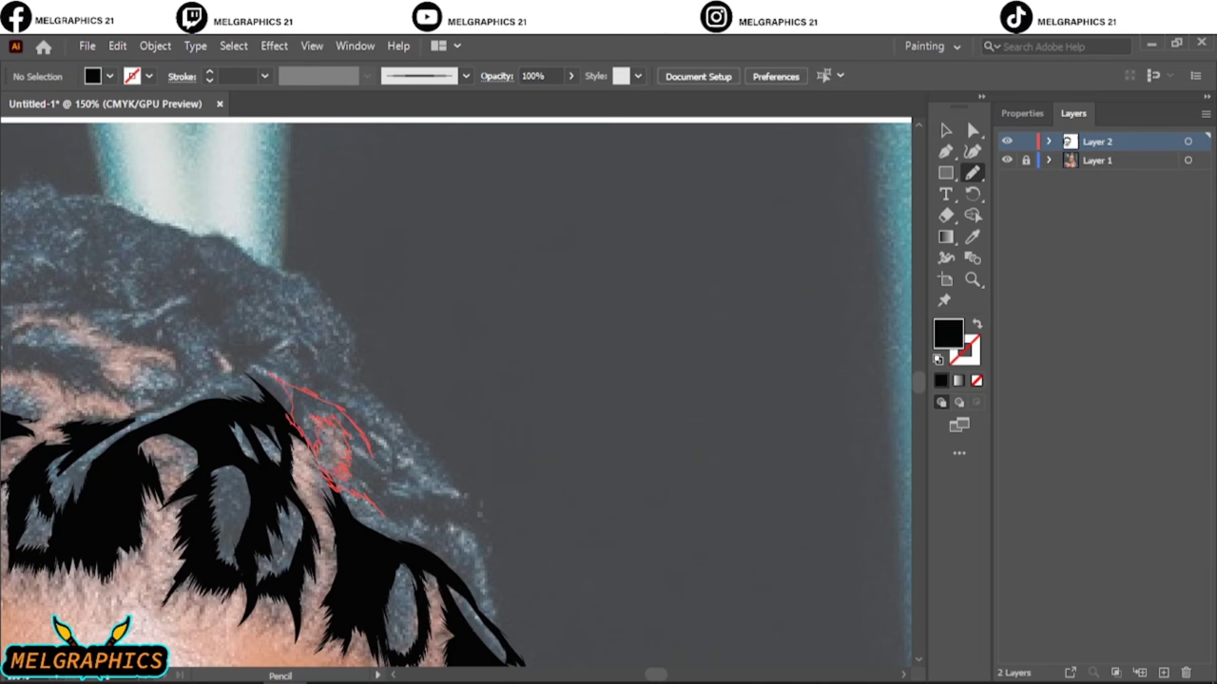
mouse_move(380, 513)
left_mouse_down()
mouse_move(318, 418)
mouse_move(333, 485)
mouse_move(499, 637)
mouse_move(447, 523)
left_mouse_up()
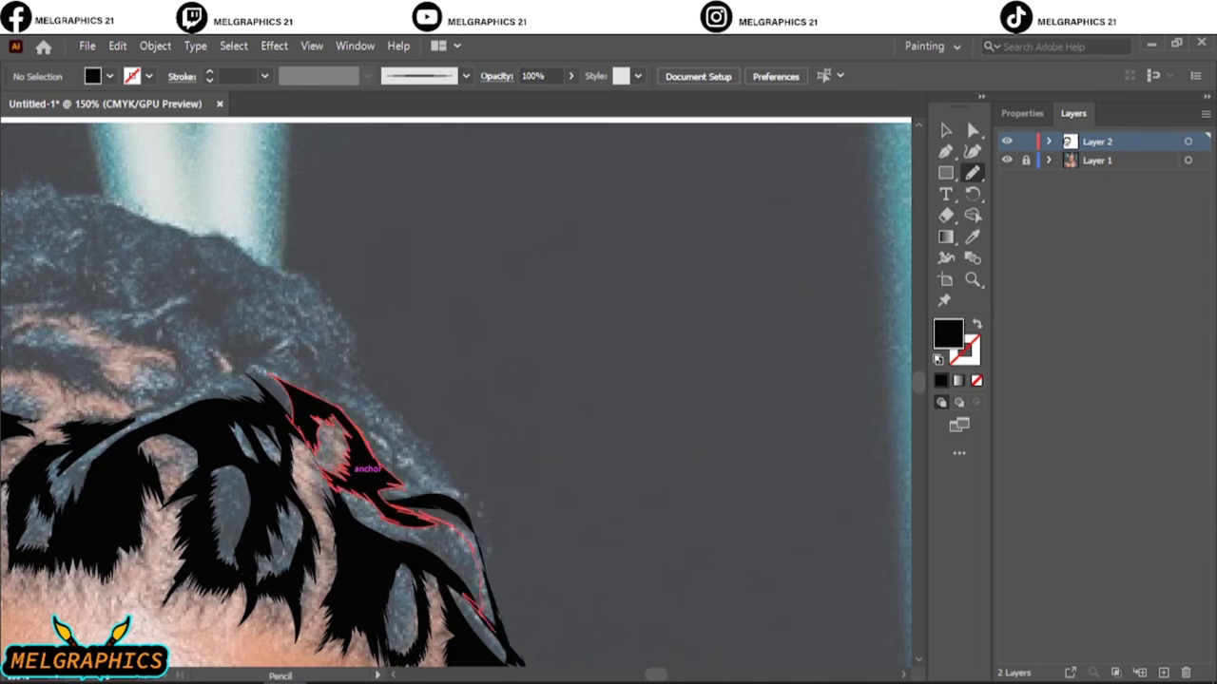
left_click_drag(361, 466, 357, 466)
- Draw closed black hair locks along the crown's right and outer edges
scroll(356, 465, "up", 2)
scroll(357, 466, "left", 4)
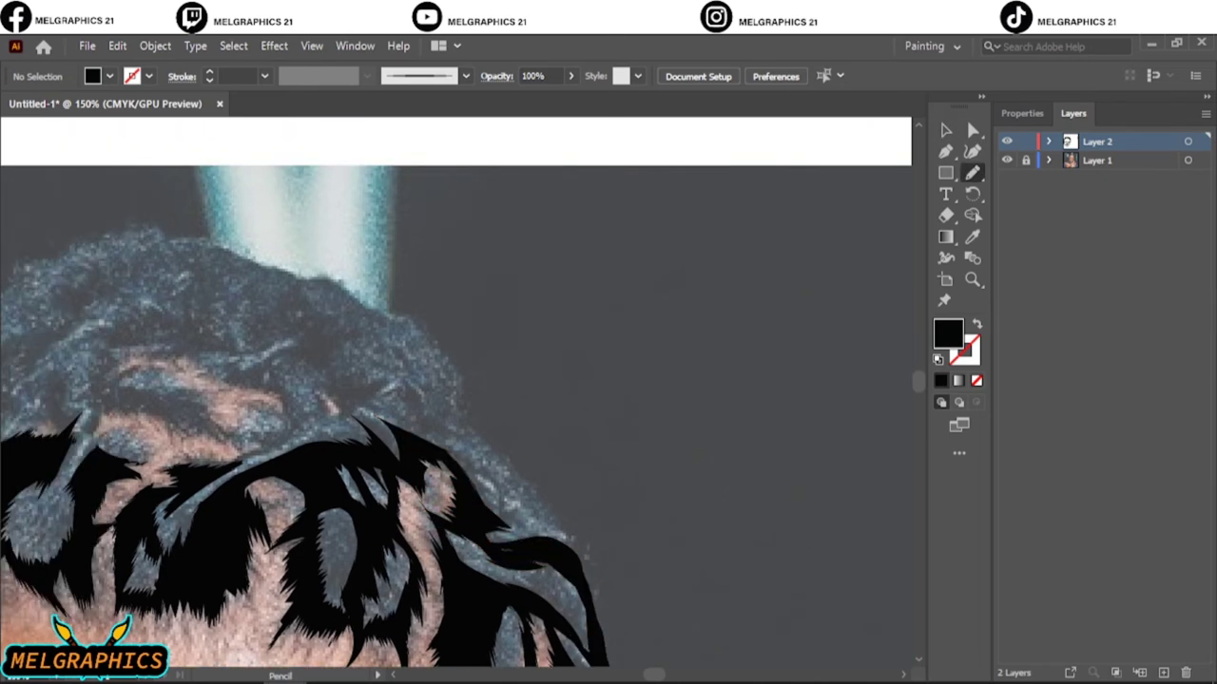
left_click_drag(461, 415, 494, 439)
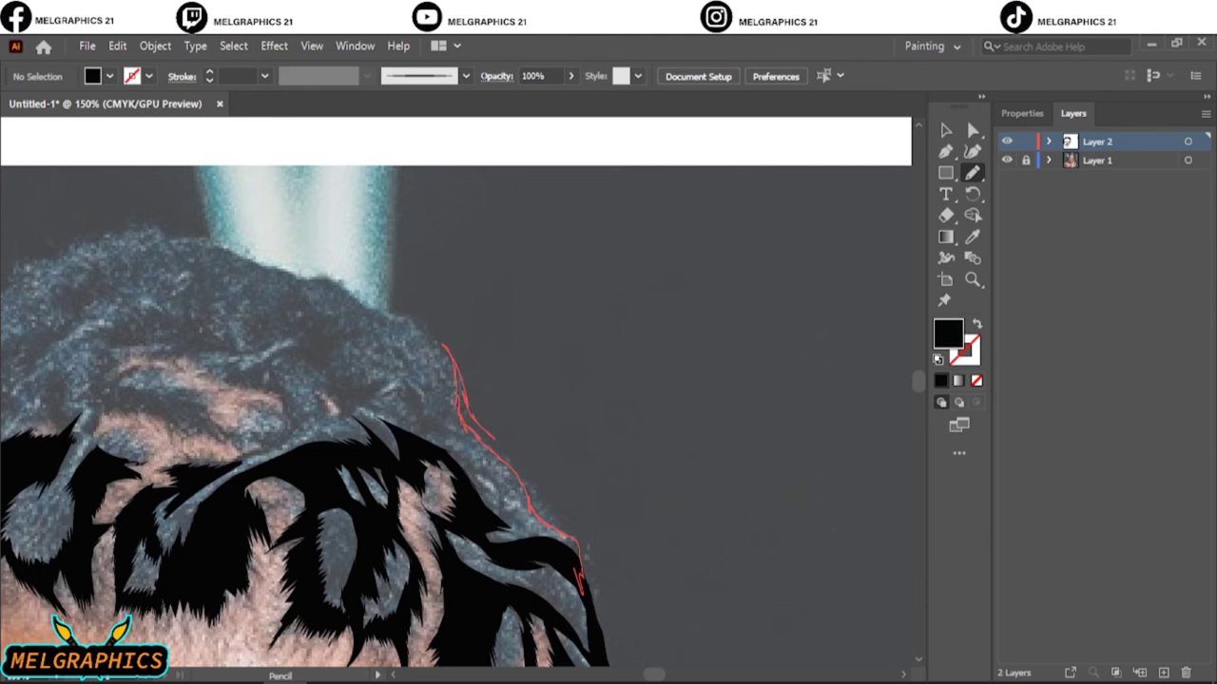
left_click_drag(580, 575, 582, 571)
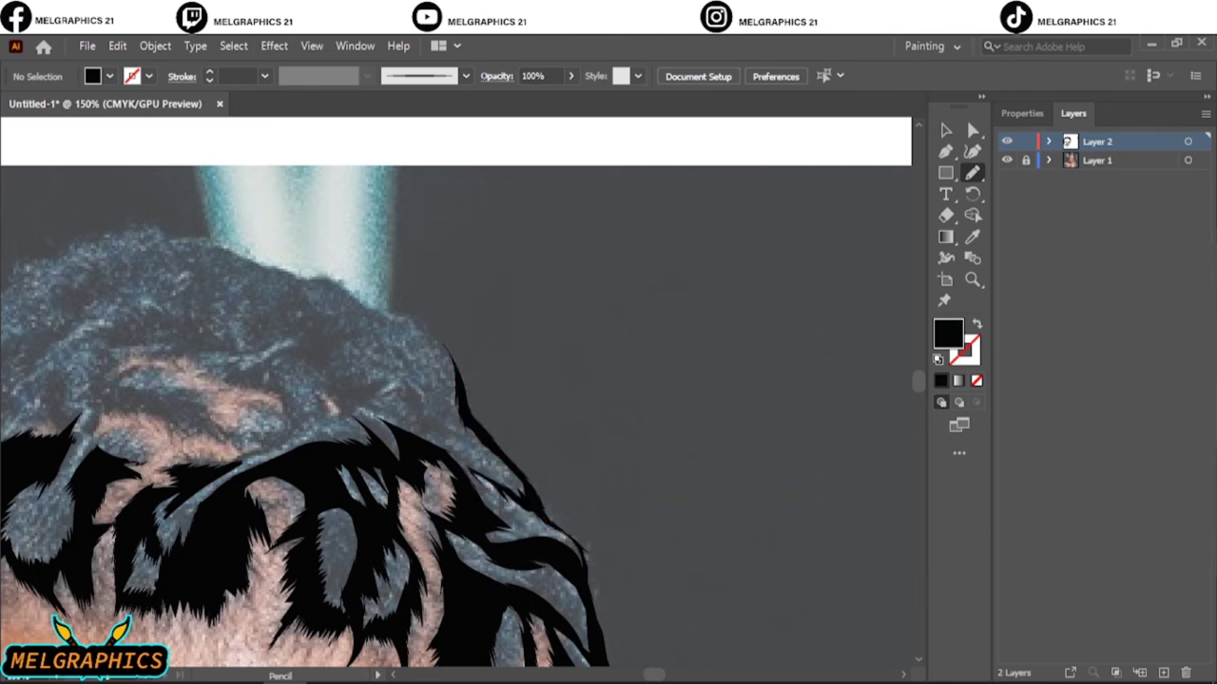
mouse_move(452, 407)
left_mouse_down()
mouse_move(423, 429)
mouse_move(466, 418)
mouse_move(608, 546)
left_mouse_up()
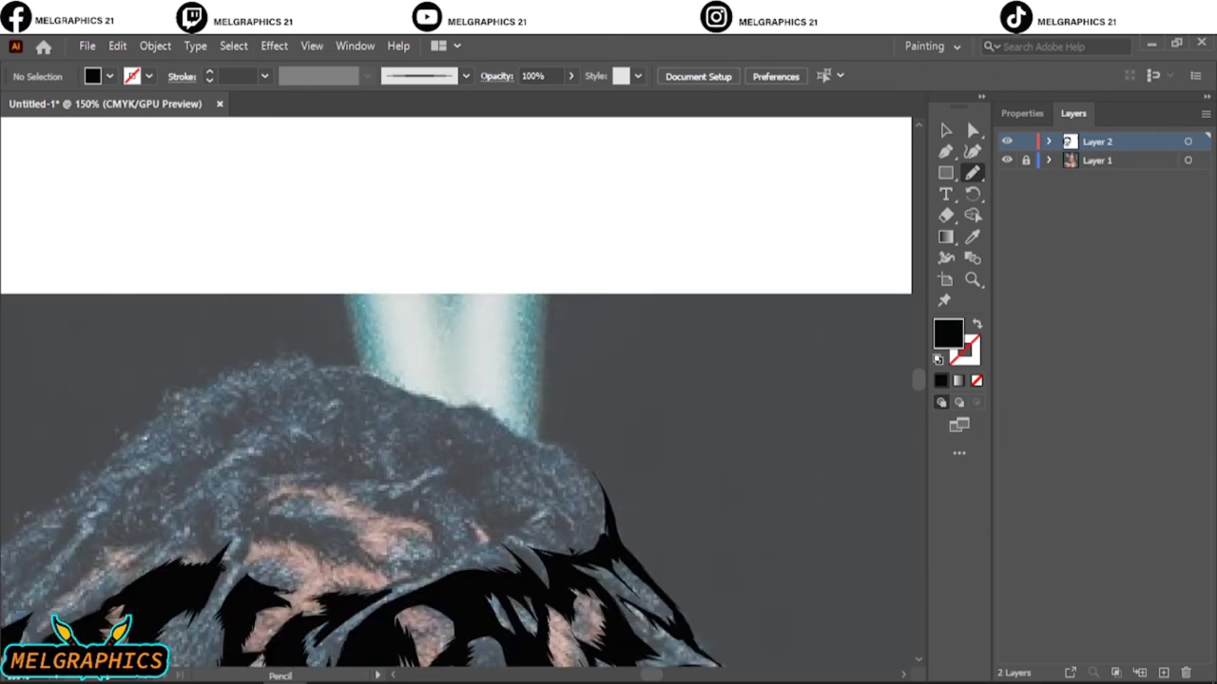
left_click_drag(480, 540, 488, 510)
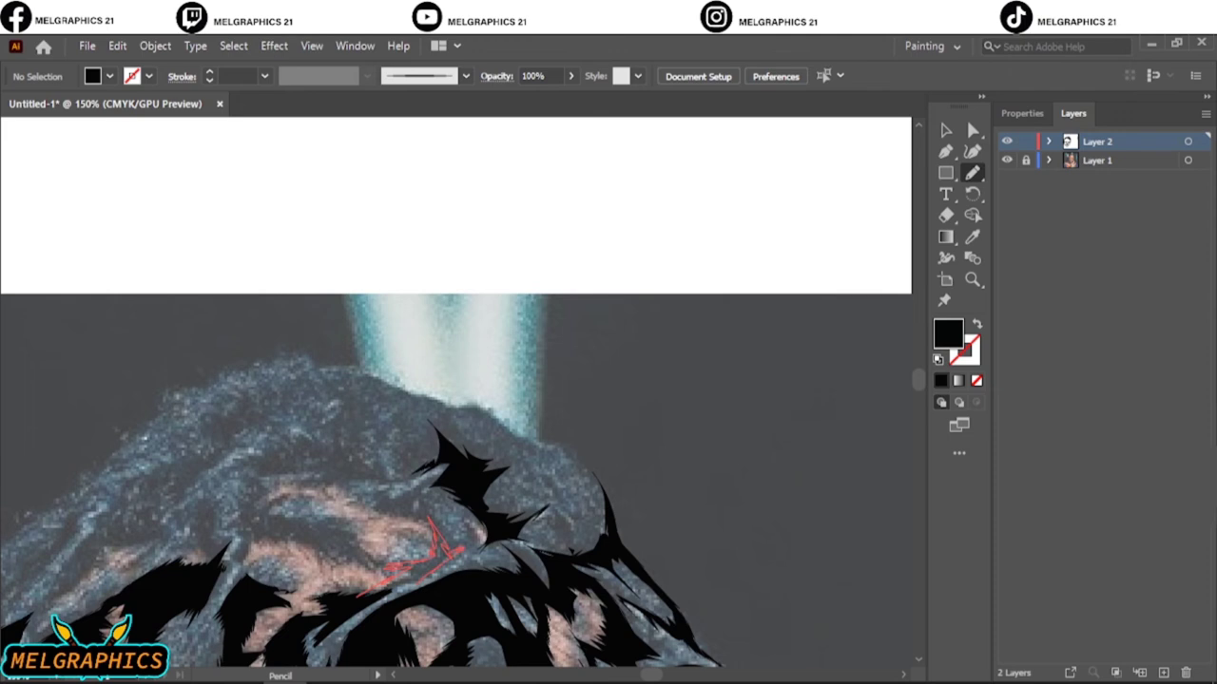
- Draw a zigzag black hair lock across the middle of the crown
left_click_drag(423, 563, 373, 593)
left_click_drag(435, 553, 382, 580)
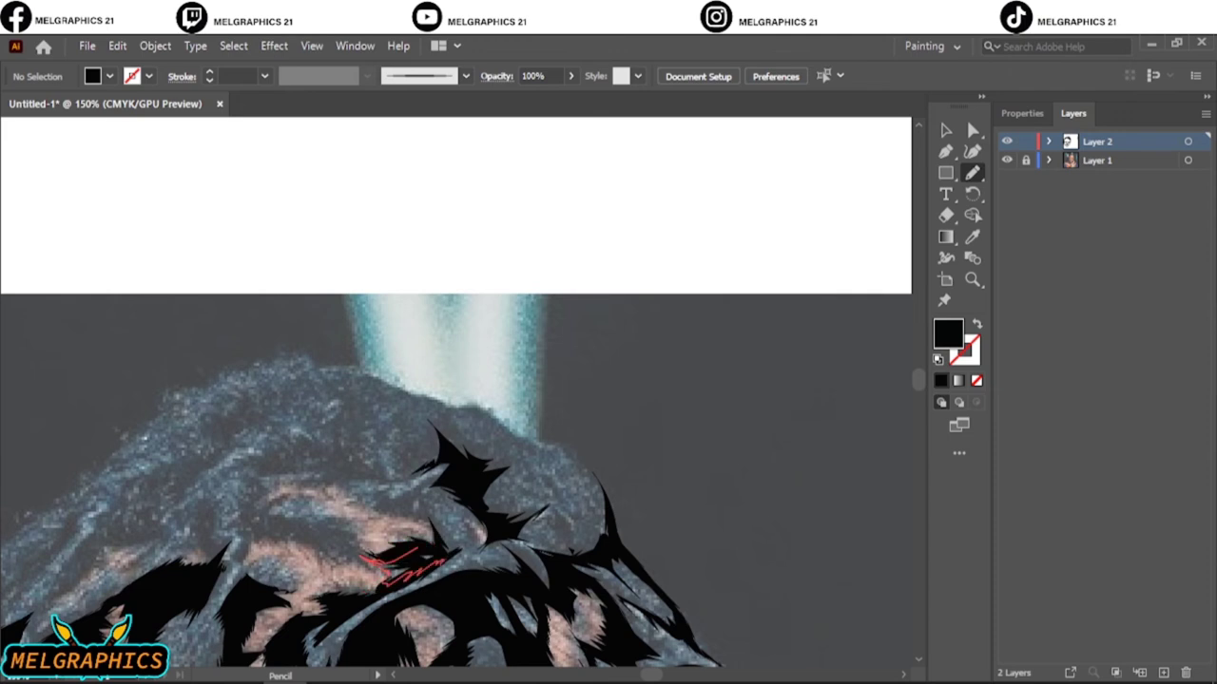
left_click_drag(449, 547, 436, 553)
scroll(297, 589, "up", 3)
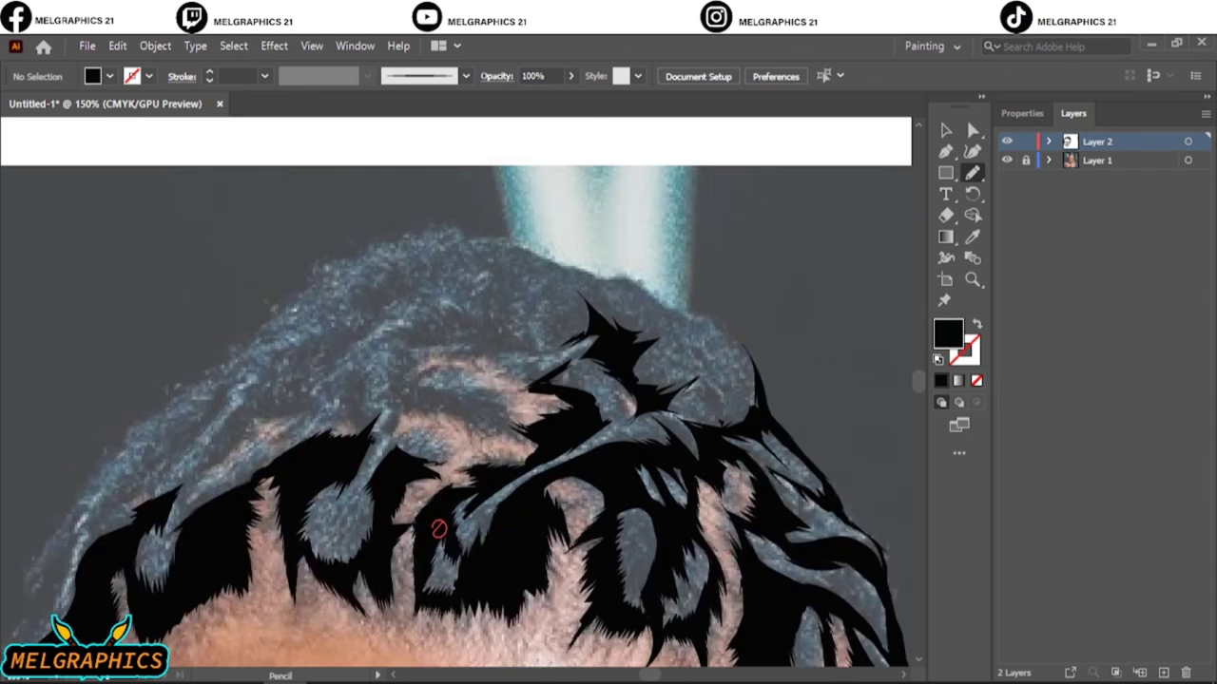
left_click_drag(575, 488, 536, 418)
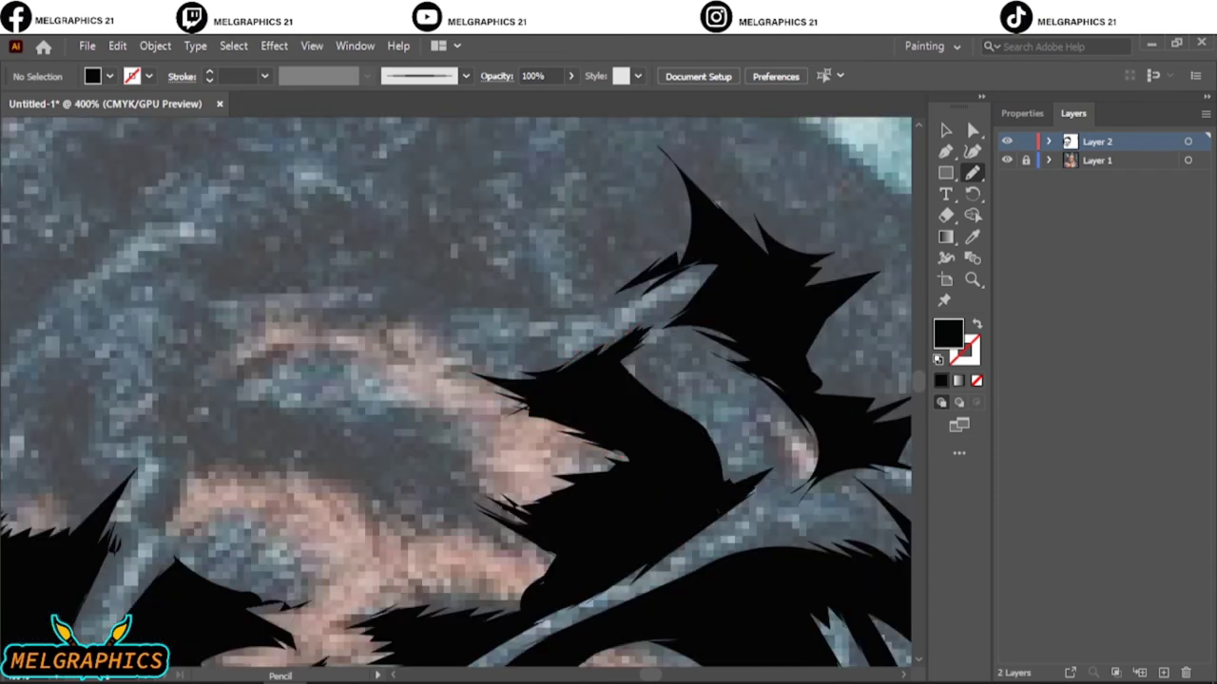
- Add a black lock on the forehead and another along the hair's right edge
key("ctrl+0")
scroll(616, 442, "up", 2)
scroll(616, 423, "up", 3)
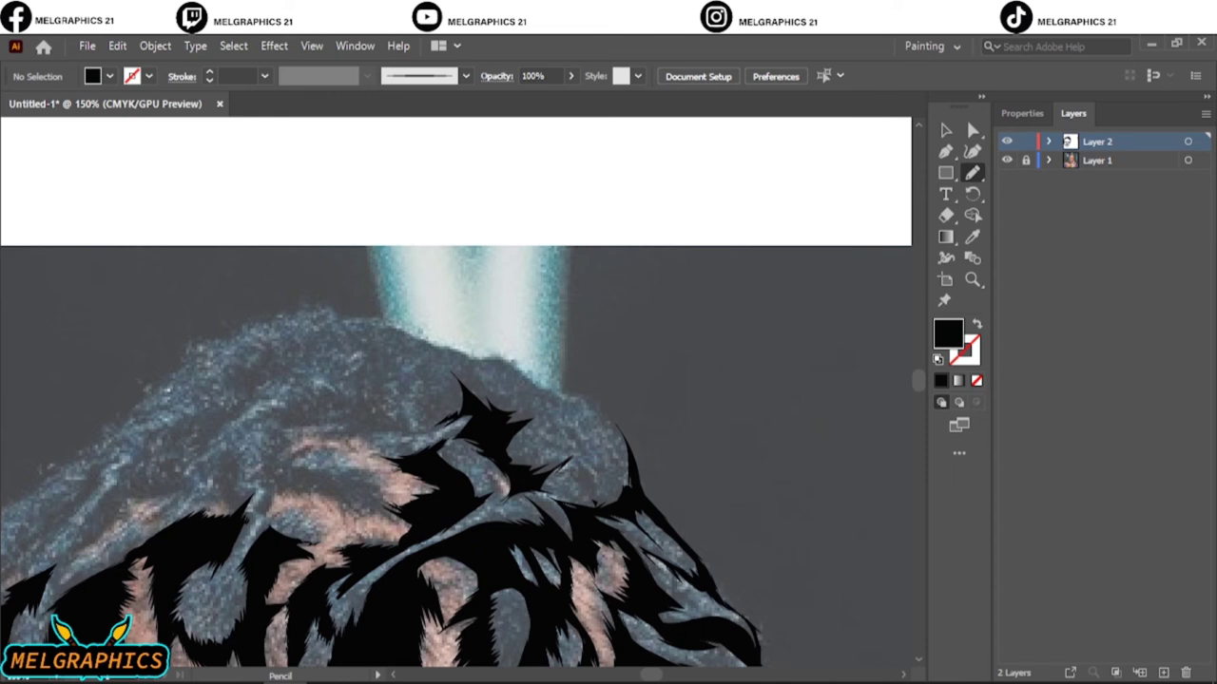
left_click_drag(476, 501, 487, 476)
left_click_drag(509, 416, 469, 364)
left_click_drag(630, 492, 551, 388)
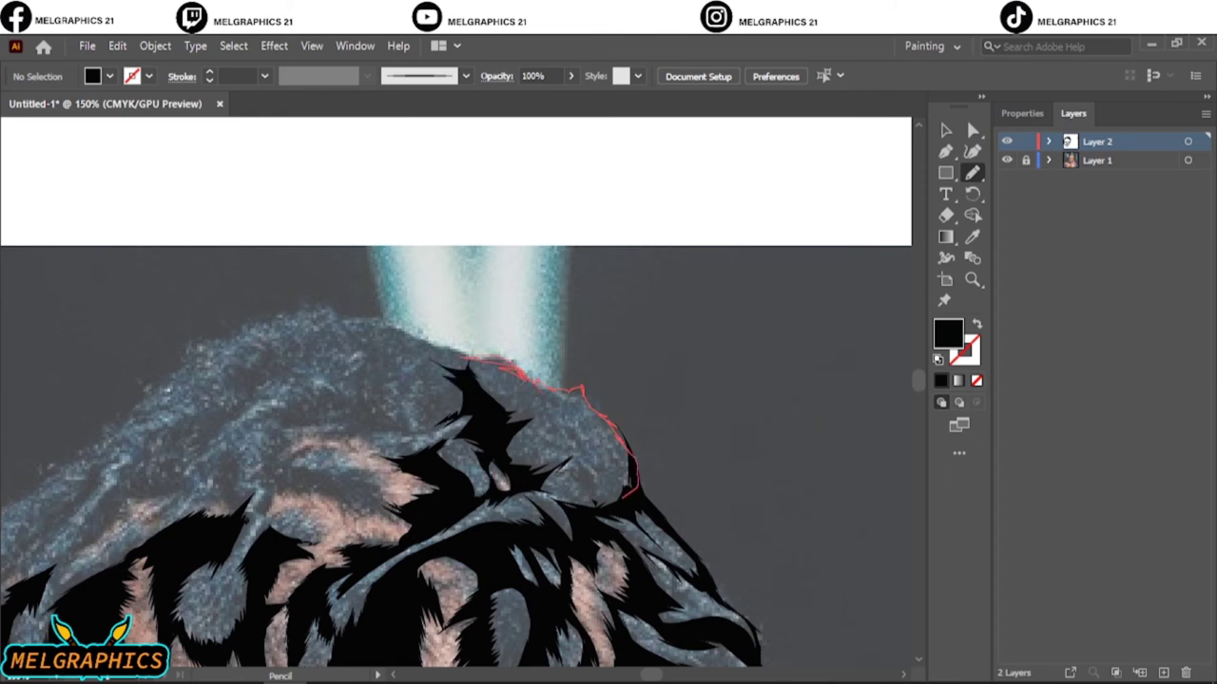
left_click_drag(574, 507, 543, 499)
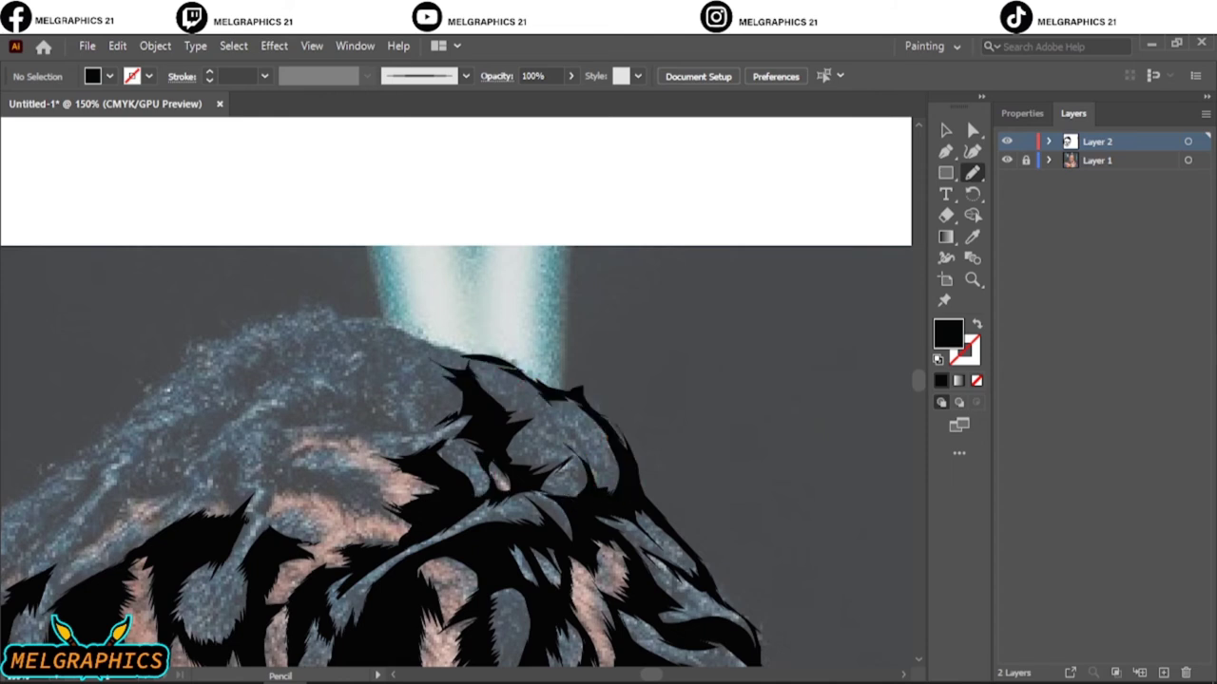
- Add two more filled black locks along the hair edge, discarding a stray jagged outline
scroll(314, 571, "up", 1)
scroll(314, 570, "up", 1)
left_click_drag(465, 421, 415, 351)
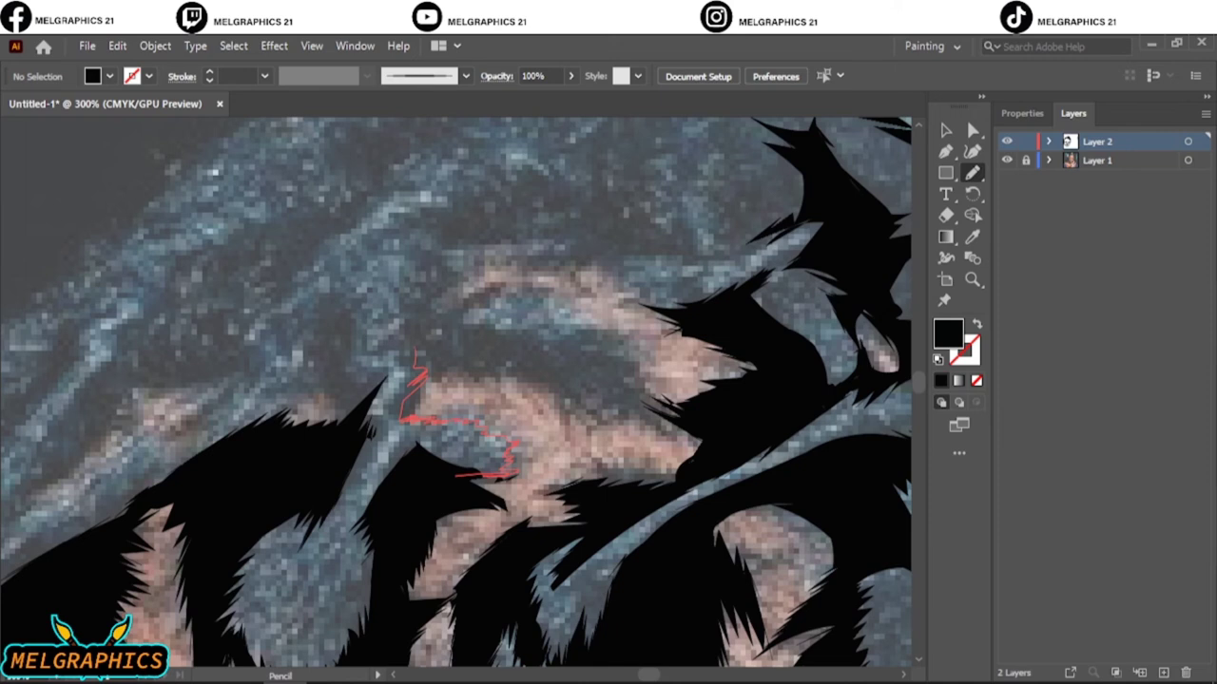
left_click_drag(456, 476, 423, 461)
left_click_drag(551, 390, 704, 439)
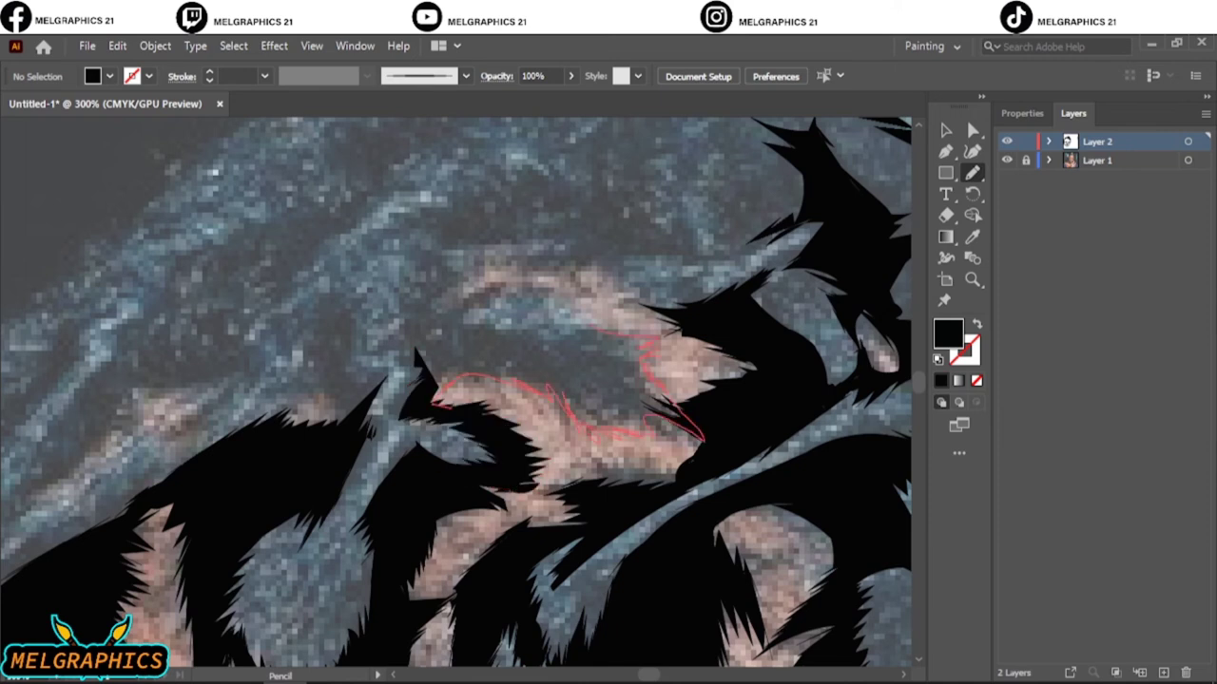
mouse_move(608, 335)
left_mouse_down()
mouse_move(439, 289)
mouse_move(432, 399)
left_mouse_up()
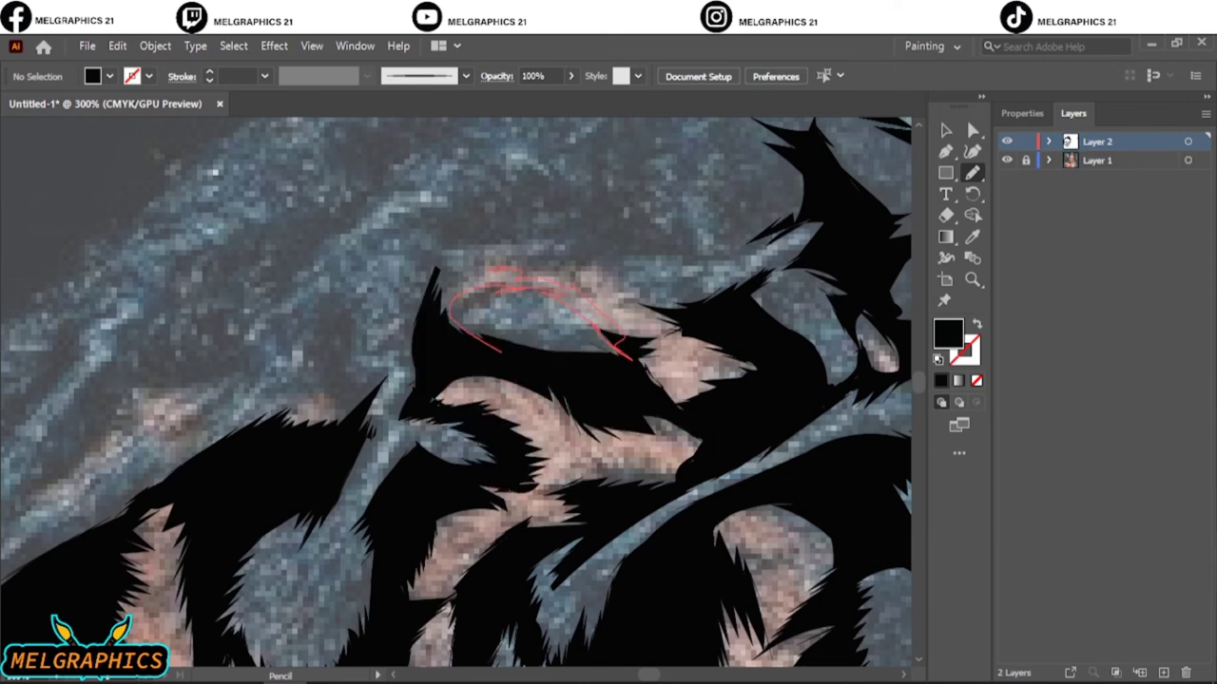
mouse_move(477, 271)
left_mouse_down()
mouse_move(571, 252)
mouse_move(694, 318)
mouse_move(605, 147)
mouse_move(531, 359)
left_mouse_up()
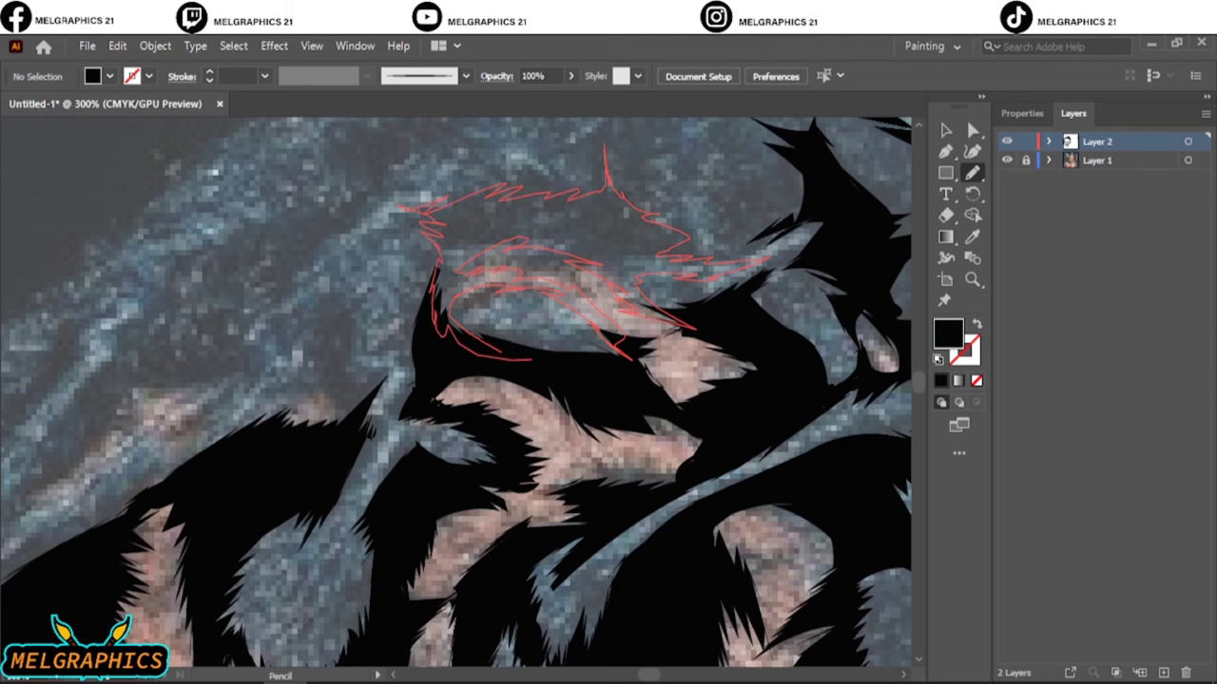
key("ctrl+0")
- Draw black locks along the hair's top edge to finish covering the crown
scroll(456, 380, "up", 5)
scroll(456, 380, "up", 1)
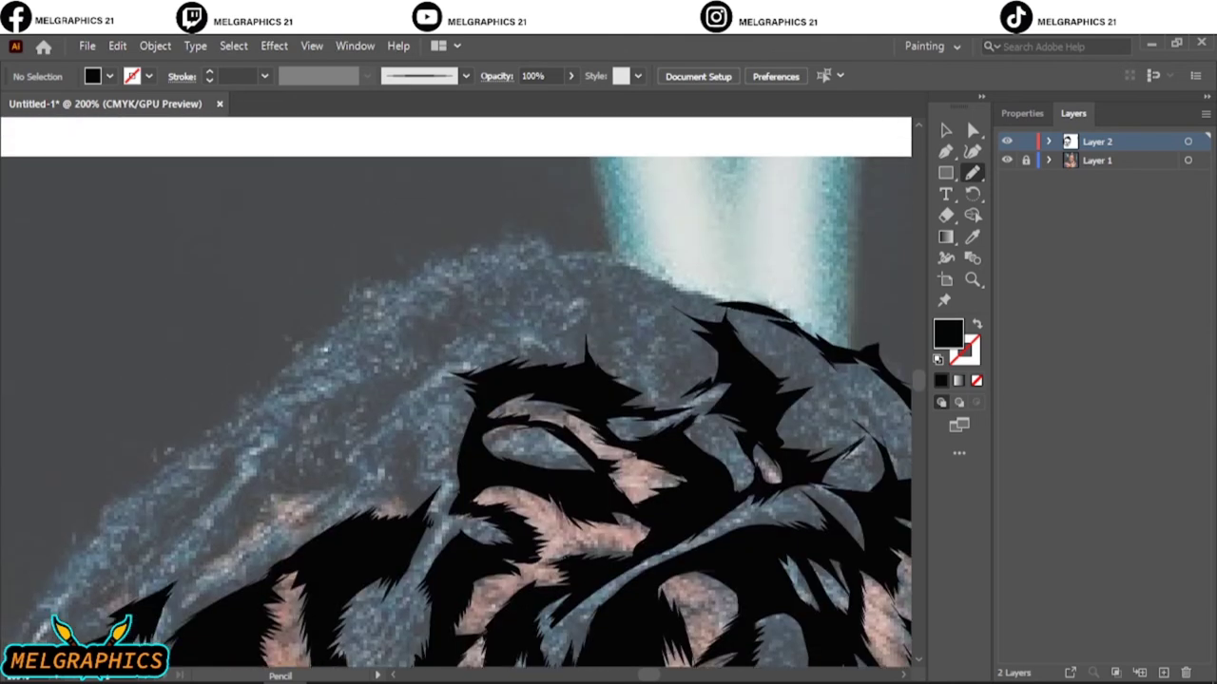
mouse_move(798, 328)
left_mouse_down()
mouse_move(656, 303)
mouse_move(527, 242)
mouse_move(642, 268)
left_mouse_up()
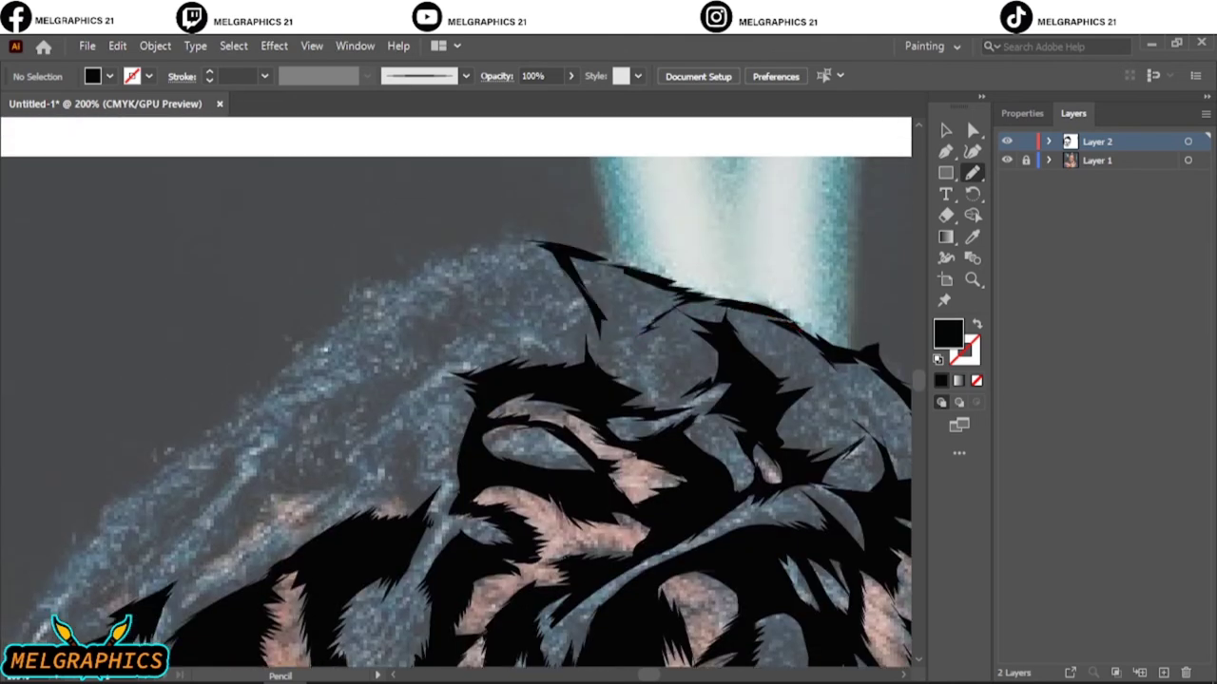
left_click_drag(670, 310, 810, 340)
left_click_drag(632, 339, 808, 338)
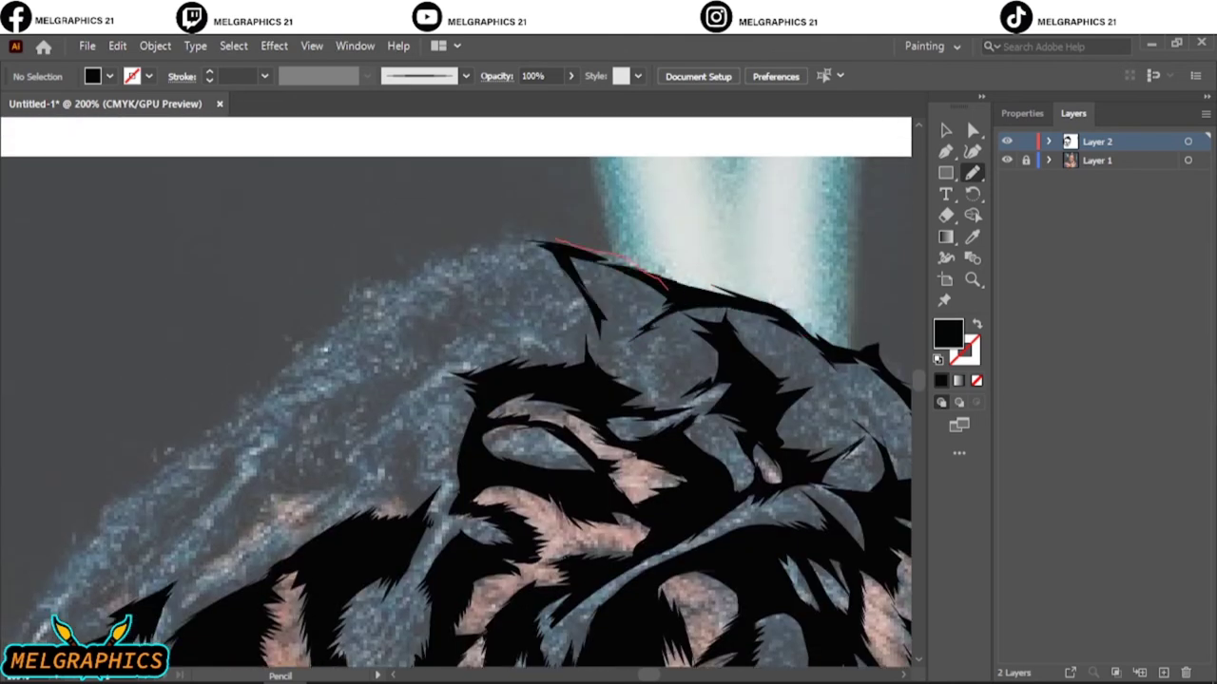
mouse_move(665, 284)
left_mouse_down()
mouse_move(608, 346)
mouse_move(751, 312)
mouse_move(726, 361)
mouse_move(544, 460)
left_mouse_up()
scroll(456, 408, "left", 5)
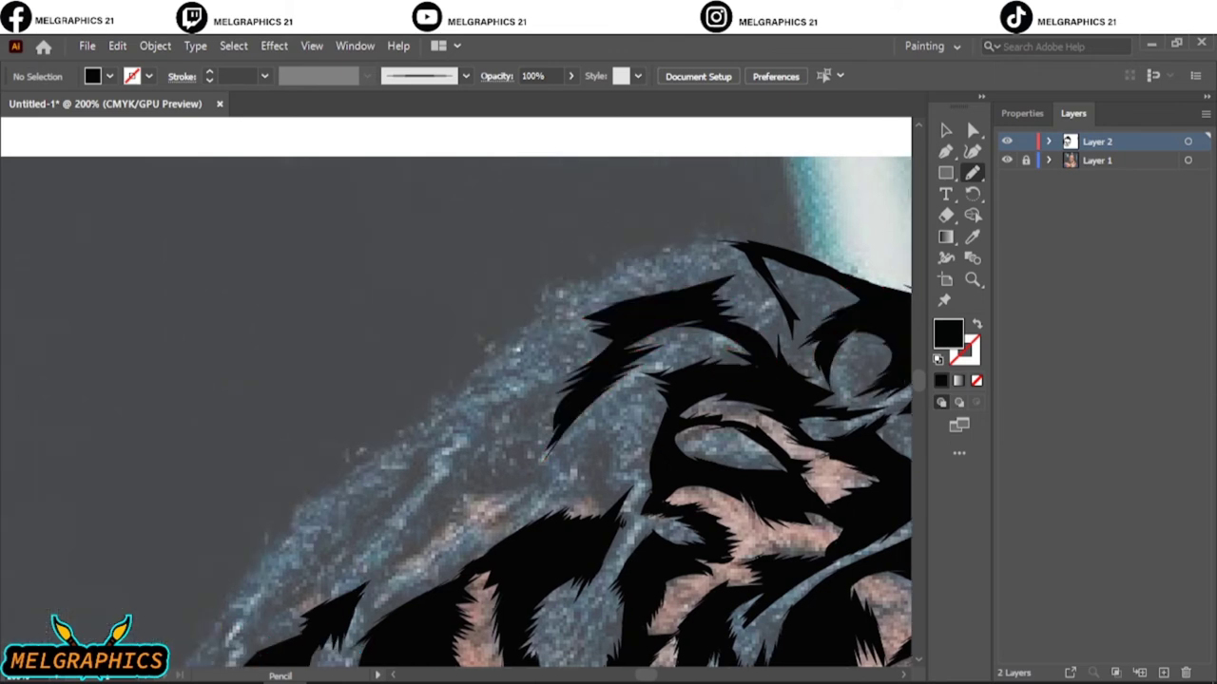
left_click_drag(766, 334, 608, 389)
key("ctrl+0")
- Add more black locks on the crown, including a looping lock
scroll(422, 238, "up", 4)
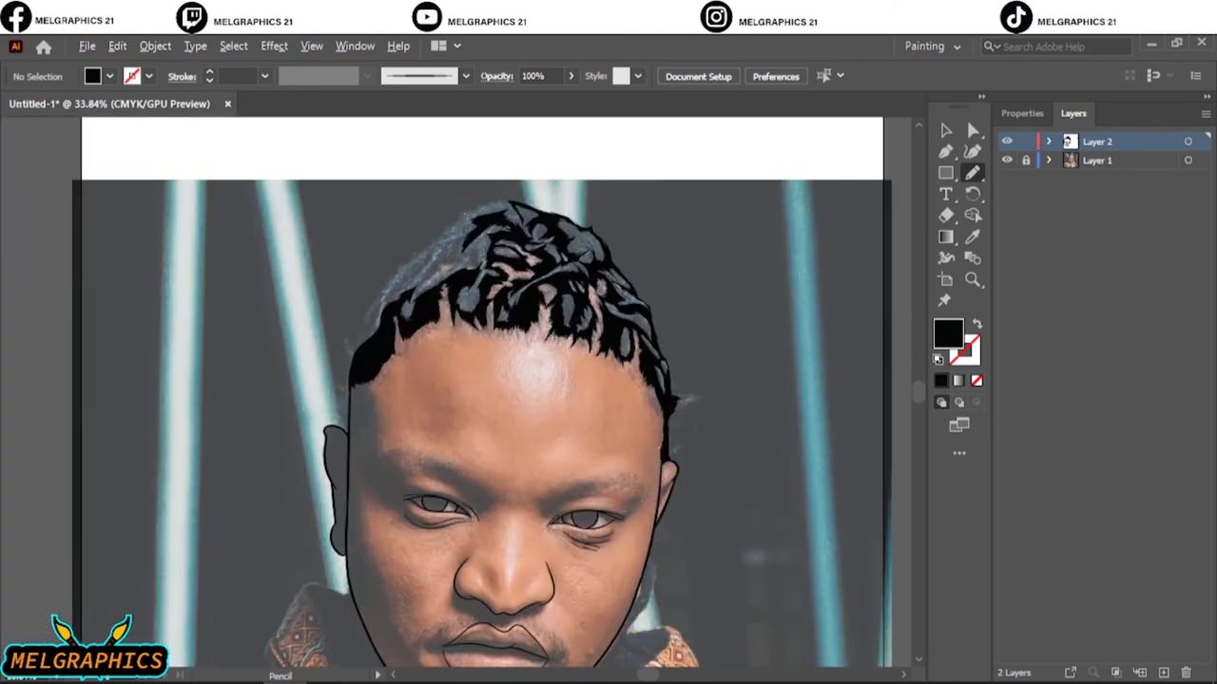
left_click_drag(798, 364, 727, 407)
mouse_move(613, 273)
left_mouse_down()
mouse_move(618, 350)
mouse_move(556, 352)
left_mouse_up()
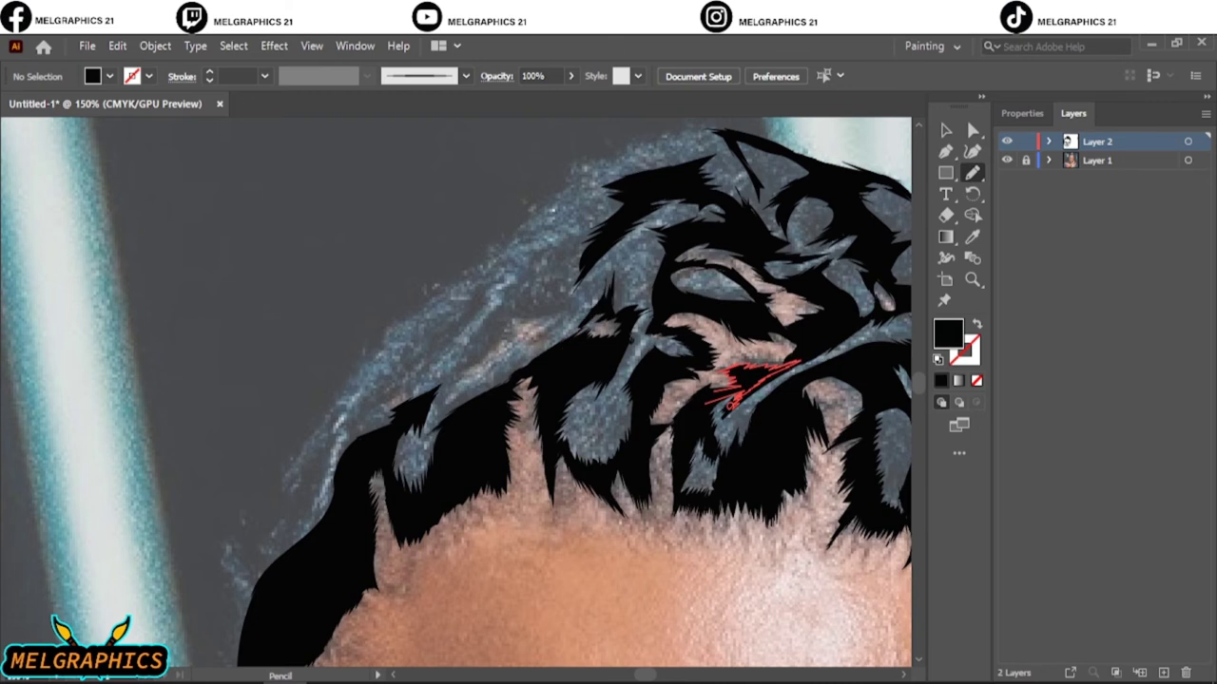
left_click_drag(627, 269, 600, 312)
mouse_move(465, 379)
left_mouse_down()
mouse_move(532, 318)
mouse_move(585, 240)
mouse_move(570, 252)
left_mouse_up()
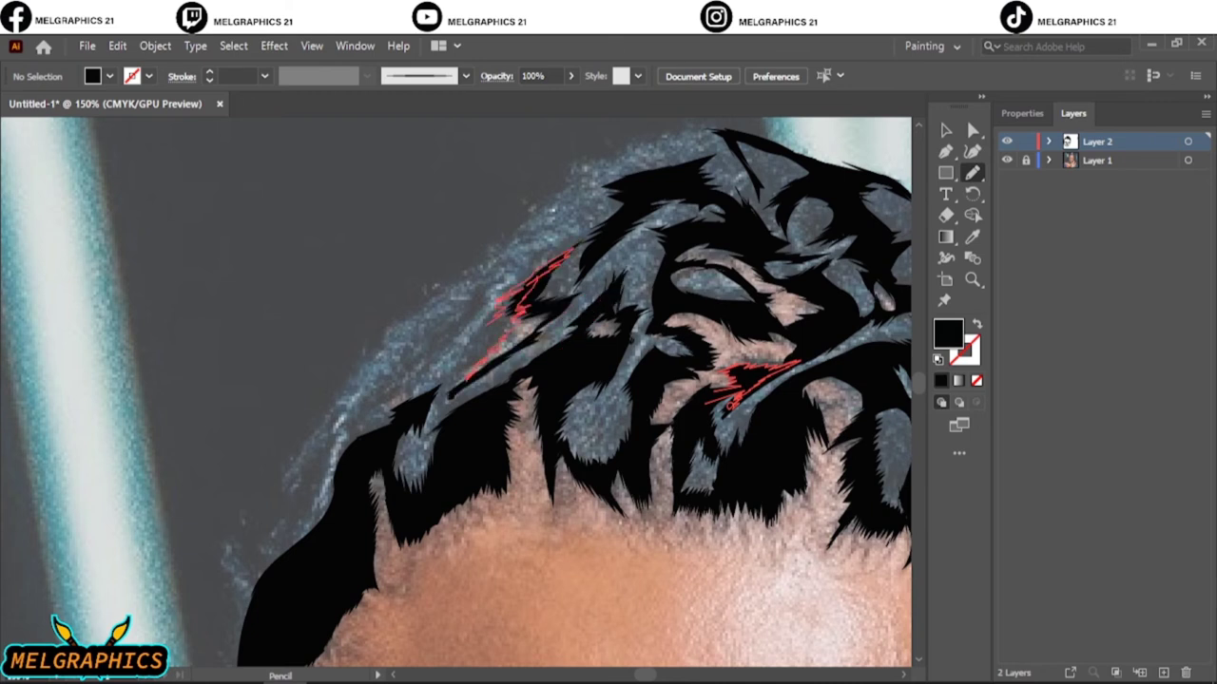
left_click_drag(609, 328, 537, 456)
- Trace a lock along the hair top and zigzag spiky strands on the outer left edge
scroll(571, 380, "left", 3)
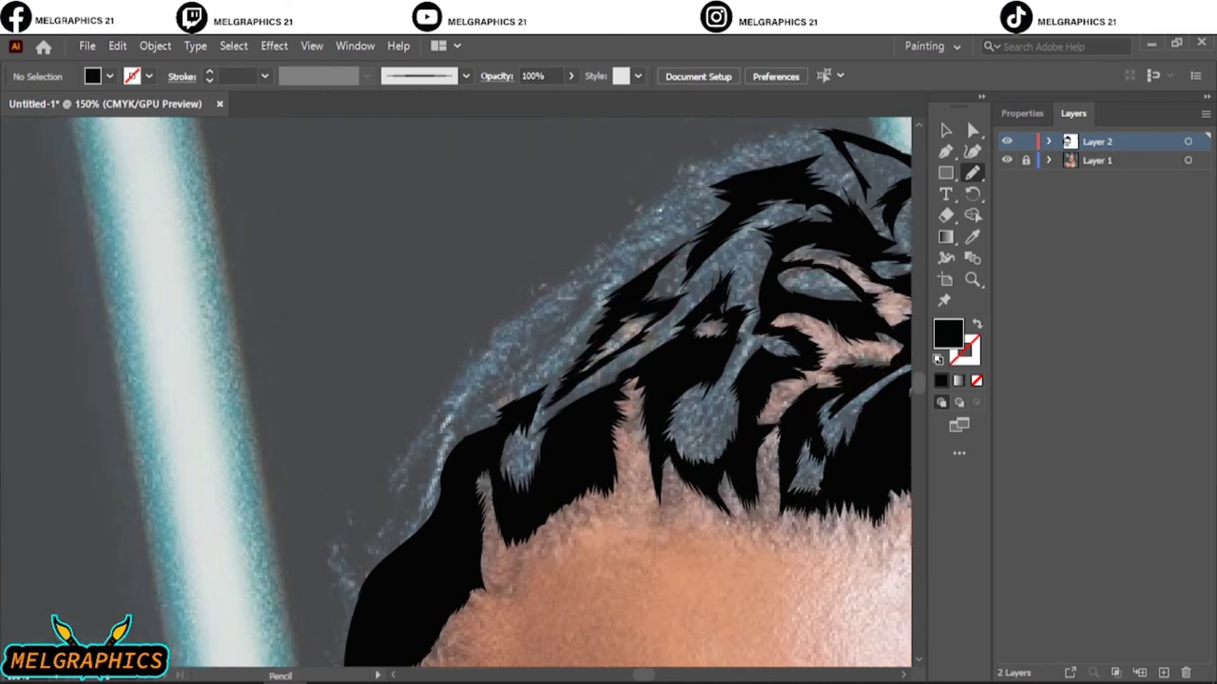
scroll(456, 392, "up", 2)
left_click_drag(756, 255, 865, 268)
mouse_move(619, 338)
left_mouse_down()
mouse_move(547, 423)
mouse_move(665, 328)
mouse_move(789, 275)
mouse_move(851, 269)
left_mouse_up()
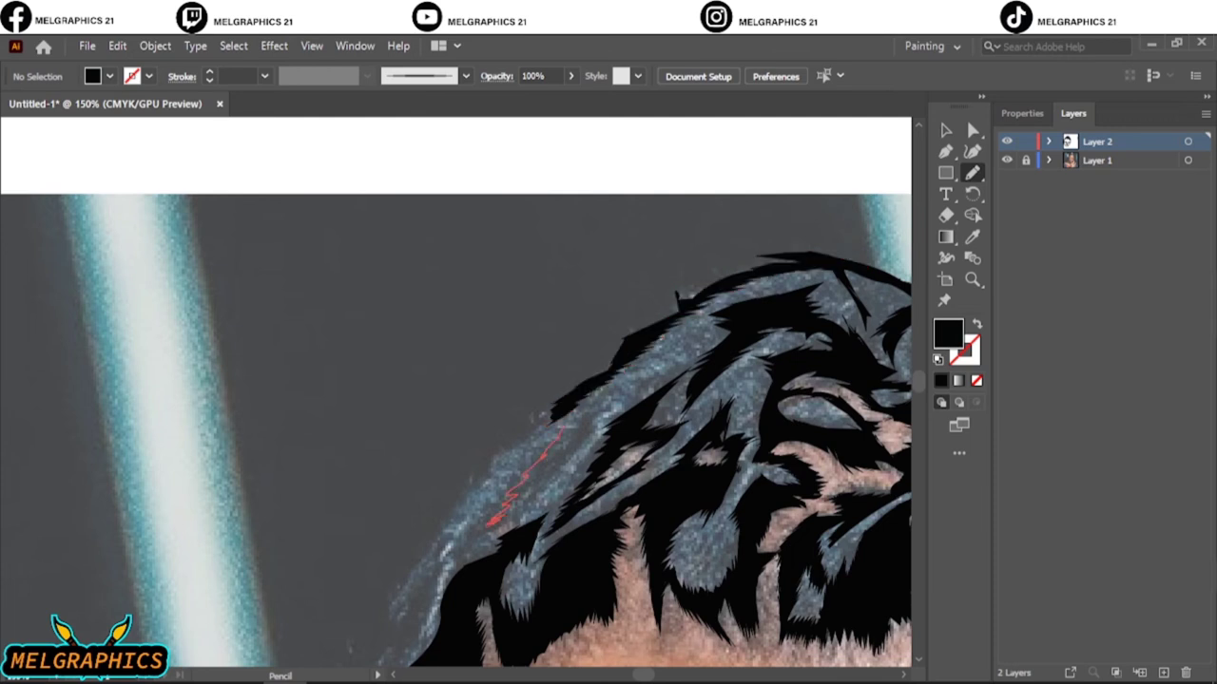
left_click_drag(521, 495, 627, 392)
mouse_move(532, 475)
left_mouse_down()
mouse_move(632, 390)
mouse_move(521, 494)
left_mouse_up()
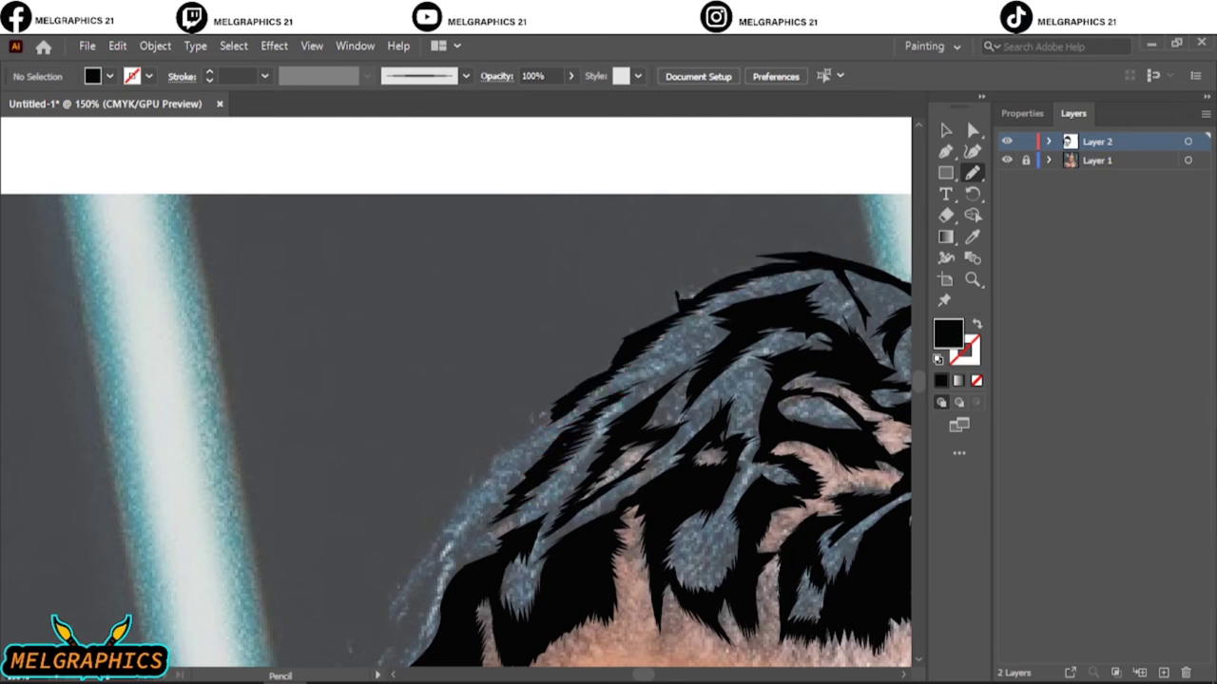
left_click_drag(566, 434, 613, 407)
- Zoom in and fill the left hair edge with spiky black locks
key("ctrl+equal")
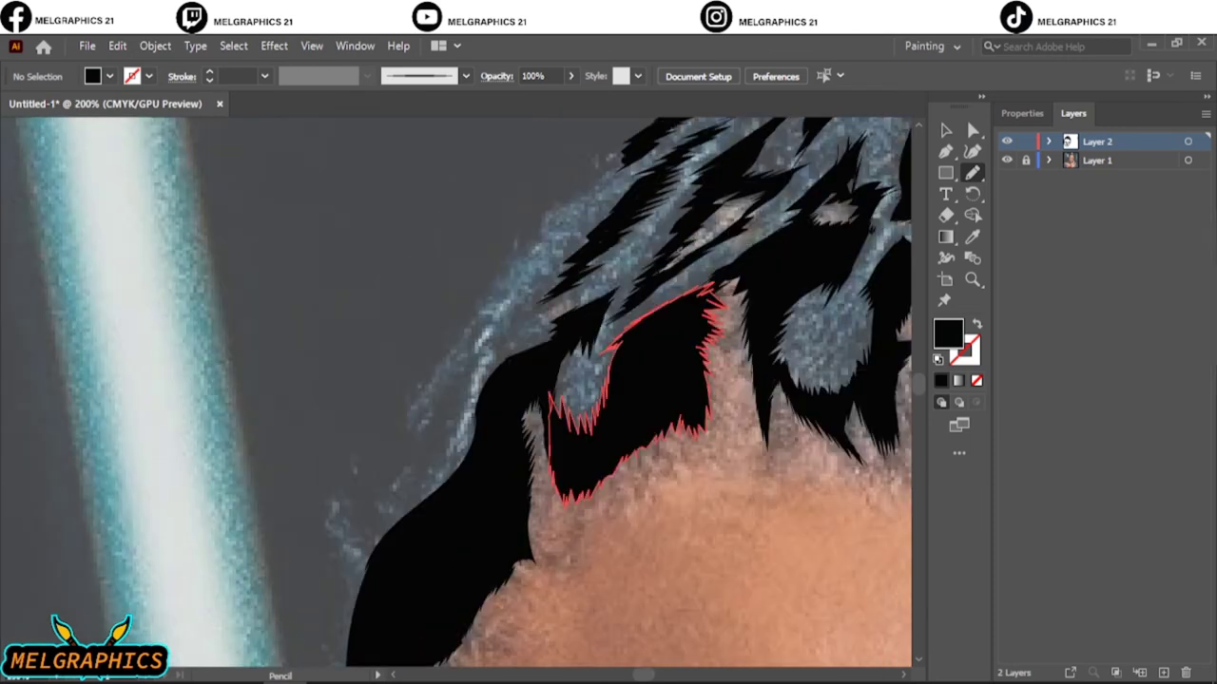
mouse_move(561, 319)
left_mouse_down()
mouse_move(489, 371)
mouse_move(561, 319)
mouse_move(568, 290)
mouse_move(623, 259)
mouse_move(626, 243)
left_mouse_up()
mouse_move(560, 285)
left_mouse_down()
mouse_move(613, 249)
mouse_move(622, 227)
mouse_move(699, 195)
left_mouse_up()
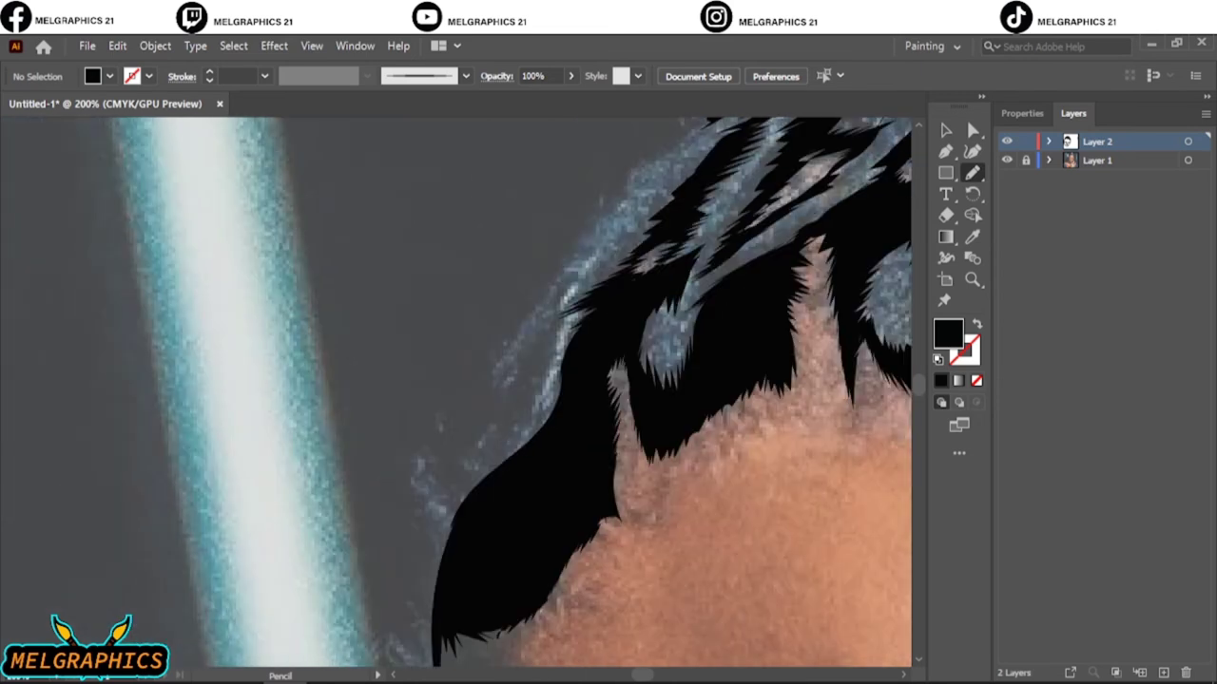
mouse_move(544, 439)
left_mouse_down()
mouse_move(557, 334)
mouse_move(499, 385)
mouse_move(494, 481)
mouse_move(445, 418)
mouse_move(475, 541)
left_mouse_up()
scroll(570, 380, "down", 5)
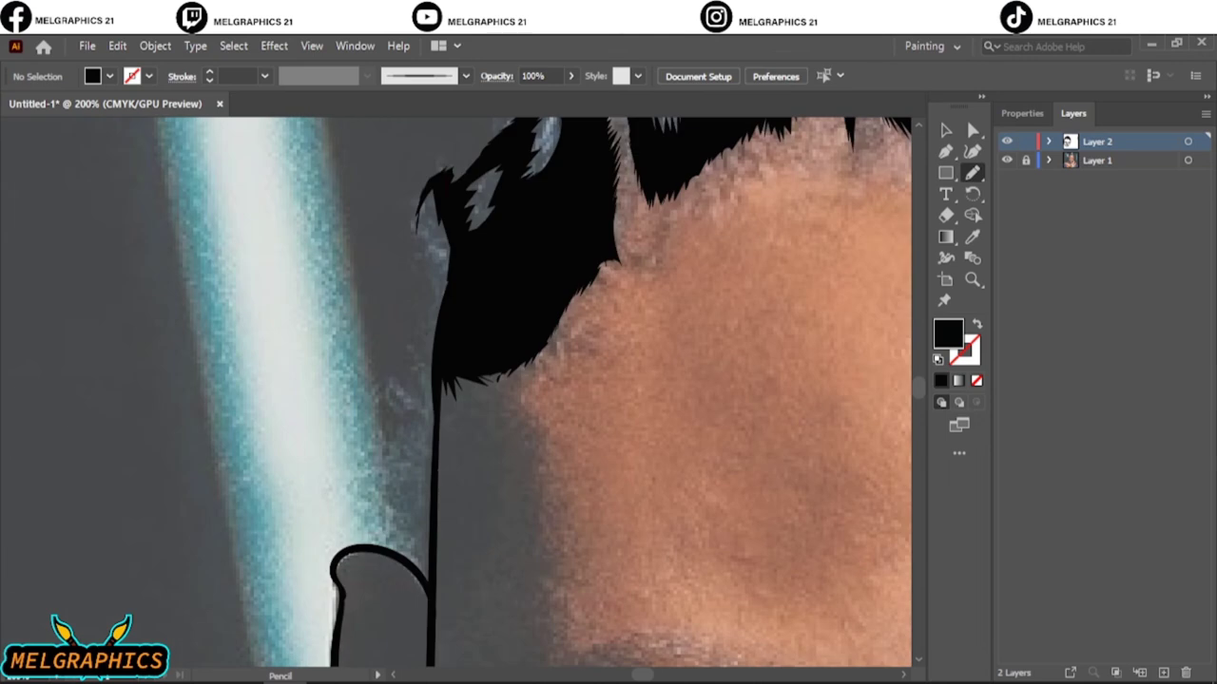
- Shape the black sideburn above the ear and a long lock up the left hair edge
mouse_move(442, 179)
left_mouse_down()
mouse_move(421, 335)
mouse_move(434, 572)
mouse_move(408, 333)
mouse_move(443, 166)
left_mouse_up()
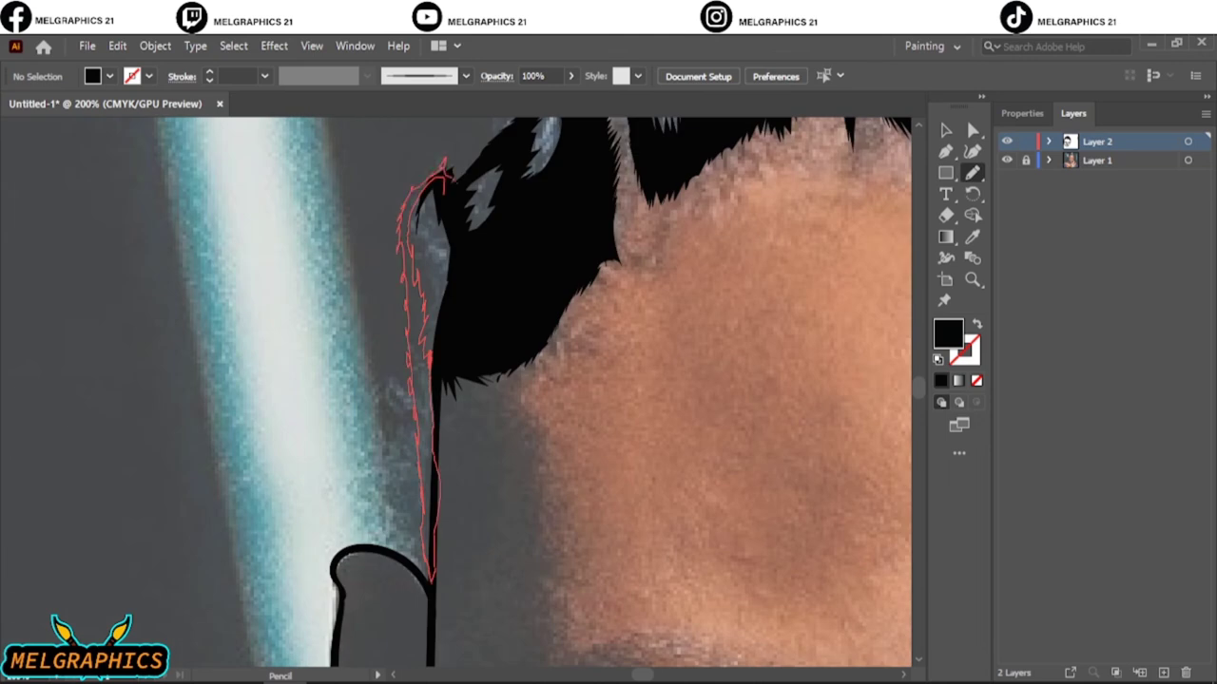
mouse_move(446, 363)
left_mouse_down()
mouse_move(433, 485)
mouse_move(447, 365)
left_mouse_up()
left_click_drag(432, 576, 443, 373)
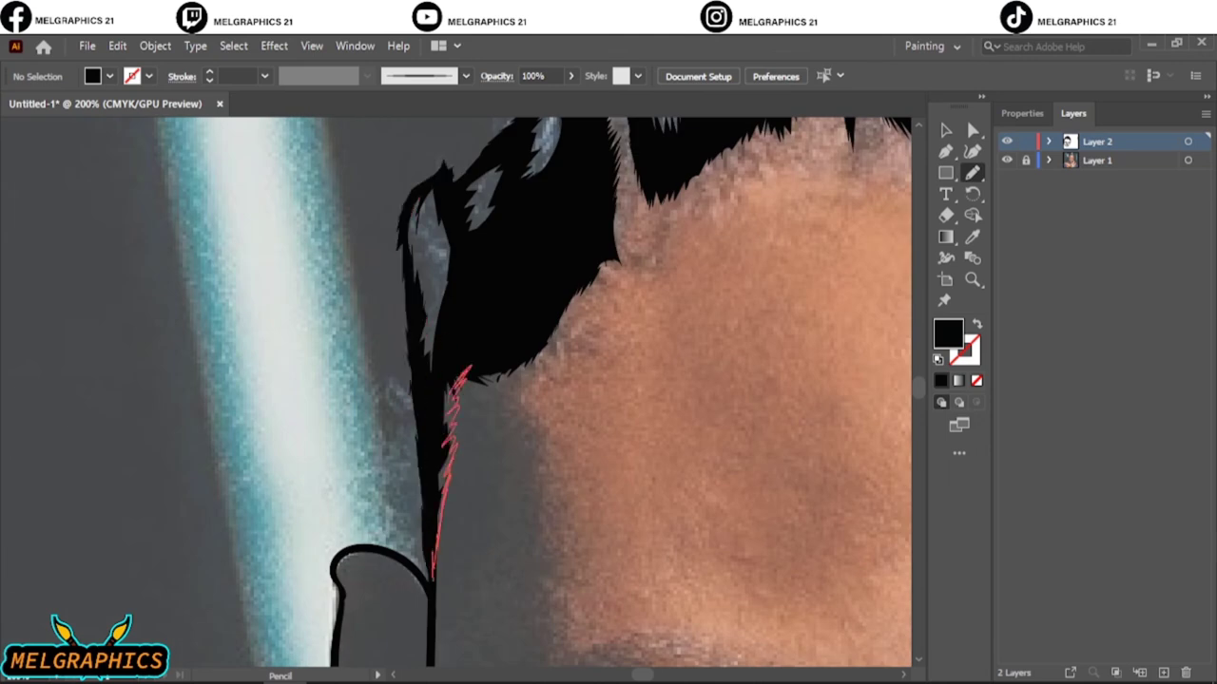
scroll(443, 372, "up", 1)
left_click_drag(426, 571, 447, 481)
scroll(447, 481, "up", 5)
left_click_drag(418, 532, 498, 445)
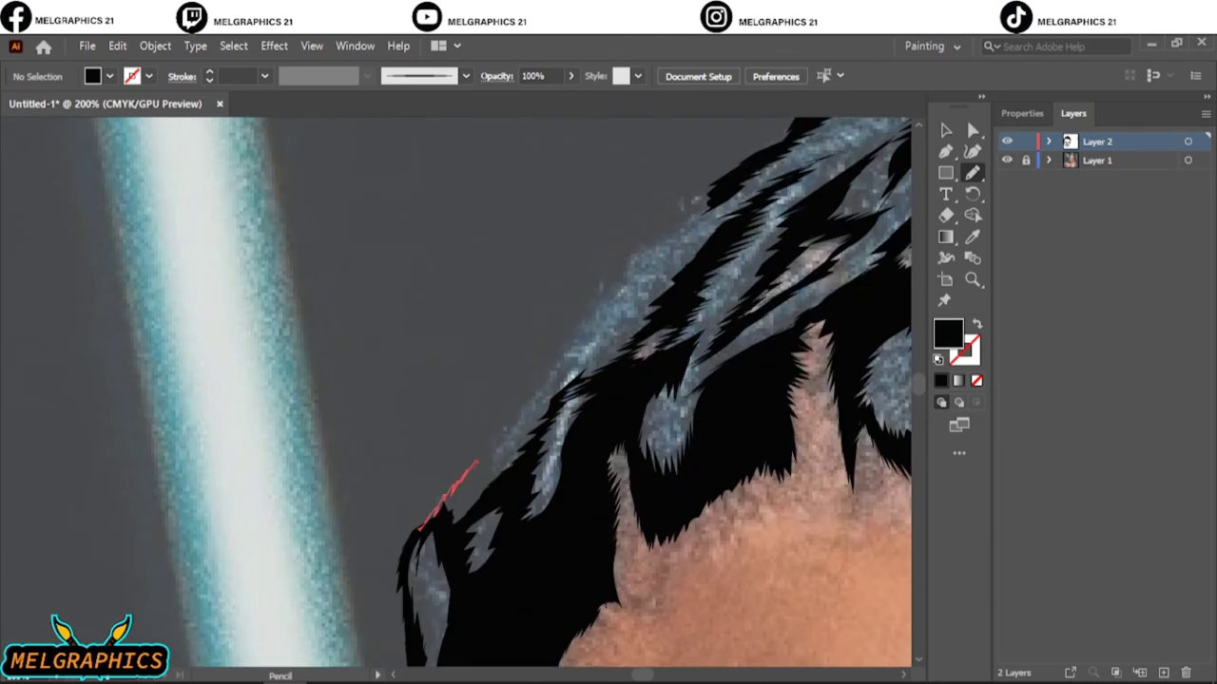
mouse_move(480, 485)
left_mouse_down()
mouse_move(599, 308)
mouse_move(701, 211)
mouse_move(570, 342)
mouse_move(454, 494)
left_mouse_up()
left_click_drag(519, 422, 637, 289)
- Add black hair spikes above the ear
key("ctrl+0")
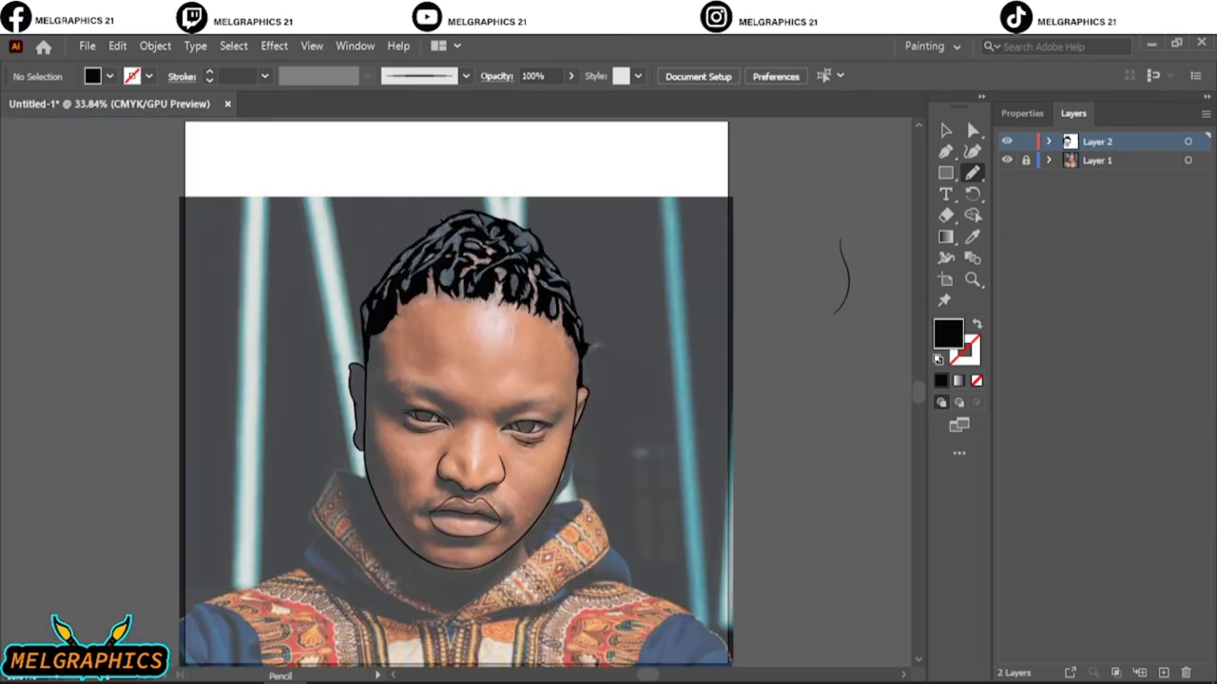
scroll(591, 346, "up", 3)
scroll(590, 346, "up", 3)
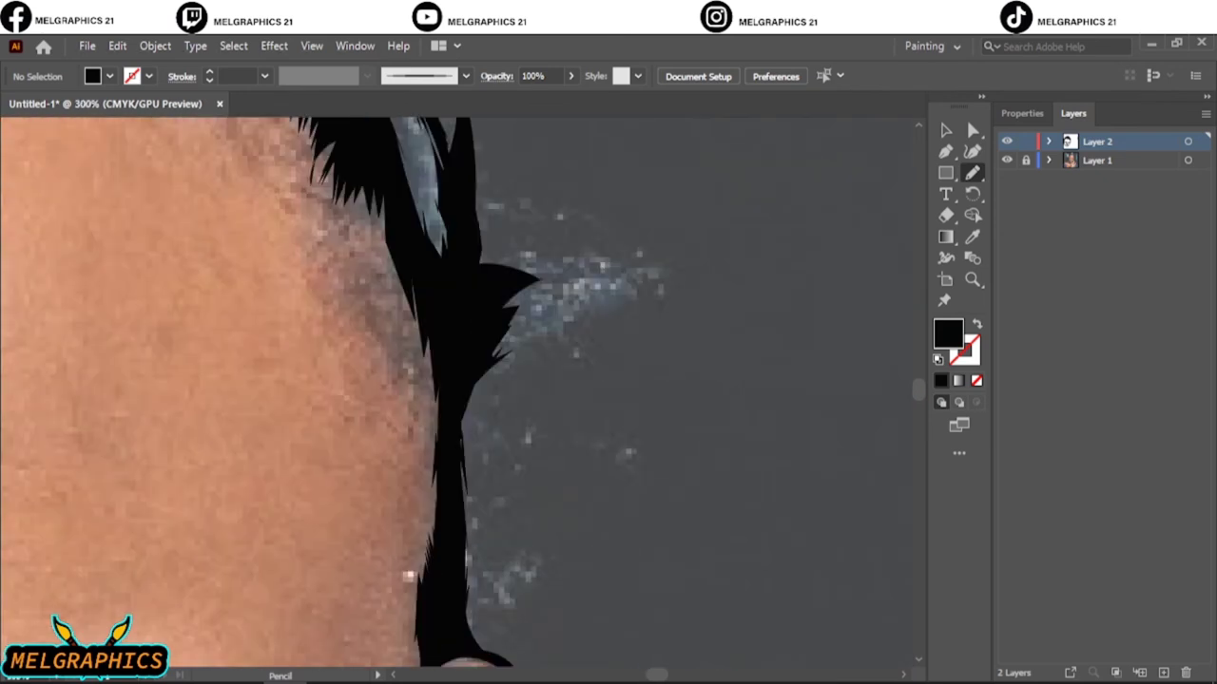
left_click_drag(539, 559, 509, 651)
scroll(508, 570, "down", 2)
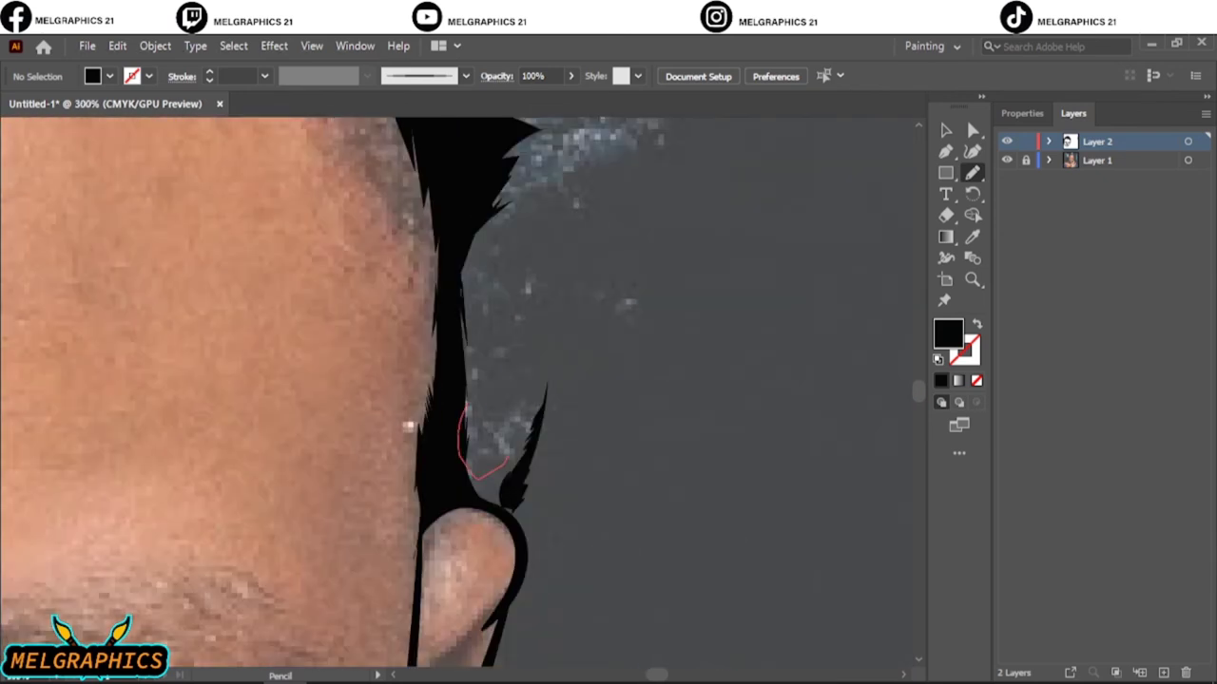
left_click_drag(506, 460, 470, 473)
left_click_drag(547, 305, 451, 252)
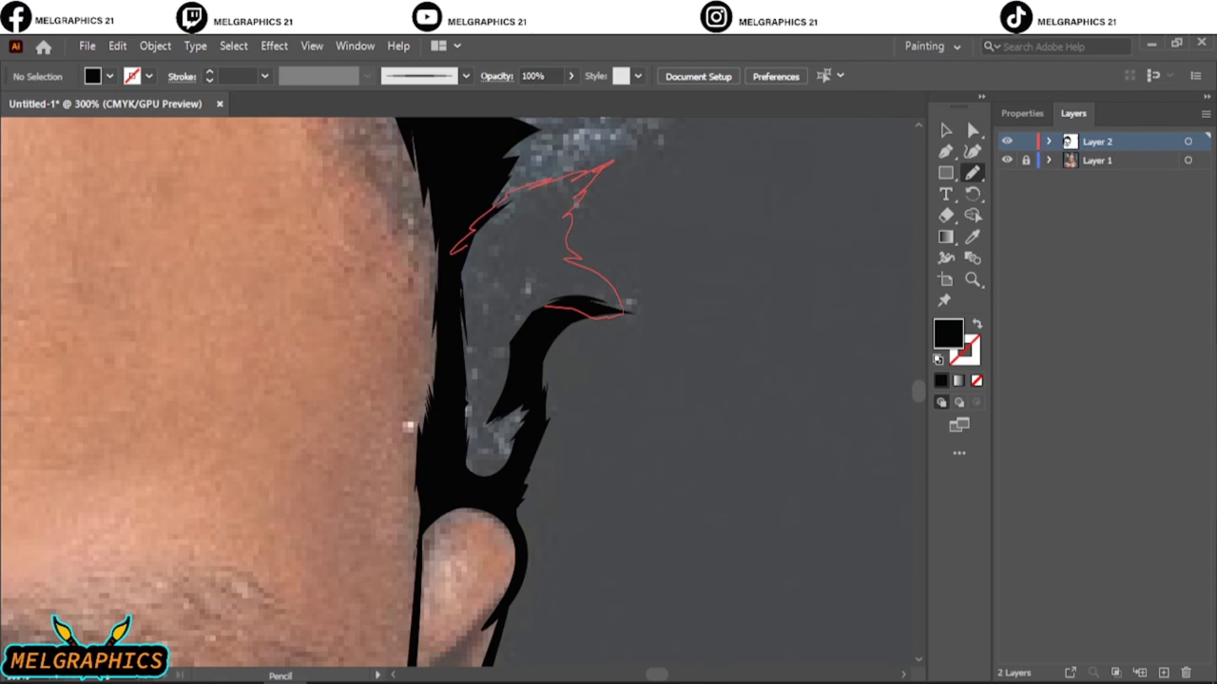
- Draw more black hair spikes beside the ear with small spikes below them
scroll(494, 285, "up", 3)
left_click_drag(585, 508, 534, 344)
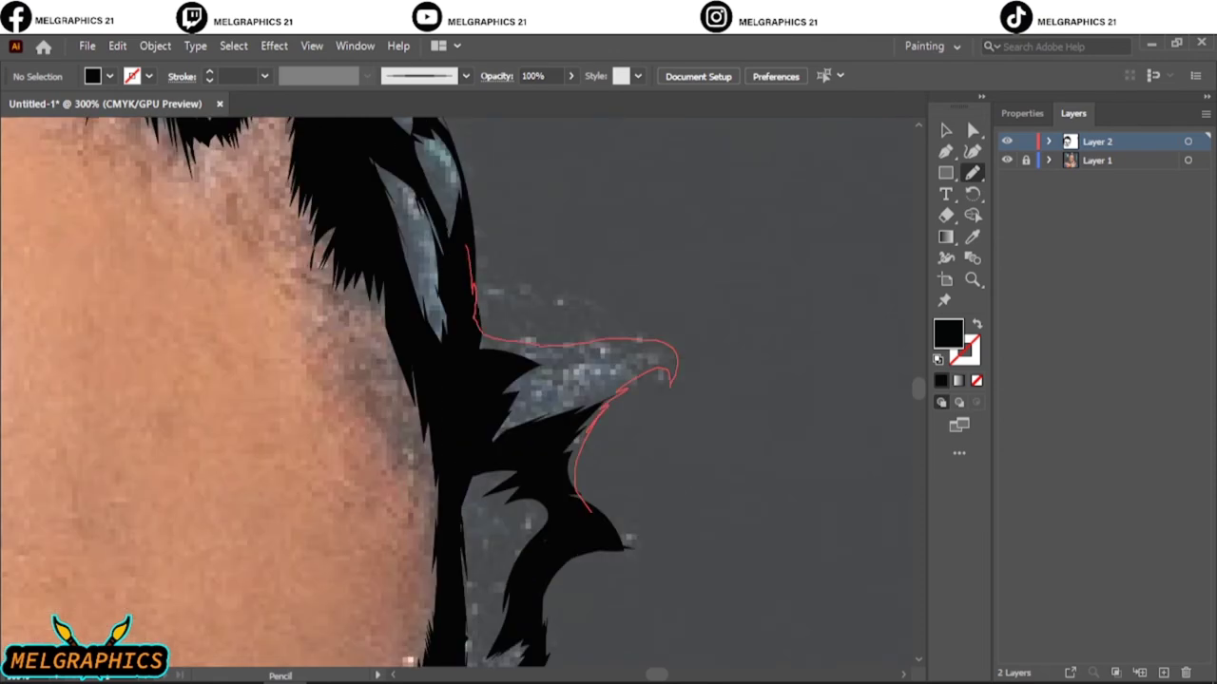
left_click_drag(466, 247, 584, 513)
left_click_drag(598, 418, 570, 518)
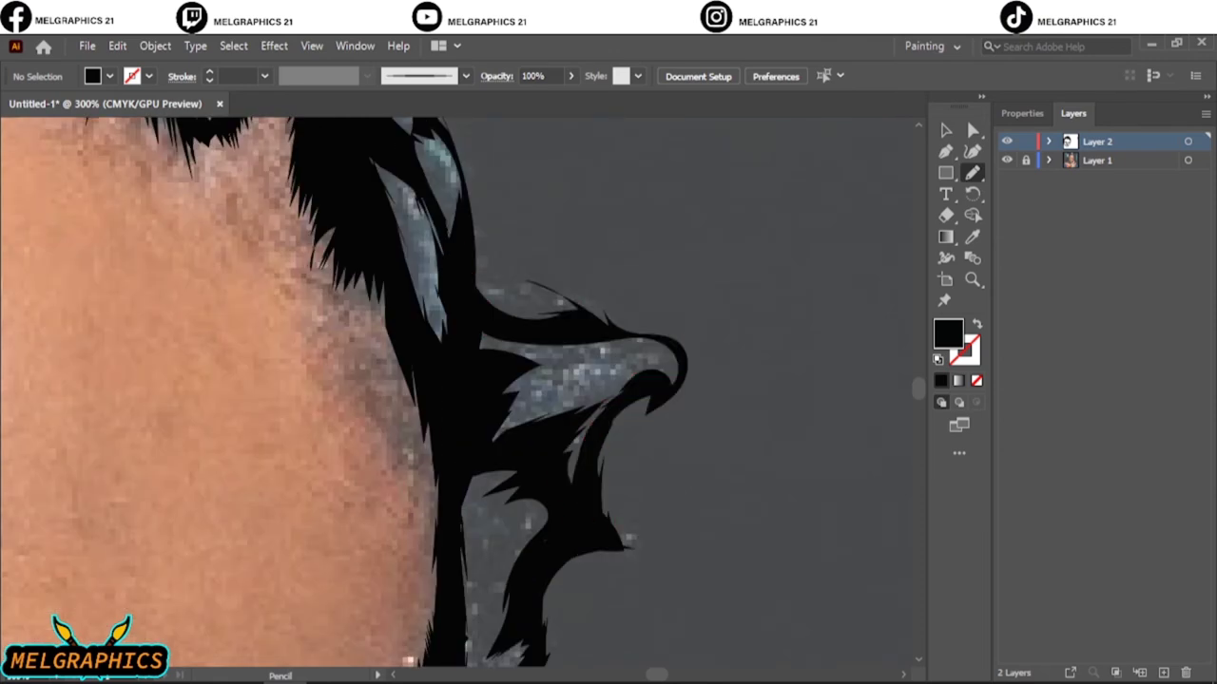
left_click_drag(652, 381, 532, 447)
- Try another hair spike over the ear and undo the badly placed stroke
key("ctrl+0")
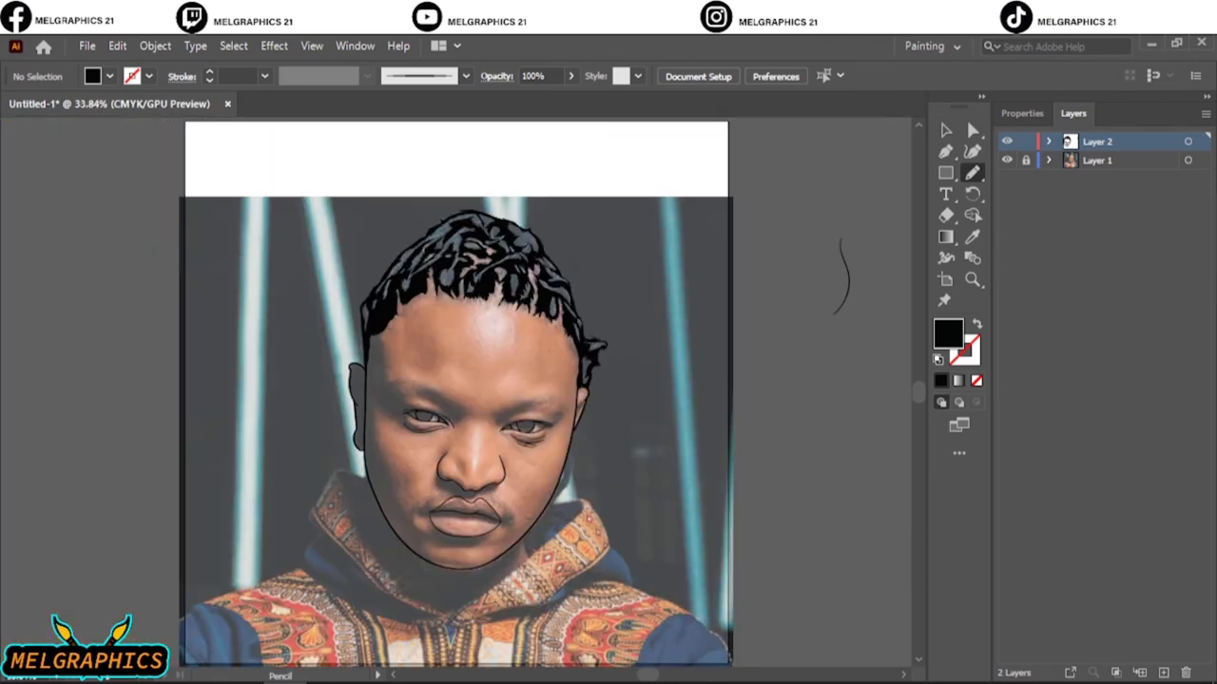
scroll(596, 354, "up", 6)
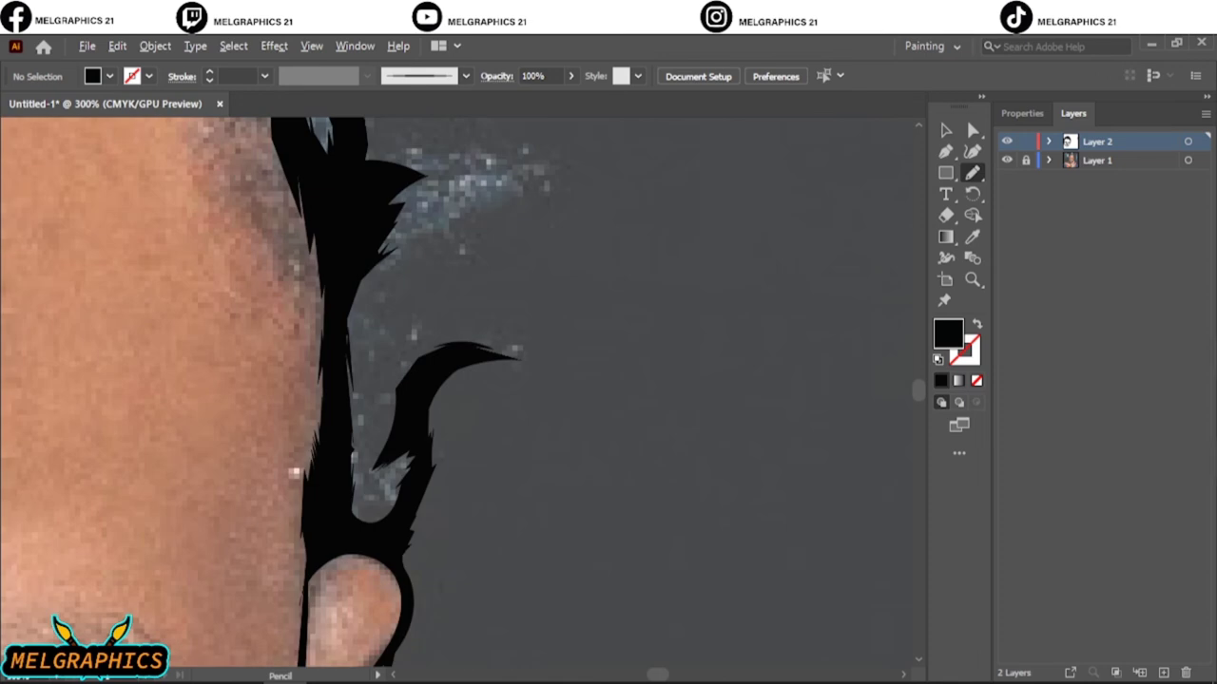
left_click_drag(408, 216, 357, 136)
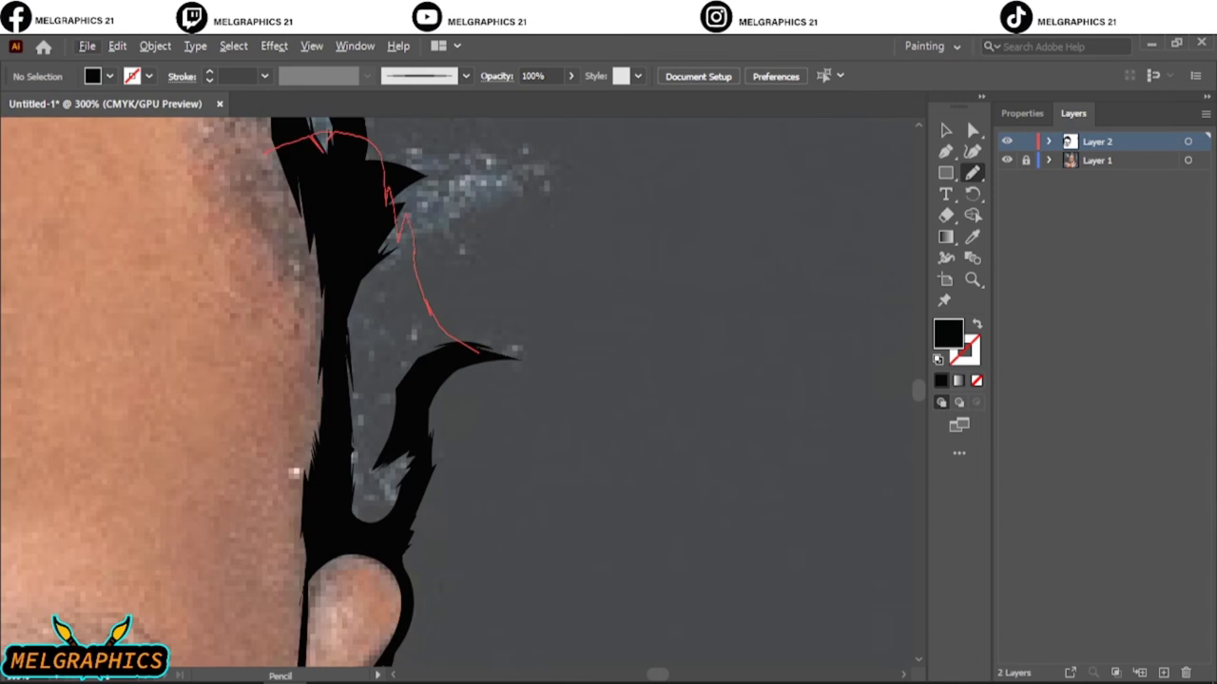
left_click_drag(478, 352, 496, 338)
key("ctrl+z")
key("ctrl+0")
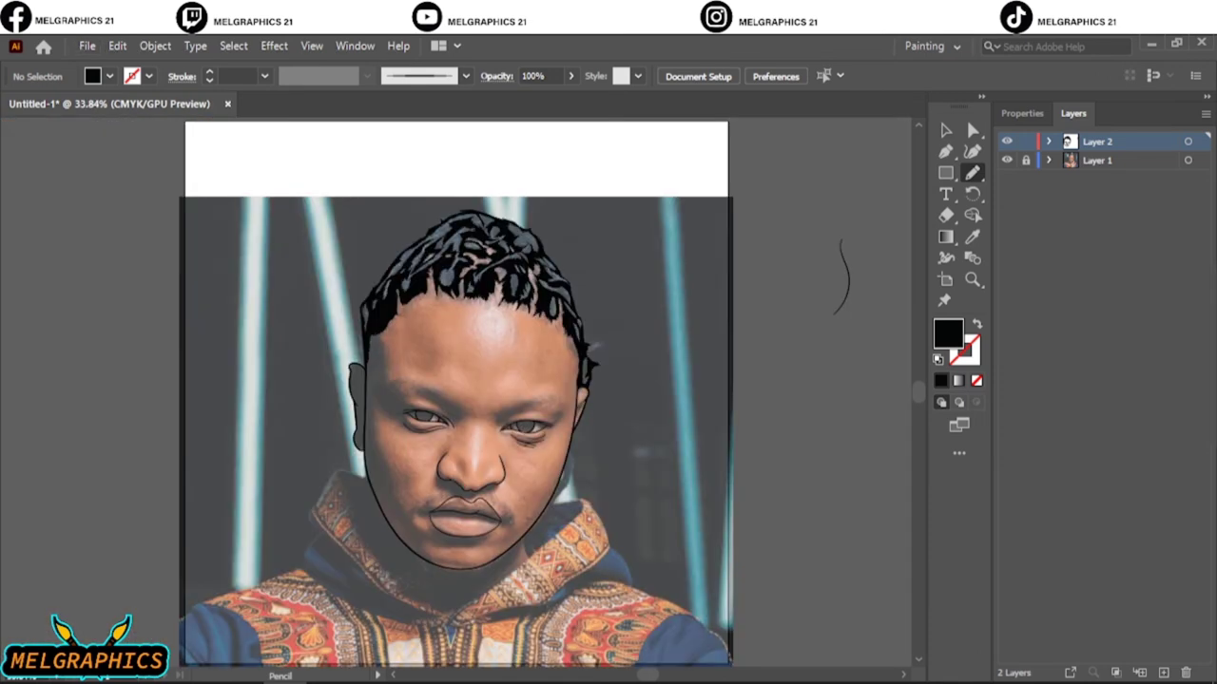
scroll(418, 570, "up", 3, "alt")
scroll(418, 570, "up", 3, "alt")
- Draw spiky black stubble along the jawline and below the chin, then review the whole portrait
left_click_drag(437, 466, 471, 500)
left_click_drag(275, 360, 461, 478)
mouse_move(323, 375)
left_mouse_down()
mouse_move(394, 442)
mouse_move(416, 441)
left_mouse_up()
left_click_drag(276, 352, 351, 428)
scroll(456, 399, "right", 5)
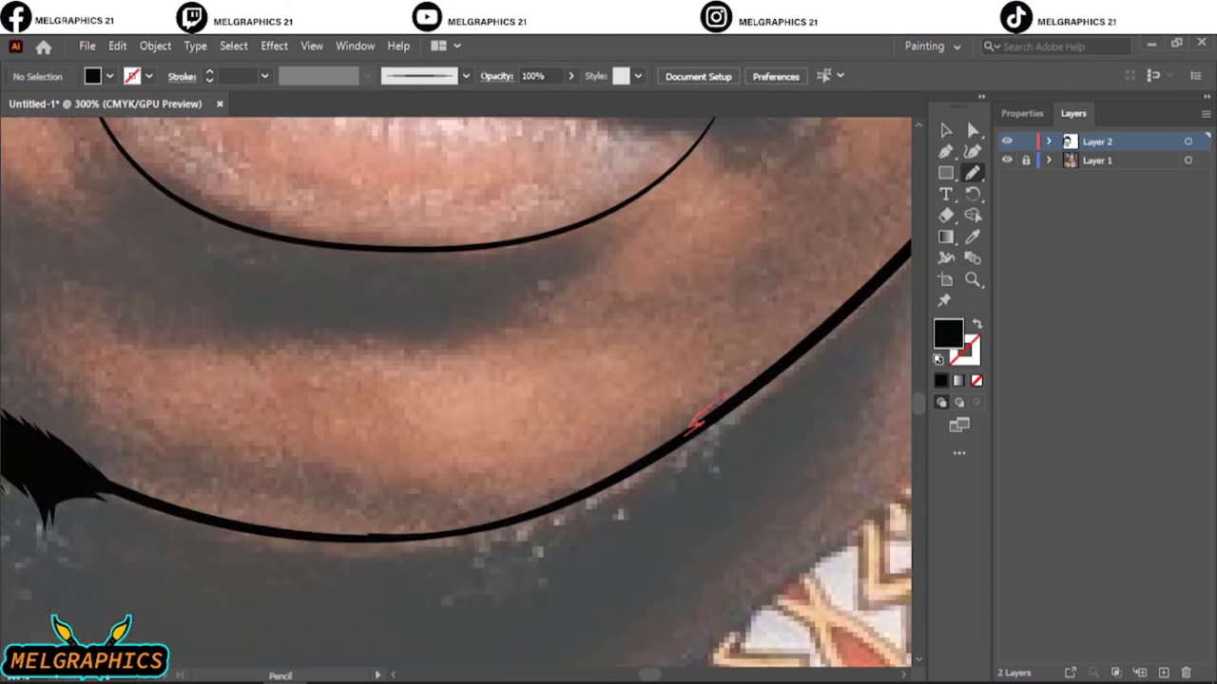
left_click_drag(697, 425, 432, 555)
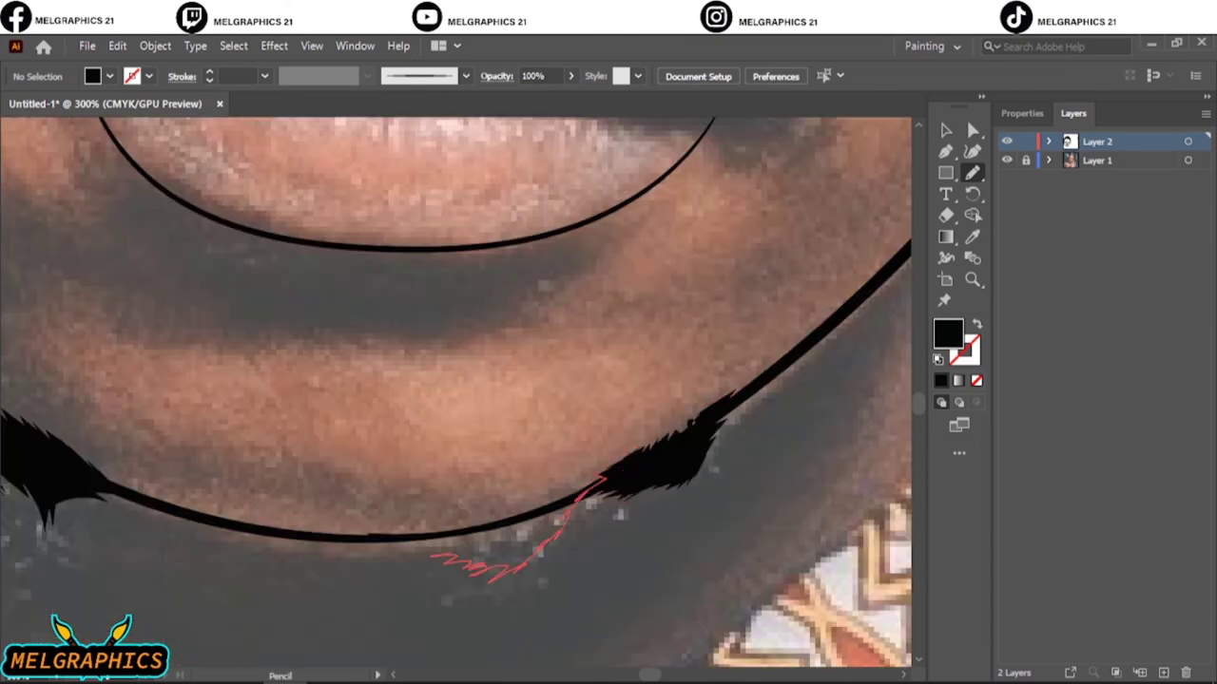
mouse_move(506, 515)
left_mouse_down()
mouse_move(430, 557)
mouse_move(474, 554)
left_mouse_up()
key("ctrl+0")
scroll(542, 365, "up", 3)
scroll(522, 456, "up", 3)
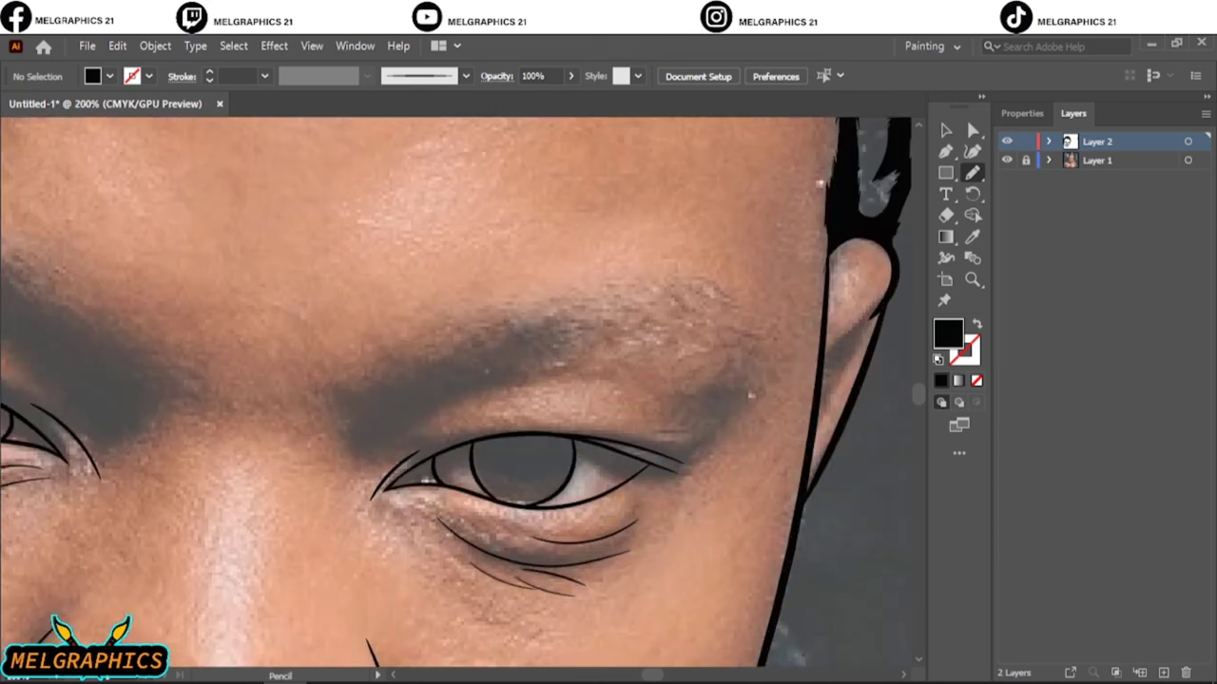
scroll(457, 392, "down", 3)
scroll(456, 392, "down", 3)
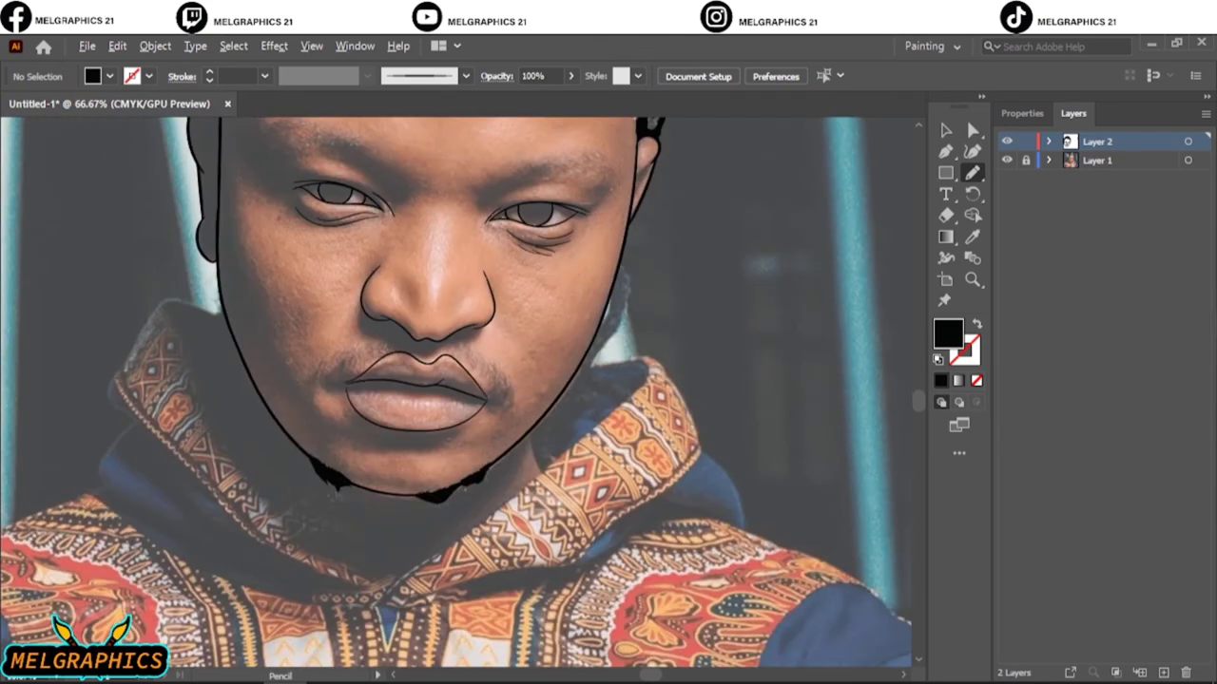
scroll(457, 392, "up", 5)
- Trace a black lip-seam shape across the mouth and thicken the left corner
scroll(456, 392, "left", 1)
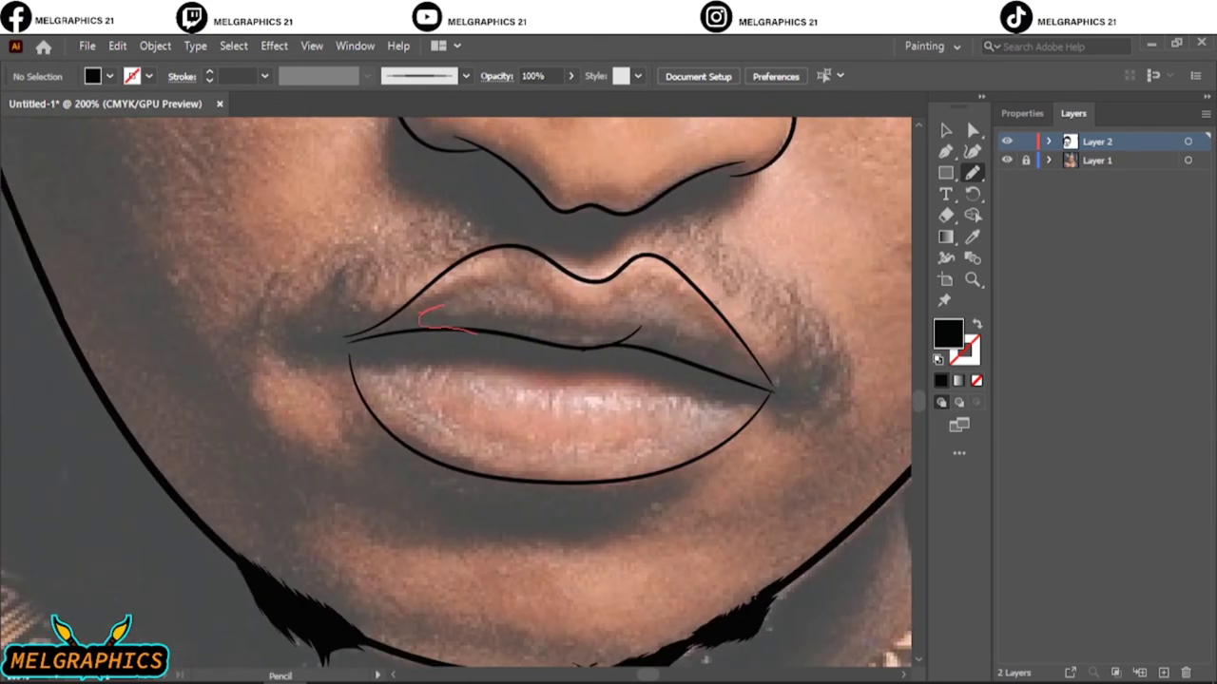
left_click_drag(384, 364, 551, 367)
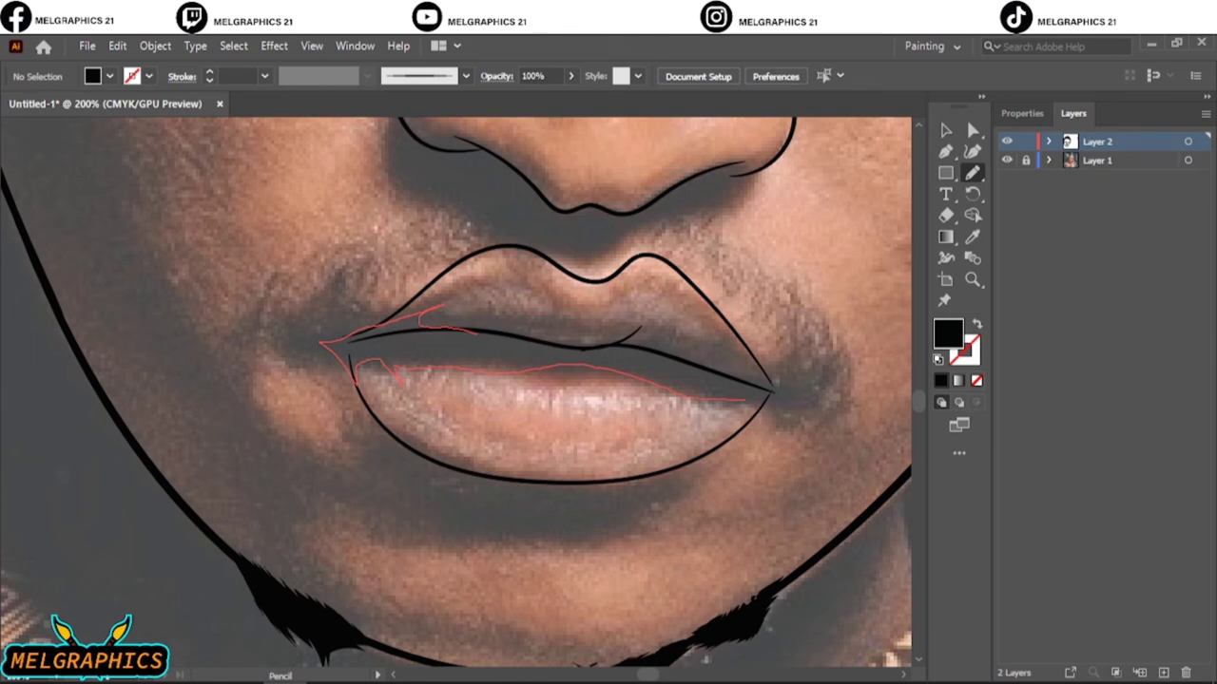
left_click_drag(746, 400, 734, 374)
left_click_drag(561, 344, 475, 333)
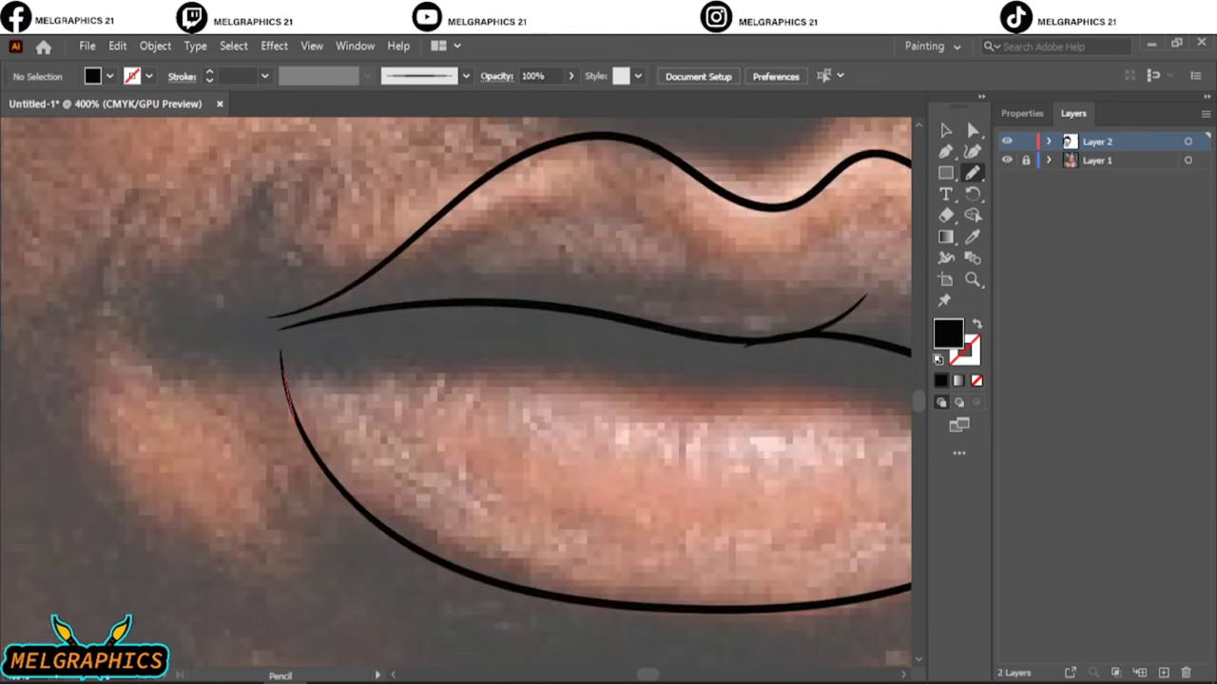
mouse_move(281, 357)
left_mouse_down()
mouse_move(367, 277)
mouse_move(286, 371)
left_mouse_up()
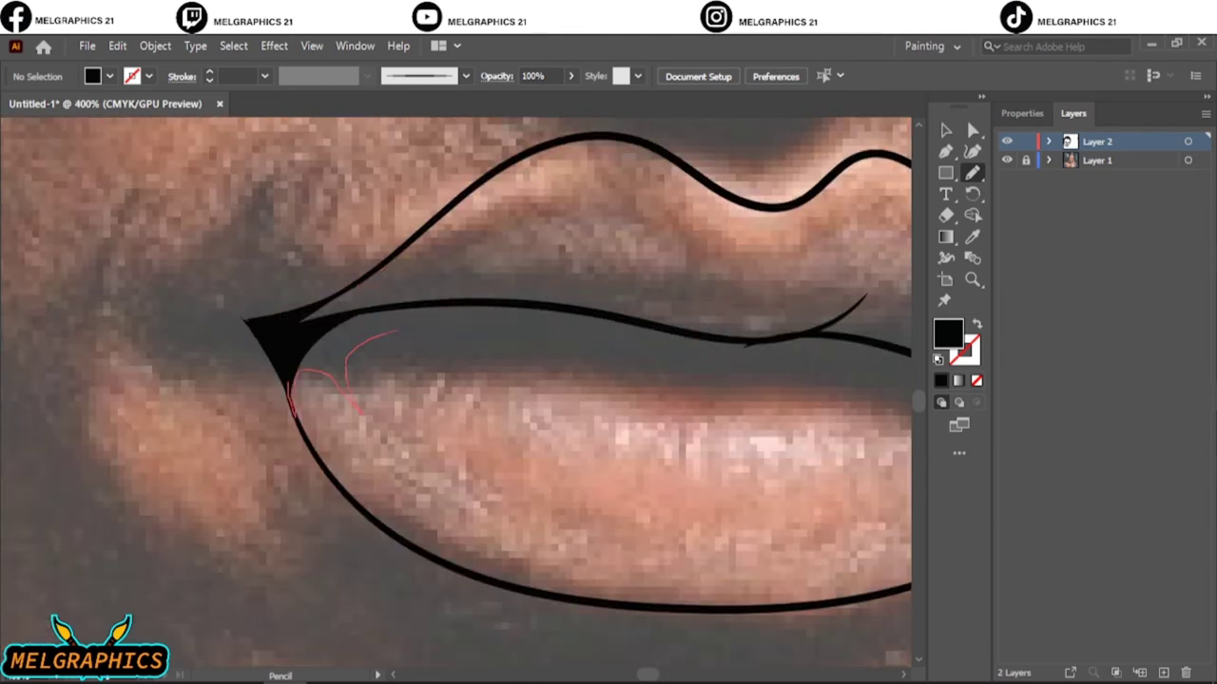
left_click_drag(397, 330, 322, 334)
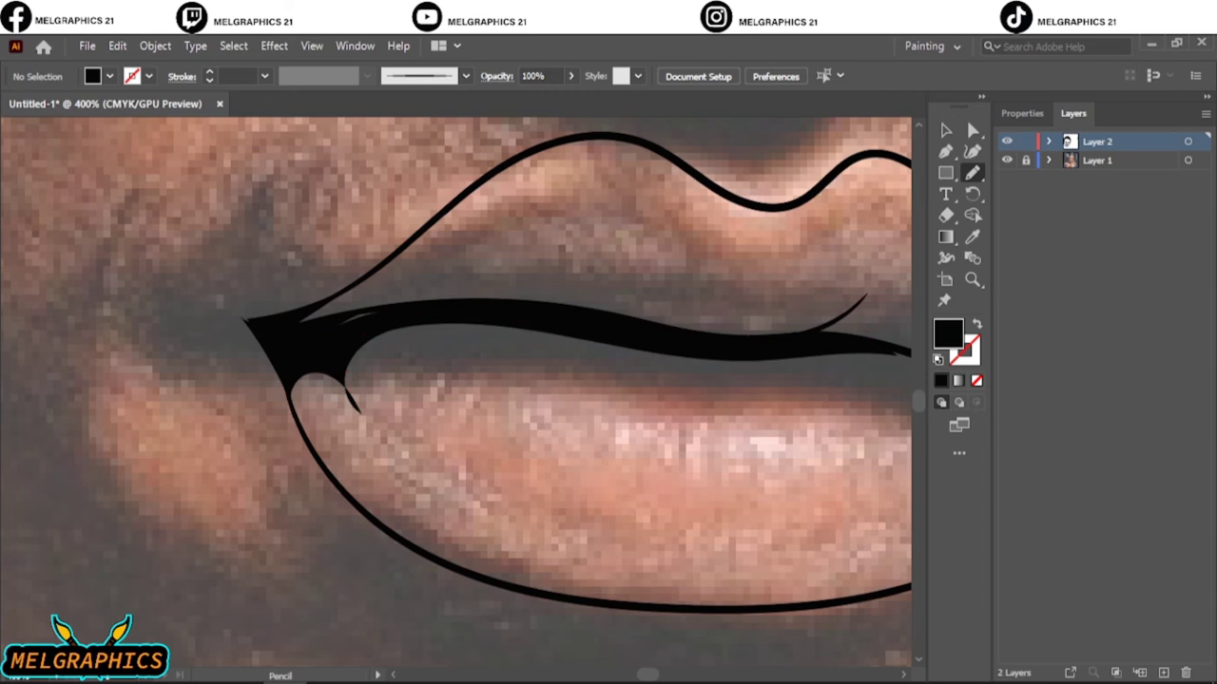
- Add two spikes at the left mouth corner and a spiked black right lip line
left_click_drag(361, 416, 309, 379)
mouse_move(435, 266)
left_mouse_down()
mouse_move(437, 307)
mouse_move(354, 306)
left_mouse_up()
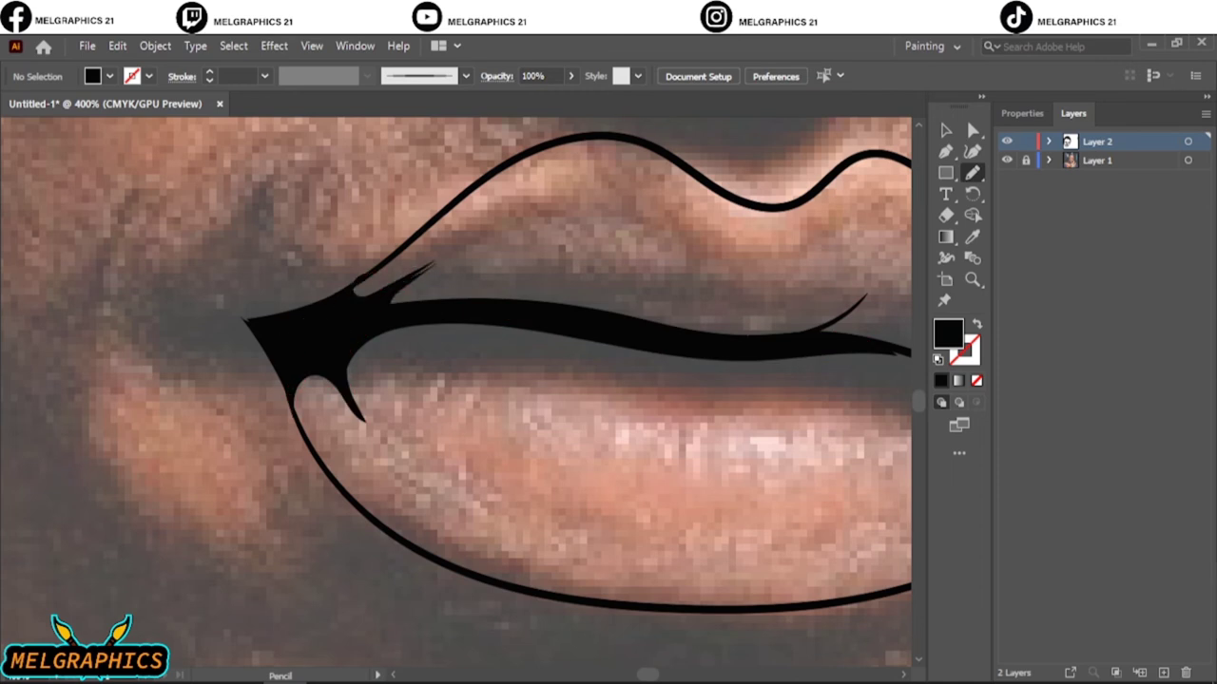
left_click_drag(429, 265, 430, 302)
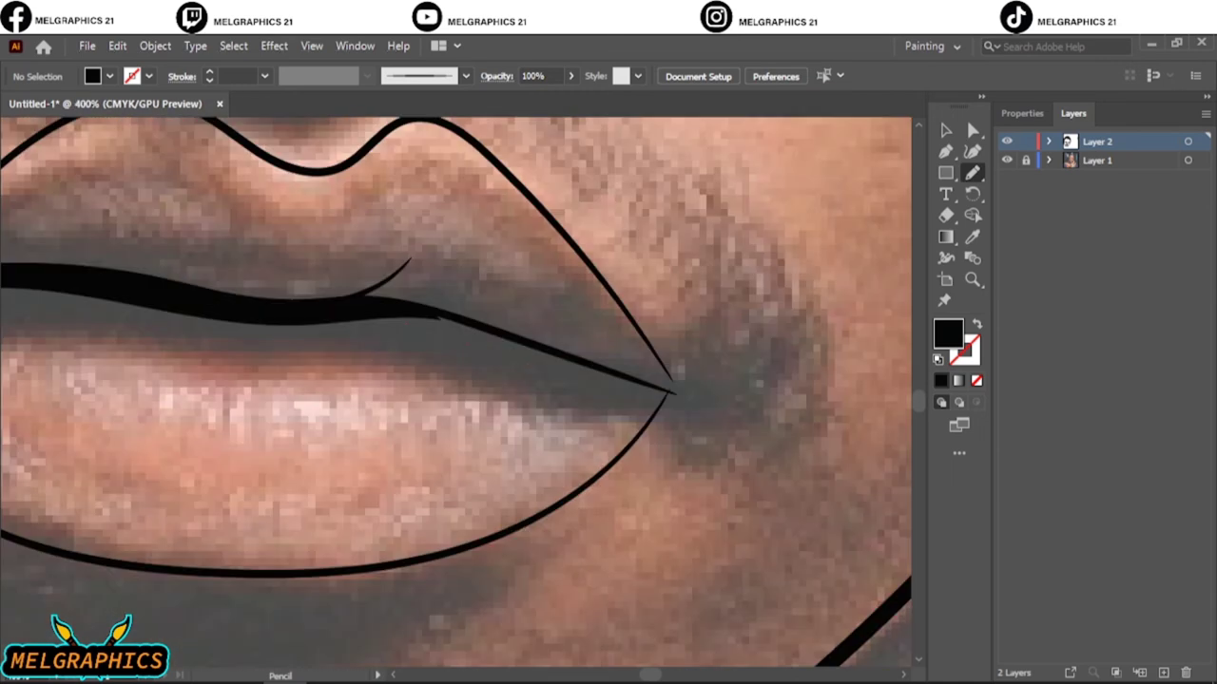
left_click_drag(355, 305, 548, 369)
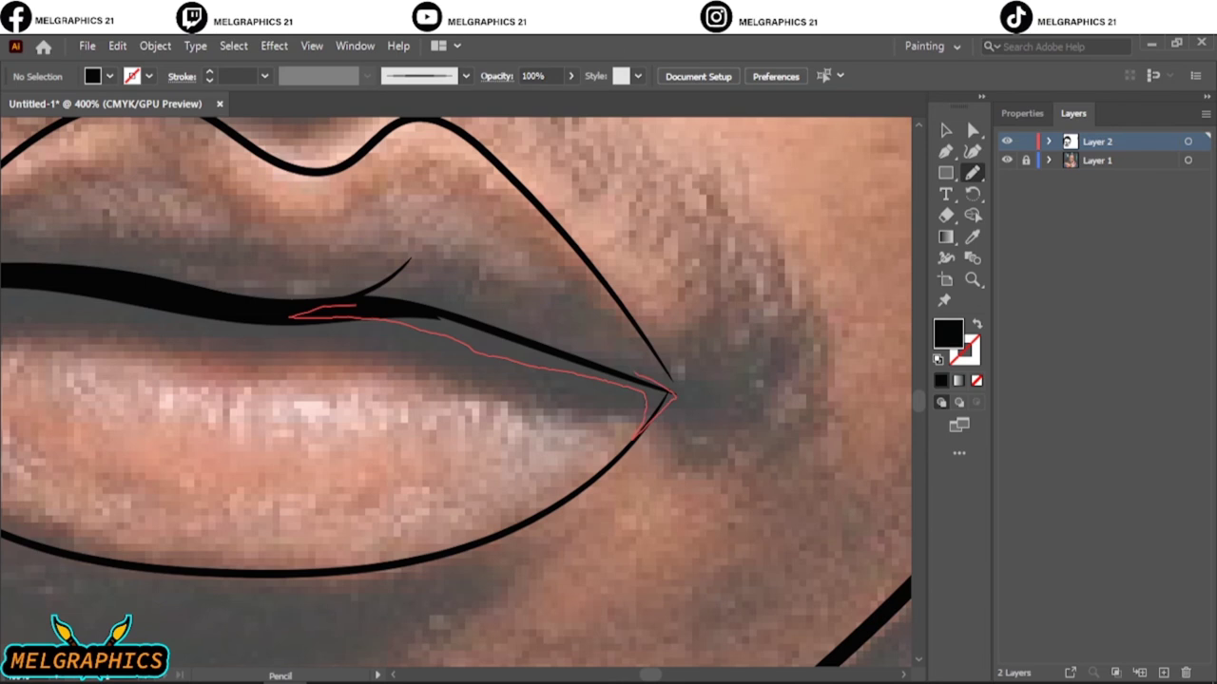
left_click_drag(646, 409, 670, 391)
left_click_drag(618, 356, 676, 388)
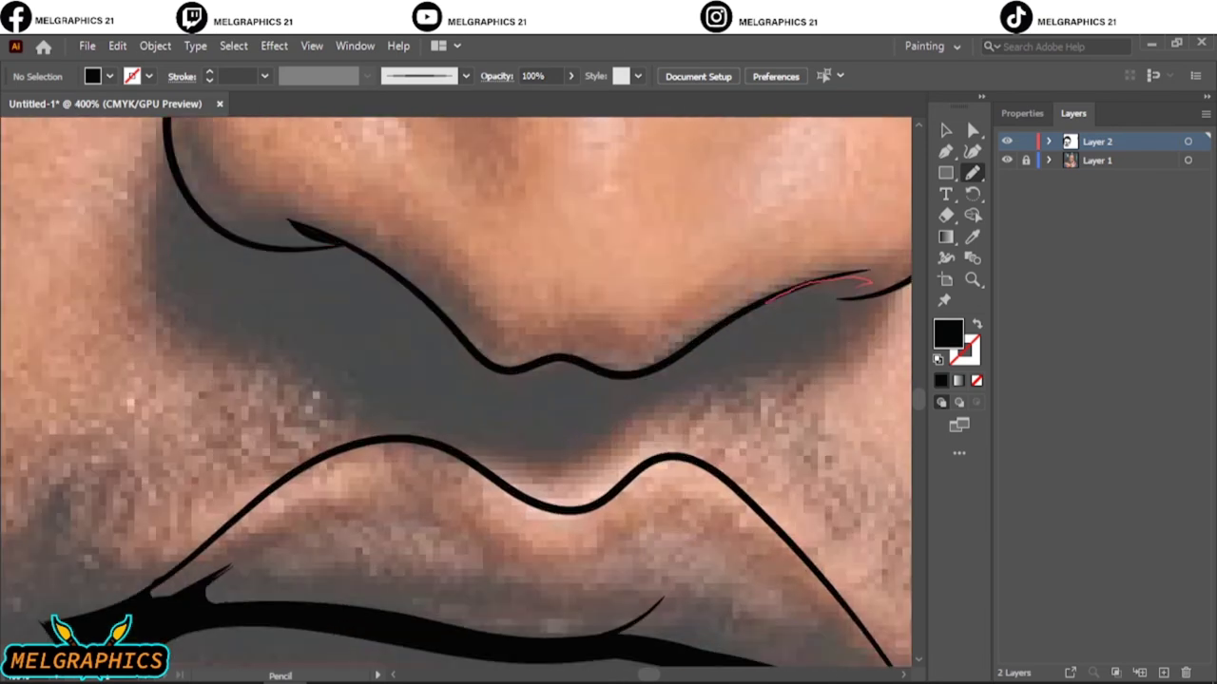
- Outline a crease along the nose base and a shadow from the hairline over the brow
left_click_drag(870, 276, 738, 317)
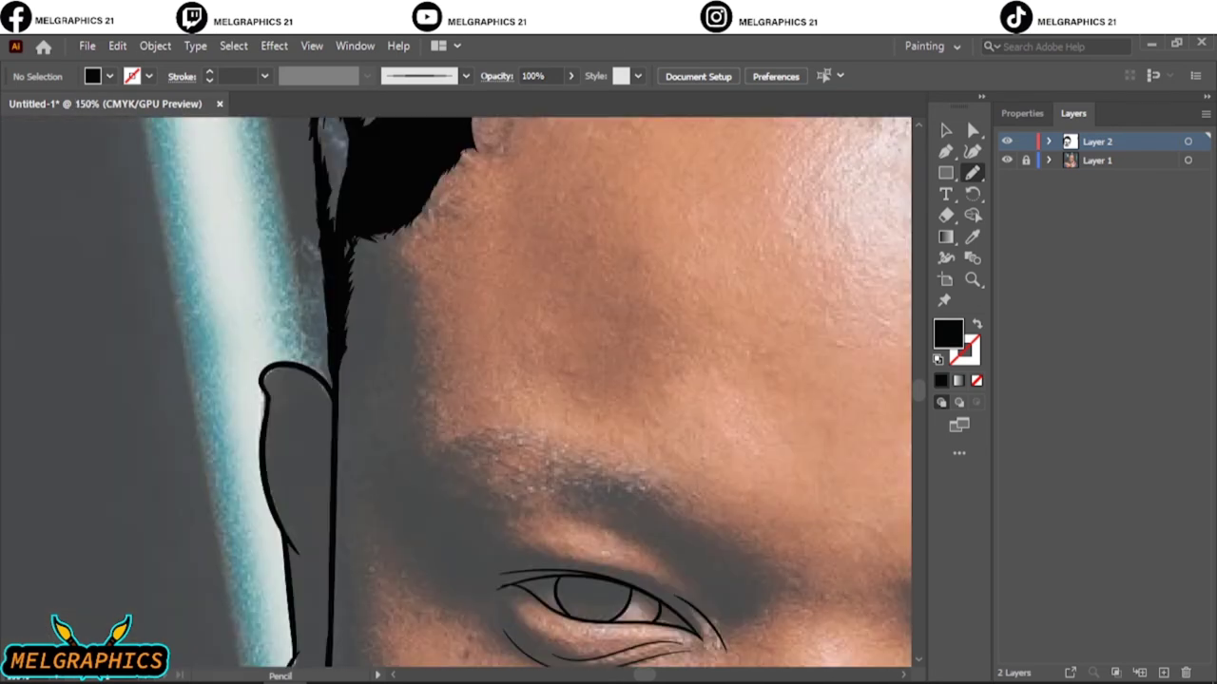
left_click_drag(430, 190, 408, 306)
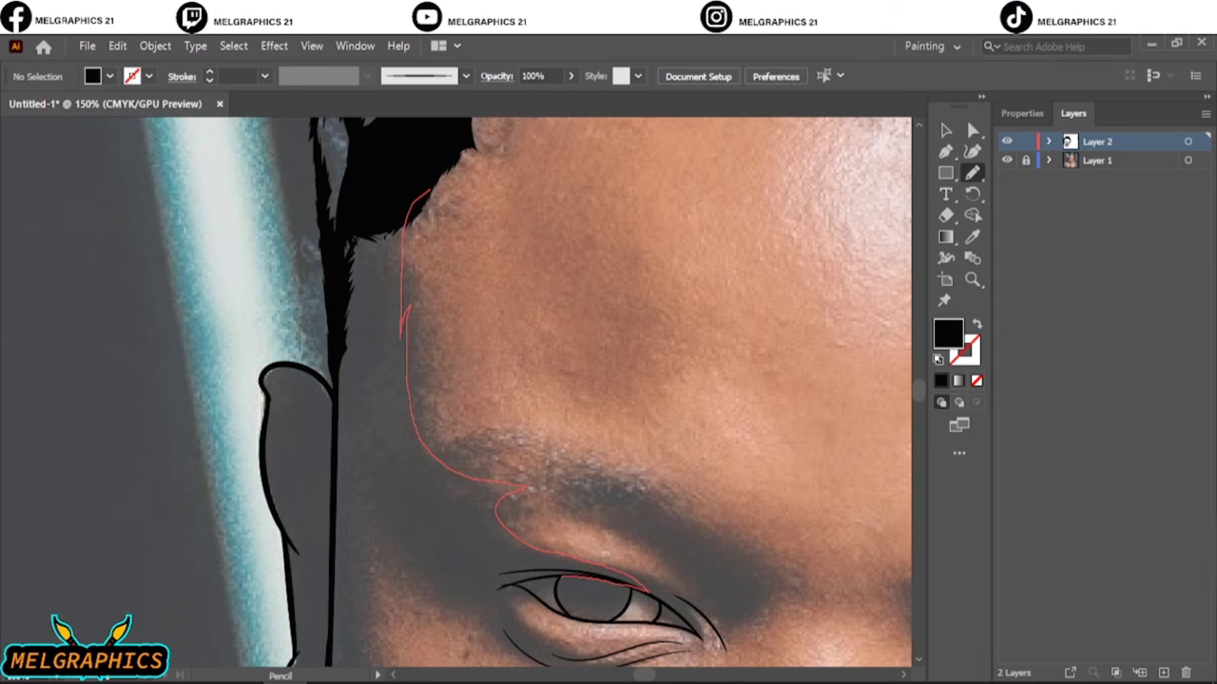
left_click_drag(647, 587, 385, 195)
scroll(523, 390, "down", 3)
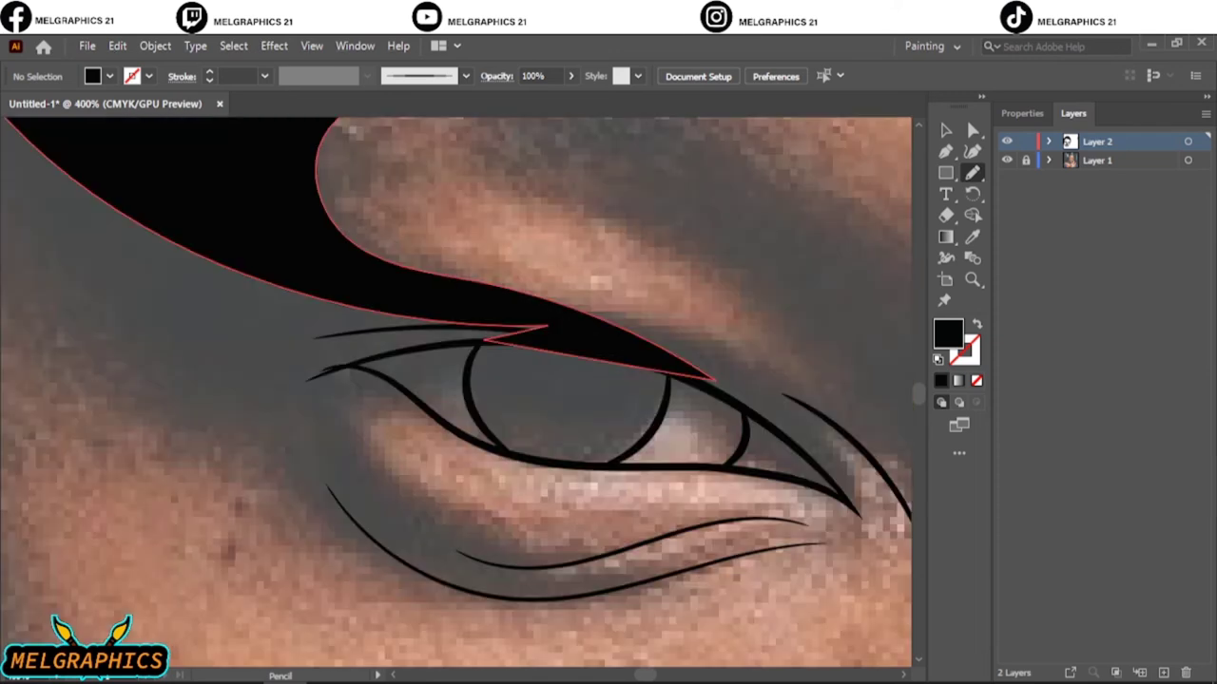
- Draw thick black upper-lid, lash and lower-lid shapes around the left eye's outer corner
left_click_drag(546, 300, 713, 378)
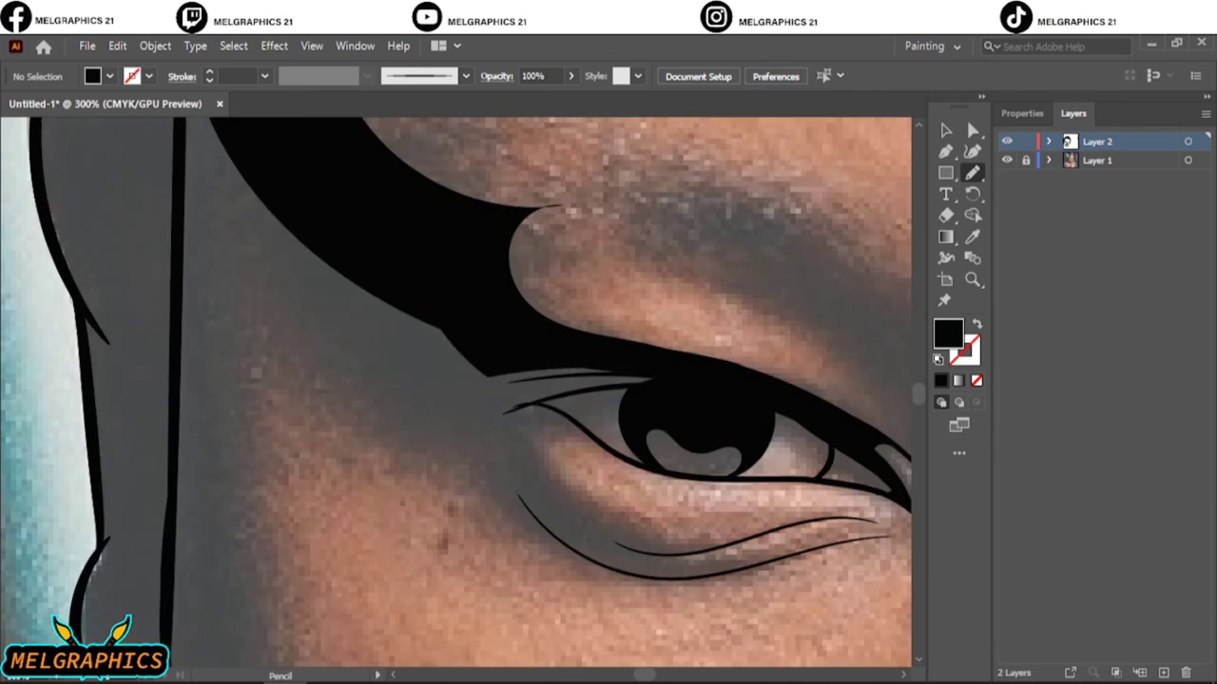
mouse_move(652, 372)
left_mouse_down()
mouse_move(504, 410)
mouse_move(296, 427)
left_mouse_up()
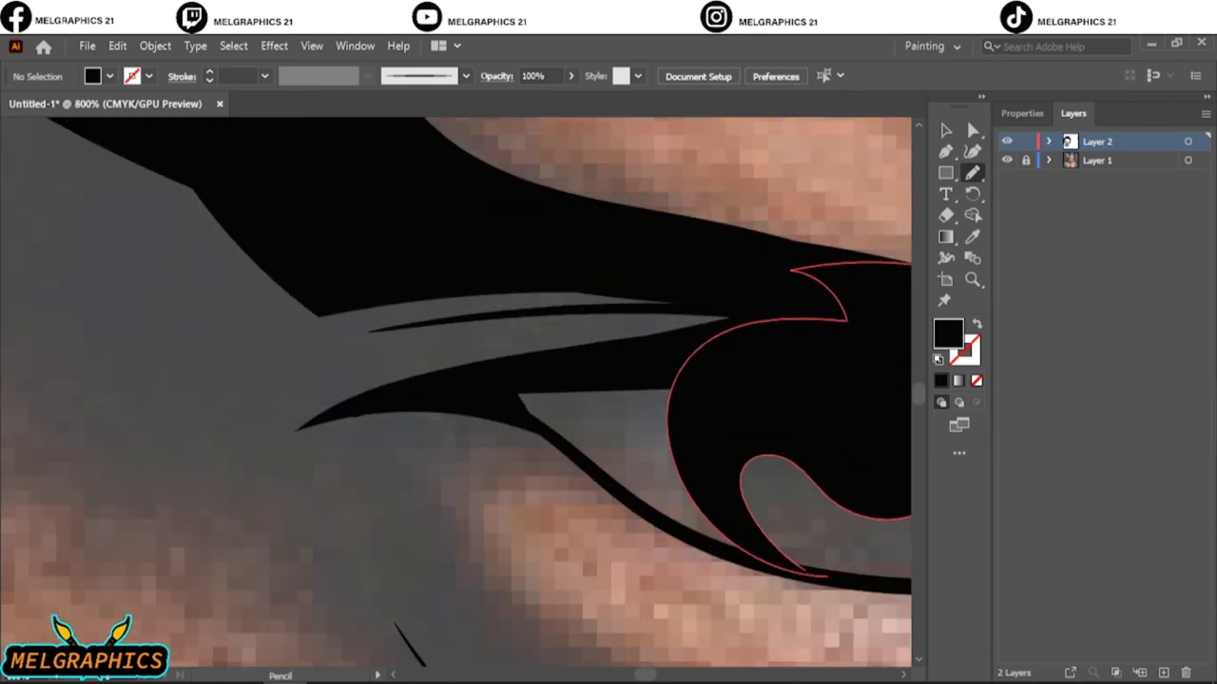
left_click_drag(701, 312, 323, 337)
left_click_drag(423, 285, 333, 317)
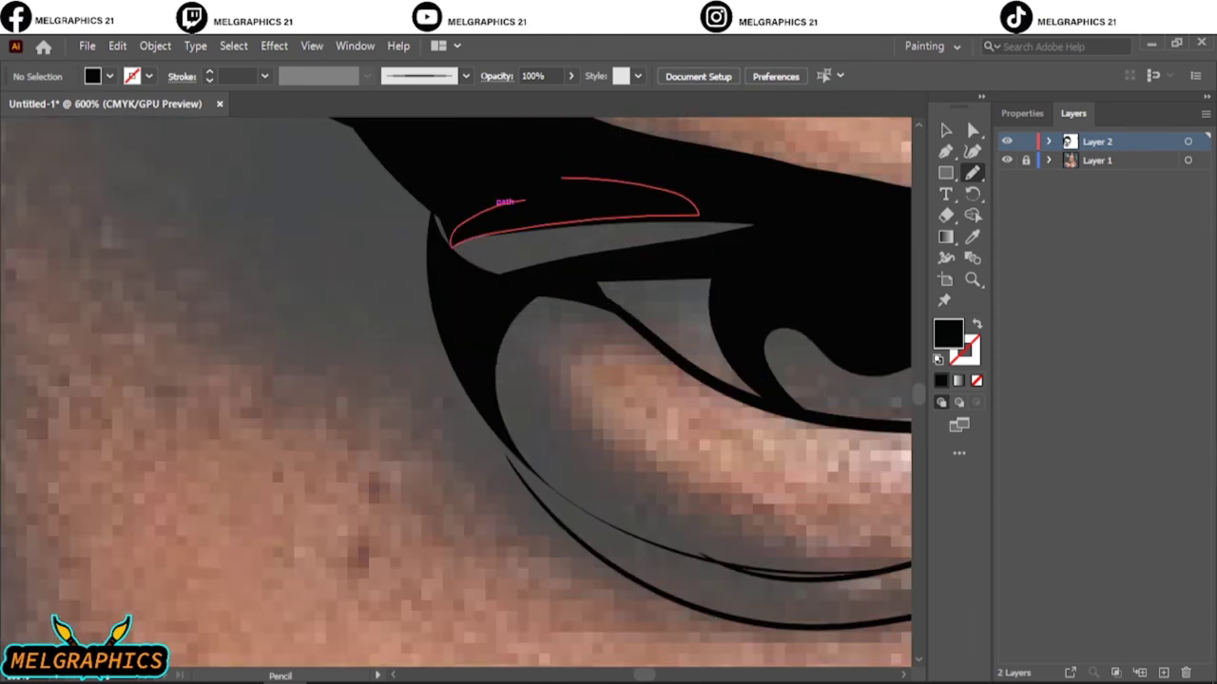
left_click_drag(571, 218, 451, 245)
mouse_move(590, 300)
left_mouse_down()
mouse_move(600, 492)
mouse_move(546, 299)
left_mouse_up()
mouse_move(468, 325)
left_mouse_down()
mouse_move(808, 623)
mouse_move(451, 328)
left_mouse_up()
left_click_drag(613, 571, 755, 632)
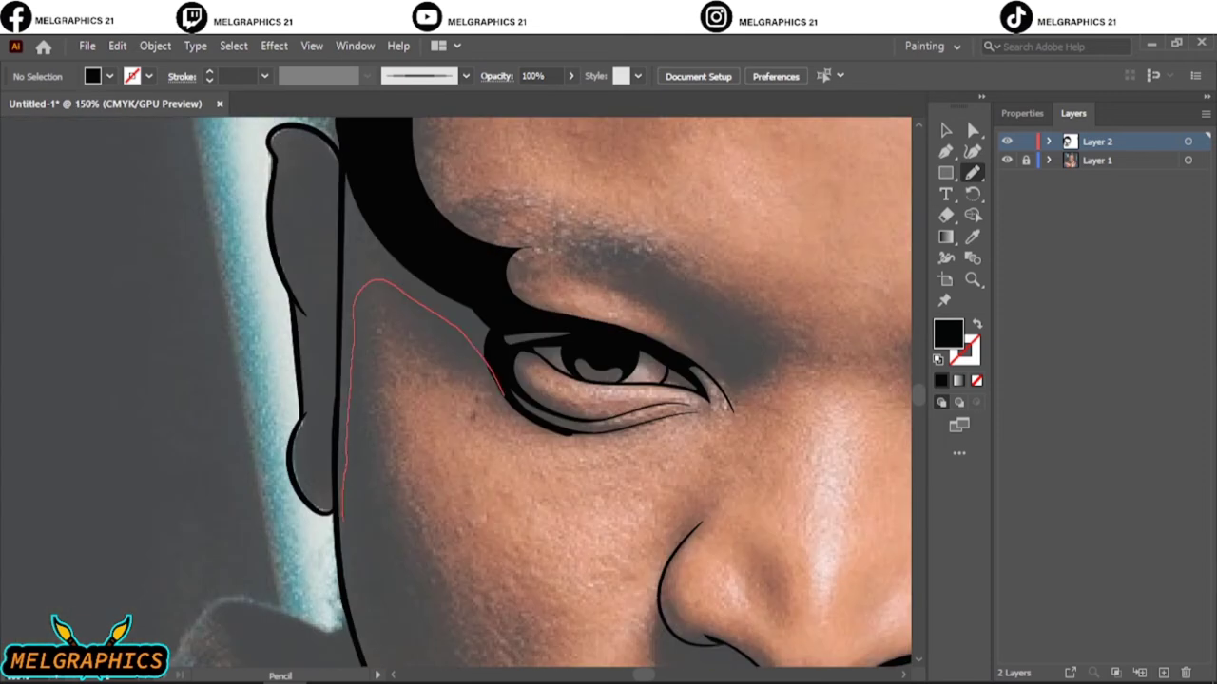
- Fill a solid black shape from the hairline down the temple beside the eye
mouse_move(342, 523)
left_mouse_down()
mouse_move(504, 385)
mouse_move(332, 599)
left_mouse_up()
key("ctrl+plus")
key("ctrl+plus")
scroll(332, 598, "down", 5)
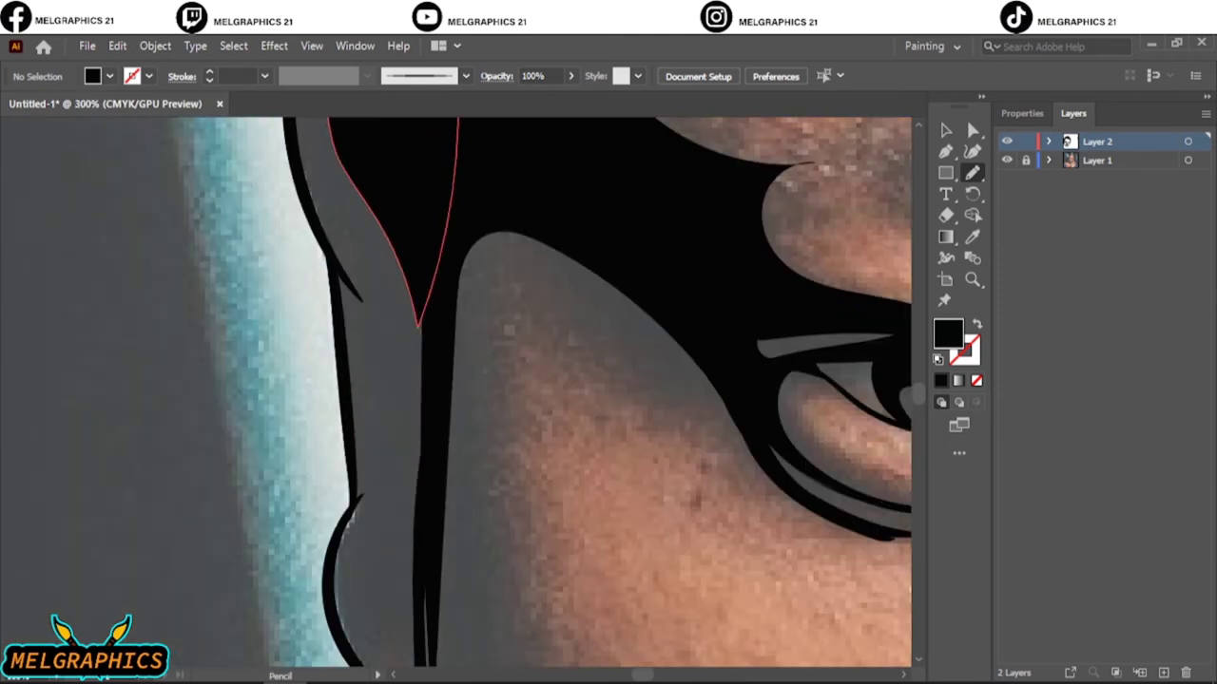
mouse_move(441, 220)
left_mouse_down()
mouse_move(361, 494)
mouse_move(447, 247)
left_mouse_up()
left_click_drag(418, 328, 356, 456)
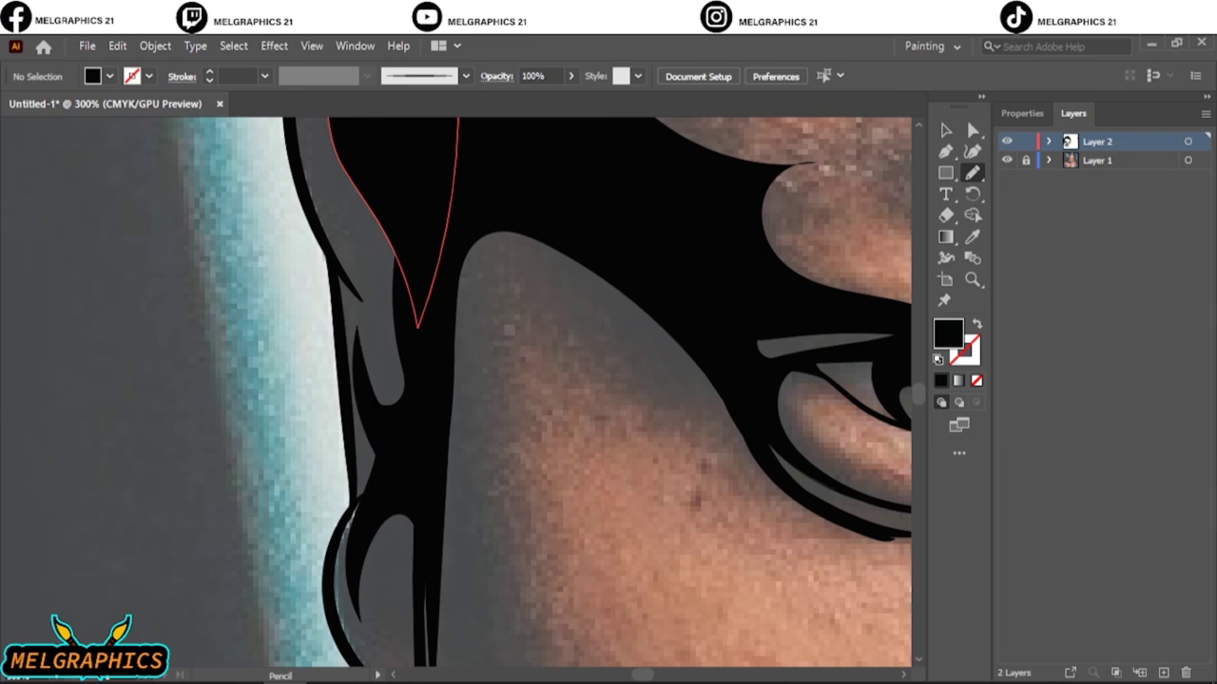
scroll(418, 380, "down", 5)
left_click_drag(418, 314, 418, 123)
- Draw a widened black spike along the left jawline at 100% zoom
key("ctrl+0")
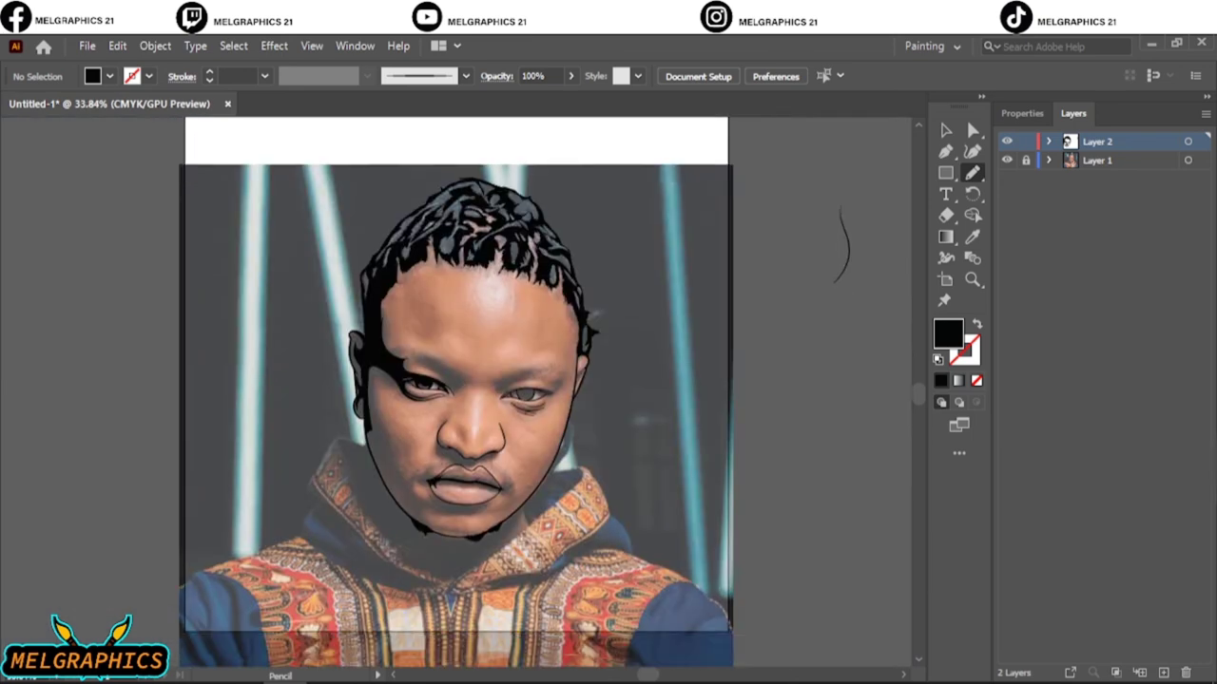
key("ctrl+1")
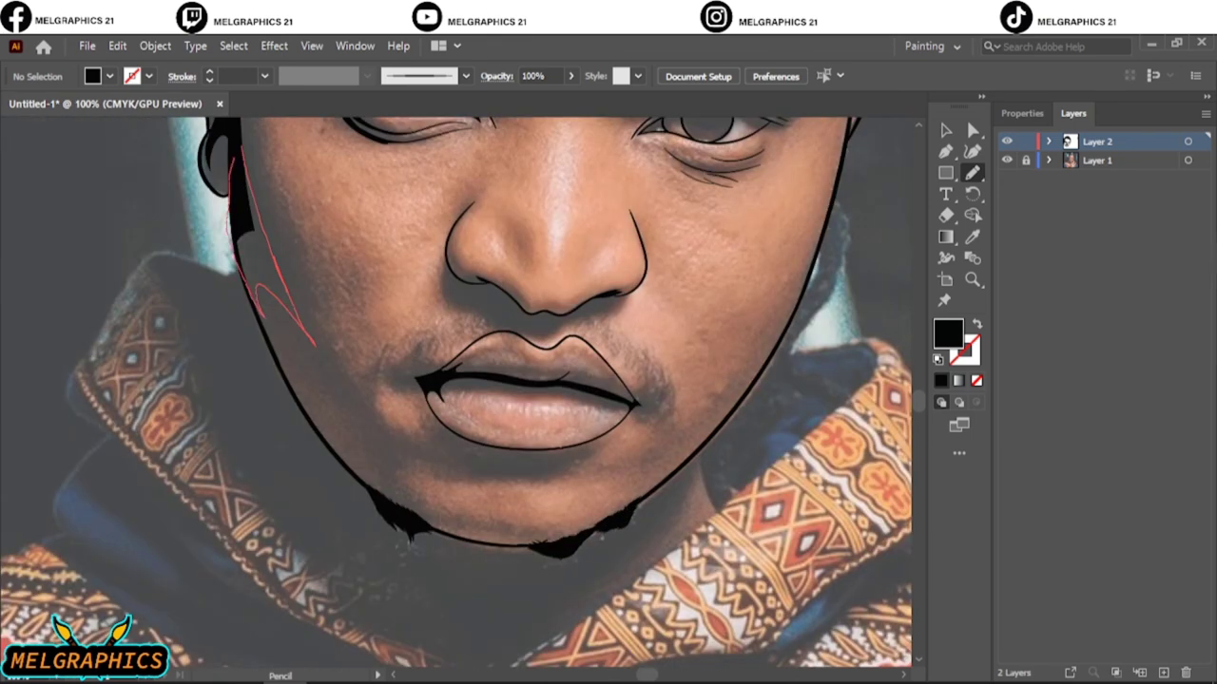
scroll(223, 266, "up", 3)
left_click_drag(338, 380, 328, 133)
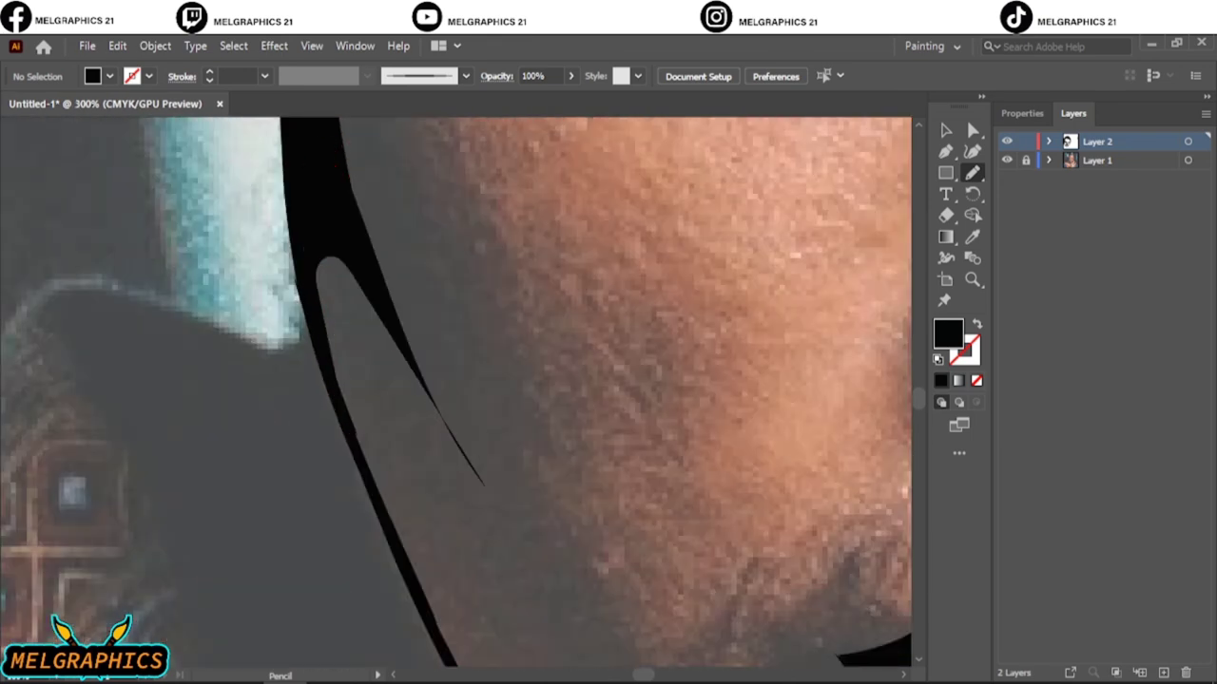
left_click_drag(319, 271, 486, 508)
left_click_drag(326, 354, 352, 430)
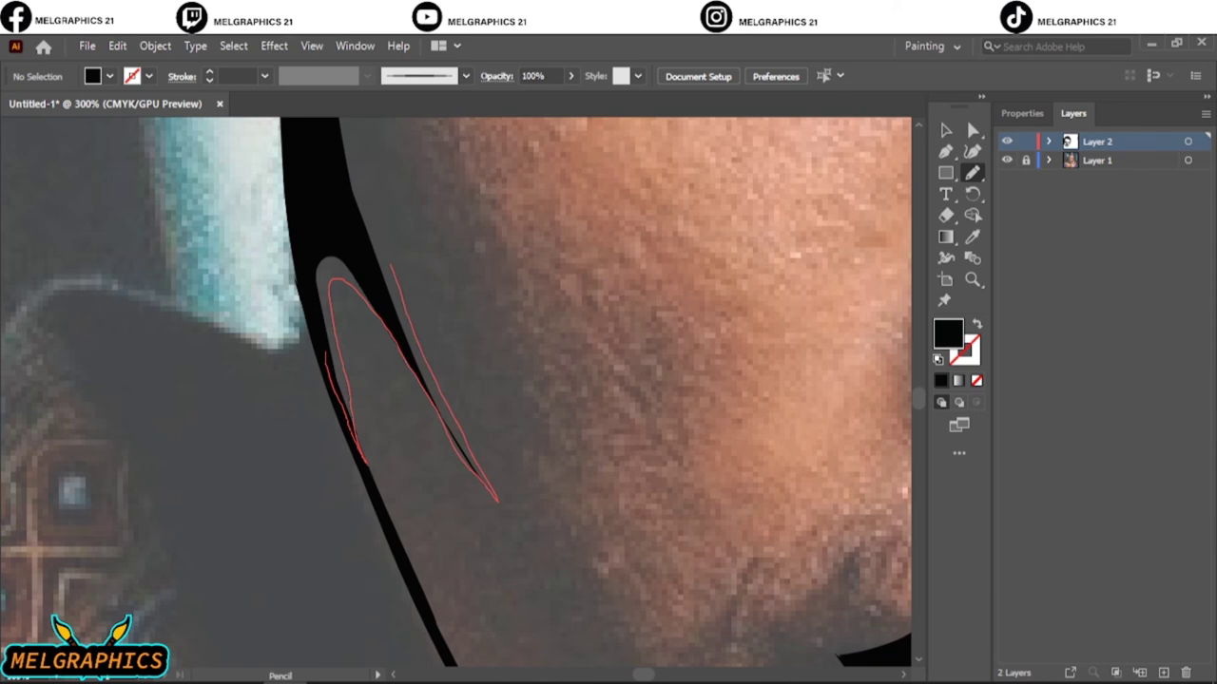
- Draw a closed black shadow shape beneath the lower lip, redoing one misdrawn stroke
scroll(462, 143, "up", 1)
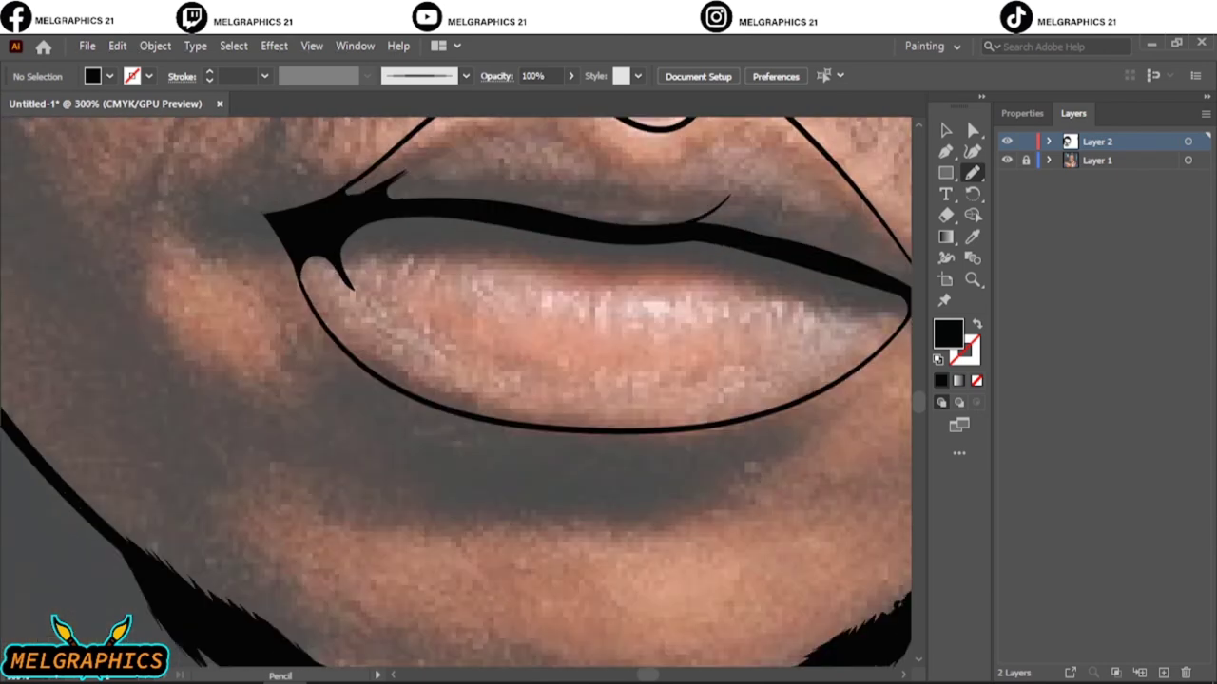
mouse_move(437, 405)
left_mouse_down()
mouse_move(423, 485)
mouse_move(722, 521)
left_mouse_up()
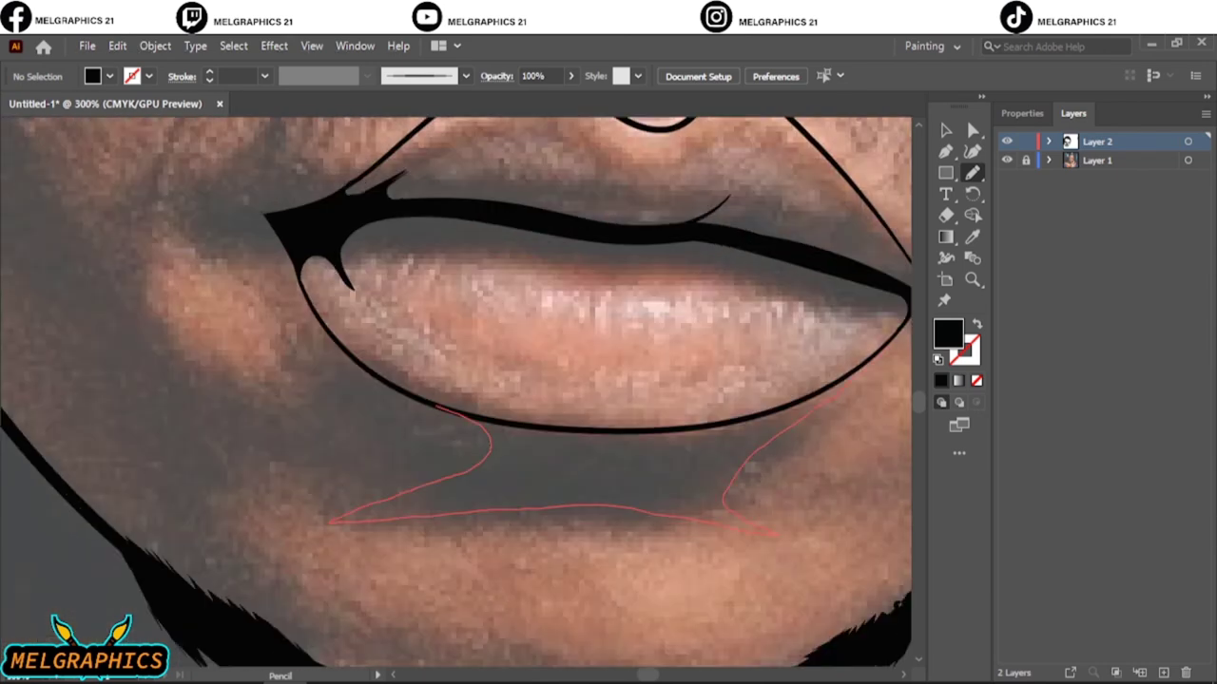
key("ctrl+z")
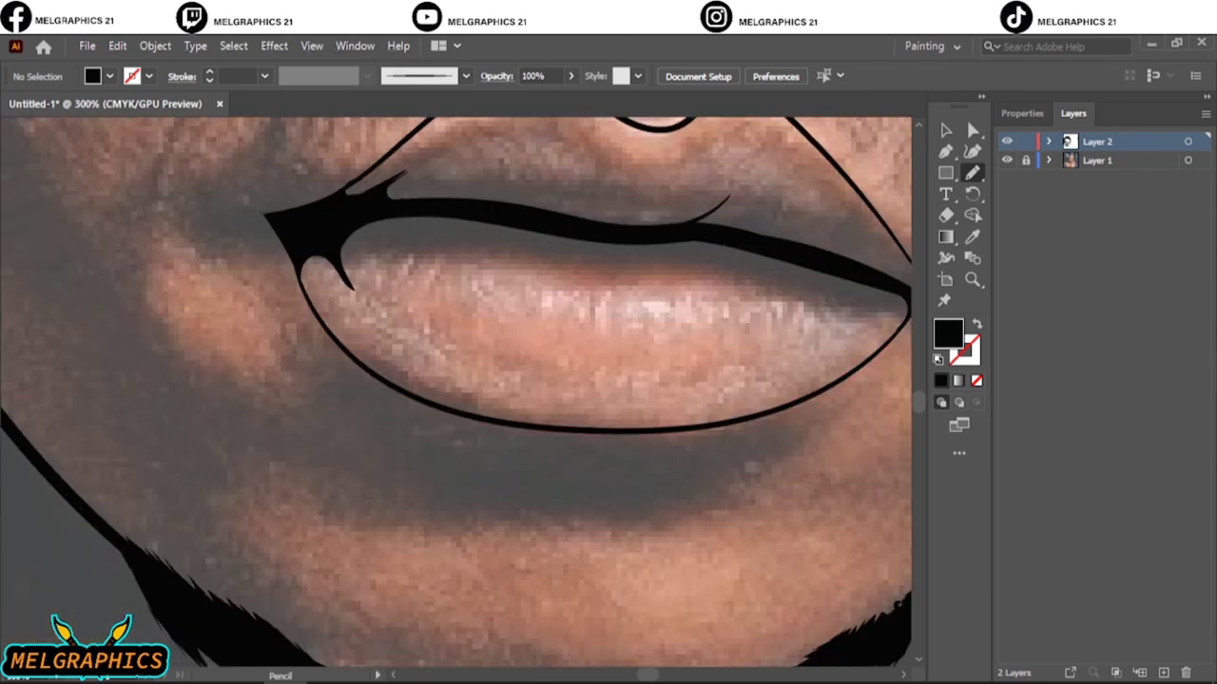
mouse_move(593, 434)
left_mouse_down()
mouse_move(814, 414)
mouse_move(449, 500)
mouse_move(368, 365)
mouse_move(598, 433)
left_mouse_up()
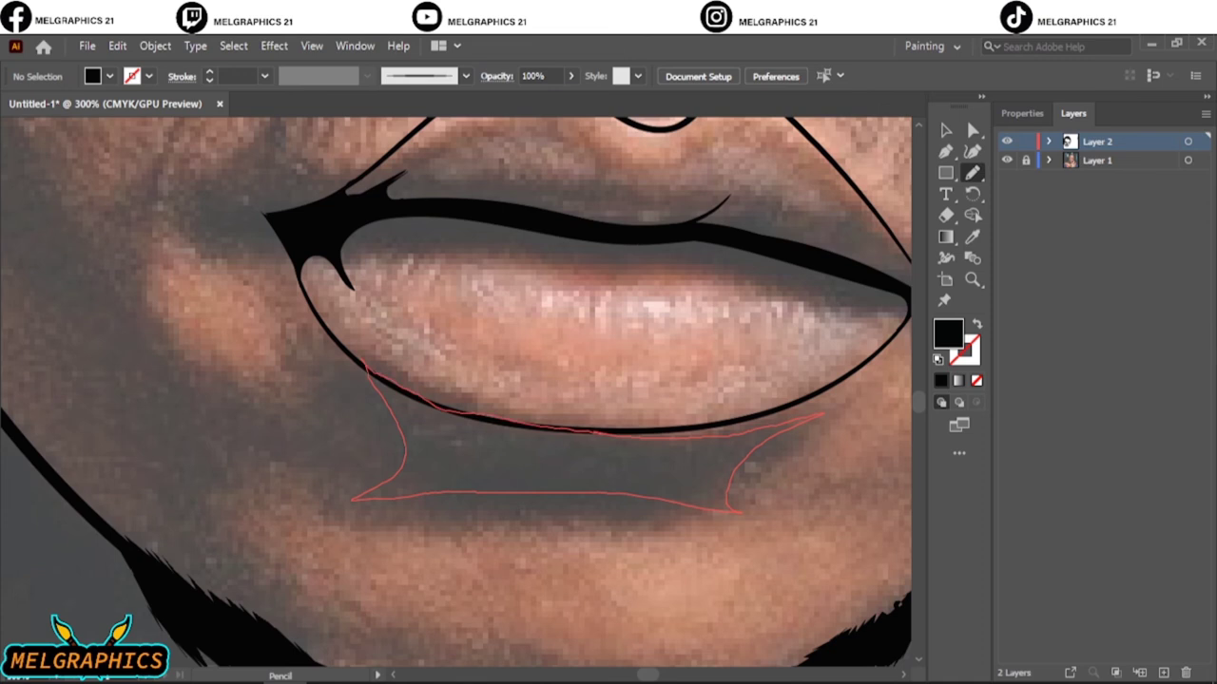
left_click_drag(385, 363, 589, 502)
- Trace the nostril and a solid black shadow along the nose's lower edge
key("ctrl+0")
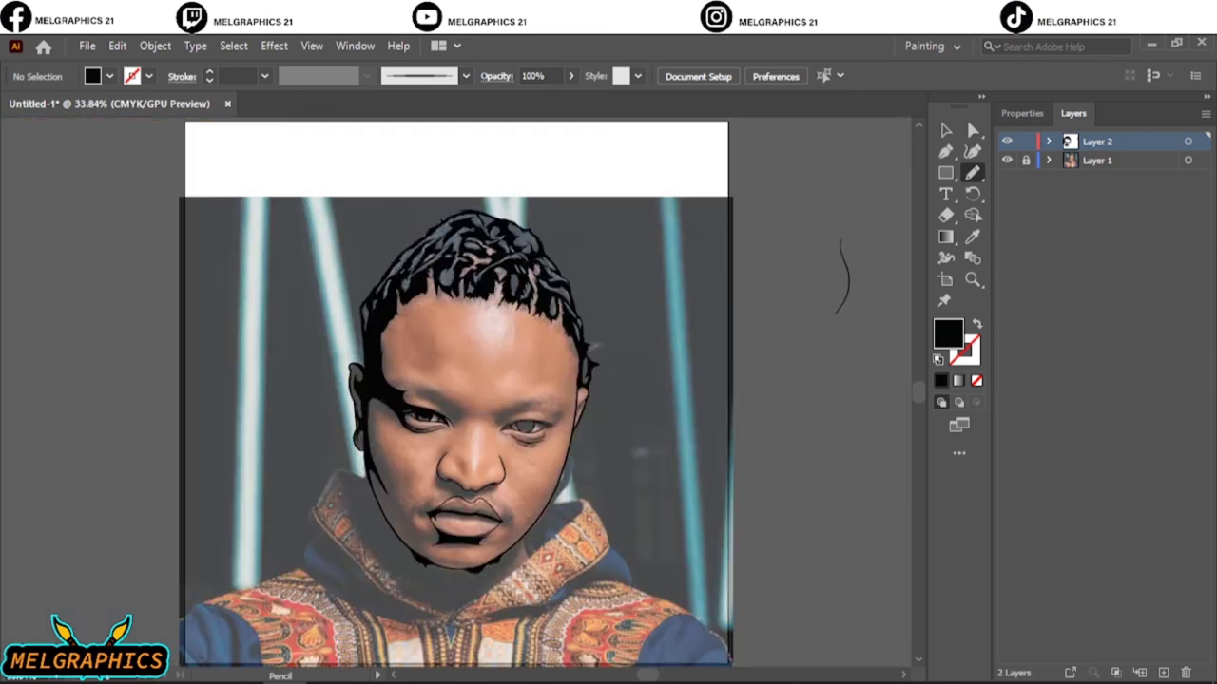
scroll(466, 473, "up", 7)
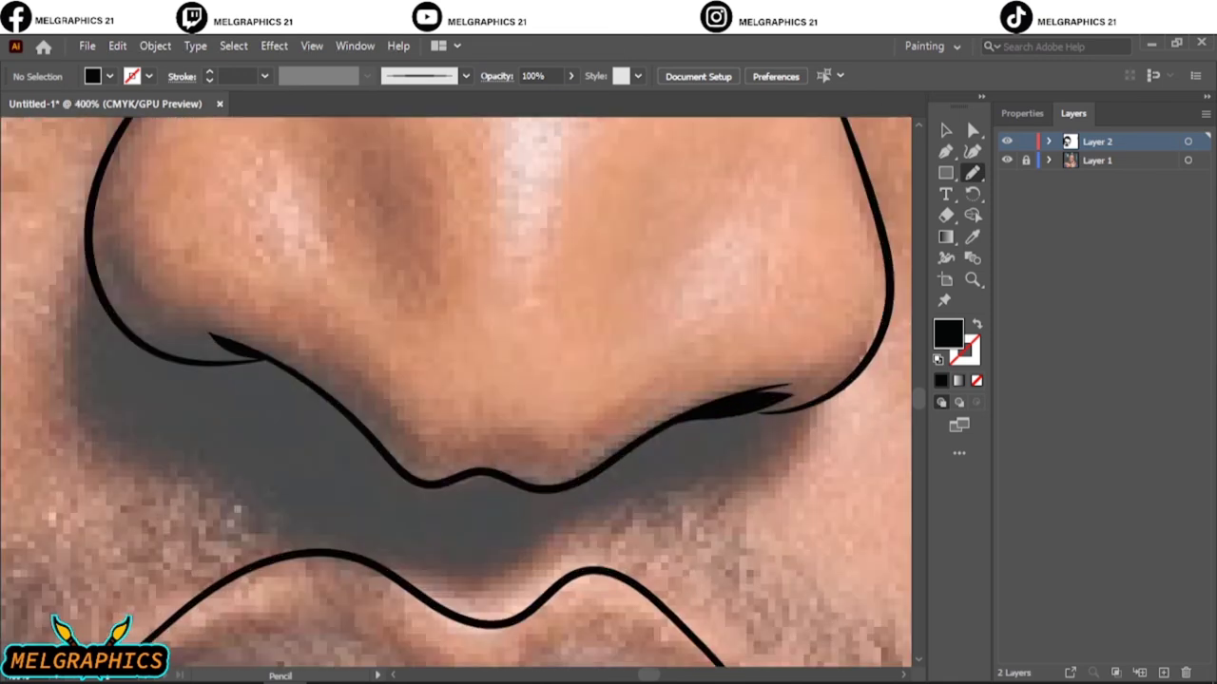
mouse_move(108, 228)
left_mouse_down()
mouse_move(521, 489)
mouse_move(209, 344)
mouse_move(84, 216)
left_mouse_up()
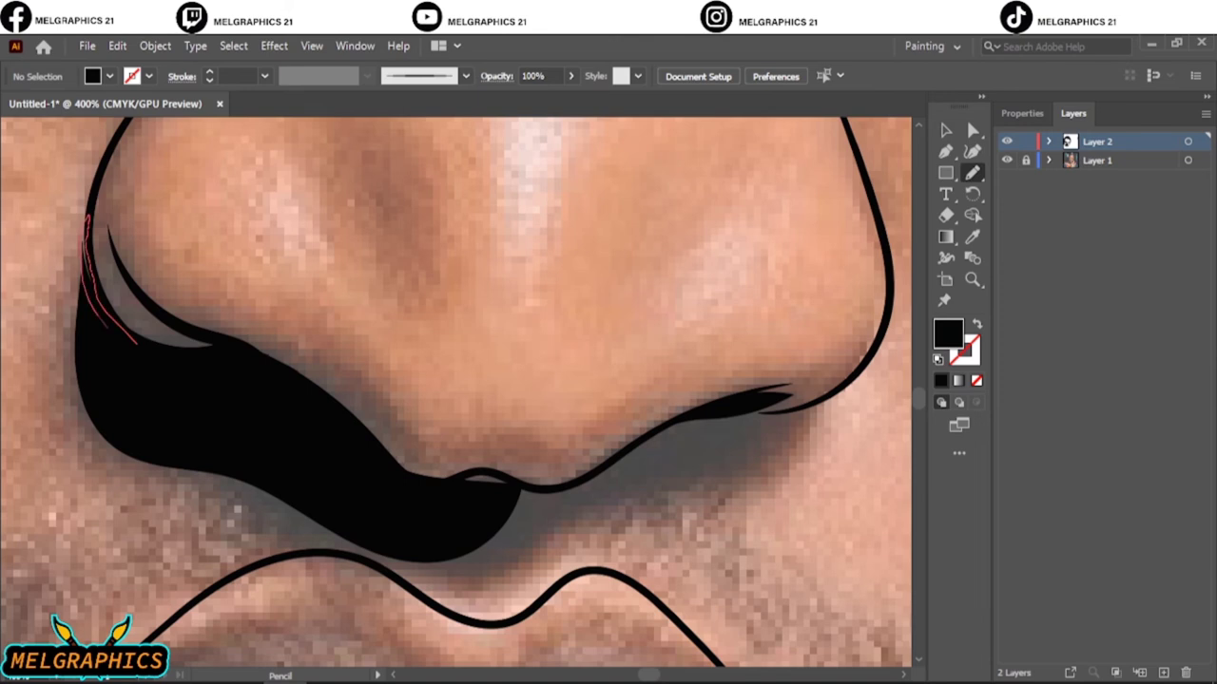
mouse_move(496, 480)
left_mouse_down()
mouse_move(770, 407)
mouse_move(570, 527)
mouse_move(399, 561)
left_mouse_up()
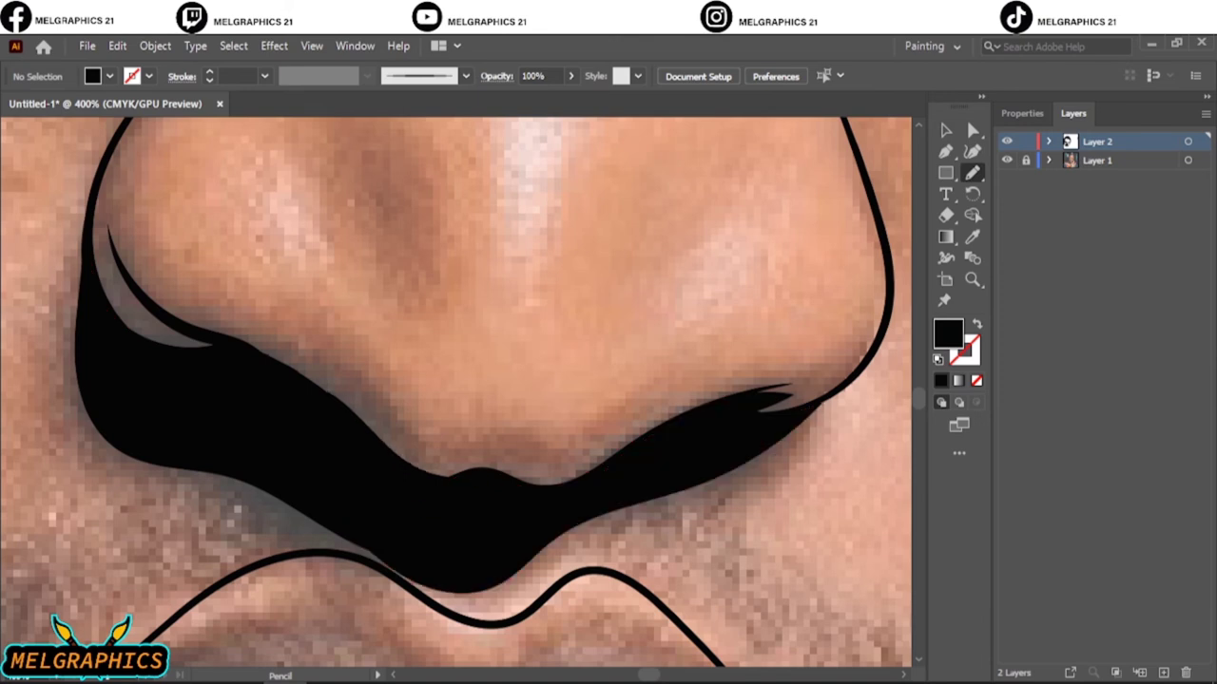
key("ctrl+0")
- Draw the right eye's black iris with a highlight blob, plus its upper eyelid line
left_click(1006, 160)
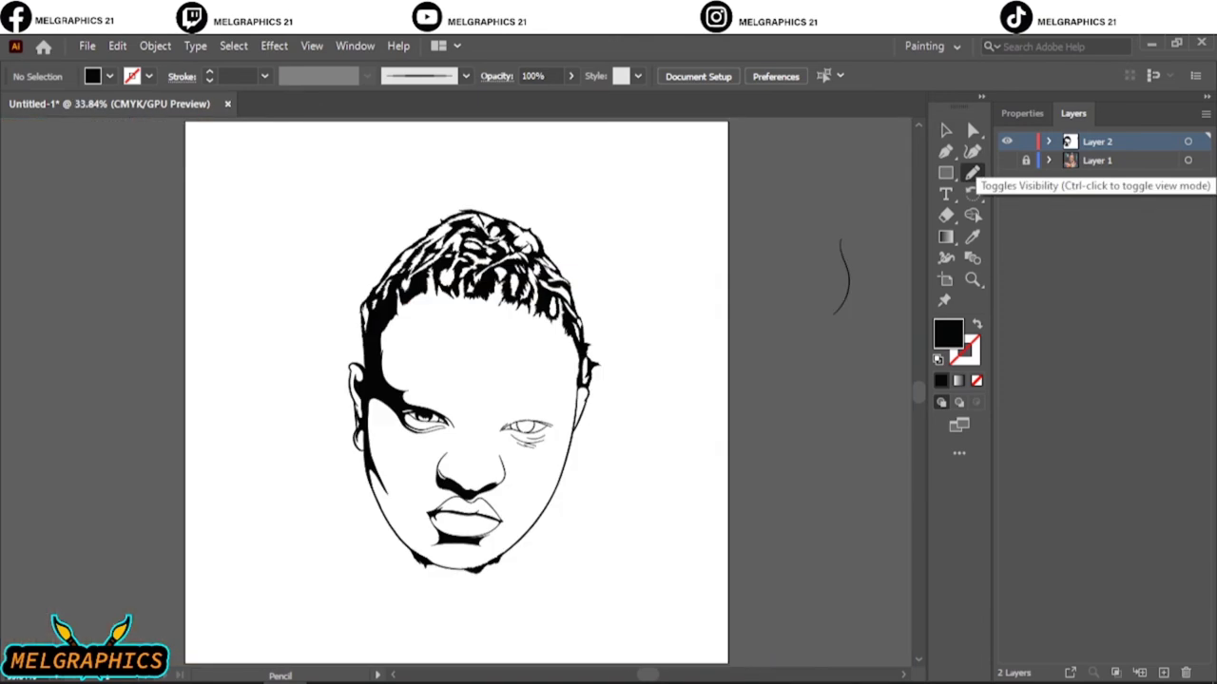
scroll(523, 432, "up", 5)
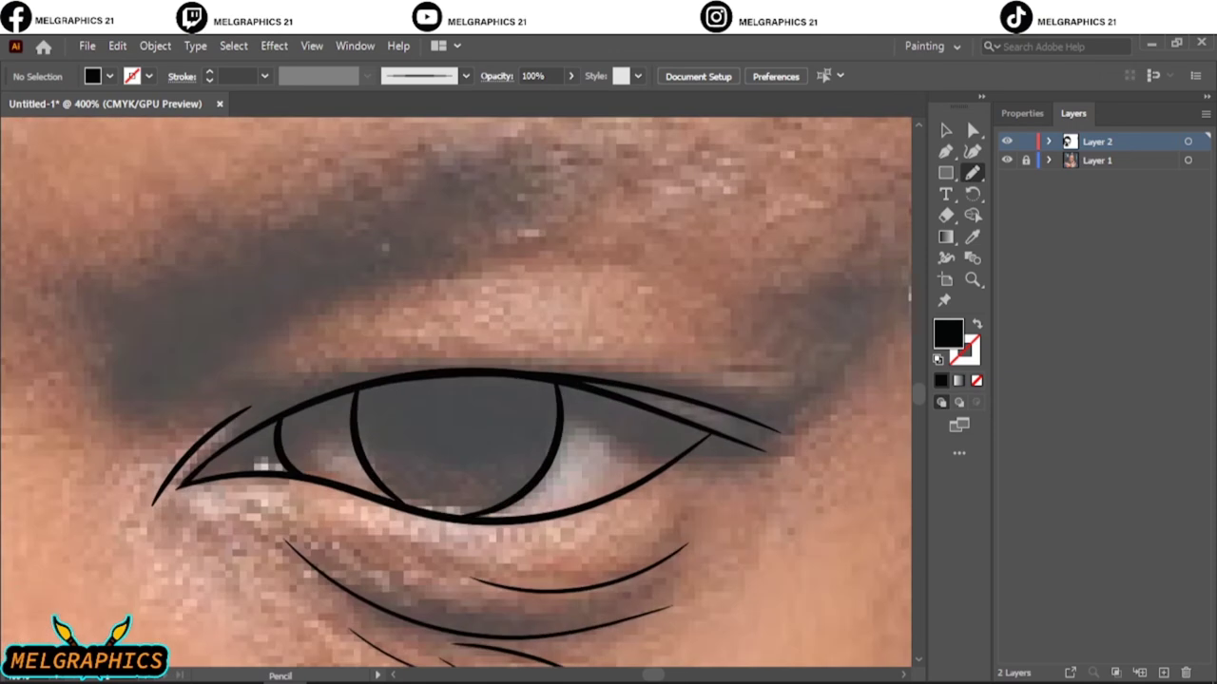
scroll(400, 503, "up", 2)
left_click_drag(380, 475, 385, 470)
left_click_drag(532, 513, 383, 486)
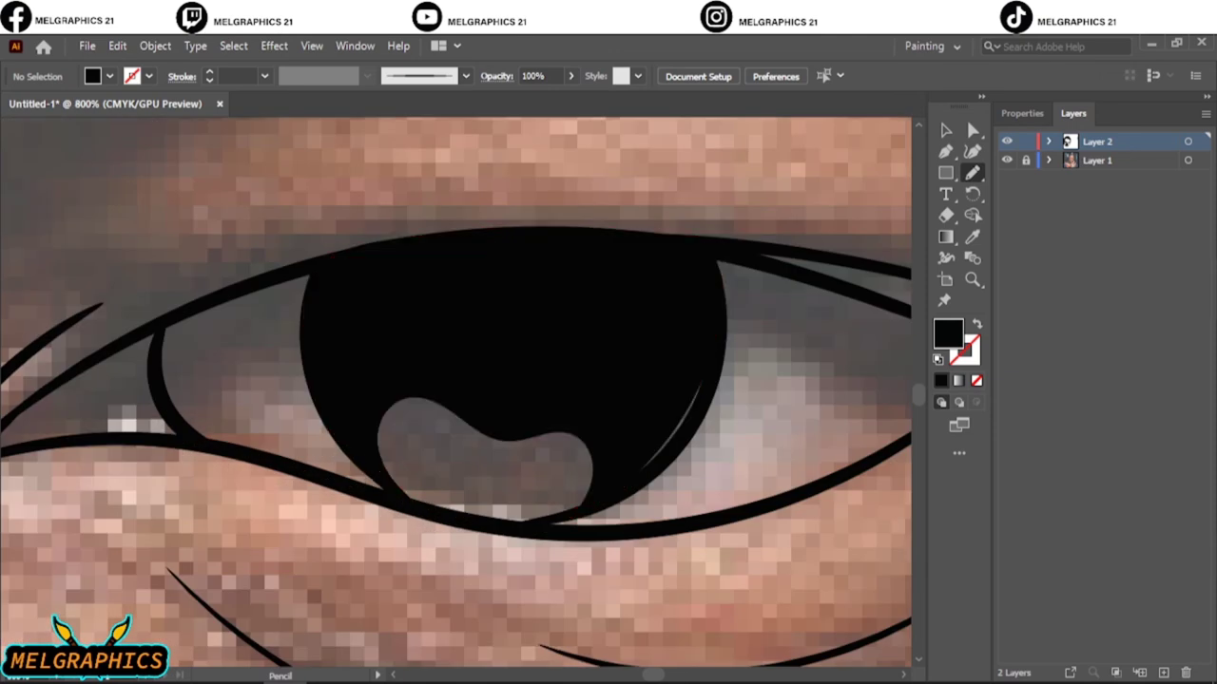
scroll(456, 389, "left", 5)
left_click_drag(590, 287, 196, 466)
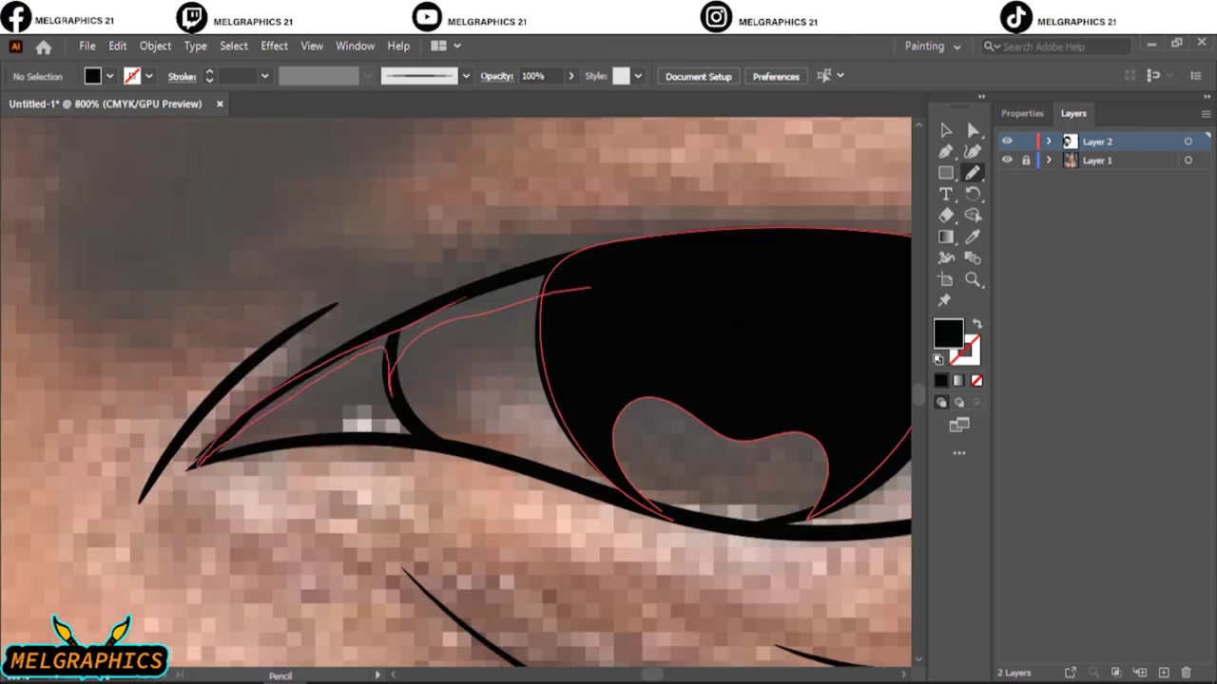
- Draw closed, solid black eyebrow shapes over both eyes
scroll(427, 457, "down", 2)
left_click_drag(506, 439, 560, 306)
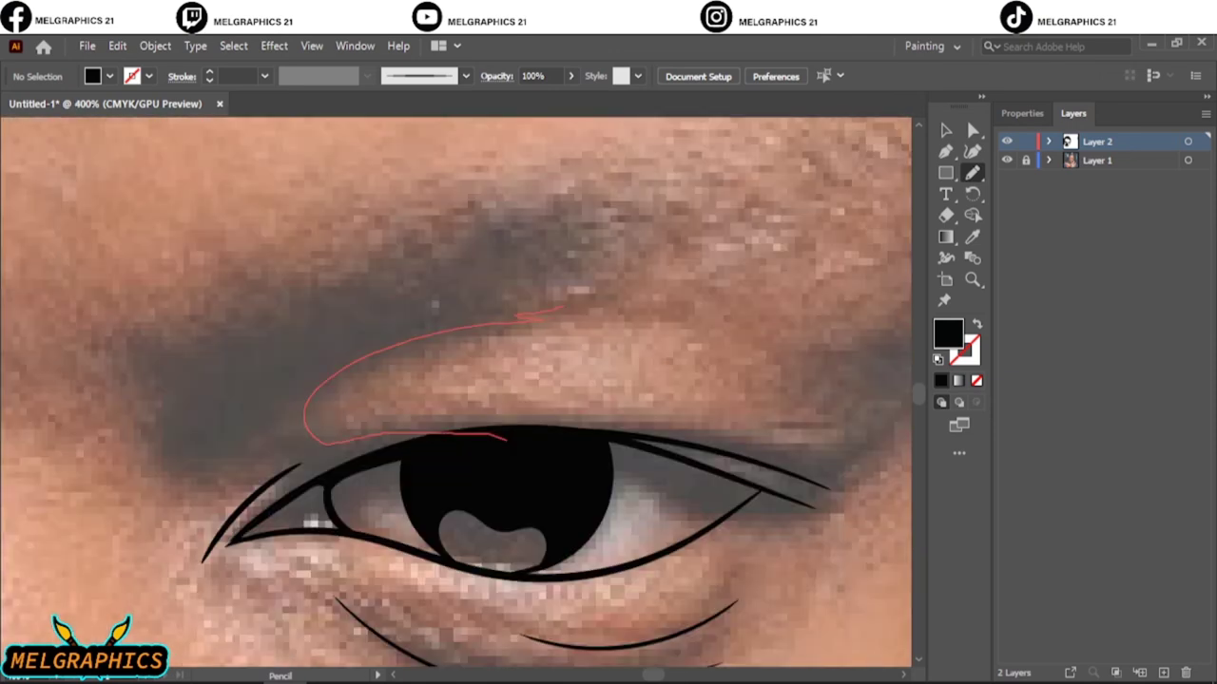
mouse_move(437, 215)
left_mouse_down()
mouse_move(180, 342)
mouse_move(247, 508)
mouse_move(505, 439)
left_mouse_up()
scroll(456, 390, "down", 3)
scroll(571, 351, "up", 2)
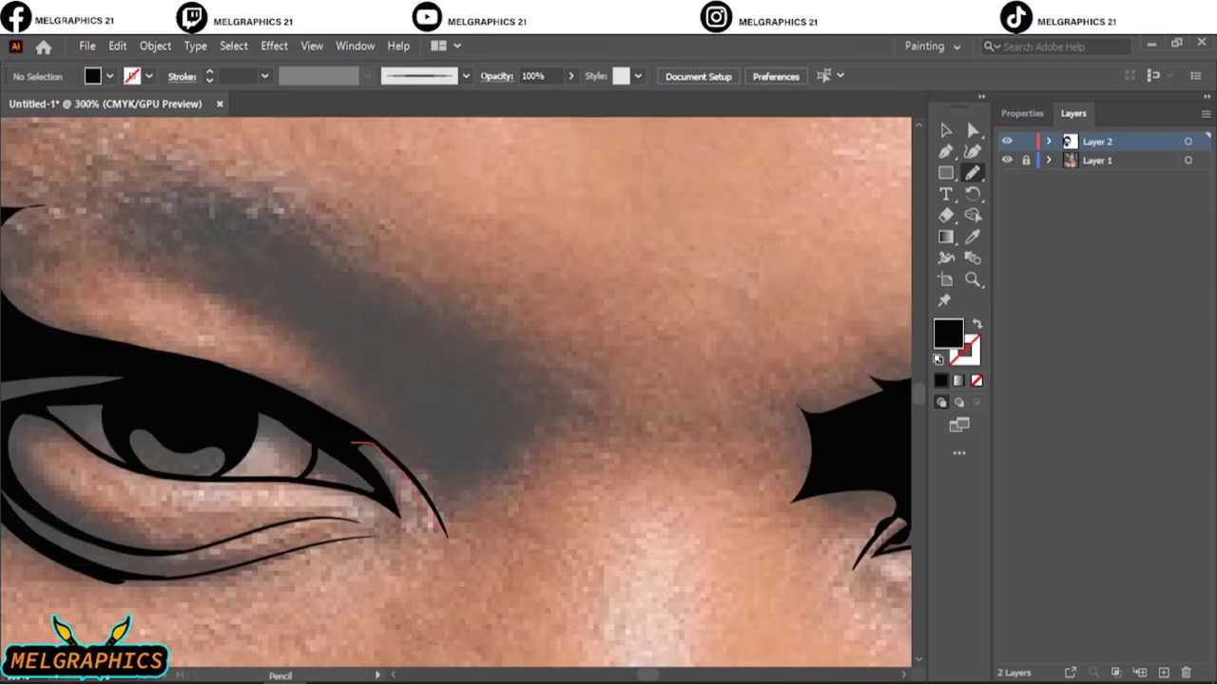
mouse_move(377, 448)
left_mouse_down()
mouse_move(556, 394)
mouse_move(285, 233)
mouse_move(171, 195)
mouse_move(109, 243)
left_mouse_up()
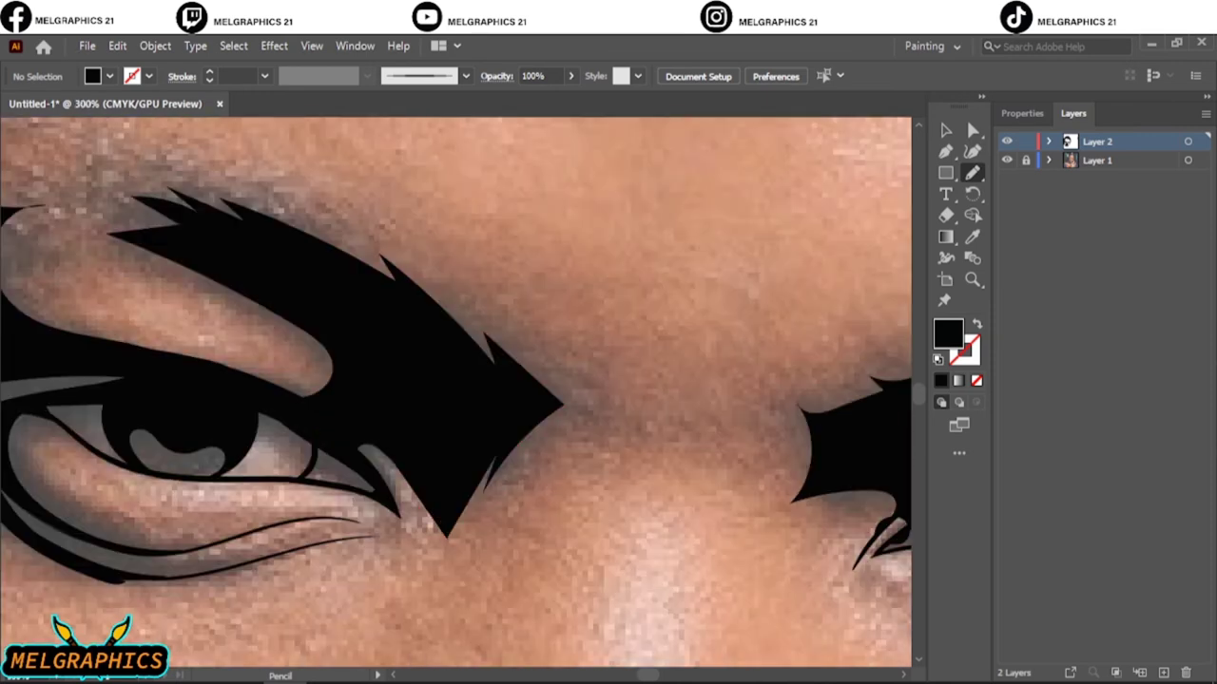
- Add the lid crease and an outer lash flick, then fit the view with the photo hidden
scroll(456, 389, "down", 3)
scroll(447, 328, "up", 3)
scroll(447, 380, "up", 2)
mouse_move(308, 399)
left_mouse_down()
mouse_move(309, 430)
mouse_move(505, 466)
mouse_move(309, 399)
mouse_move(625, 361)
mouse_move(301, 389)
left_mouse_up()
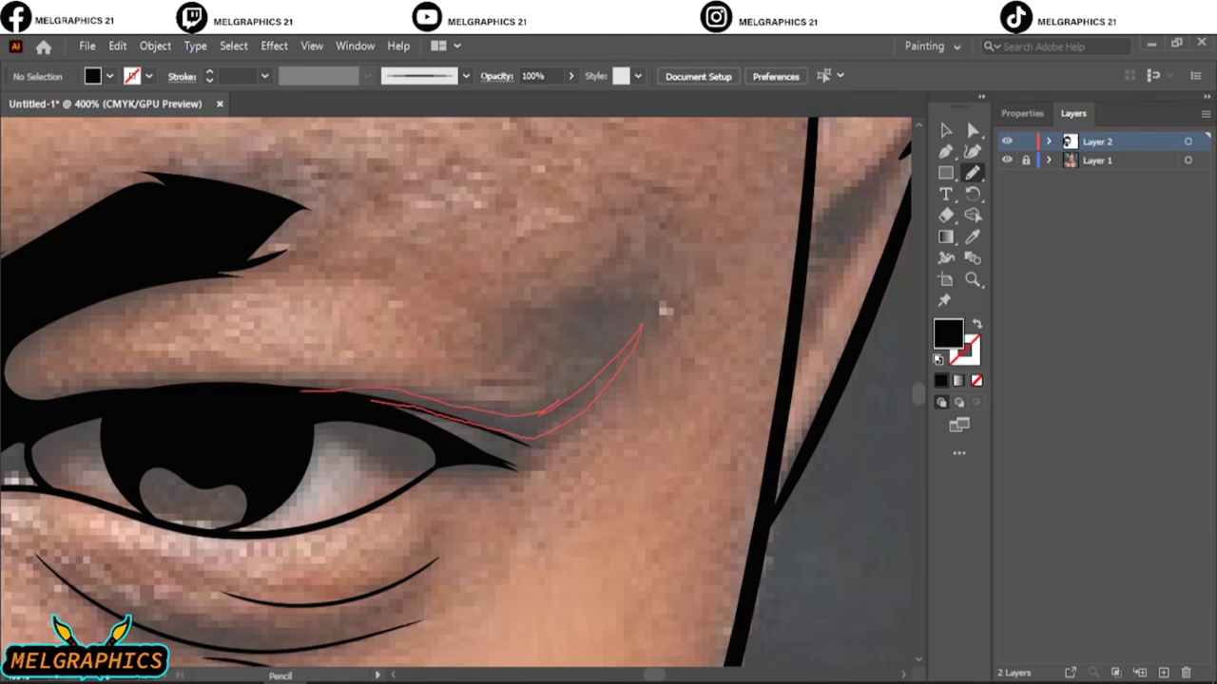
mouse_move(528, 409)
left_mouse_down()
mouse_move(605, 313)
mouse_move(546, 444)
left_mouse_up()
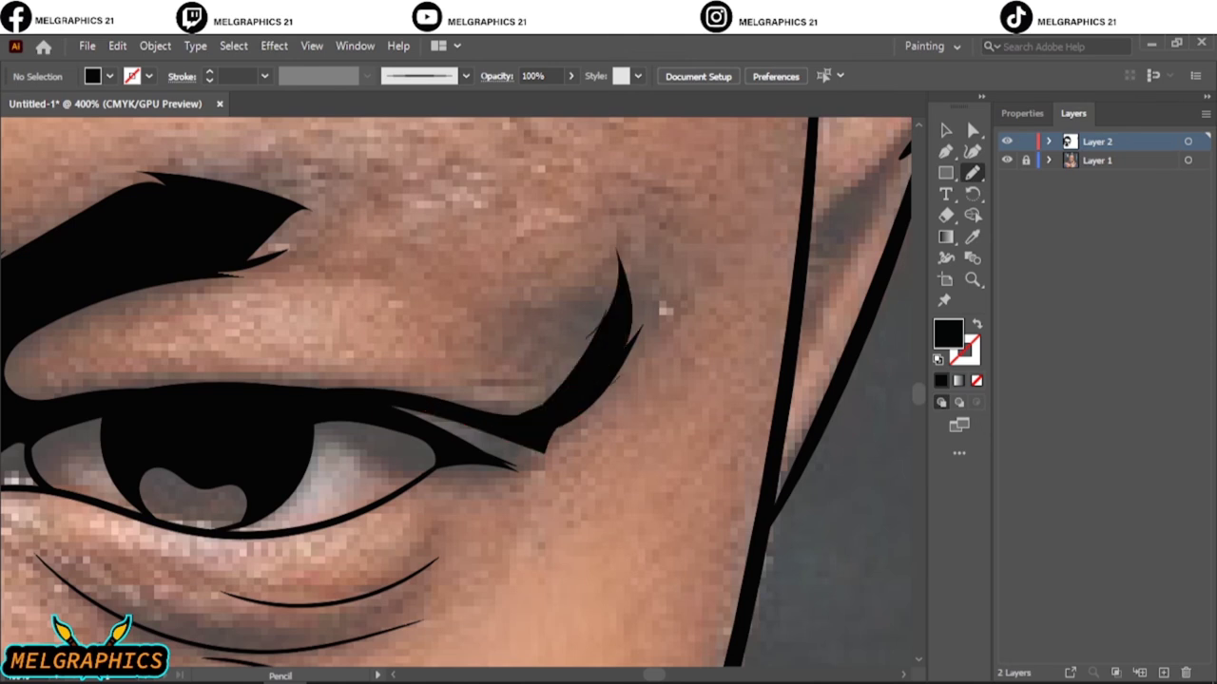
key("ctrl+0")
left_click(1006, 160)
- Fill out the black ear outline, then paint a thin black Paintbrush curve on the upper lip
left_click(1006, 160)
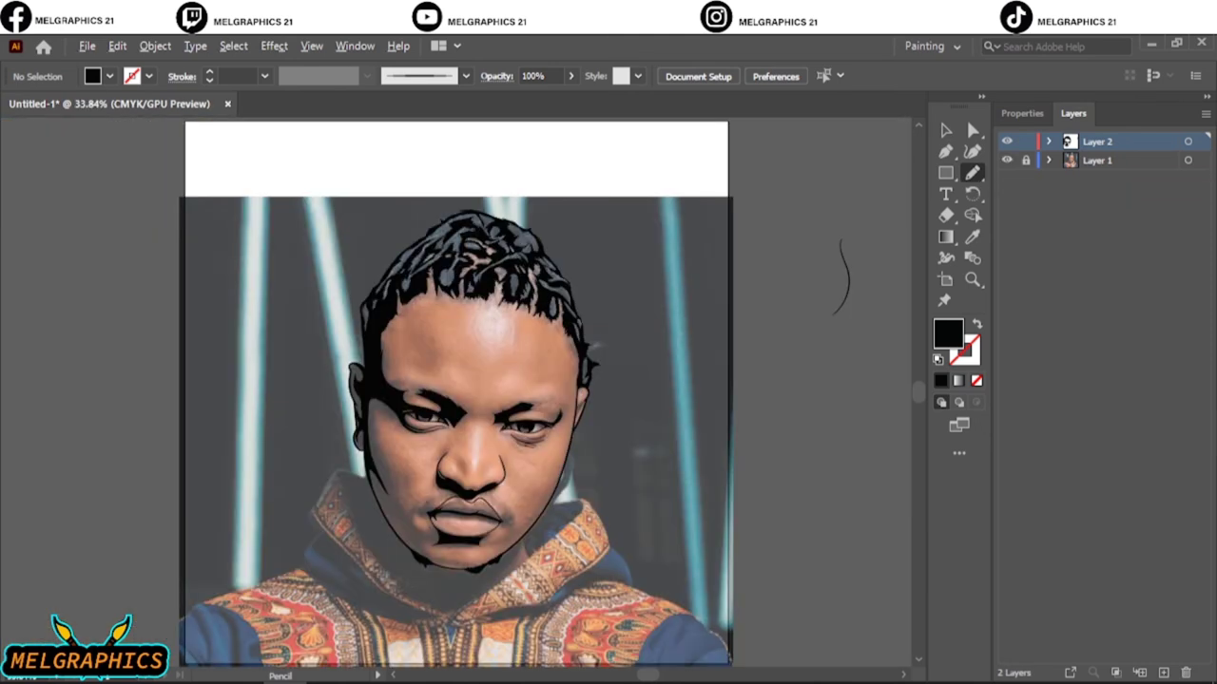
scroll(578, 413, "up", 5)
left_click_drag(543, 334, 532, 466)
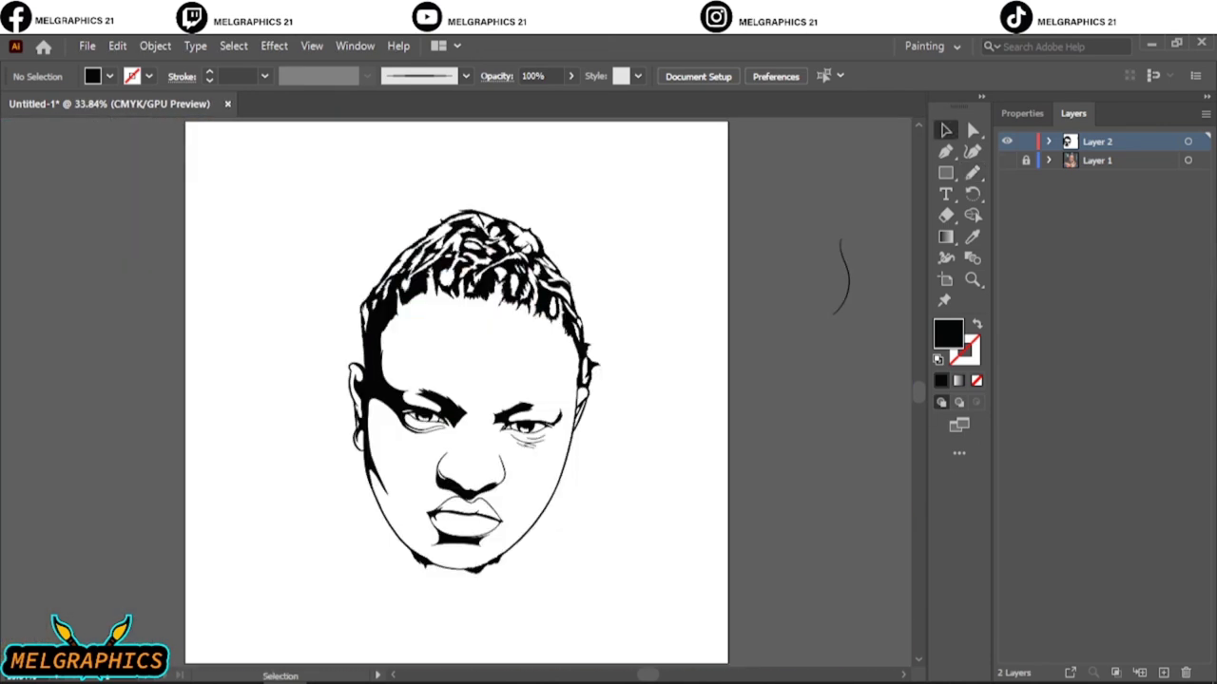
key("b")
key("shift+x")
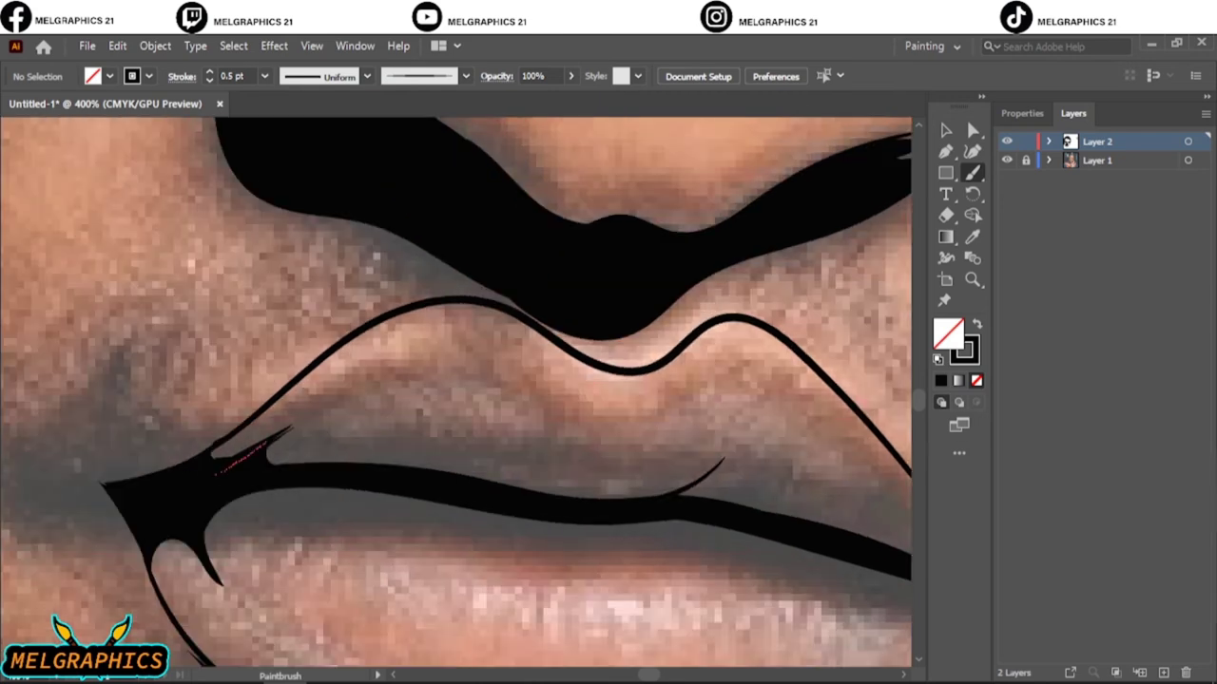
left_click_drag(524, 383, 824, 439)
key("v")
key("ctrl+shift+a")
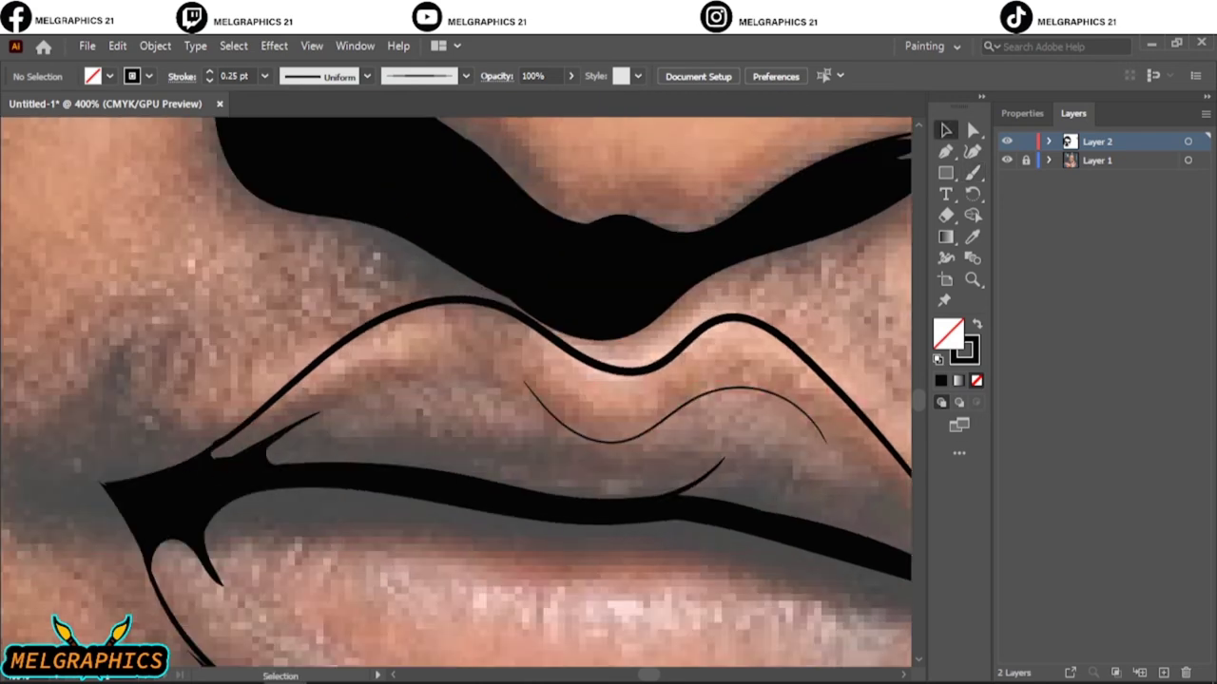
key("ctrl+minus")
key("ctrl+minus")
key("ctrl+minus")
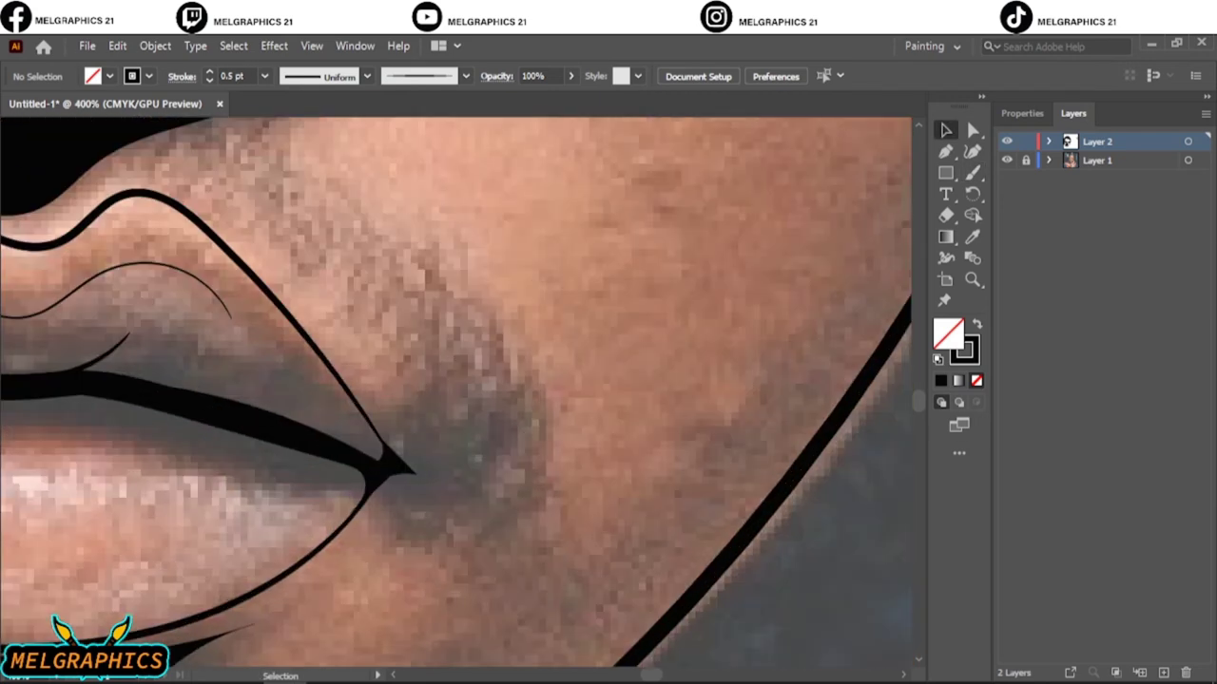
- Paint a cluster of short stubble hair strokes at the mouth corner
mouse_move(539, 385)
left_mouse_down()
mouse_move(545, 508)
mouse_move(494, 520)
left_mouse_up()
mouse_move(492, 362)
left_mouse_down()
mouse_move(483, 509)
mouse_move(454, 505)
left_mouse_up()
left_click_drag(454, 316, 432, 492)
left_click_drag(447, 342, 421, 490)
key("ctrl+minus")
key("ctrl+minus")
key("ctrl+minus")
key("ctrl+plus")
key("ctrl+plus")
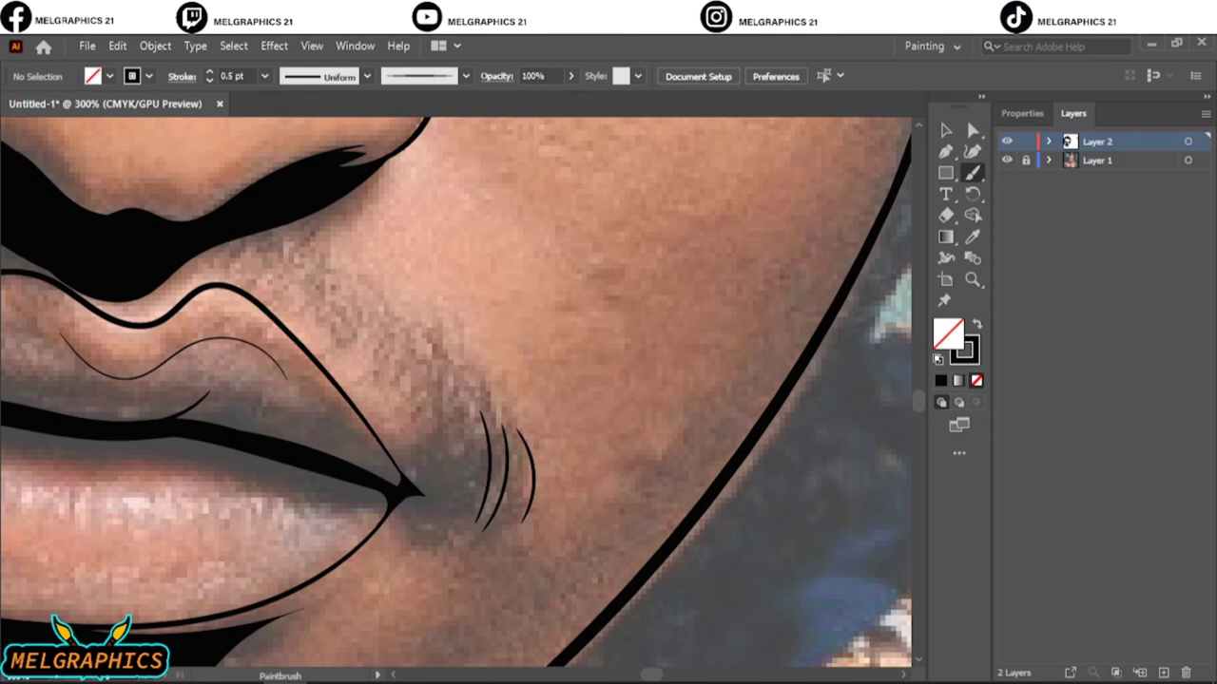
left_click_drag(444, 446, 411, 505)
mouse_move(440, 443)
left_mouse_down()
mouse_move(407, 511)
mouse_move(428, 508)
left_mouse_up()
left_click_drag(485, 437, 443, 526)
mouse_move(461, 448)
left_mouse_down()
mouse_move(418, 530)
mouse_move(414, 515)
mouse_move(462, 519)
left_mouse_up()
left_click_drag(504, 441, 492, 498)
left_click_drag(519, 441, 512, 494)
- Extend thin moustache hairs from the corner cluster along the upper lip
left_click_drag(446, 361, 475, 458)
left_click_drag(439, 354, 444, 424)
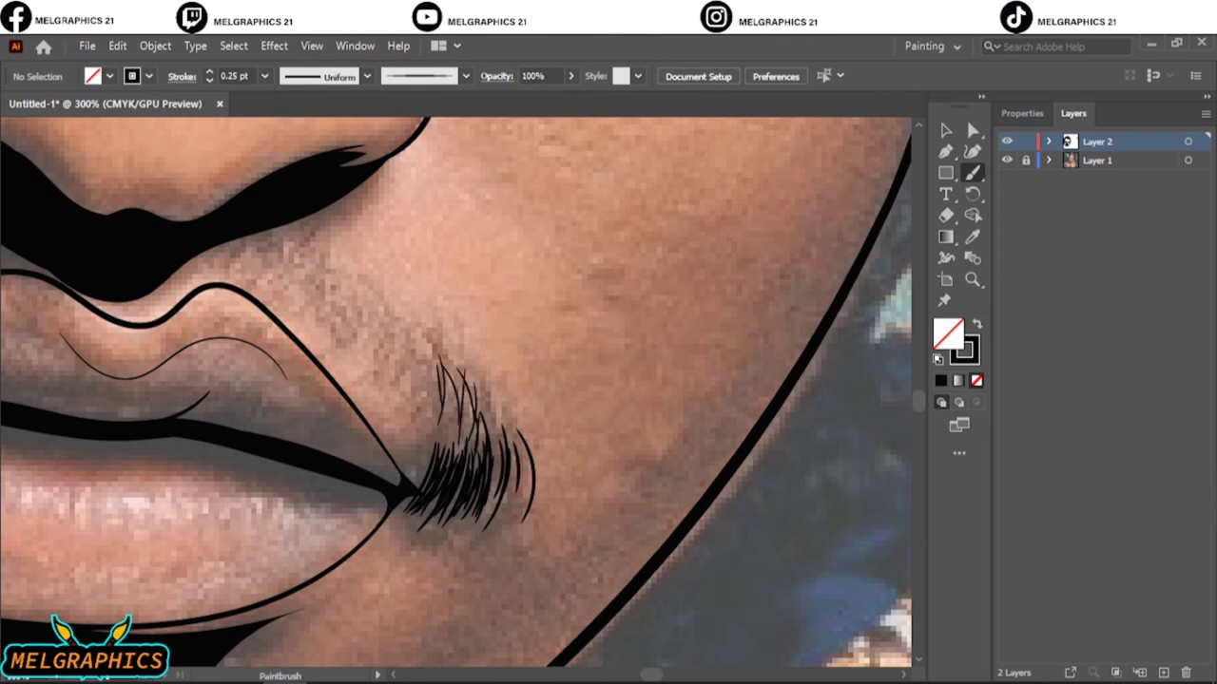
mouse_move(410, 317)
left_mouse_down()
mouse_move(432, 399)
mouse_move(401, 374)
left_mouse_up()
left_click_drag(367, 300, 384, 356)
left_click_drag(332, 283, 344, 331)
mouse_move(303, 257)
left_mouse_down()
mouse_move(315, 304)
mouse_move(298, 291)
left_mouse_up()
left_click_drag(253, 249, 259, 275)
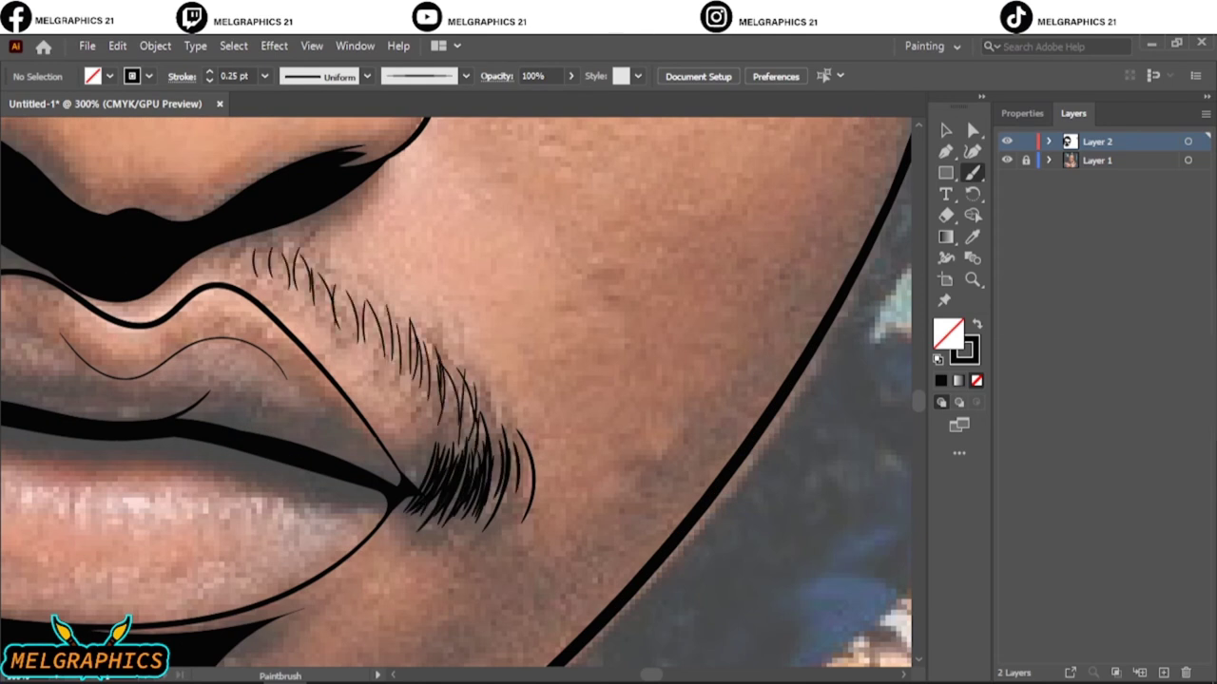
left_click_drag(446, 395, 475, 450)
left_click_drag(496, 405, 515, 475)
key("ctrl+0")
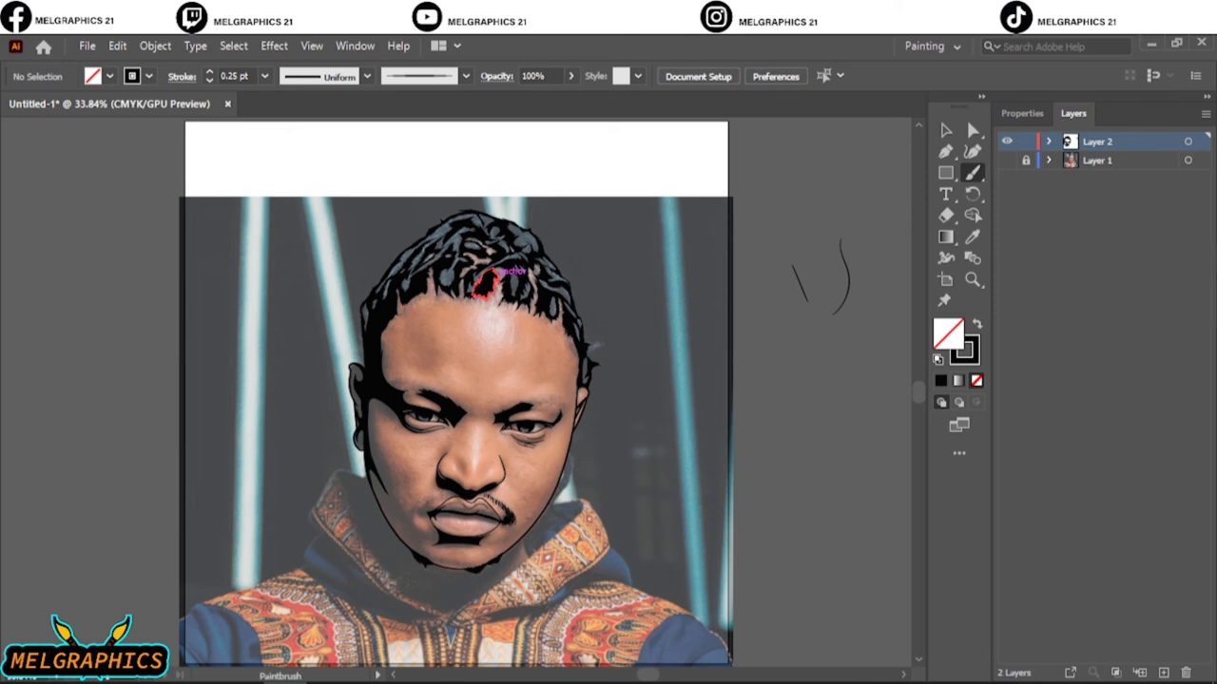
- Paint 0.5 pt hair strokes at the left lip corner
scroll(439, 504, "up", 10)
scroll(439, 504, "down", 1)
left_click(209, 72)
left_click_drag(348, 433, 350, 477)
left_click_drag(332, 428, 314, 504)
mouse_move(305, 443)
left_mouse_down()
mouse_move(285, 512)
mouse_move(297, 517)
mouse_move(259, 519)
left_mouse_up()
left_click_drag(319, 421, 301, 470)
- At 0.25 pt, add thin hairs along the upper lip and at the left lip corner
left_click(209, 81)
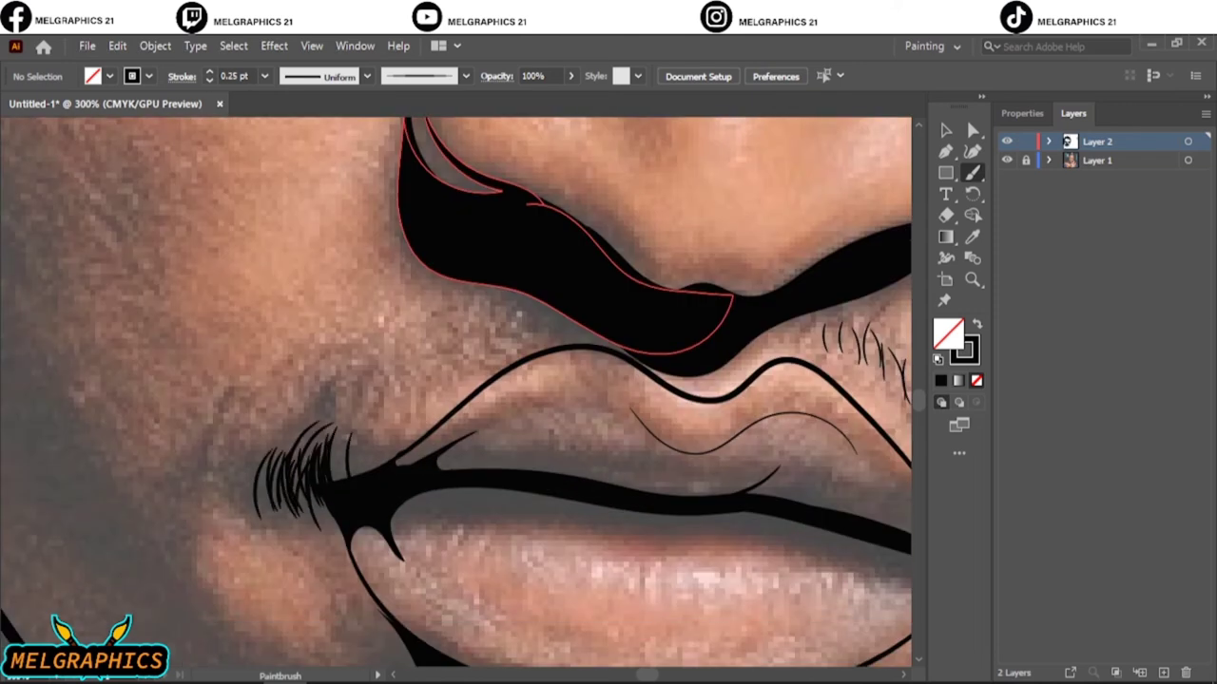
left_click_drag(367, 382, 348, 429)
left_click_drag(403, 365, 373, 417)
left_click_drag(475, 348, 436, 387)
left_click_drag(526, 337, 488, 359)
left_click_drag(486, 339, 444, 367)
mouse_move(344, 403)
left_mouse_down()
mouse_move(325, 453)
mouse_move(301, 451)
left_mouse_up()
left_click_drag(281, 495, 309, 523)
left_click_drag(247, 462, 229, 510)
left_click_drag(293, 443, 268, 491)
key("ctrl+0")
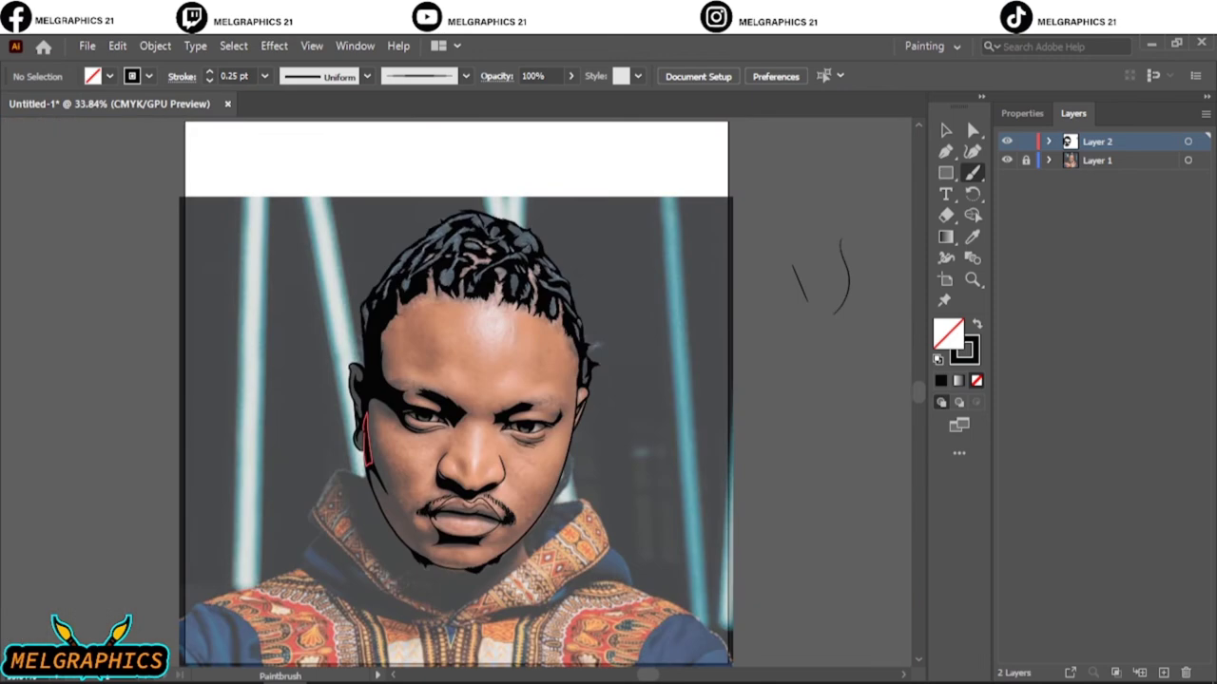
- With the photo hidden, paint 0.5 pt beard hairs on the left chin and right chin edge
left_click(1006, 159)
scroll(456, 380, "right", 2)
left_click(209, 71)
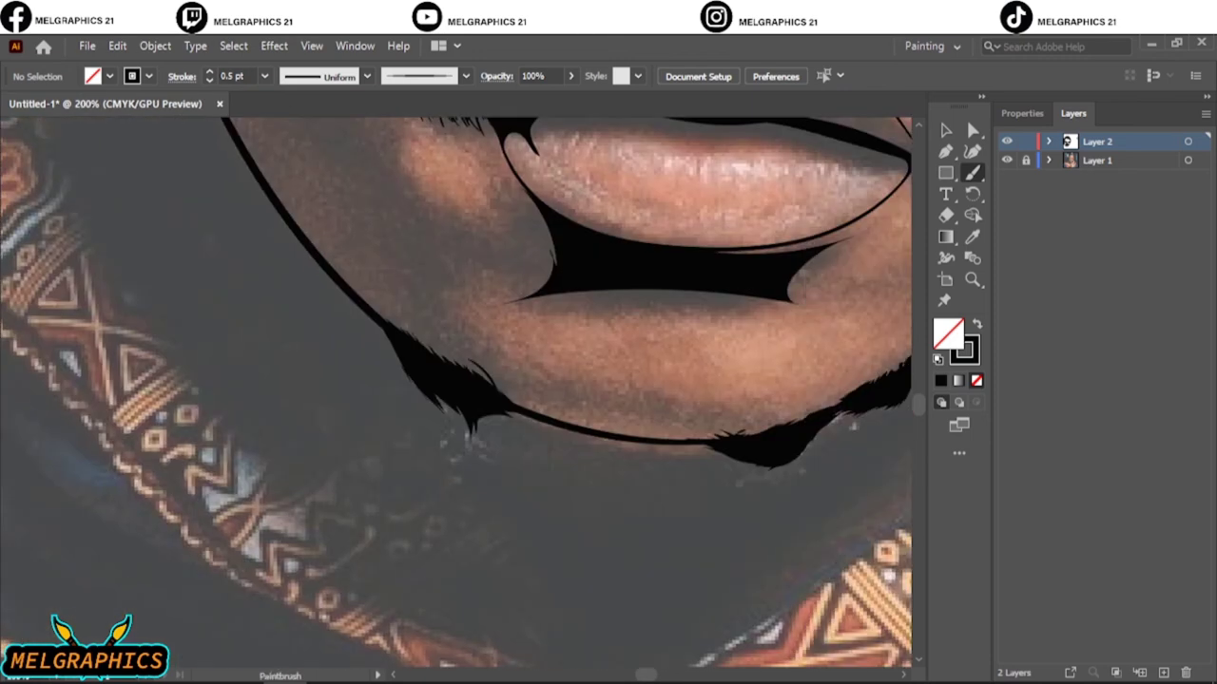
left_click_drag(403, 363, 439, 410)
left_click_drag(437, 397, 456, 424)
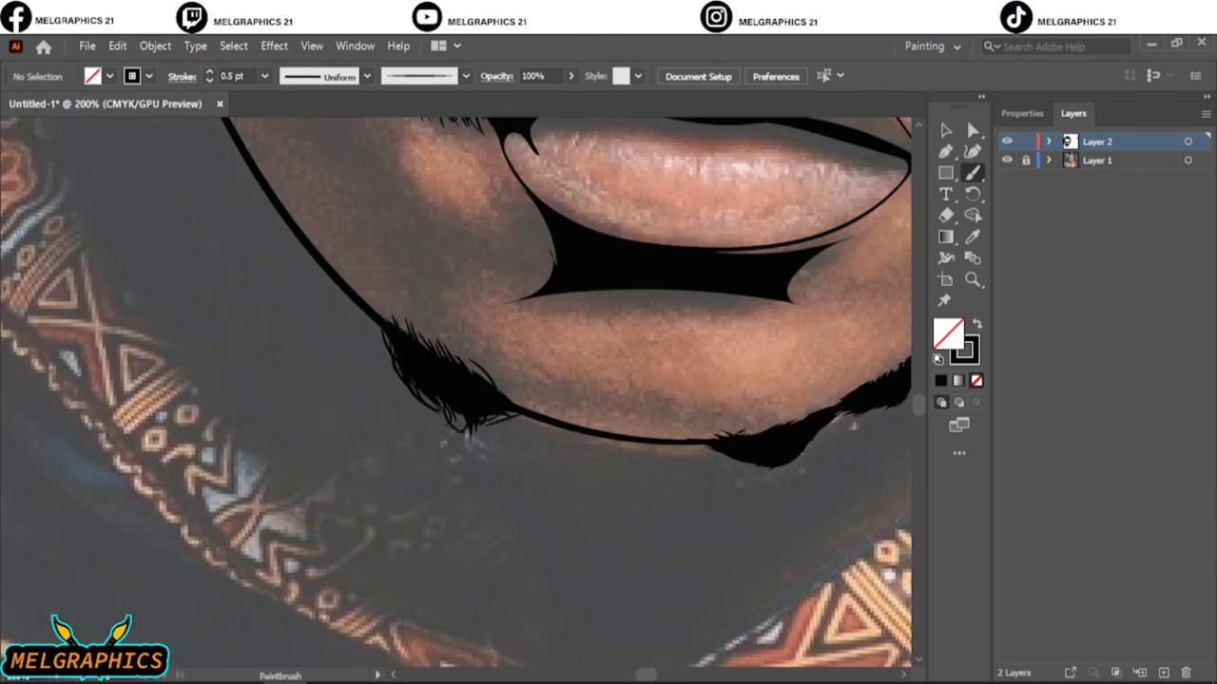
scroll(456, 381, "right", 5)
left_click_drag(639, 354, 656, 331)
mouse_move(604, 376)
left_mouse_down()
mouse_move(635, 341)
mouse_move(613, 359)
left_mouse_up()
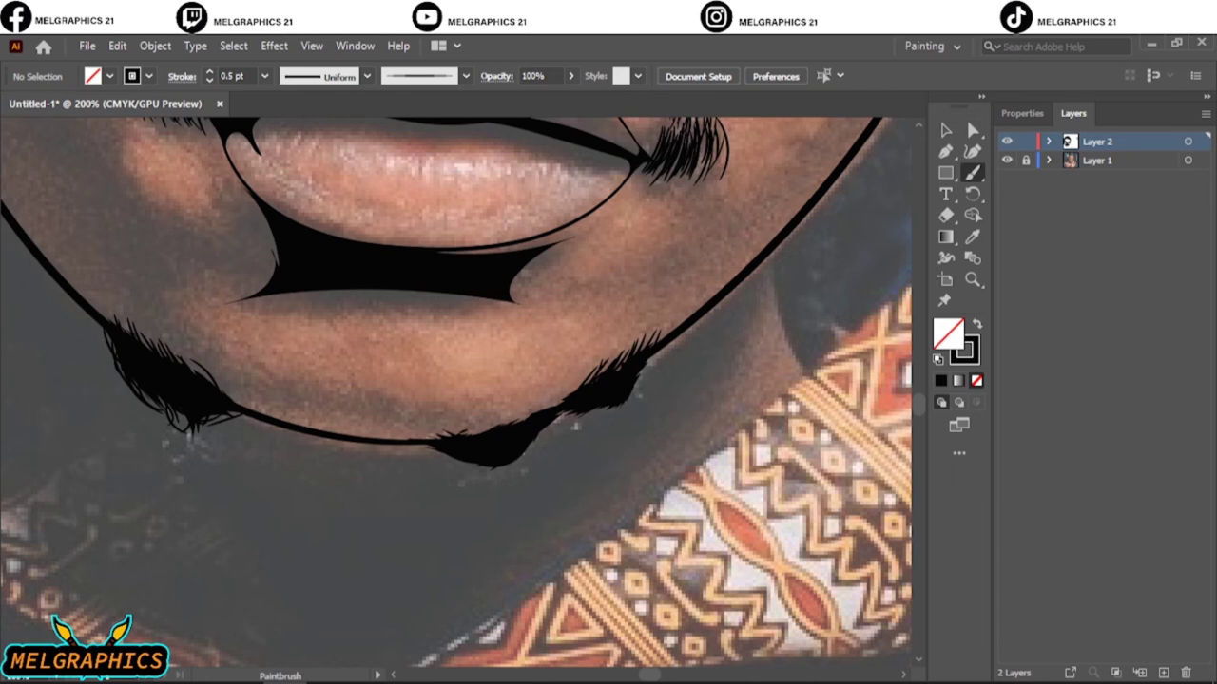
left_click_drag(518, 424, 577, 379)
- Add small hairs under the chin tuft and on the lower-right beard
left_click_drag(508, 424, 538, 399)
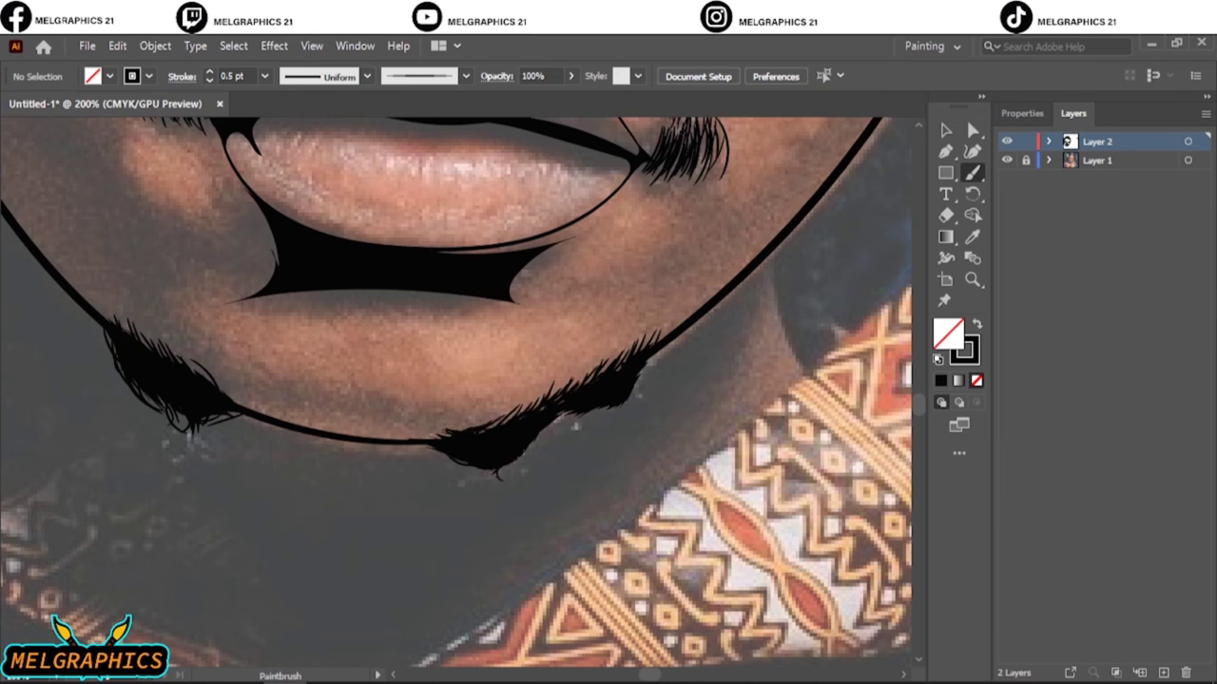
left_click_drag(475, 458, 519, 475)
left_click_drag(500, 466, 528, 471)
left_click_drag(558, 424, 580, 417)
left_click_drag(595, 420, 627, 399)
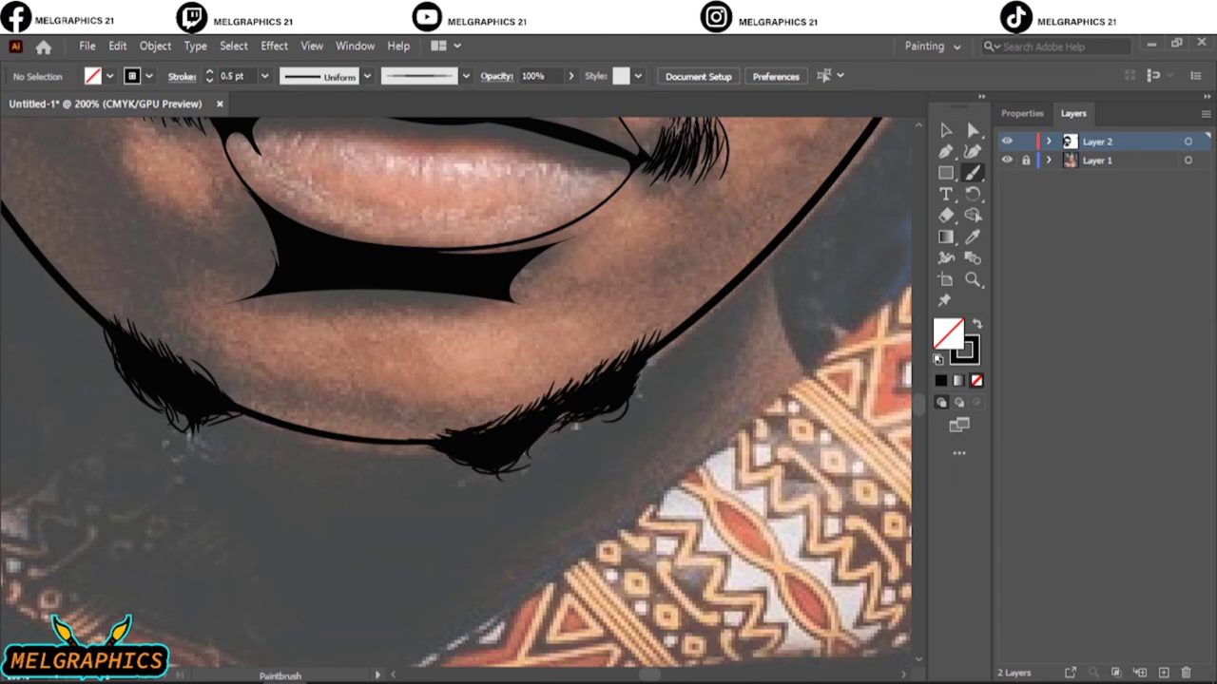
left_click_drag(520, 462, 549, 430)
key("ctrl+0")
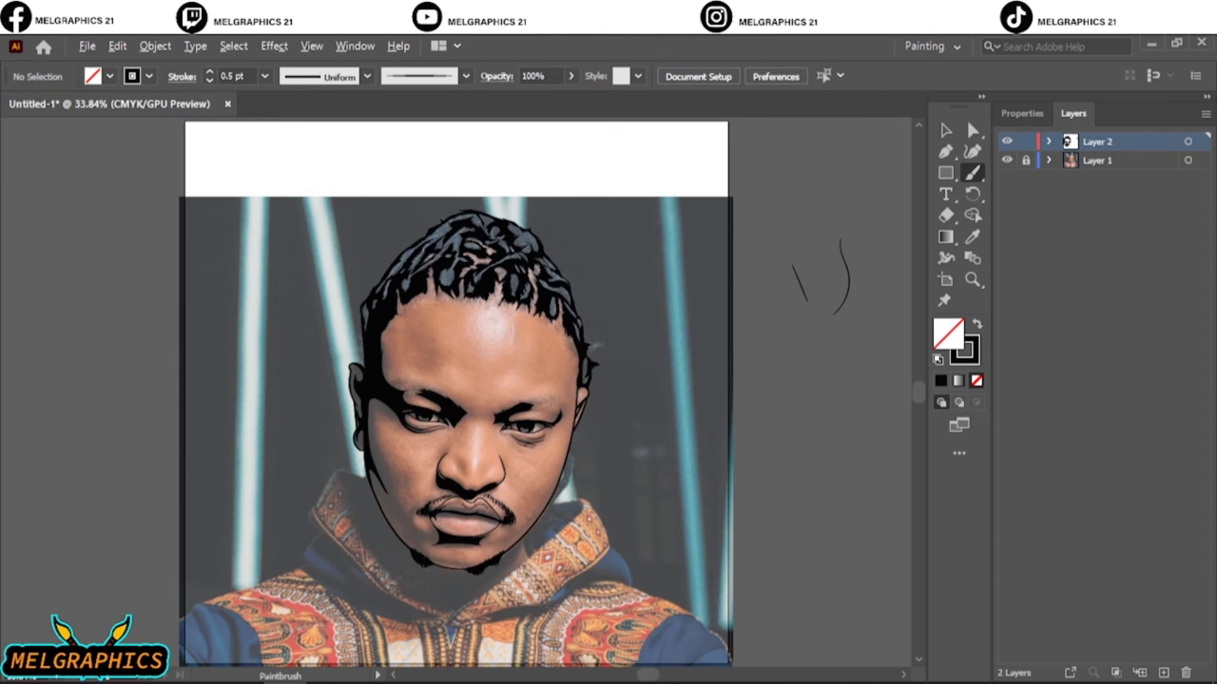
- Paint 0.5 pt hair strokes along the top of the left eyebrow
scroll(459, 550, "up", 5)
left_click_drag(409, 504, 593, 515)
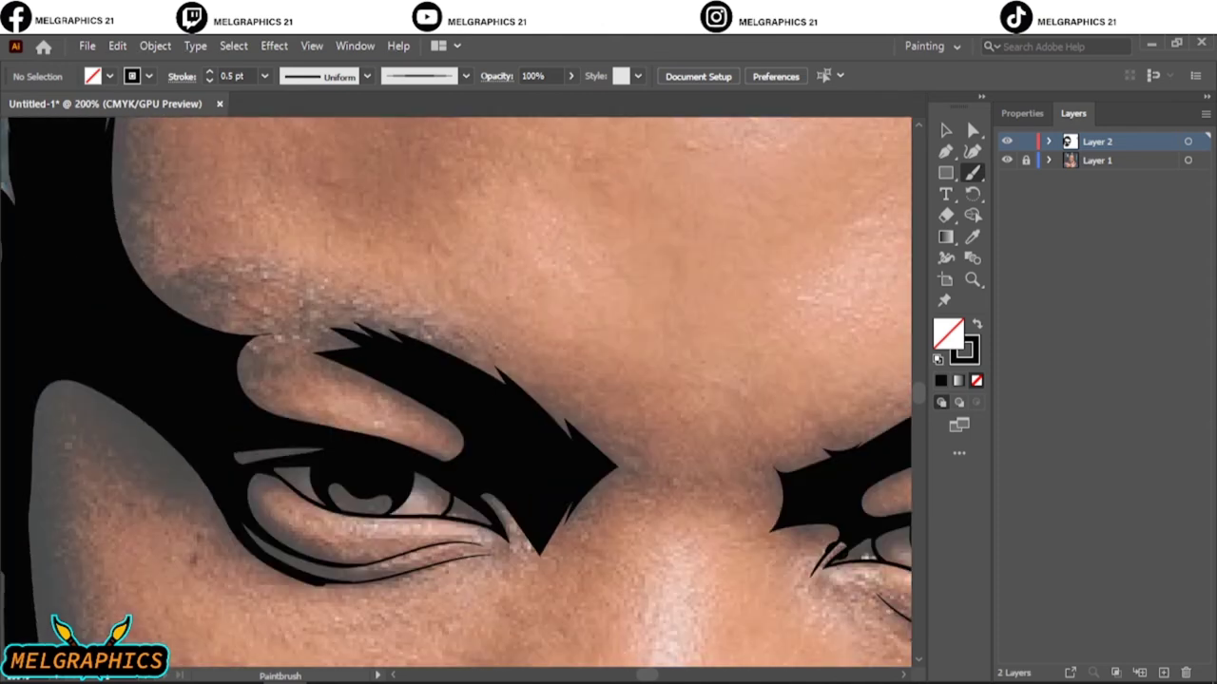
mouse_move(502, 380)
left_mouse_down()
mouse_move(444, 342)
mouse_move(326, 314)
left_mouse_up()
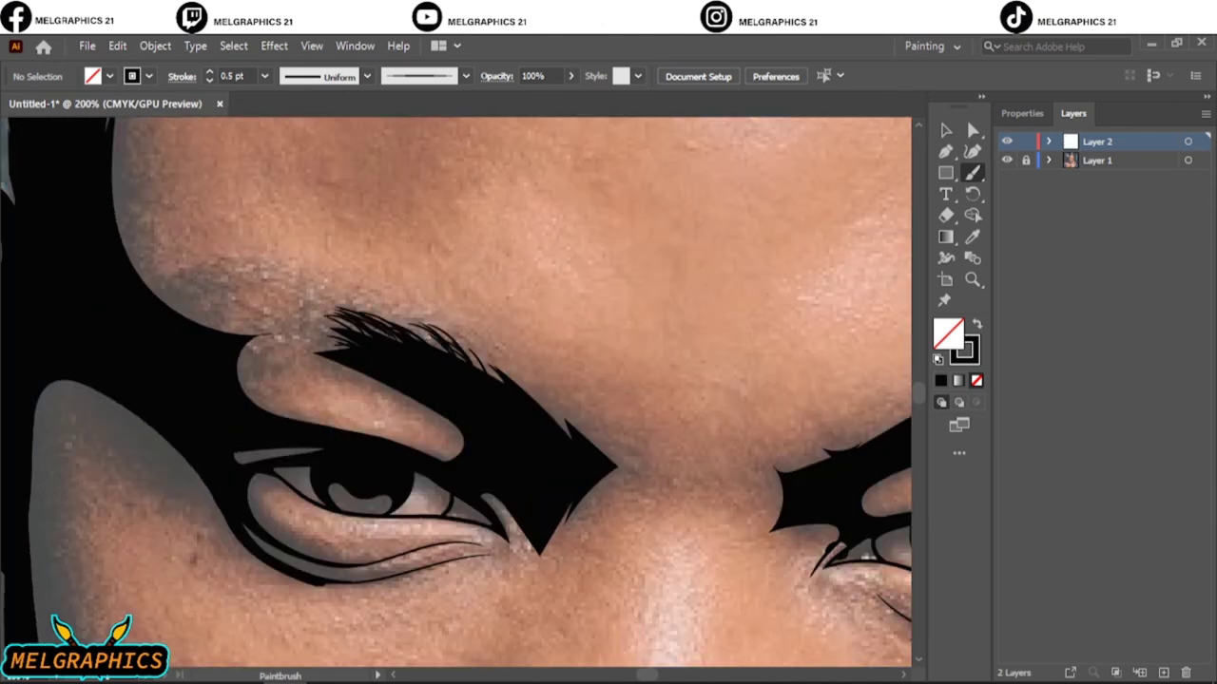
mouse_move(209, 309)
left_mouse_down()
mouse_move(168, 298)
mouse_move(179, 287)
left_mouse_up()
mouse_move(272, 291)
left_mouse_down()
mouse_move(217, 274)
mouse_move(238, 273)
left_mouse_up()
left_click_drag(244, 325, 154, 289)
left_click_drag(244, 285, 160, 272)
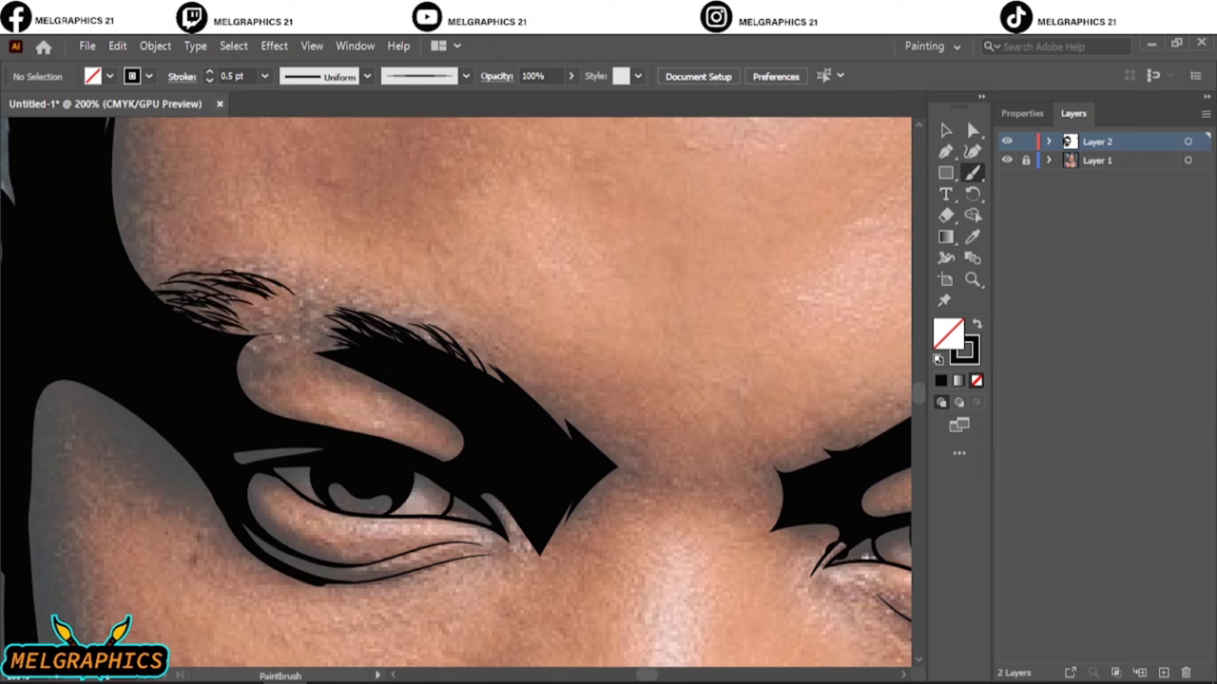
- Add 0.25 pt thin hairs through the eyebrow and along its lower edge
left_click(209, 80)
left_click_drag(352, 310, 306, 324)
mouse_move(334, 337)
left_mouse_down()
mouse_move(285, 332)
mouse_move(276, 314)
left_mouse_up()
left_click_drag(339, 296, 287, 283)
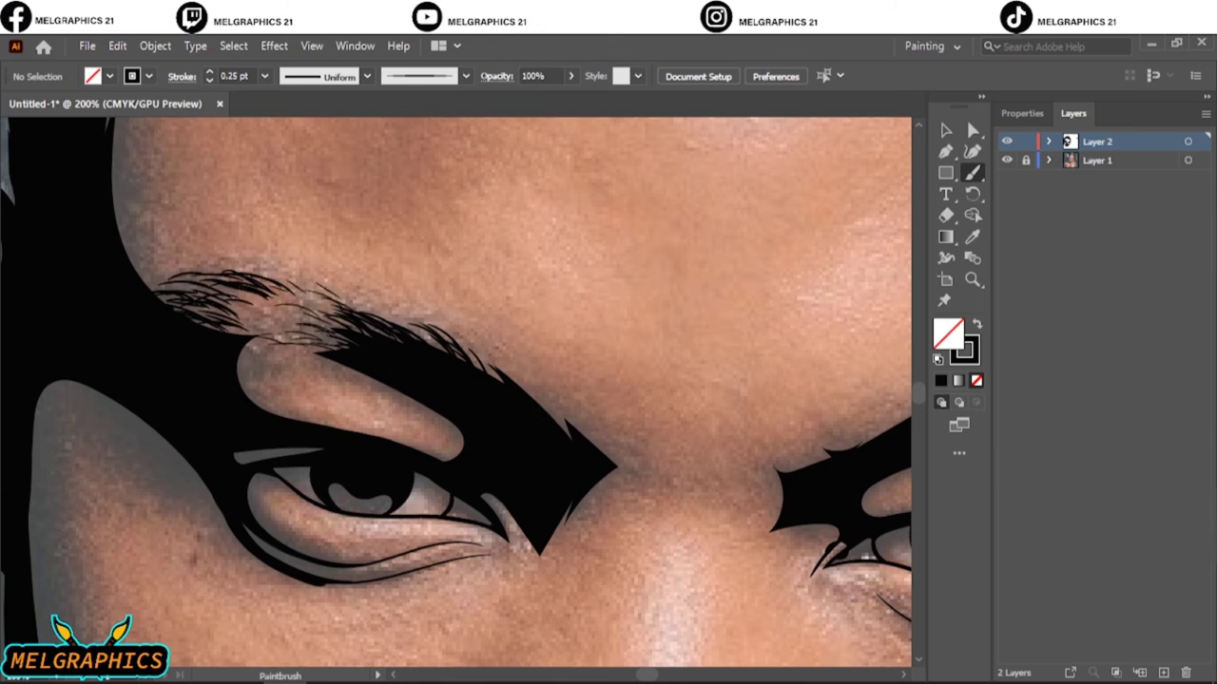
left_click_drag(282, 338, 245, 352)
left_click_drag(334, 355, 297, 361)
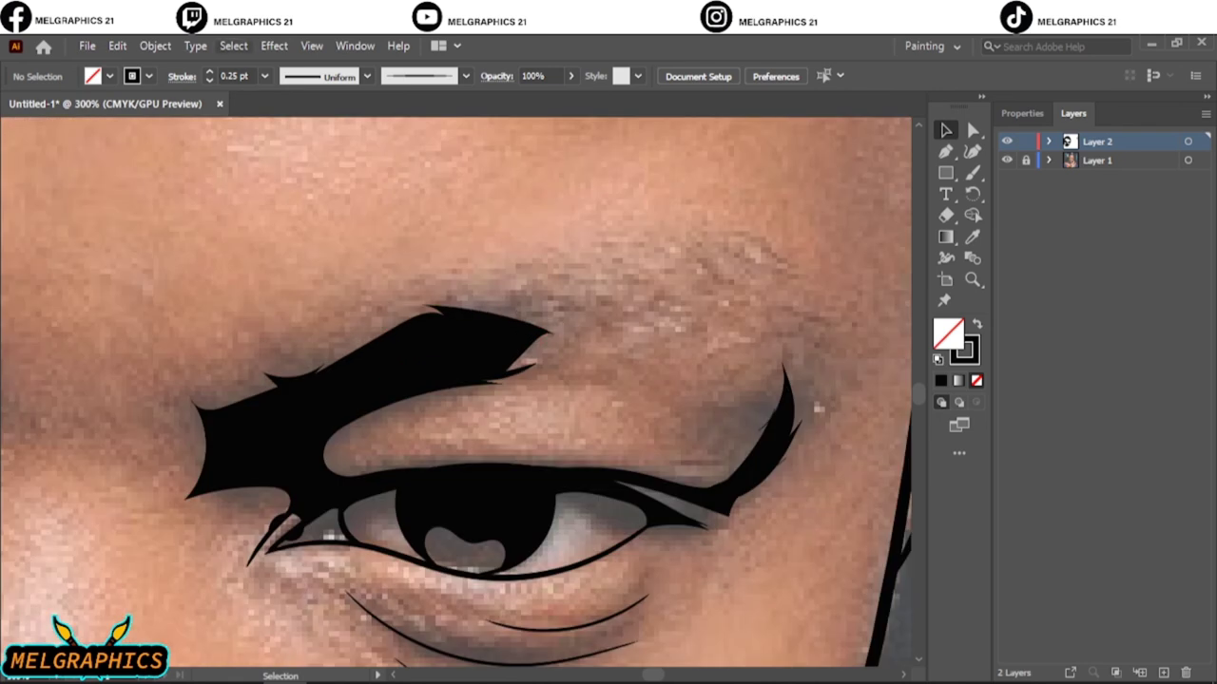
- Paint more hairs on top of the eyebrow and extend its tail outward
key("b")
left_click_drag(376, 329, 317, 370)
mouse_move(433, 306)
left_mouse_down()
mouse_move(352, 349)
mouse_move(550, 321)
mouse_move(577, 343)
left_mouse_up()
left_click_drag(394, 401, 515, 378)
mouse_move(508, 371)
left_mouse_down()
mouse_move(633, 338)
mouse_move(656, 308)
left_mouse_up()
- Feather the eyebrow tail with 0.25 pt thin hairs, plus one stroke by the eye corner
left_click(209, 81)
mouse_move(589, 329)
left_mouse_down()
mouse_move(646, 310)
mouse_move(705, 327)
mouse_move(739, 317)
left_mouse_up()
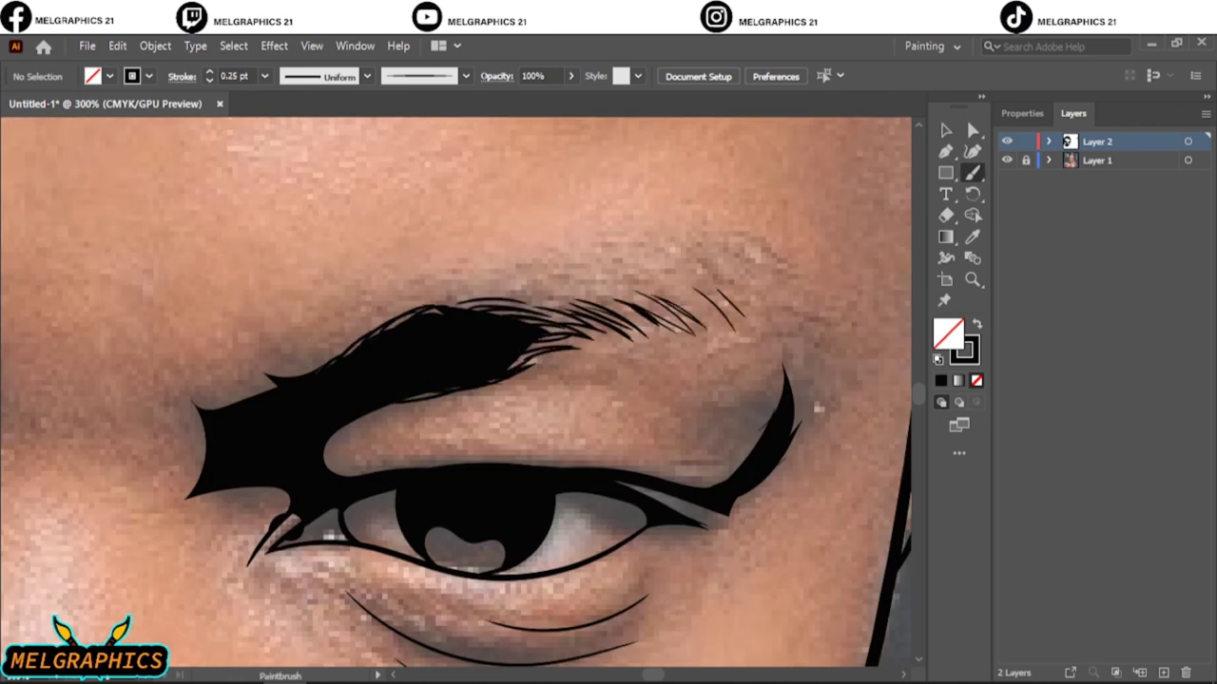
left_click_drag(680, 287, 732, 327)
left_click_drag(513, 317, 597, 295)
mouse_move(609, 306)
left_mouse_down()
mouse_move(663, 291)
mouse_move(756, 318)
left_mouse_up()
left_click_drag(724, 278, 778, 314)
left_click_drag(793, 376, 799, 434)
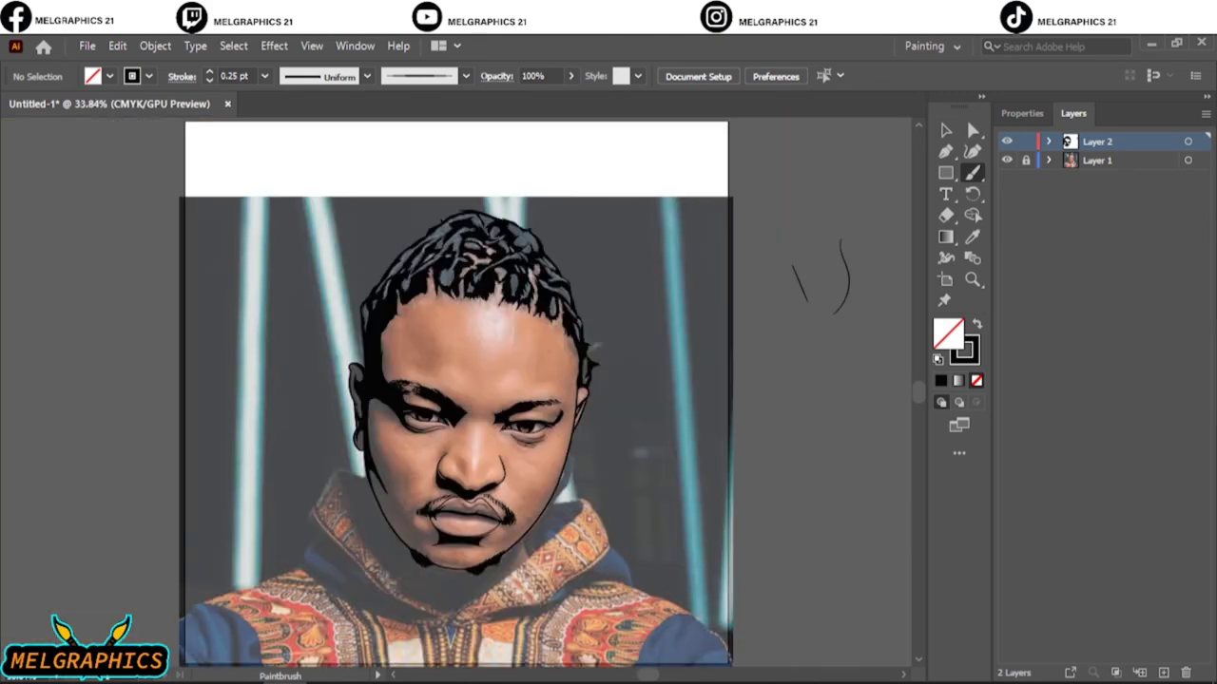
- Hide the reference photo and paint the first thin hairs at the hairline
left_click(1007, 160)
scroll(428, 328, "up", 3)
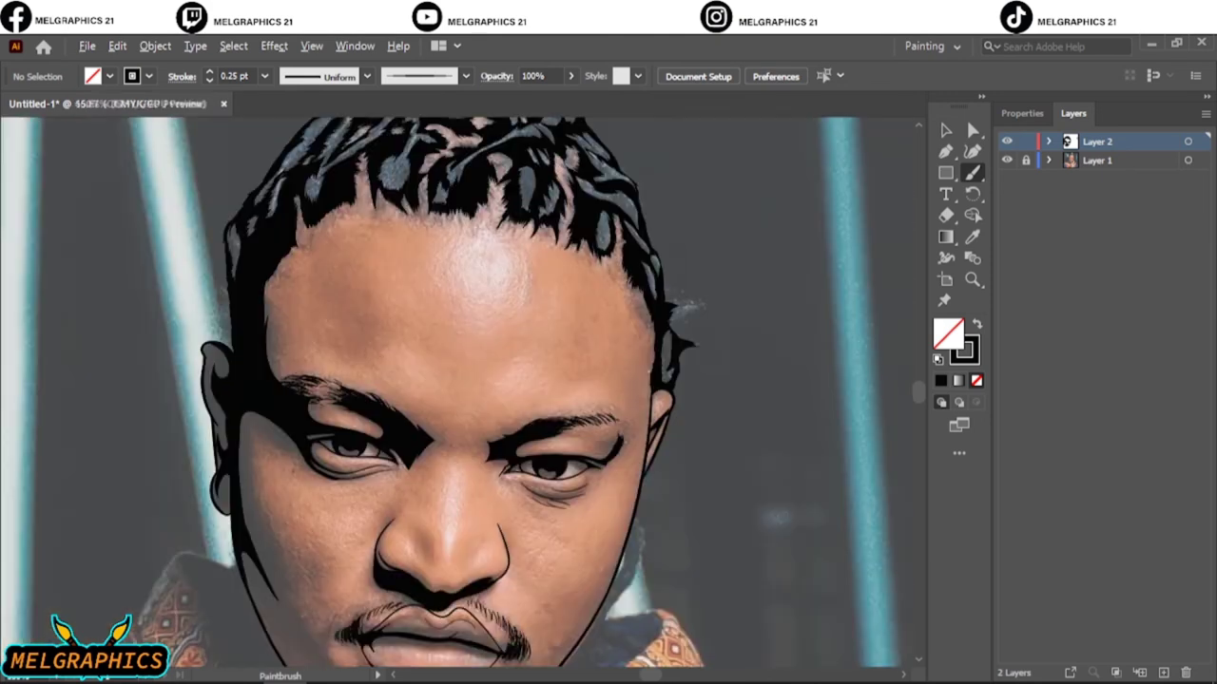
scroll(428, 328, "up", 2)
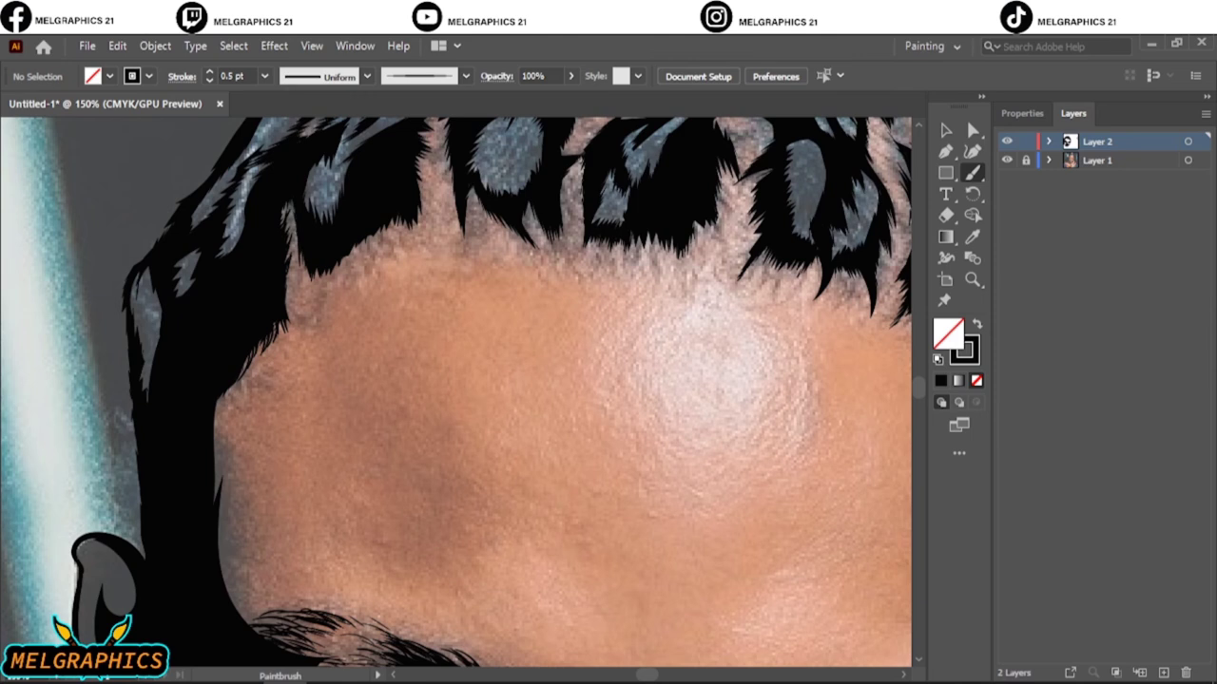
left_click_drag(365, 238, 343, 270)
left_click_drag(381, 228, 352, 264)
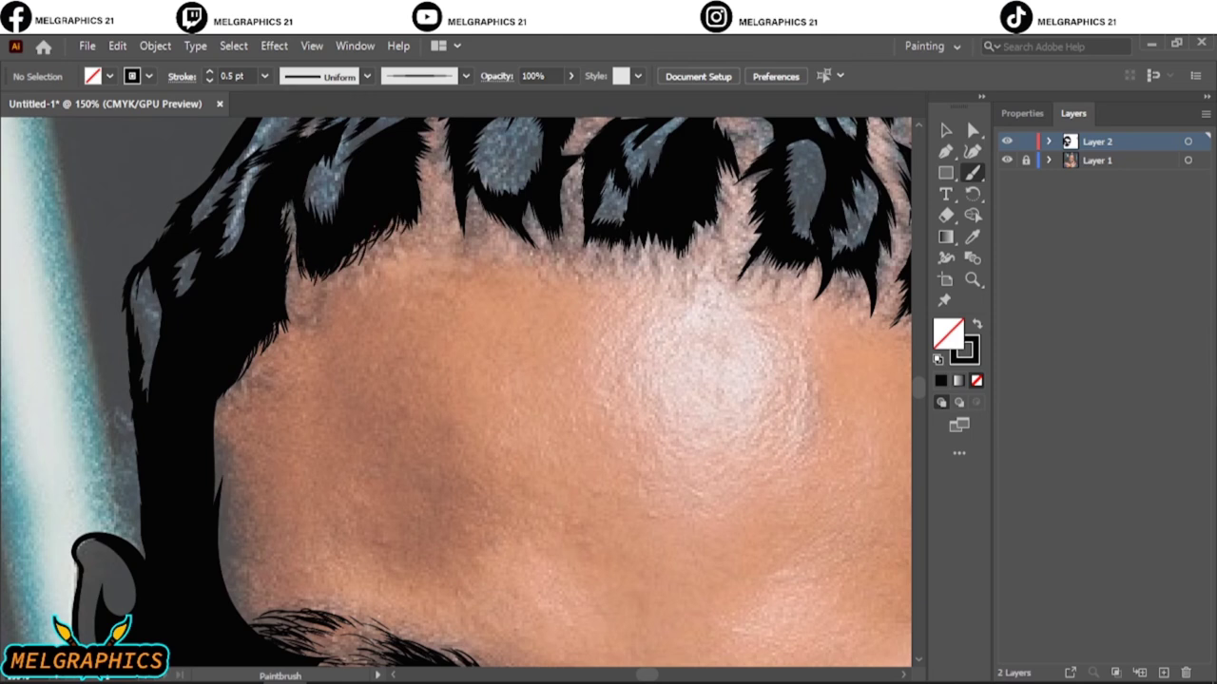
scroll(456, 394, "up", 1)
scroll(456, 395, "up", 3)
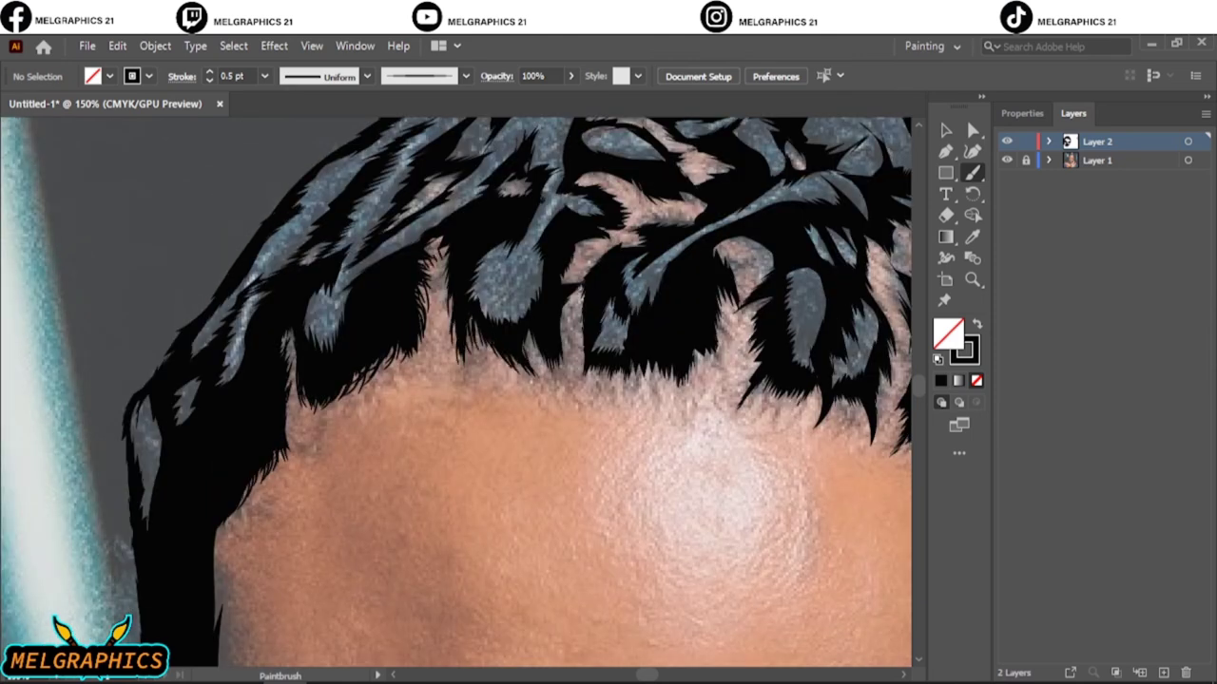
mouse_move(569, 304)
left_mouse_down()
mouse_move(559, 354)
mouse_move(577, 361)
left_mouse_up()
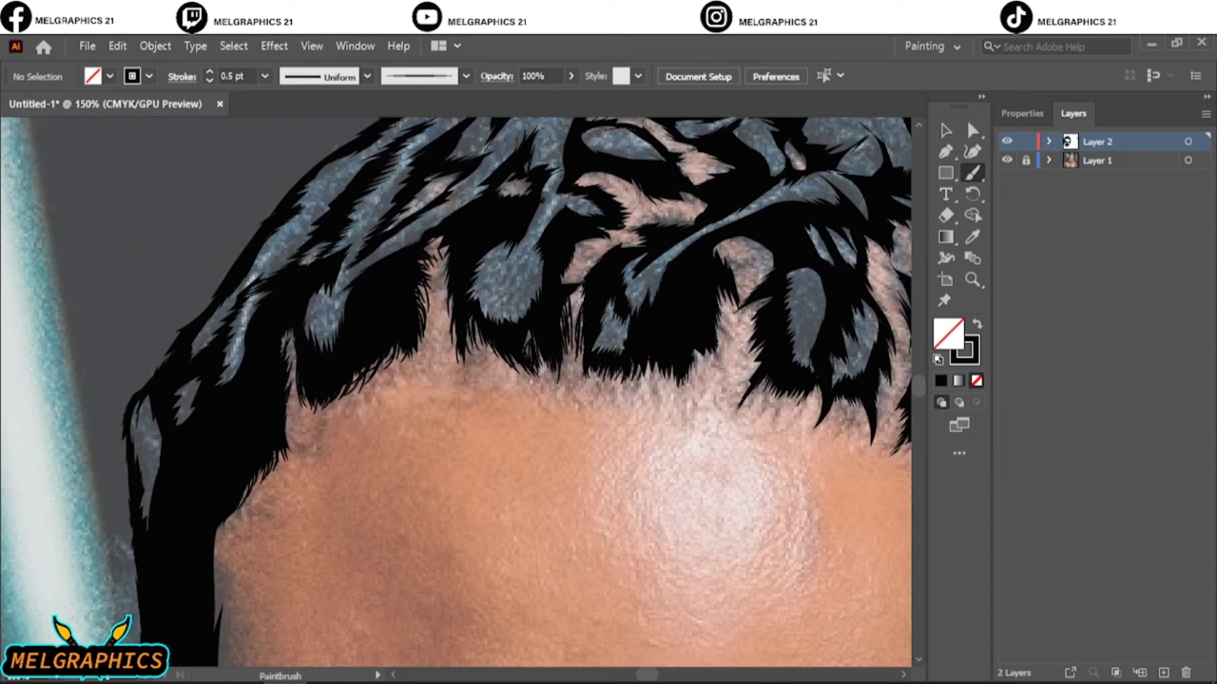
mouse_move(725, 296)
left_mouse_down()
mouse_move(715, 346)
mouse_move(732, 329)
mouse_move(787, 406)
left_mouse_up()
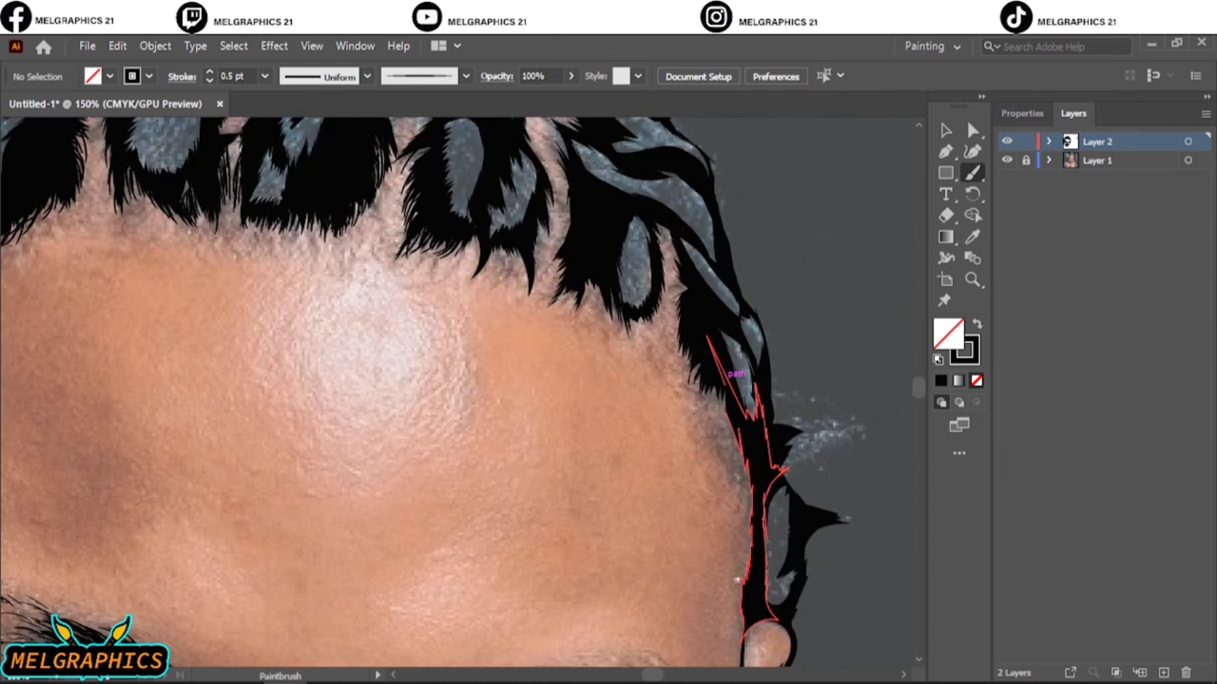
- Add small hair strokes along the middle and right side of the hairline
left_click_drag(521, 245, 516, 278)
mouse_move(505, 251)
left_mouse_down()
mouse_move(502, 281)
mouse_move(553, 291)
left_mouse_up()
left_click_drag(541, 238, 536, 273)
left_click_drag(555, 190, 547, 249)
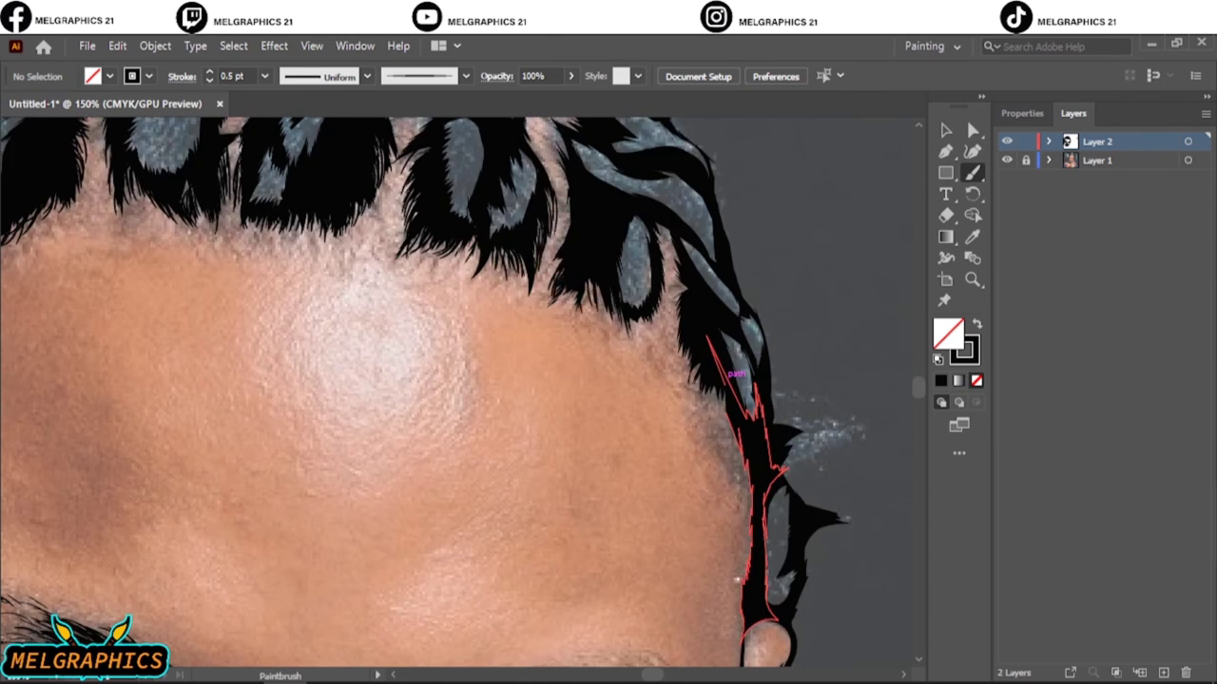
left_click_drag(668, 245, 661, 287)
left_click_drag(669, 260, 663, 301)
mouse_move(682, 289)
left_mouse_down()
mouse_move(669, 332)
mouse_move(686, 392)
left_mouse_up()
left_click_drag(704, 378, 698, 406)
- Darken the right hairline edge and add dark strokes at the left hair tips
left_click_drag(748, 464, 749, 507)
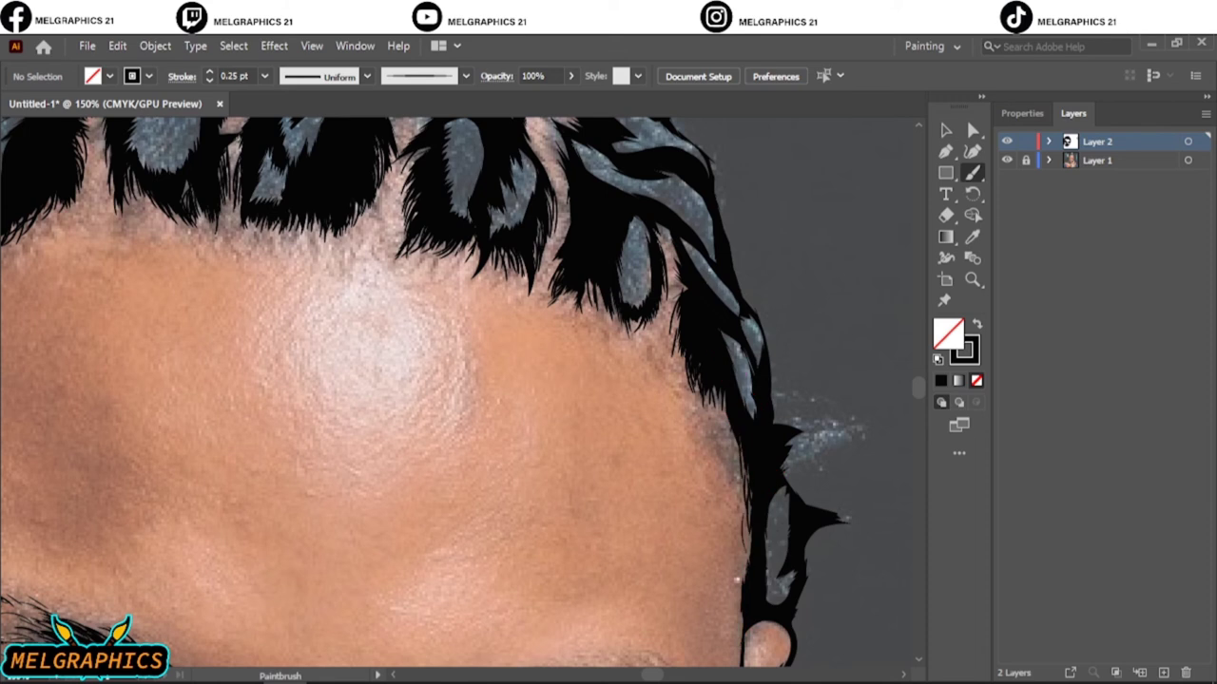
mouse_move(741, 416)
left_mouse_down()
mouse_move(726, 477)
mouse_move(721, 453)
left_mouse_up()
left_click_drag(720, 397, 709, 450)
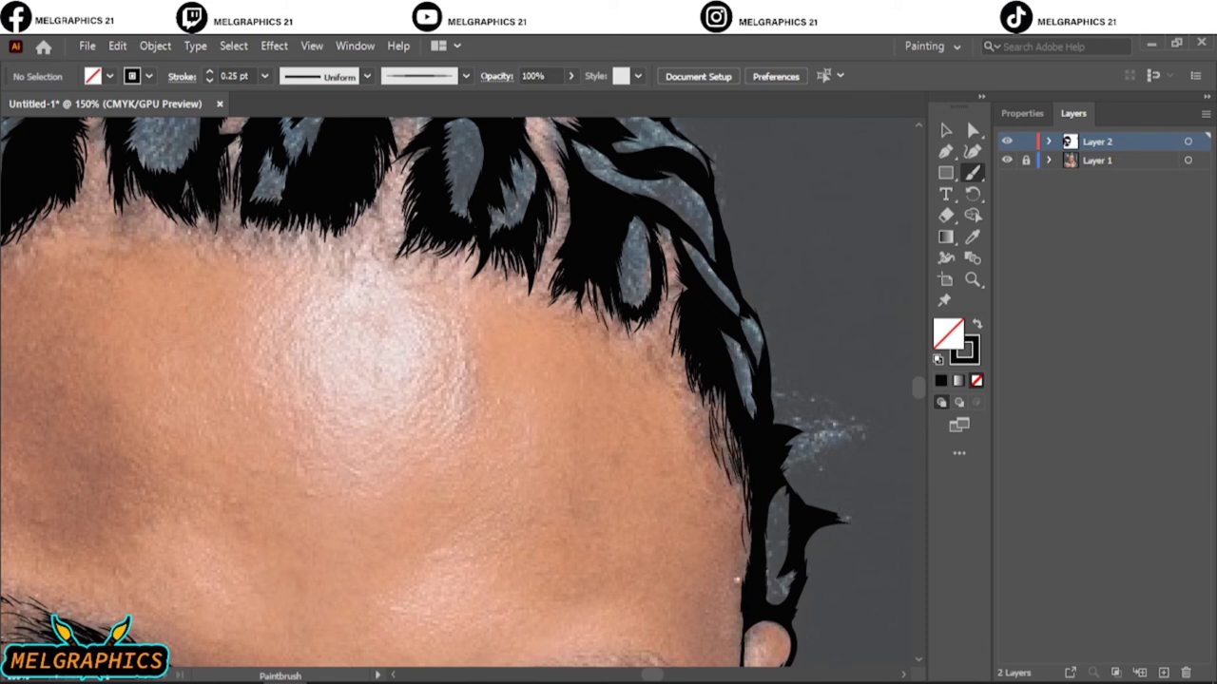
left_click_drag(449, 270, 437, 263)
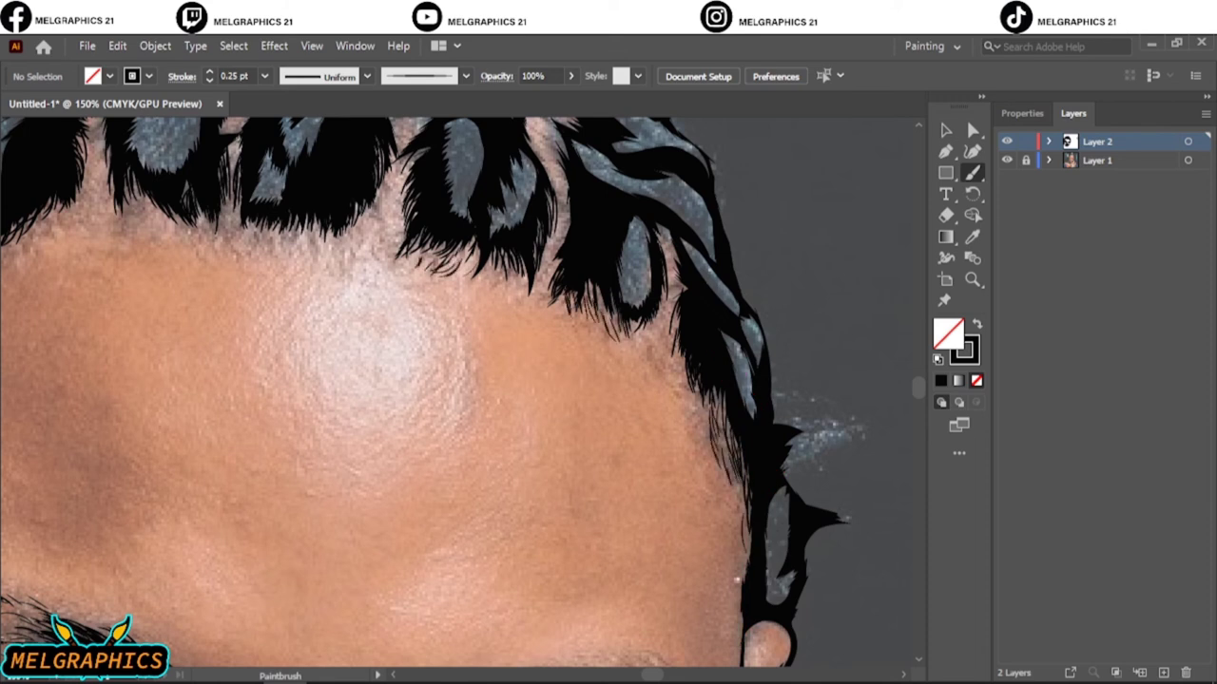
left_click_drag(295, 242, 235, 233)
left_click_drag(244, 244, 133, 224)
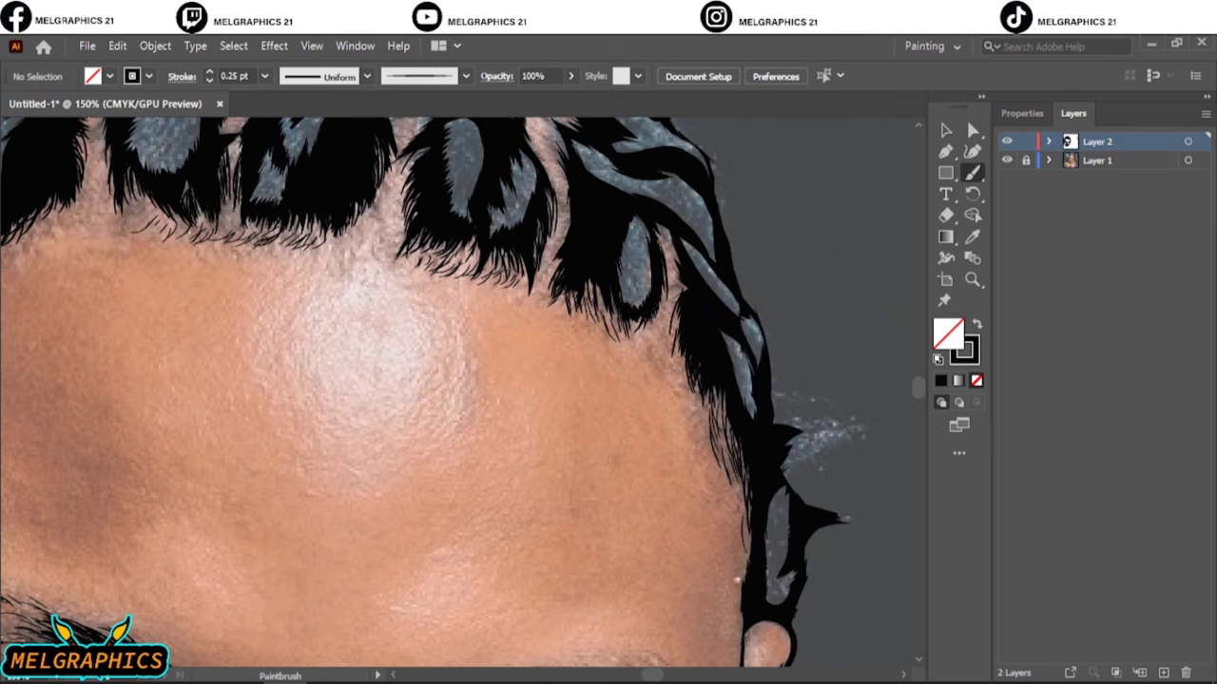
- Toggle the reference photo off and on to check the line art, then fit the artboard
scroll(456, 380, "down", 4)
scroll(409, 380, "up", 4)
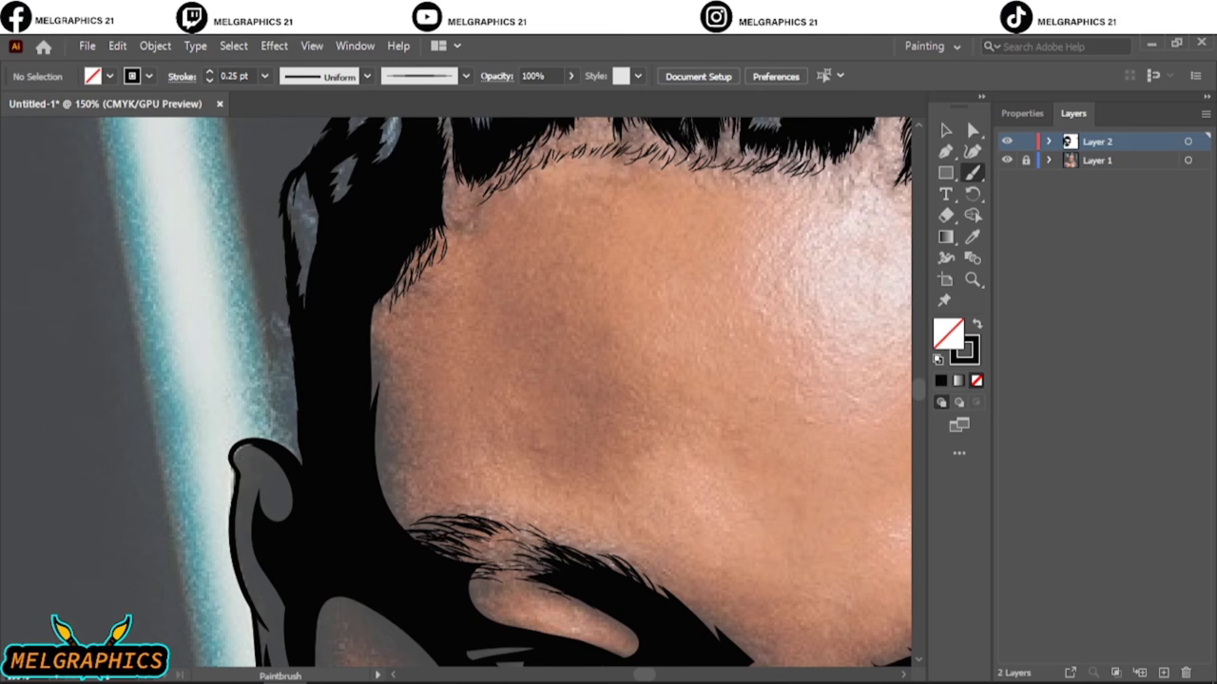
scroll(457, 380, "down", 3)
scroll(456, 380, "down", 3)
left_click(1007, 160)
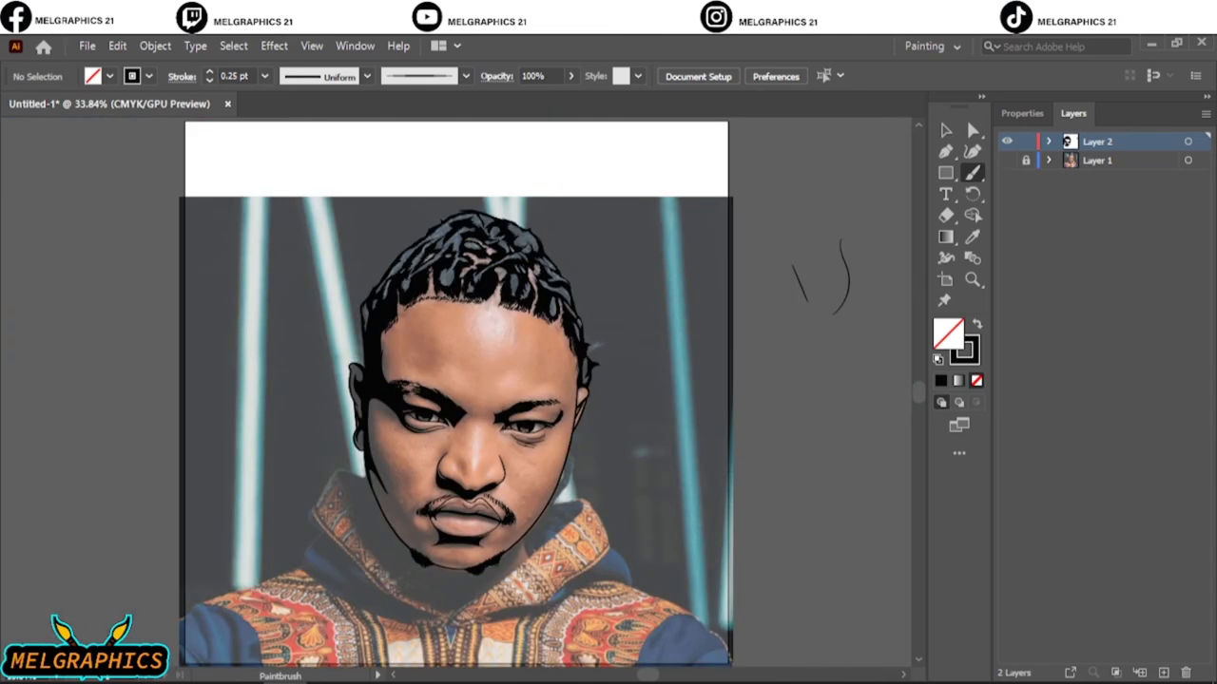
left_click(1007, 160)
scroll(580, 366, "up", 5)
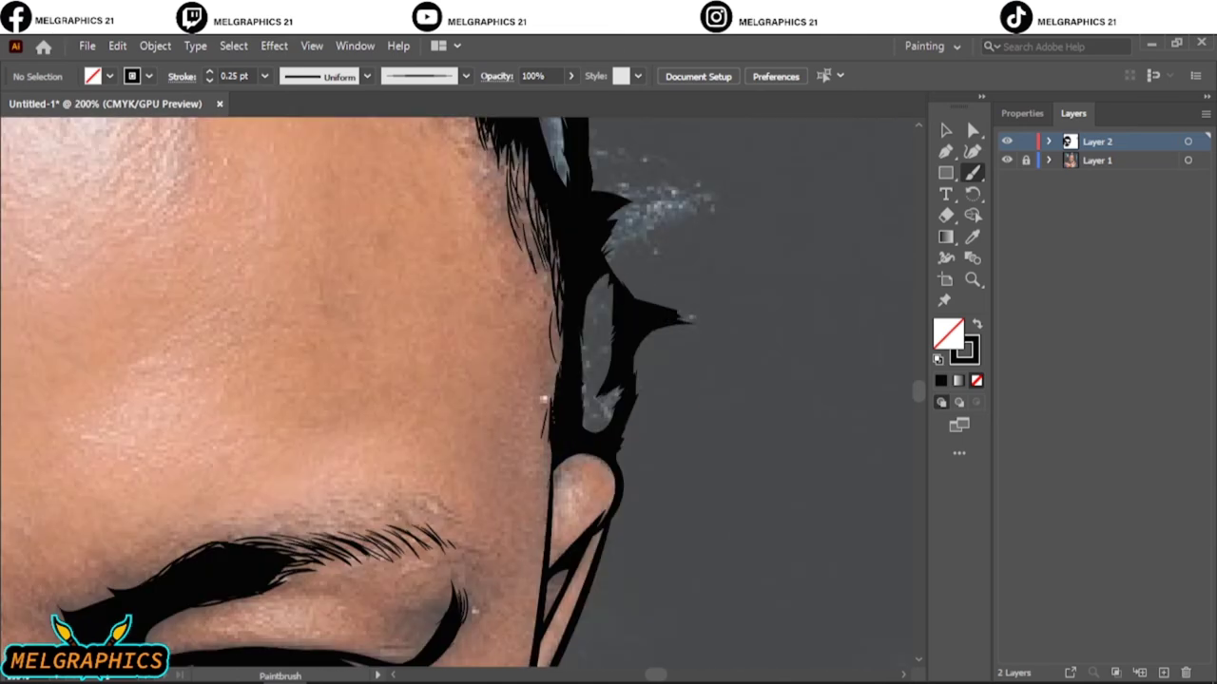
key("v")
key("ctrl+0")
- Select all the line art and combine it with Pathfinder Merge
left_click(1007, 159)
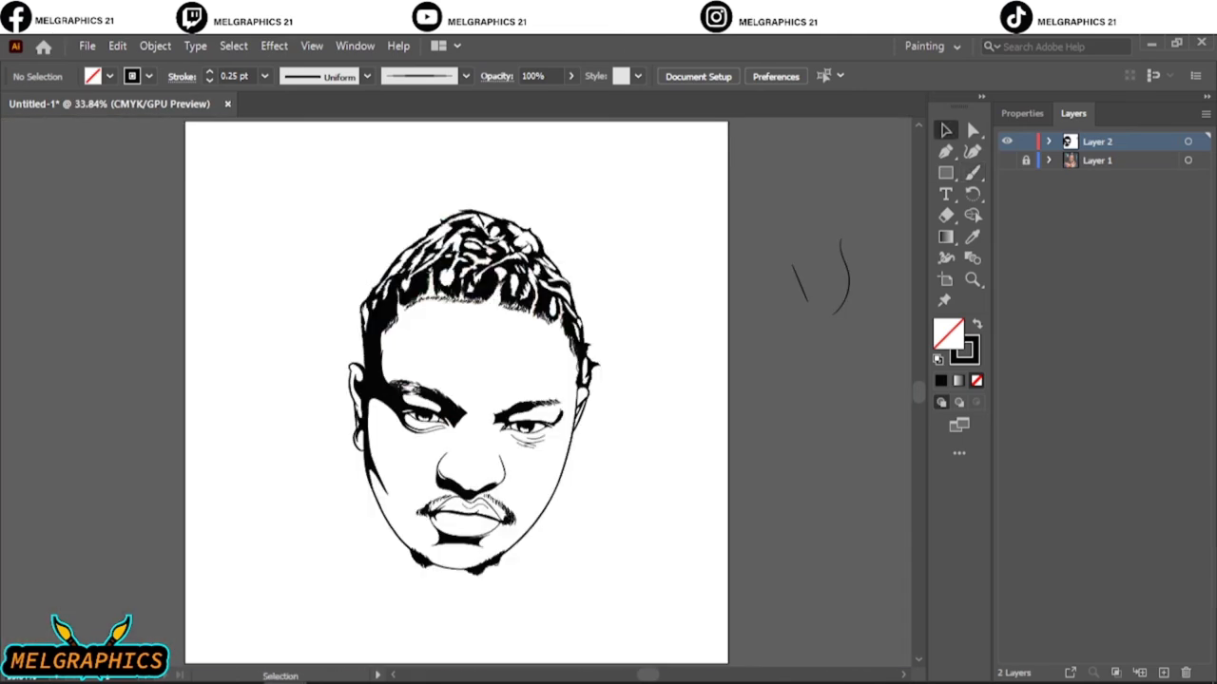
left_click_drag(305, 196, 650, 606)
left_click(155, 46)
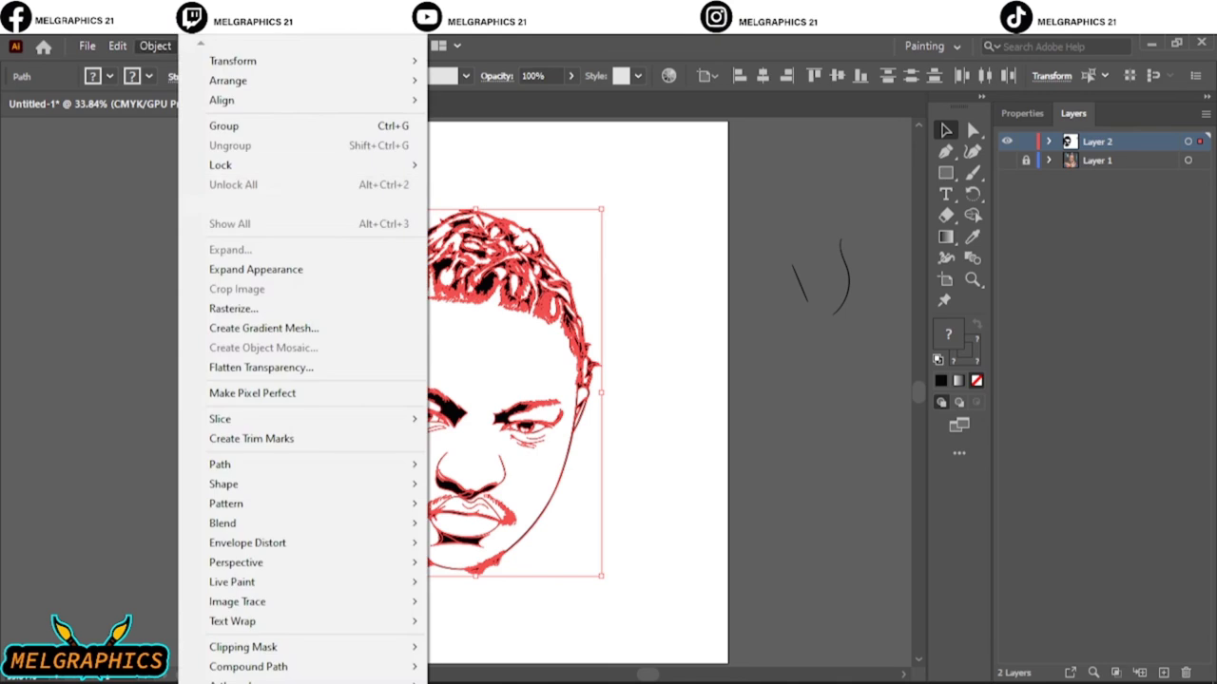
key("Escape")
left_click(1022, 113)
left_click(1191, 551)
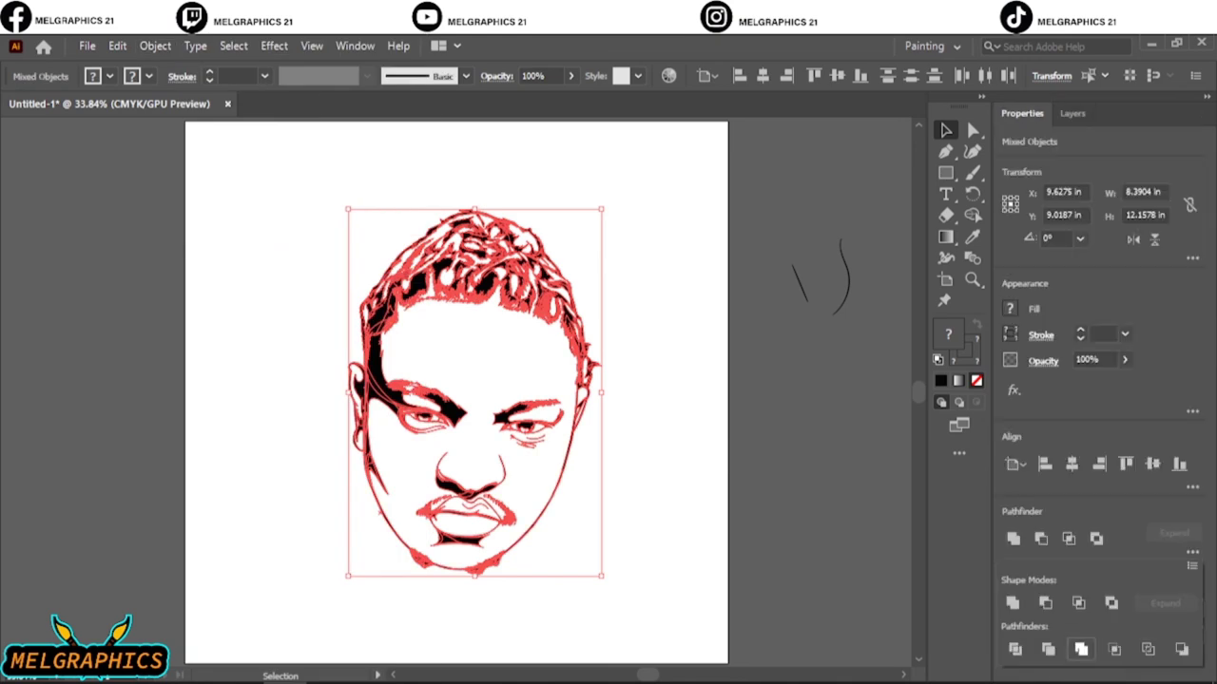
left_click(1081, 649)
key("ctrl+shift+a")
left_click(1072, 113)
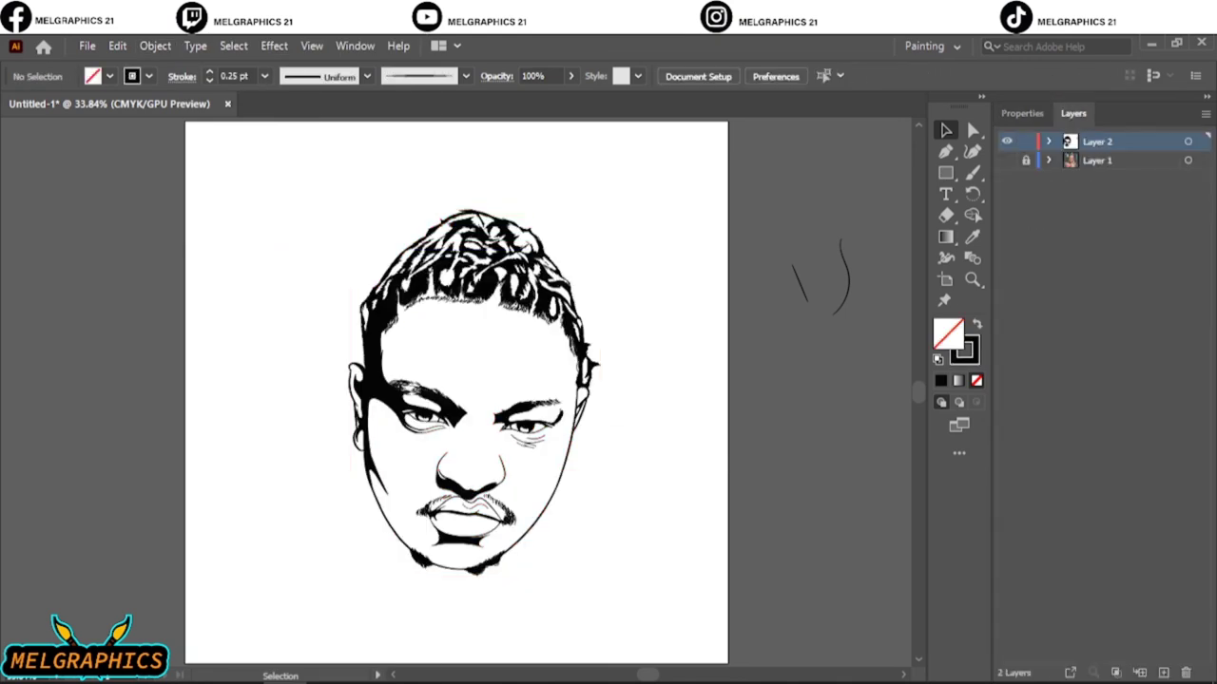
- Duplicate Layer 2 as a locked Layer 2 copy, keeping Layer 2 active
left_click_drag(1097, 141, 1162, 672)
left_click(1025, 141)
left_click(1096, 159)
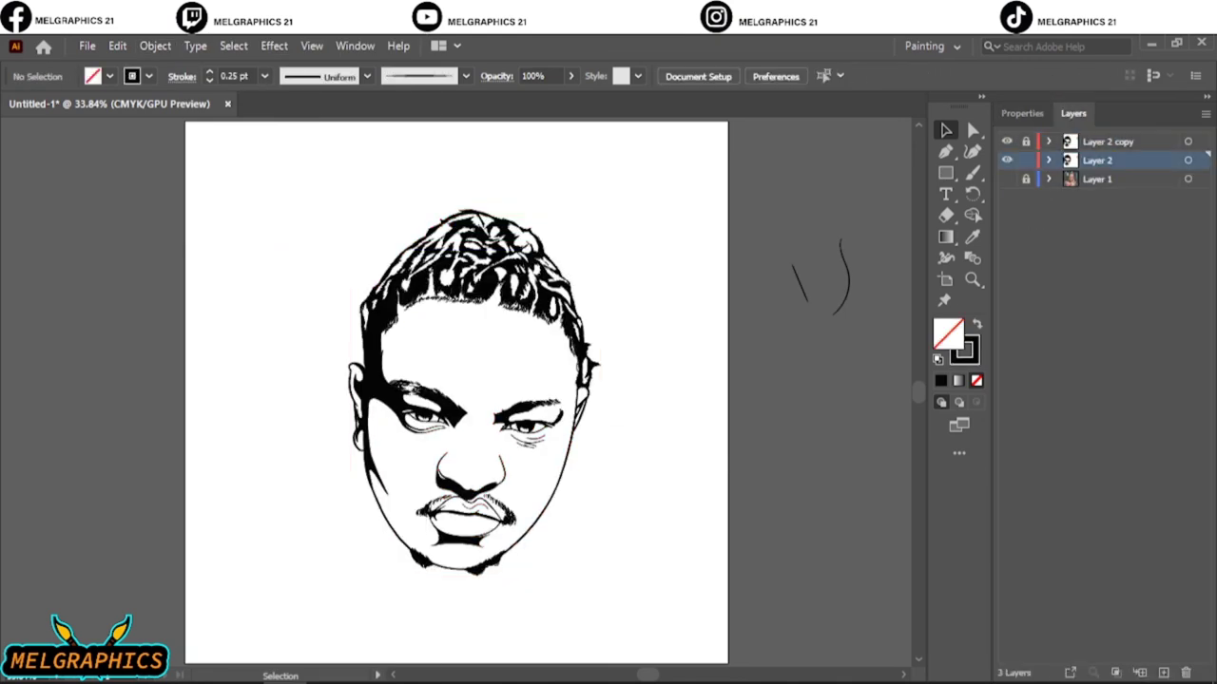
- Set the stroke to None and the fill to brown
left_click(148, 76)
left_click(11, 106)
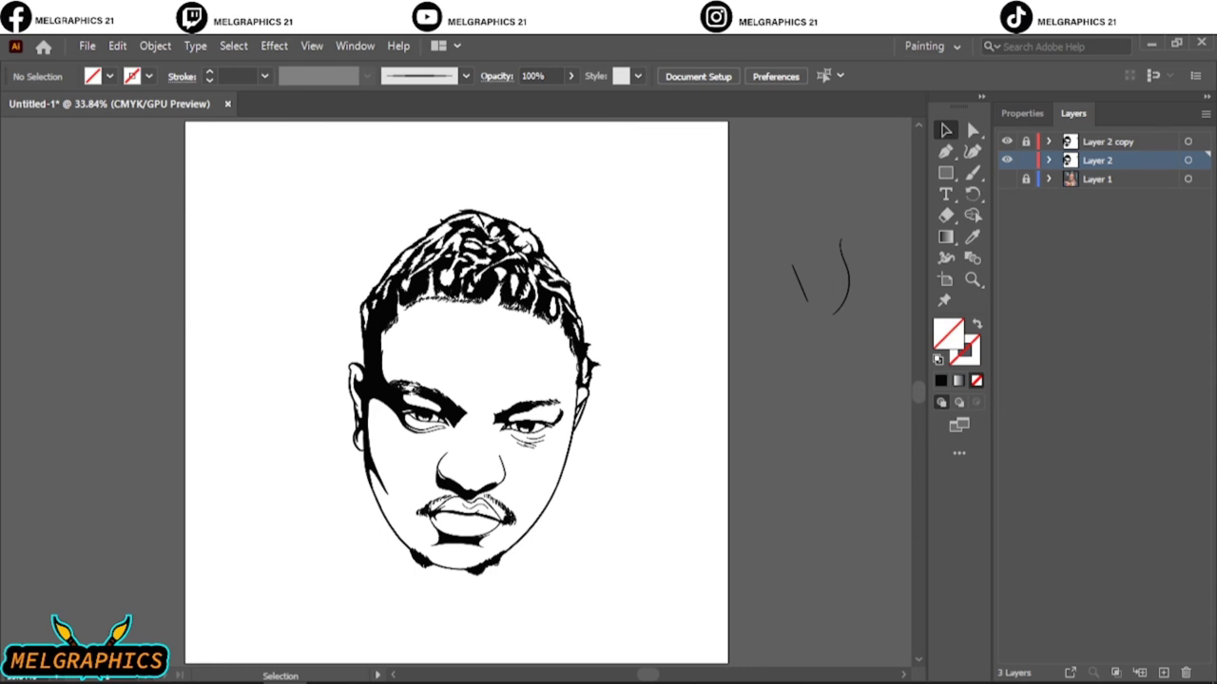
left_click(110, 76)
left_click(125, 131)
key("Escape")
- Draw a brown rectangle covering the whole face
key("m")
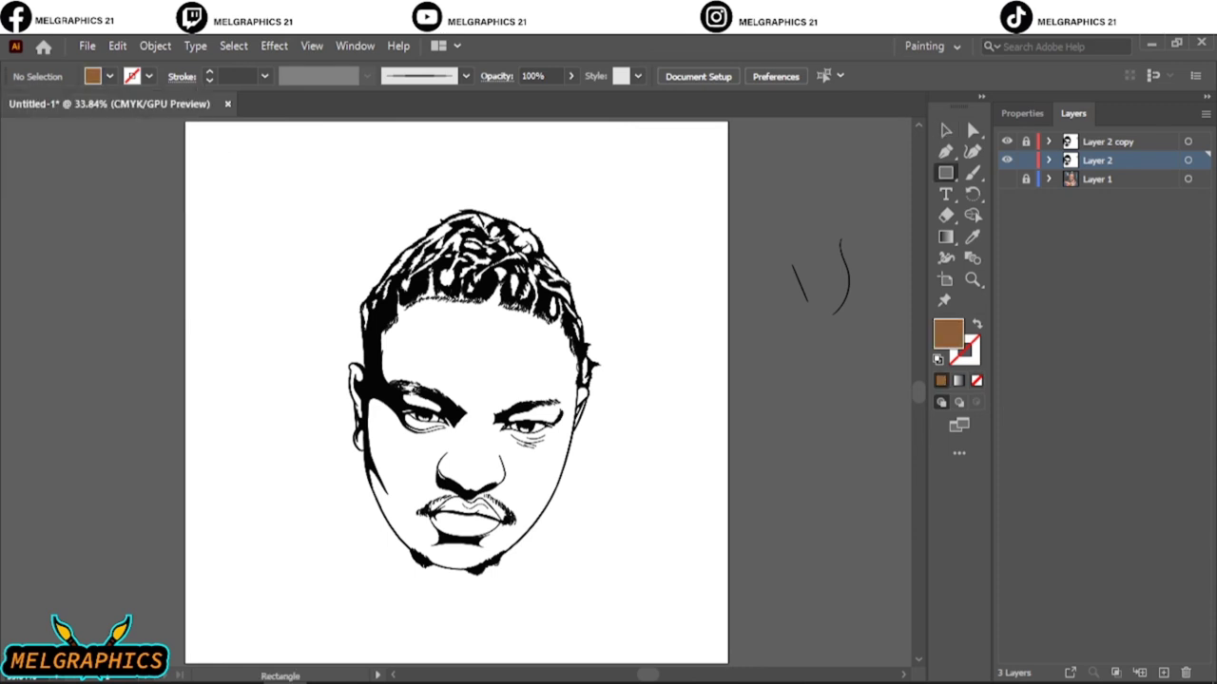
mouse_move(276, 197)
left_mouse_down()
mouse_move(678, 583)
mouse_move(674, 594)
left_mouse_up()
double_click(947, 332)
left_click(945, 462)
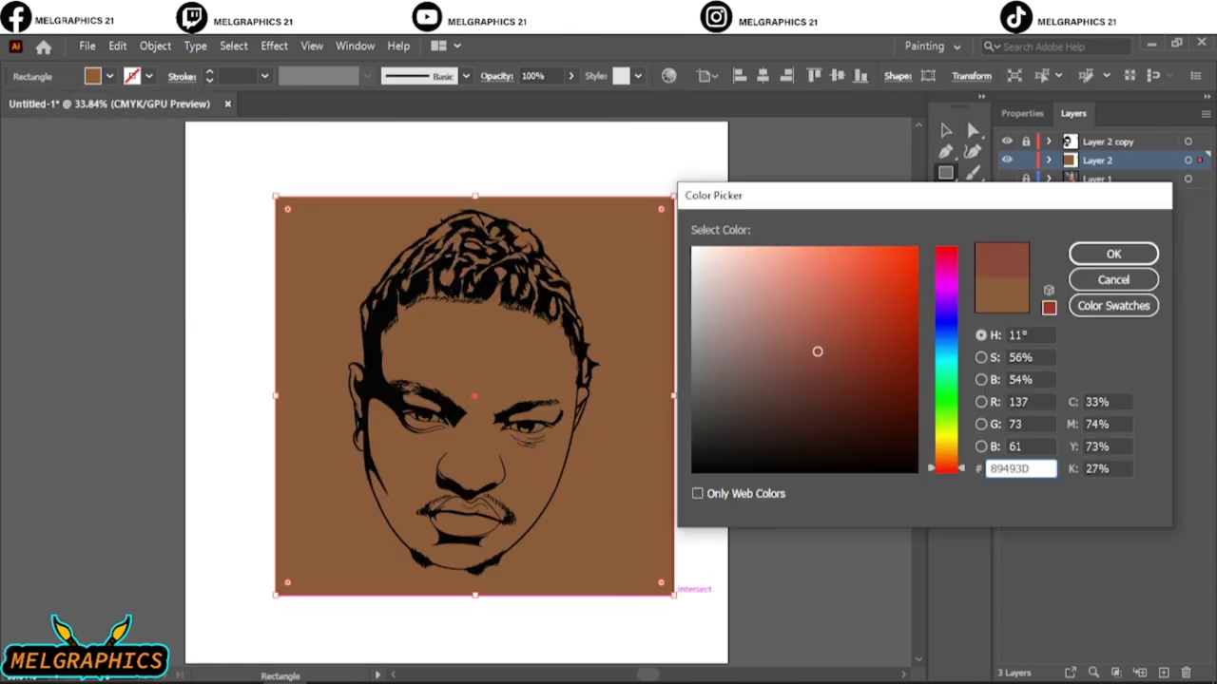
left_click(1113, 253)
key("ctrl+z")
double_click(947, 332)
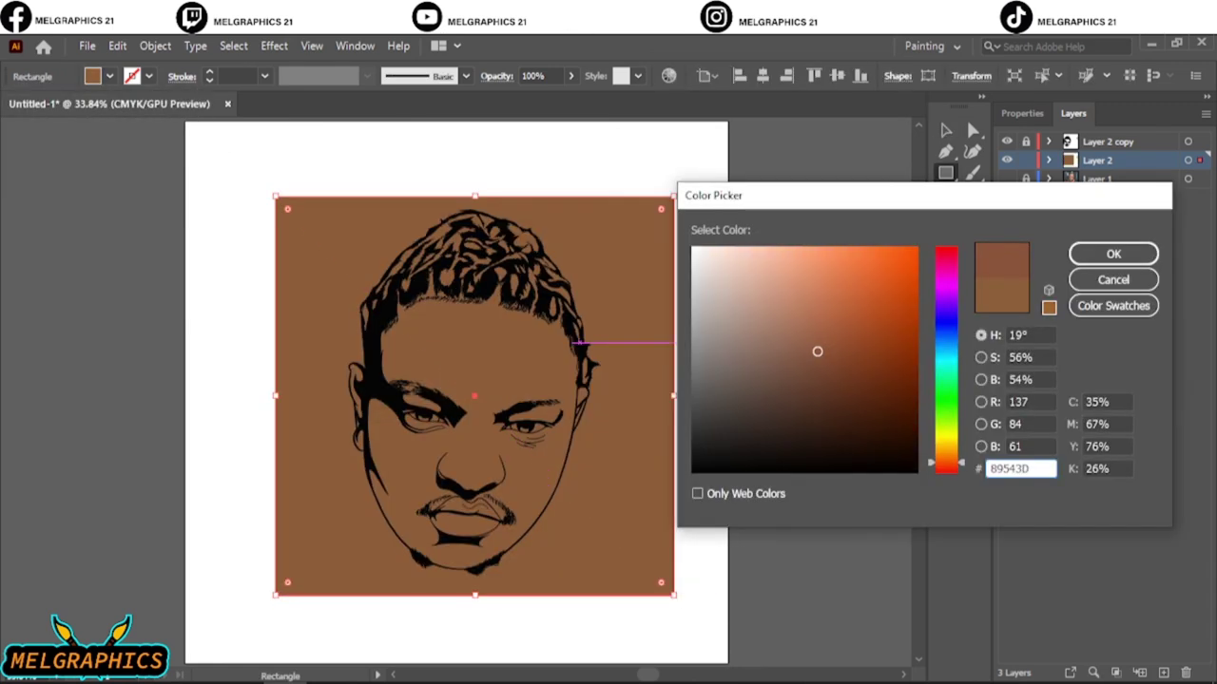
key("Return")
- Give the rectangle a reddish-brown A86751 fill and send it behind the line art
left_click(110, 76)
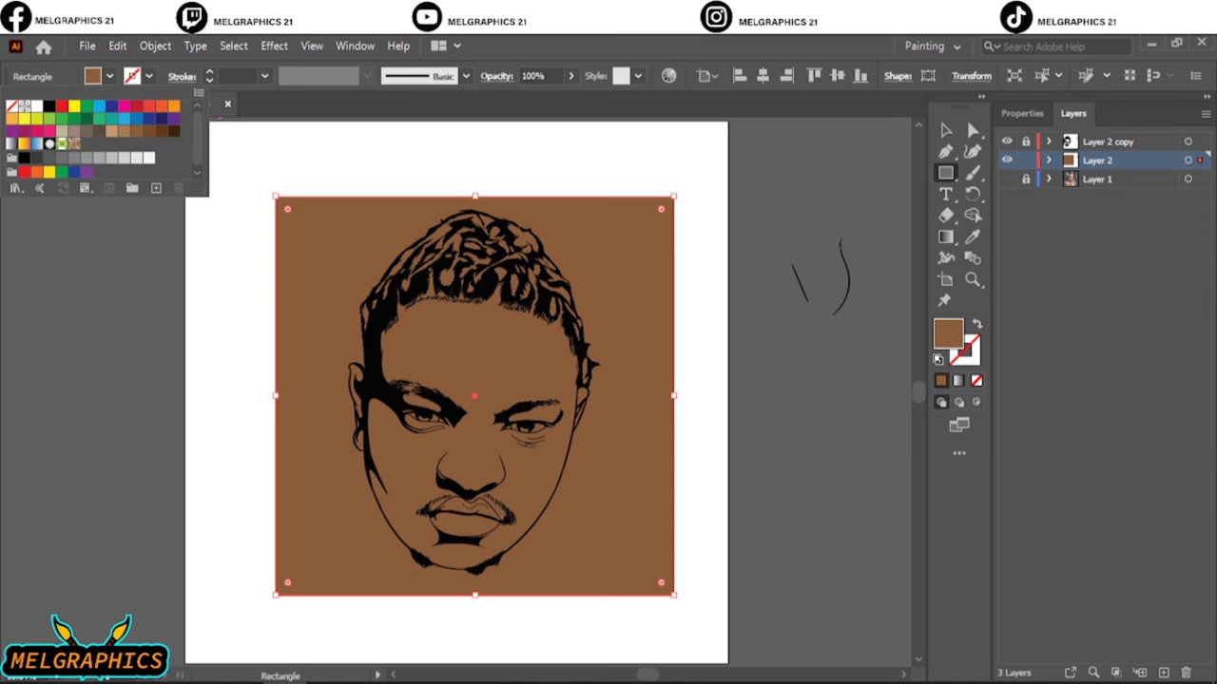
left_click(125, 131)
double_click(947, 333)
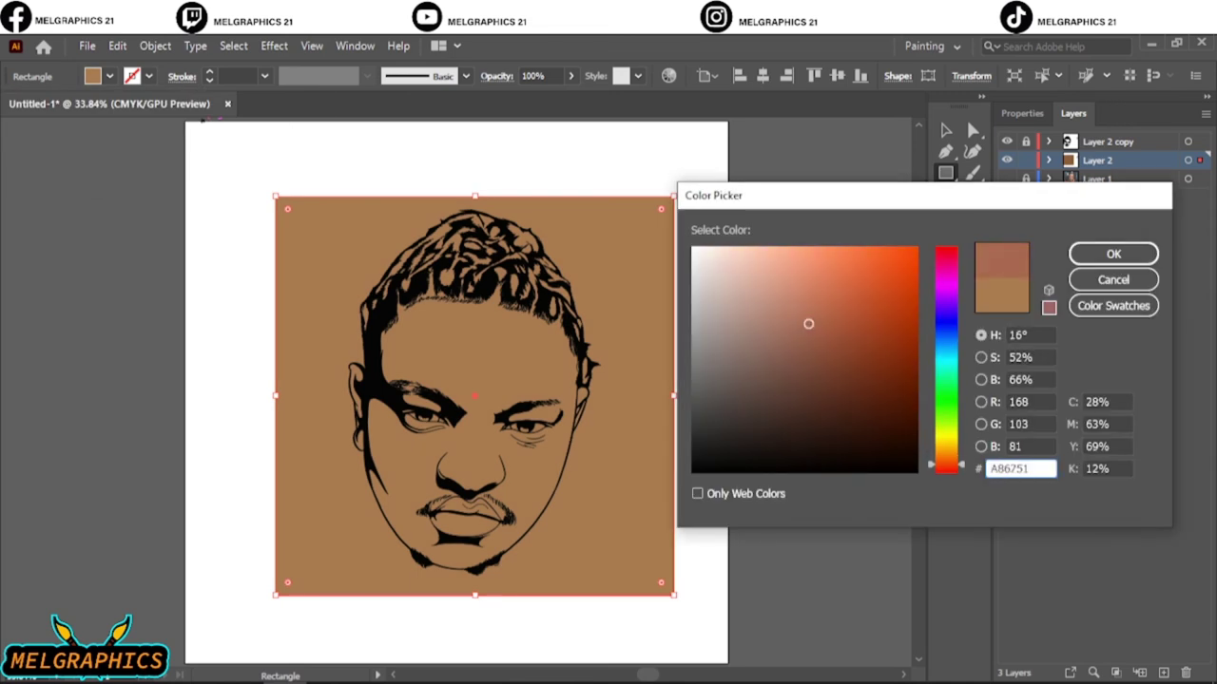
key("Return")
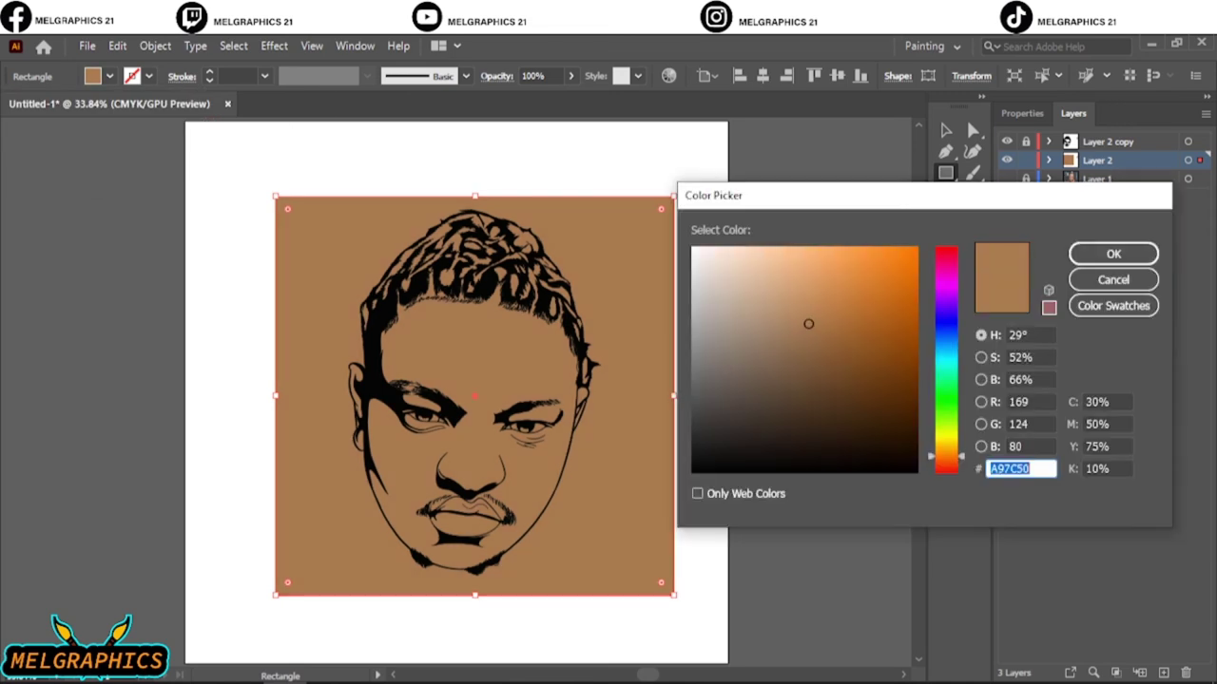
right_click(650, 269)
left_click(898, 613)
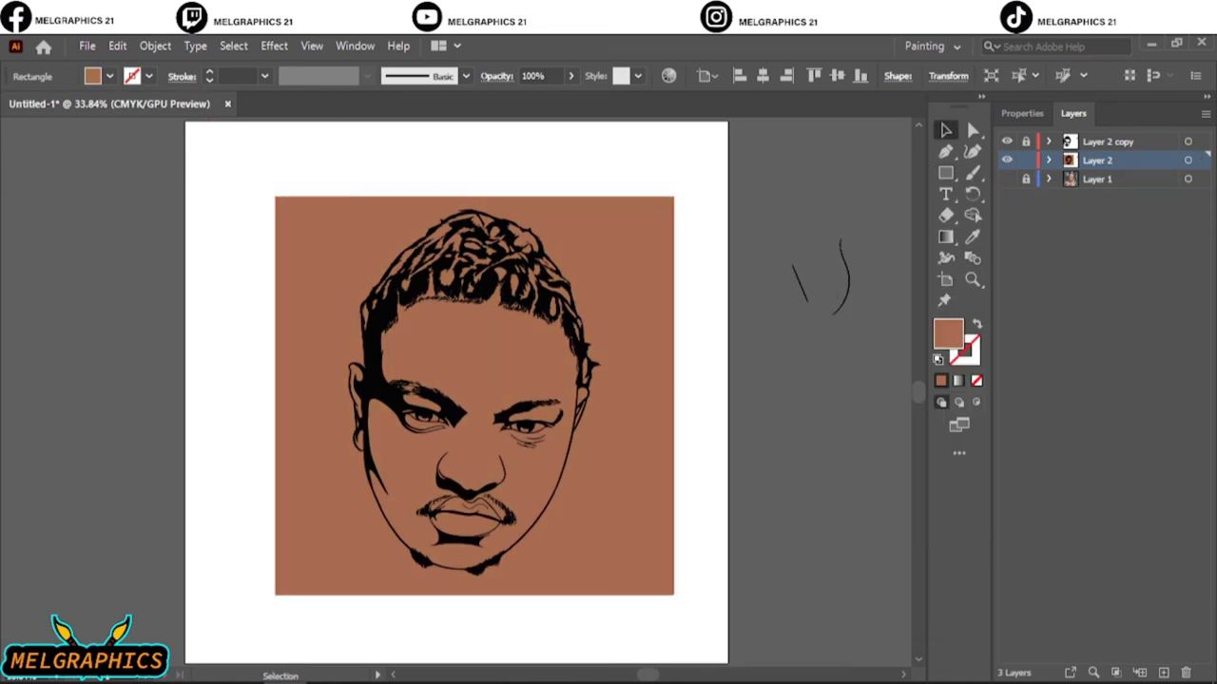
- Adjust the fill colour by Cyan -4, Magenta 4, Yellow 6 and Black 7
key("v")
key("ctrl+shift+a")
left_click(117, 46)
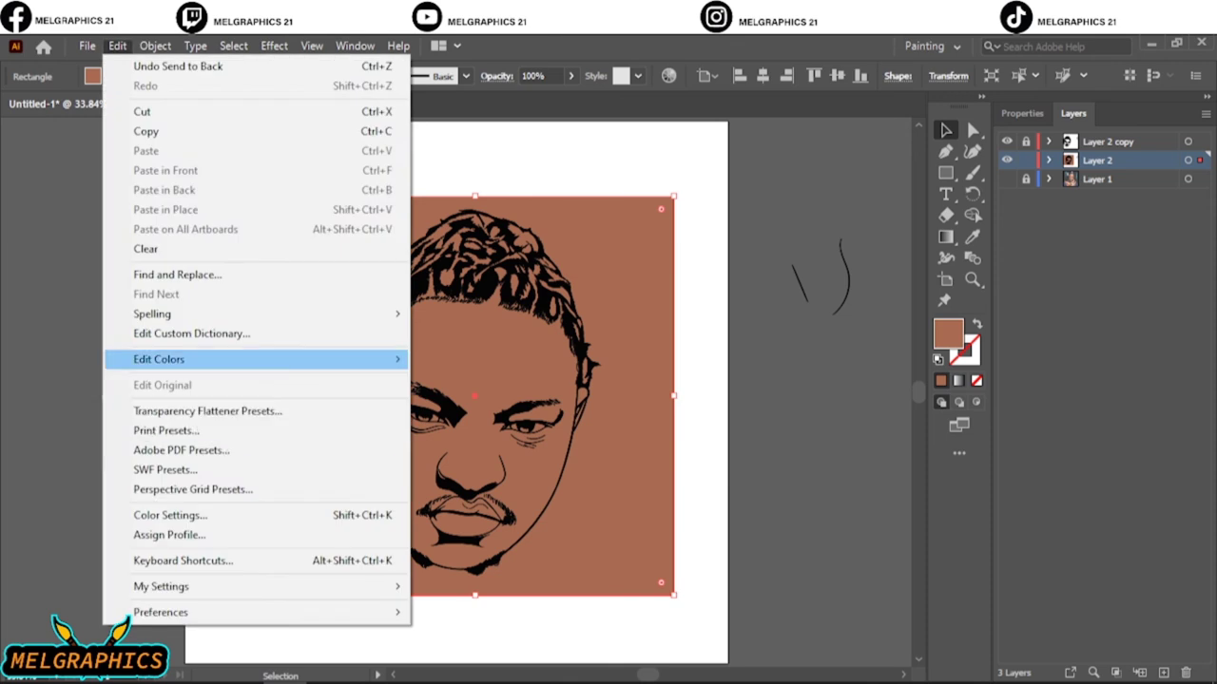
left_click(466, 378)
key("Tab")
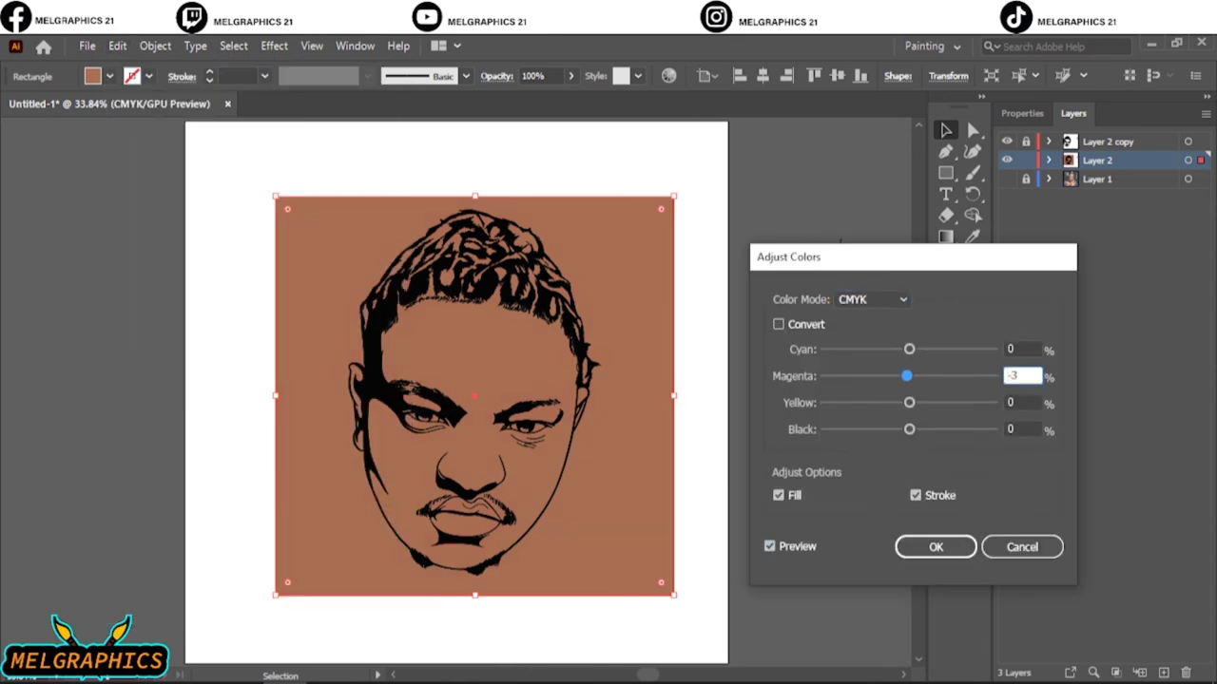
type("4")
key("shift+Tab")
type("-4")
key("Tab")
key("Tab")
type("11")
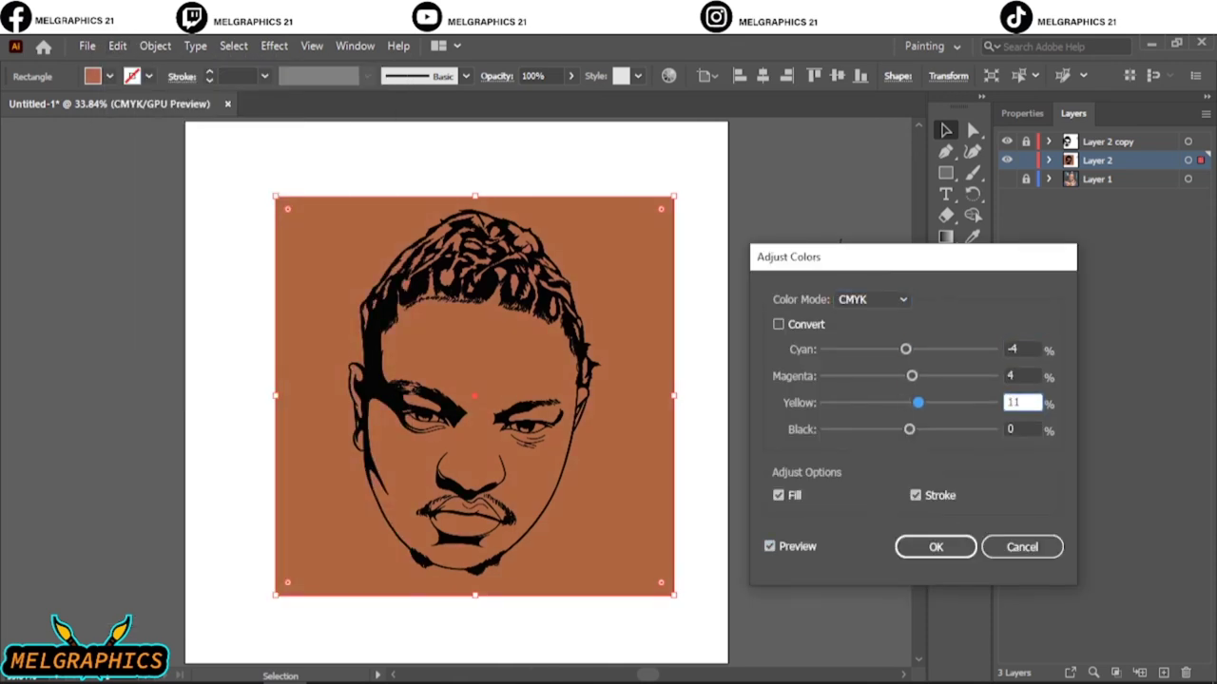
type("6")
key("Tab")
type("7")
key("Return")
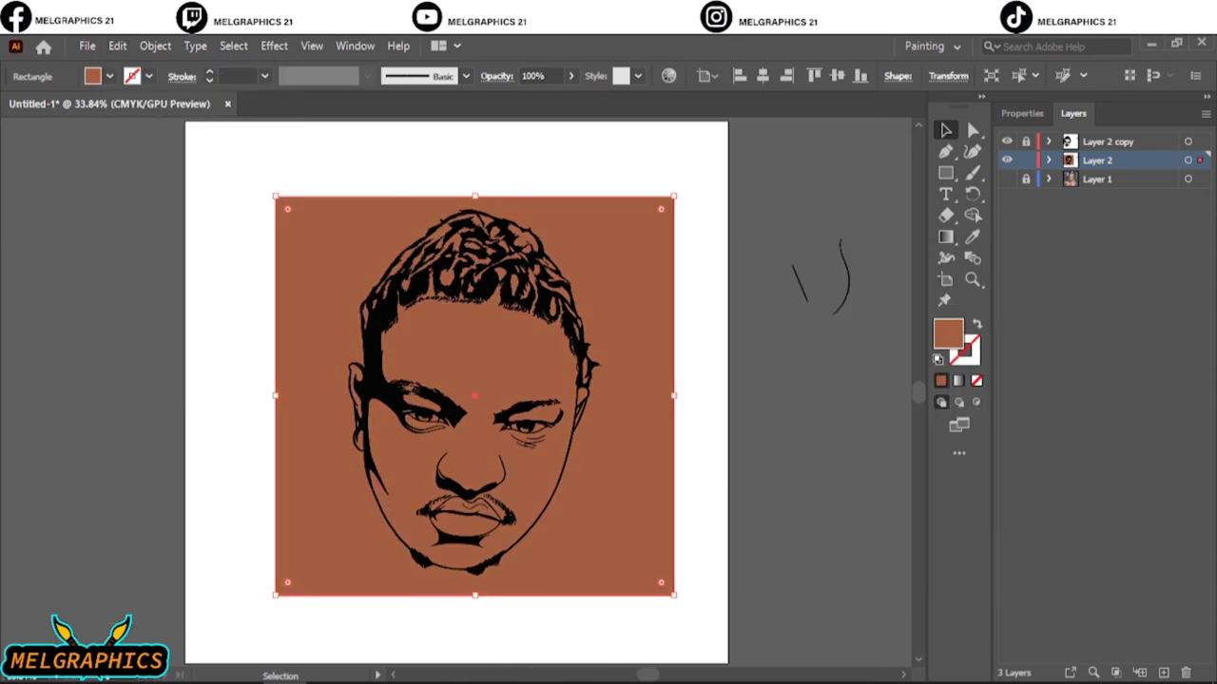
- Merge the rectangle with the line art and delete the brown area outside the head
key("ctrl+shift+a")
key("ctrl+a")
left_click(1191, 552)
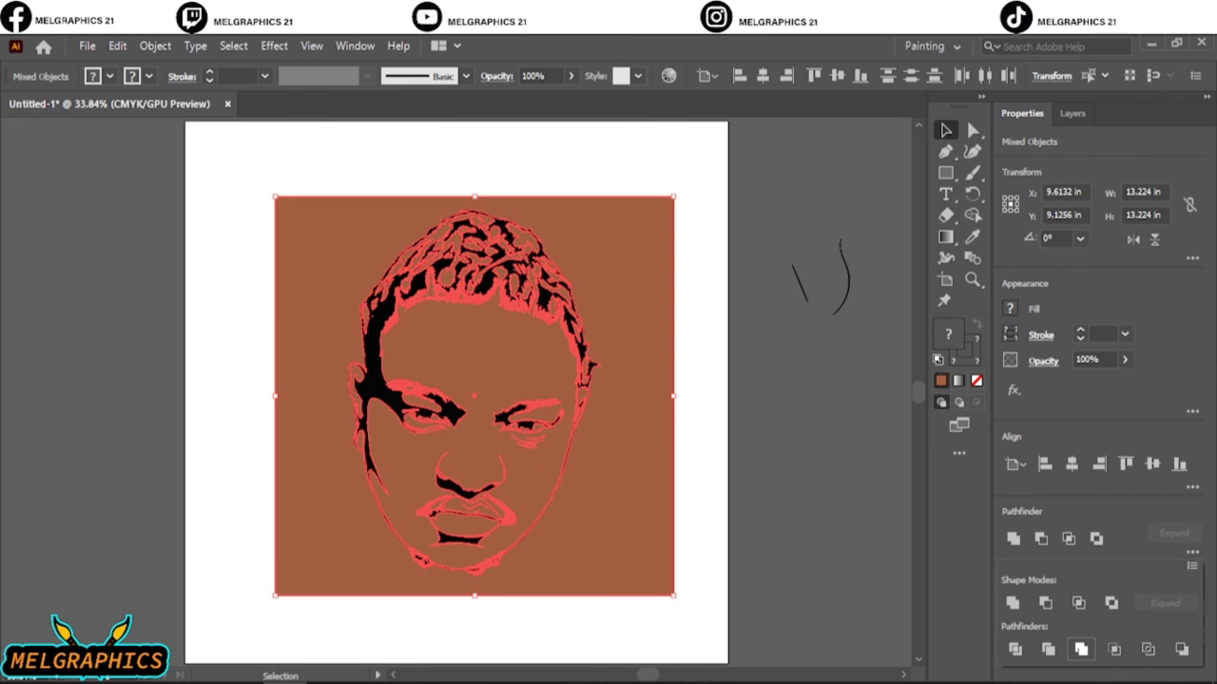
left_click(1081, 649)
key("ctrl+shift+a")
right_click(660, 123)
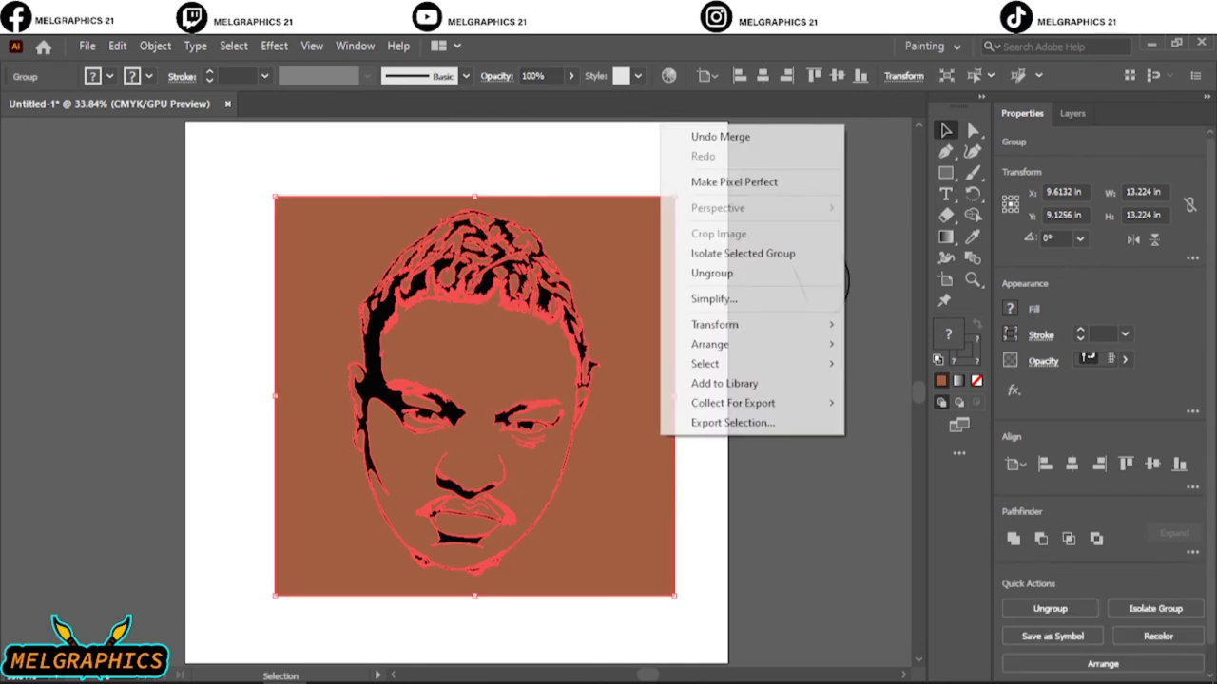
key("Escape")
double_click(671, 282)
key("Delete")
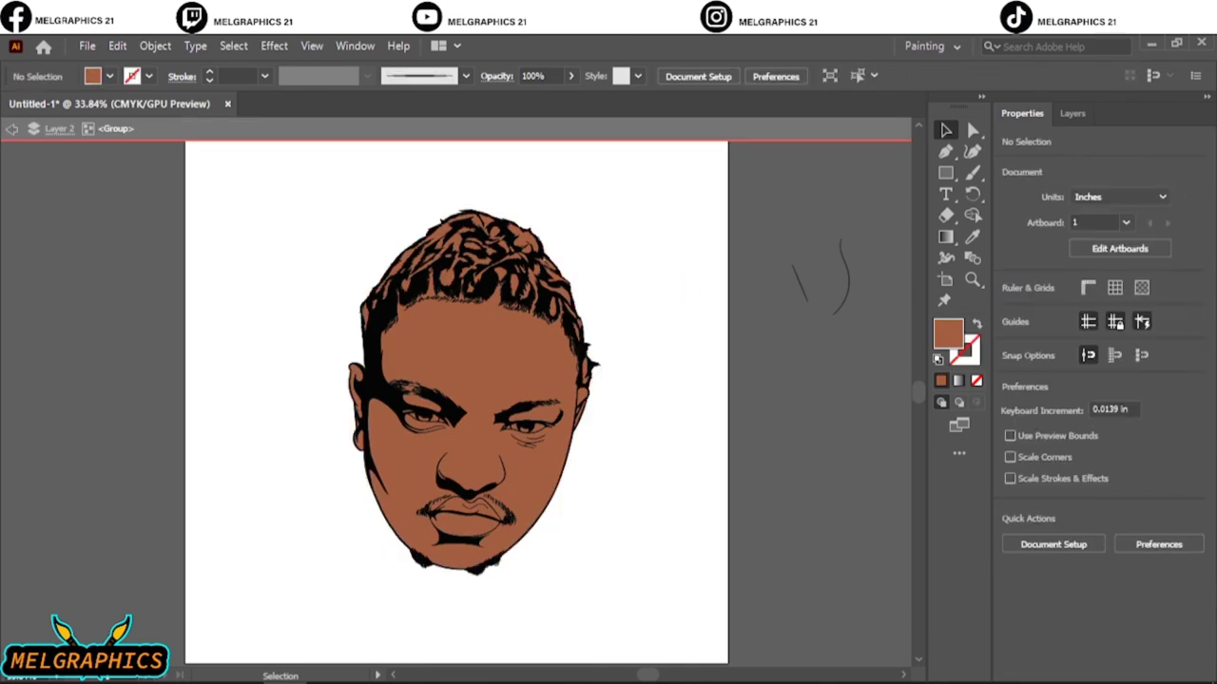
- Zoom in on the lips and try a reddish lip fill, then undo it
left_click(480, 537)
key("ctrl+1")
key("ctrl+plus")
key("ctrl+plus")
key("ctrl+plus")
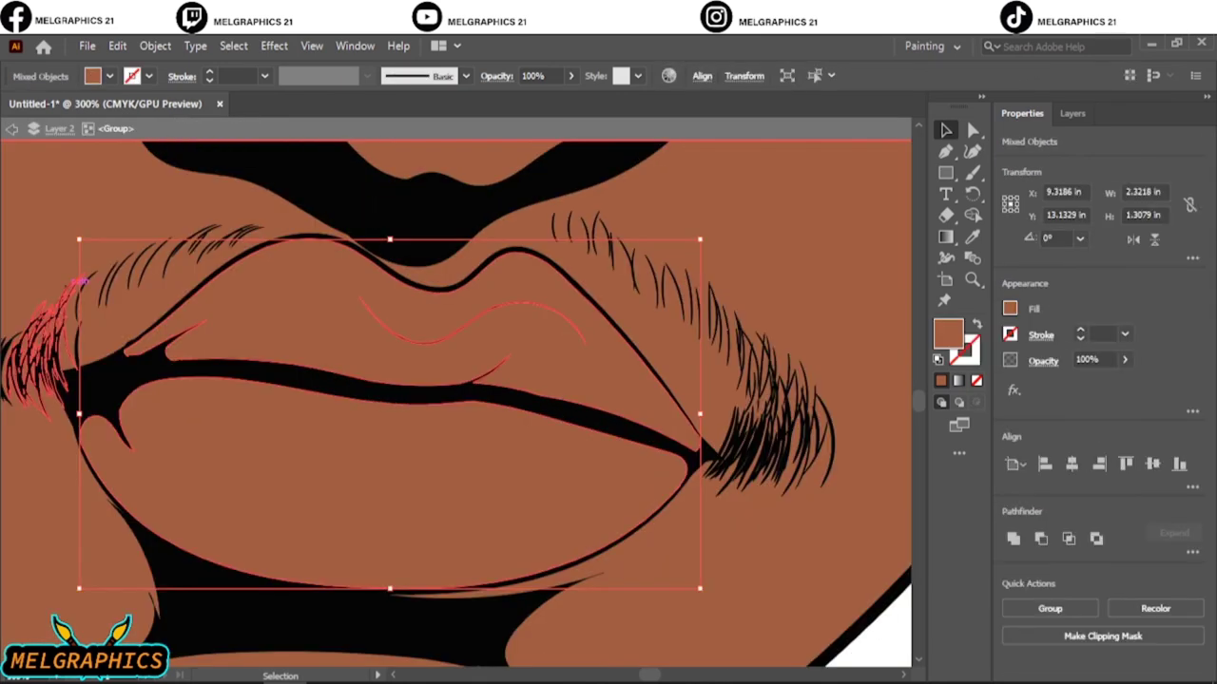
double_click(946, 333)
key("ctrl+v")
key("Return")
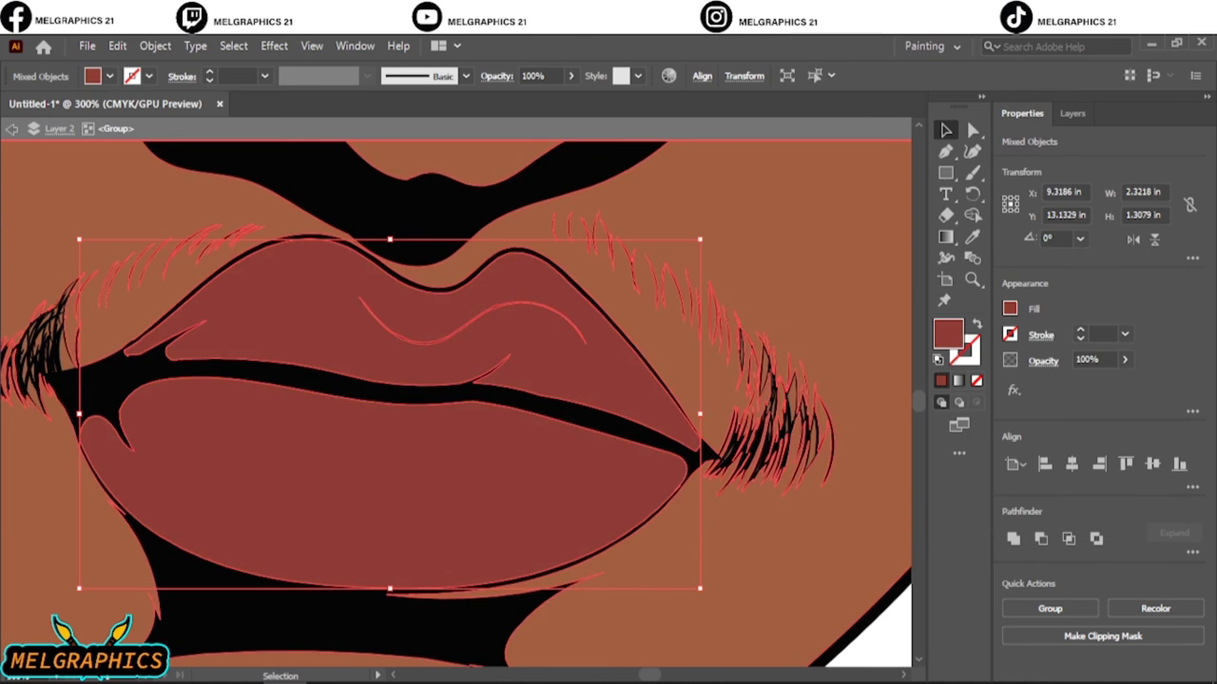
key("ctrl+z")
key("ctrl+z")
- Colour the lower lip reddish C16756 and try 914C34 on the upper lip
double_click(948, 332)
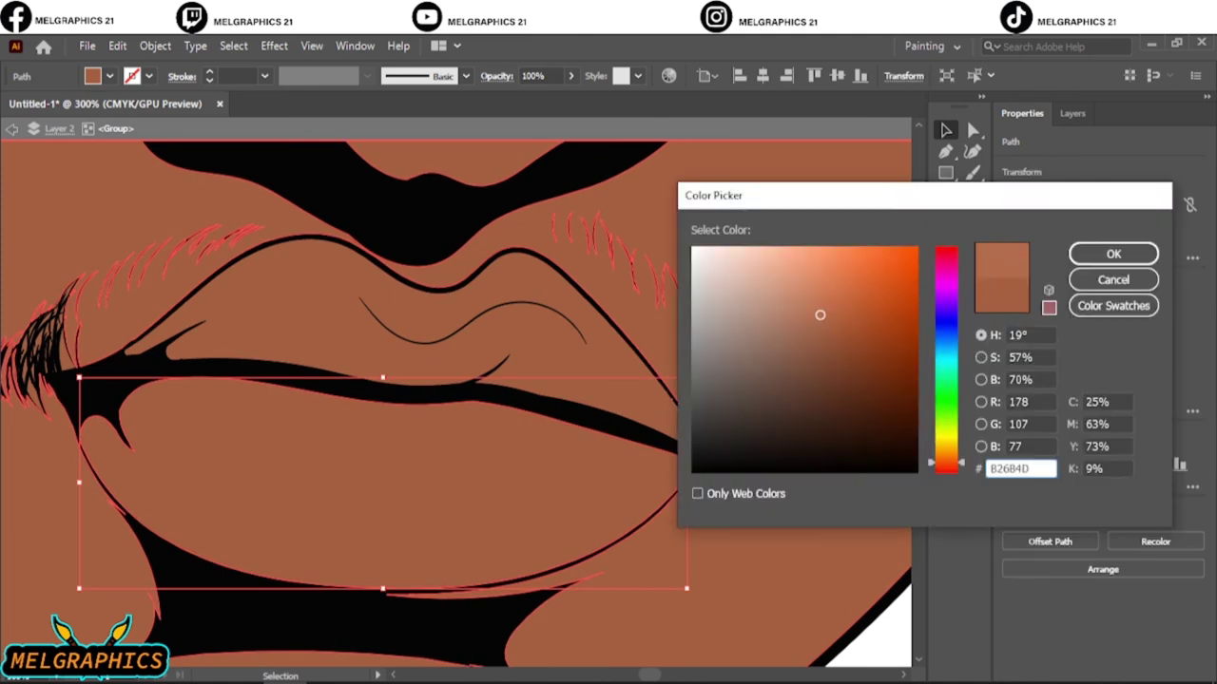
key("Return")
left_click(285, 304)
double_click(948, 332)
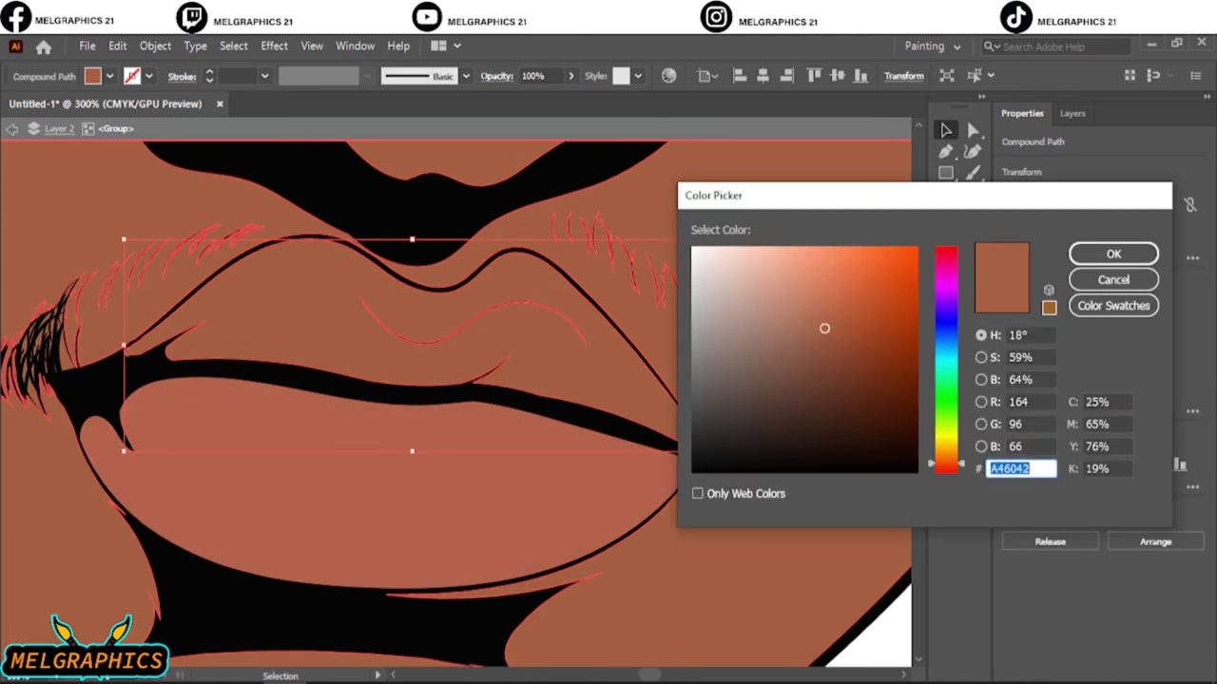
type("914C34")
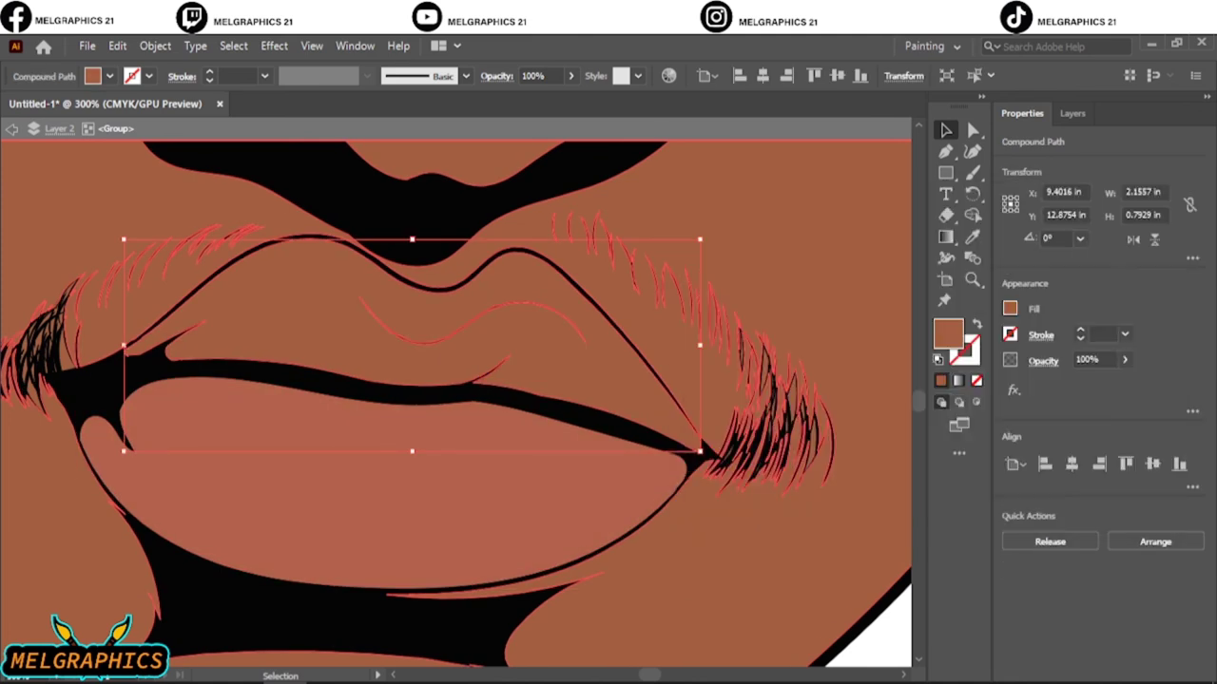
key("Return")
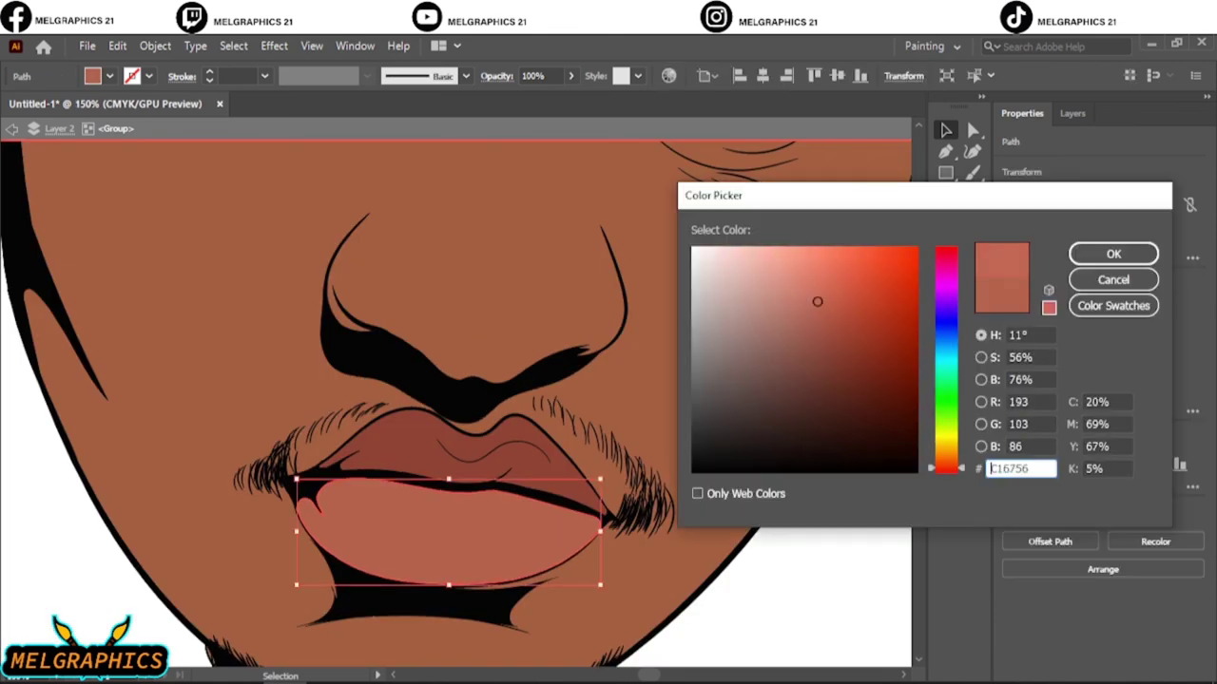
key("Return")
- Set the upper lip to the darker red-brown 7A332B
left_click(476, 437)
double_click(947, 333)
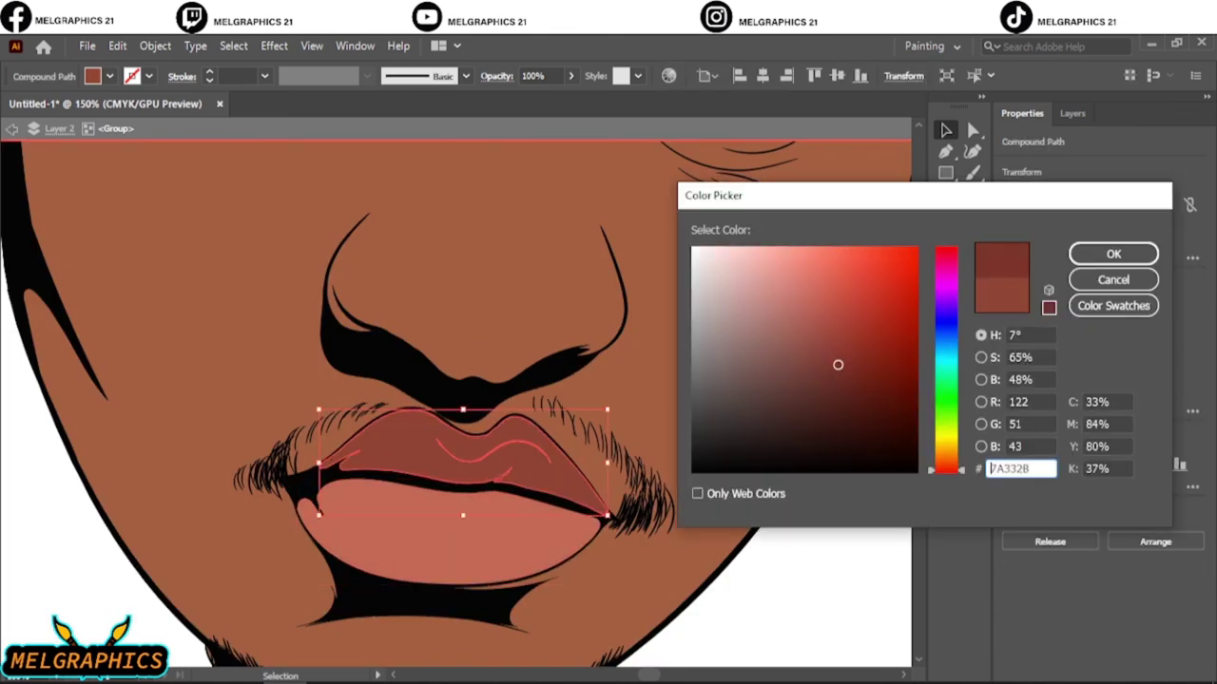
key("Return")
scroll(456, 400, "up", 5)
- Fill both eye whites with light grey
left_click(503, 635)
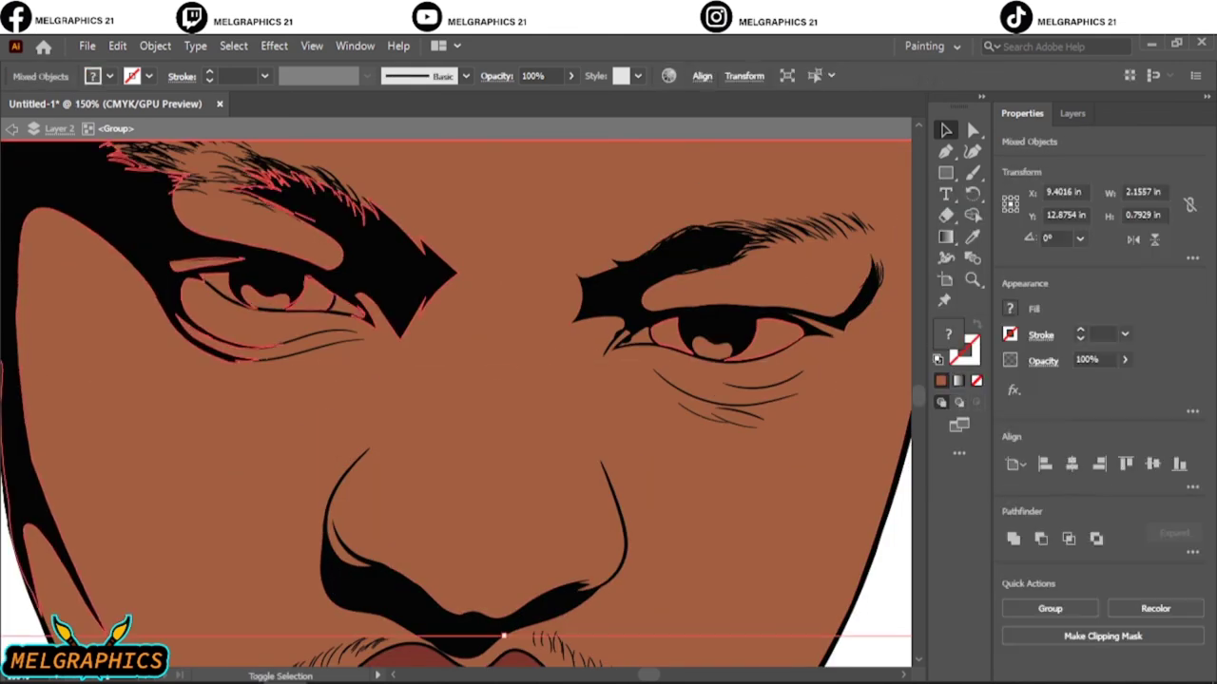
left_click(751, 342)
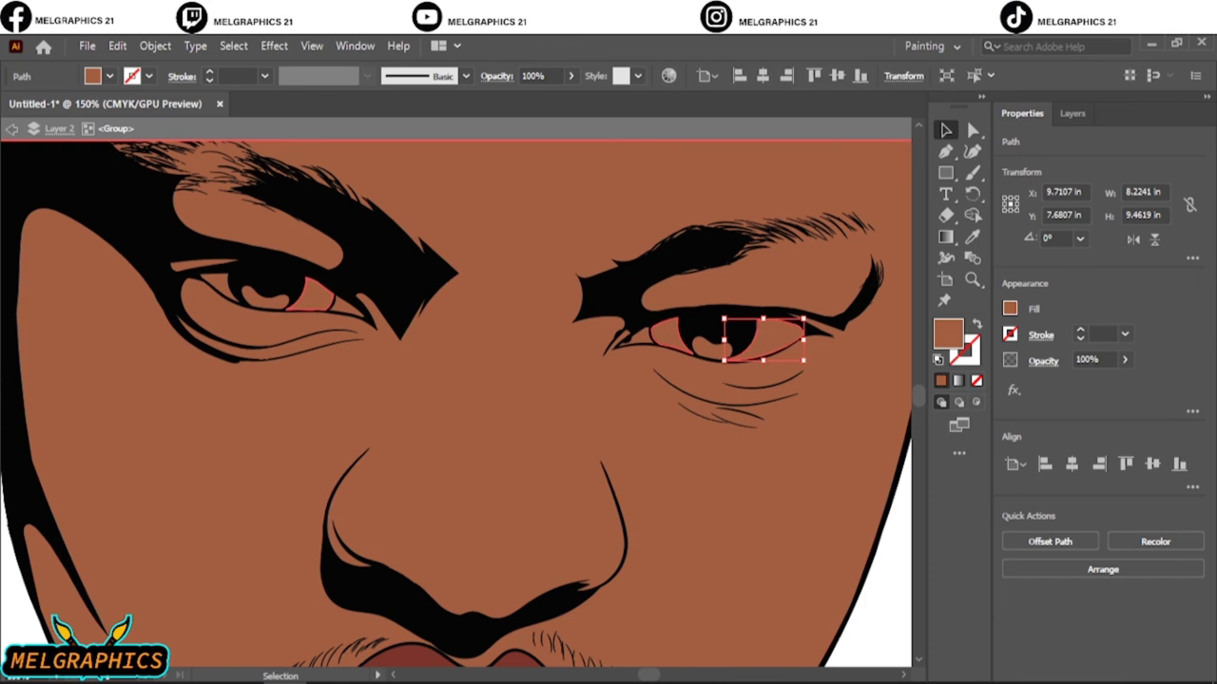
left_click(304, 295, "shift")
double_click(948, 333)
key("Return")
- Fill both irises with dark maroon 3A0505 and deselect
left_click(275, 296)
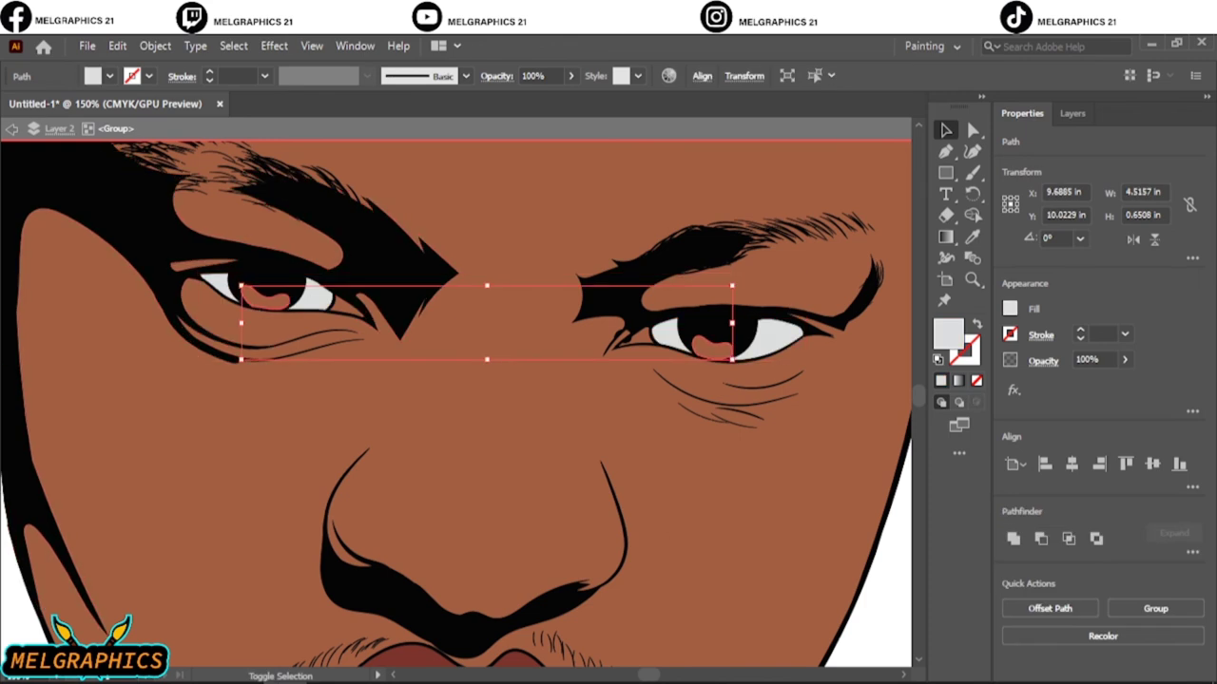
double_click(947, 333)
type("A343433A1414")
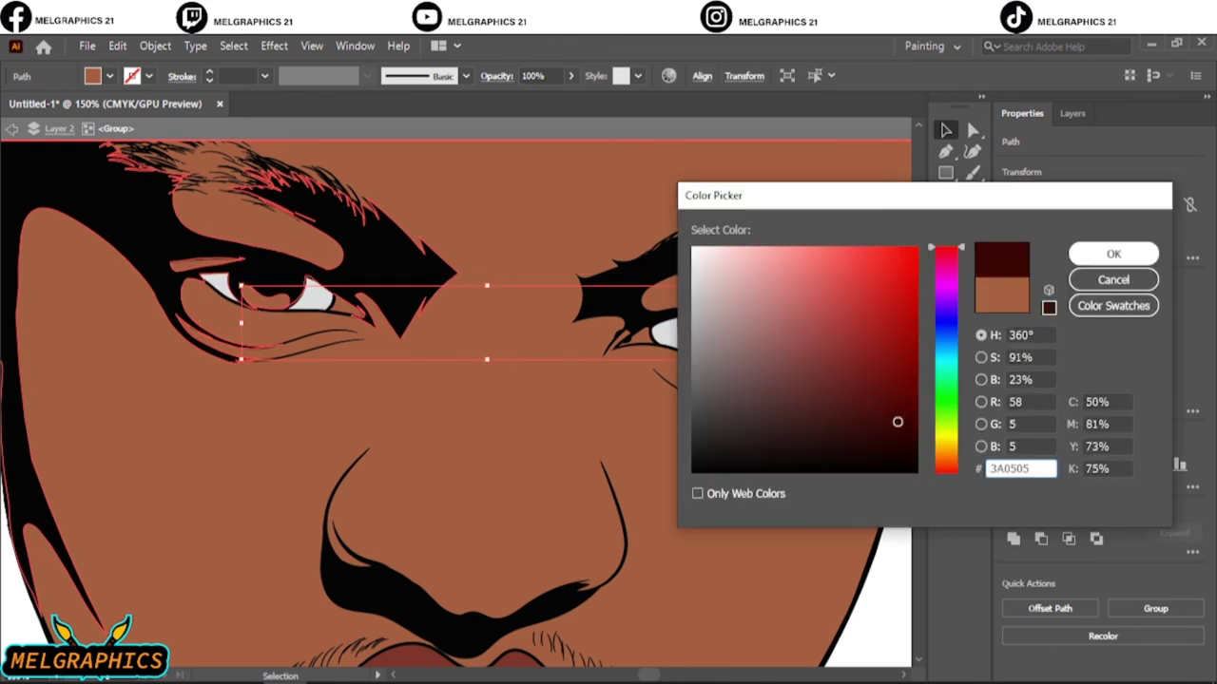
key("Return")
key("ctrl+shift+a")
- Fit the artboard and expand the portrait <Group> in the Layers panel to list its sub-paths
key("ctrl+0")
key("F7")
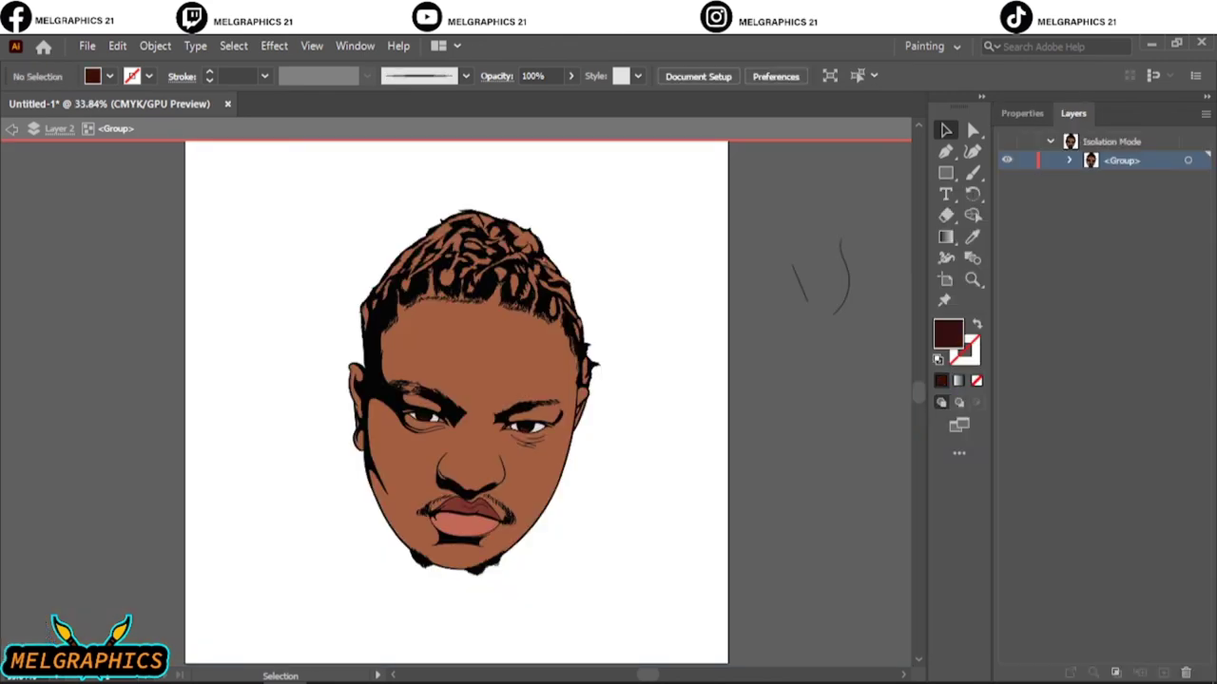
left_click(1069, 159)
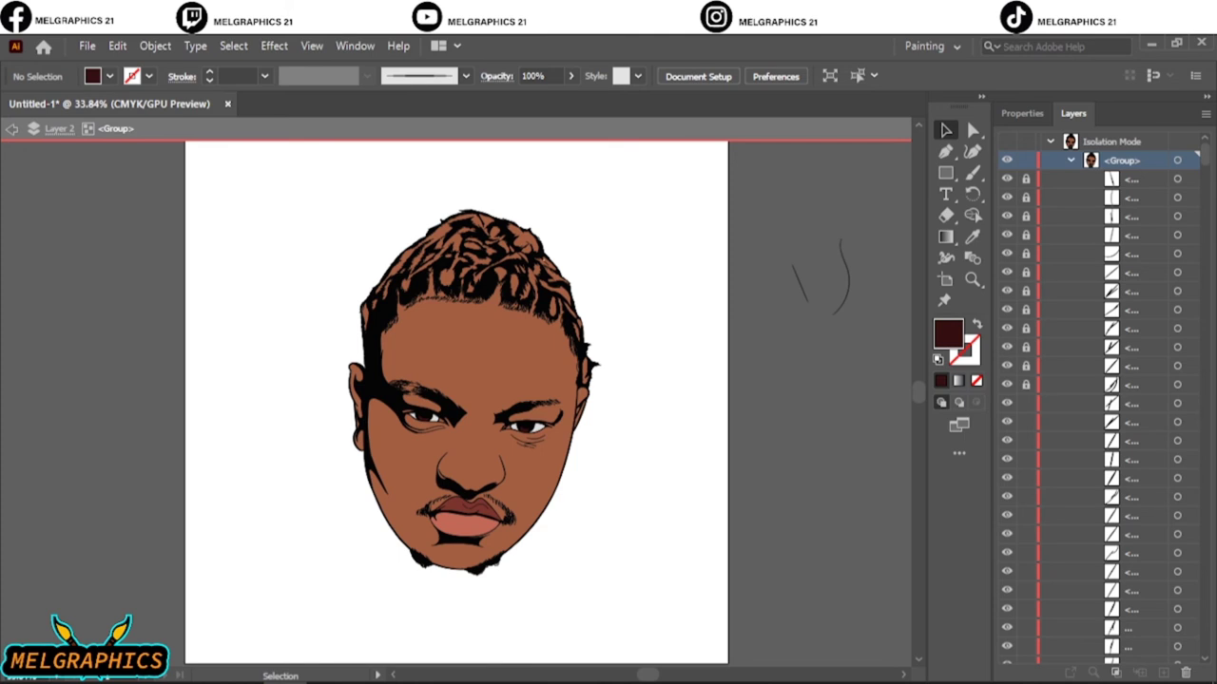
scroll(1093, 399, "down", 5)
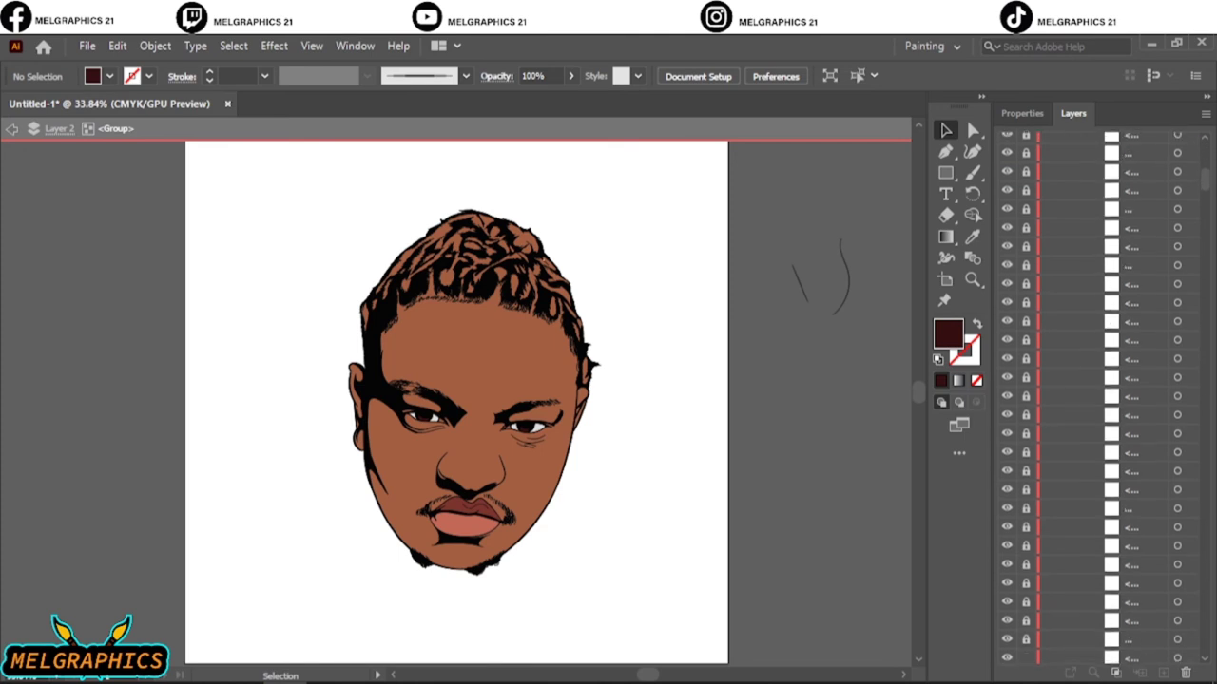
scroll(1093, 399, "down", 3)
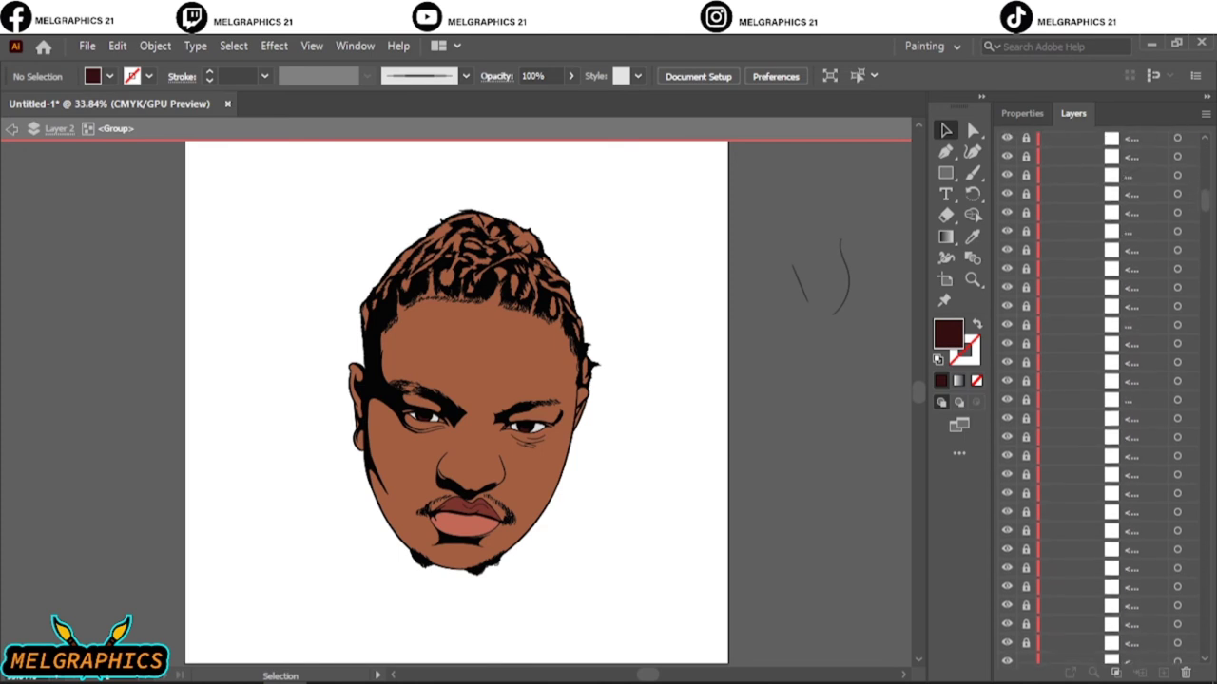
scroll(1093, 399, "down", 3)
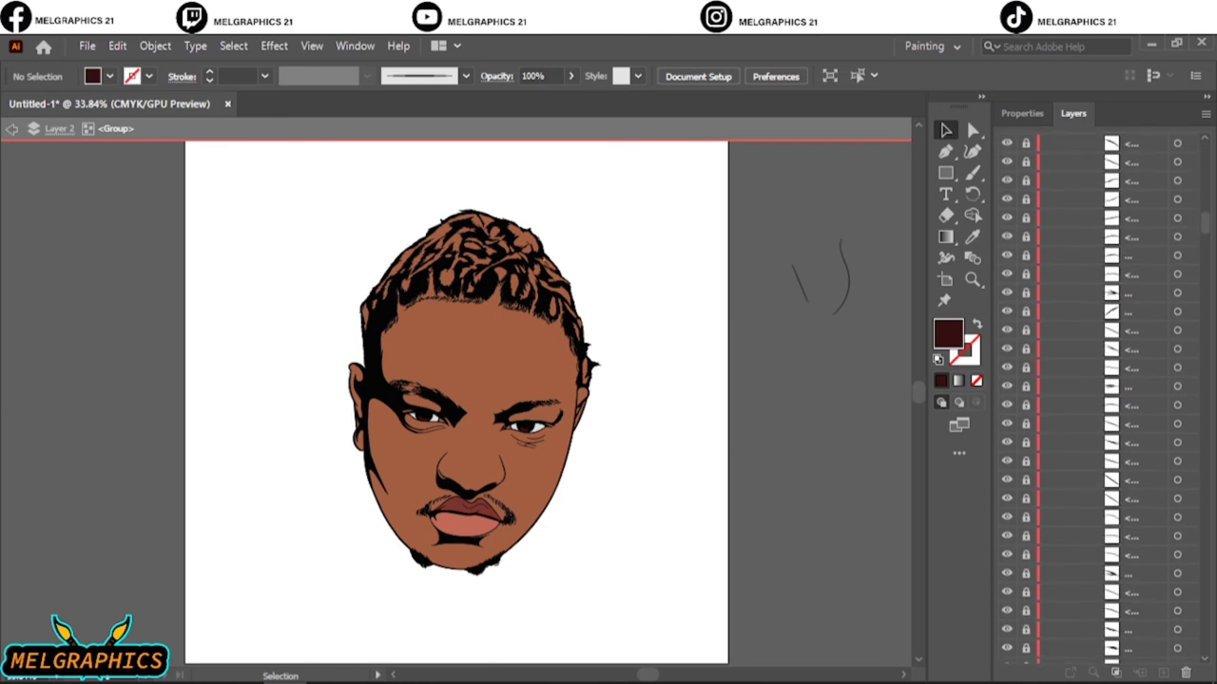
scroll(1093, 399, "down", 5)
scroll(1093, 399, "down", 3)
scroll(1093, 399, "down", 4)
scroll(1093, 400, "up", 1)
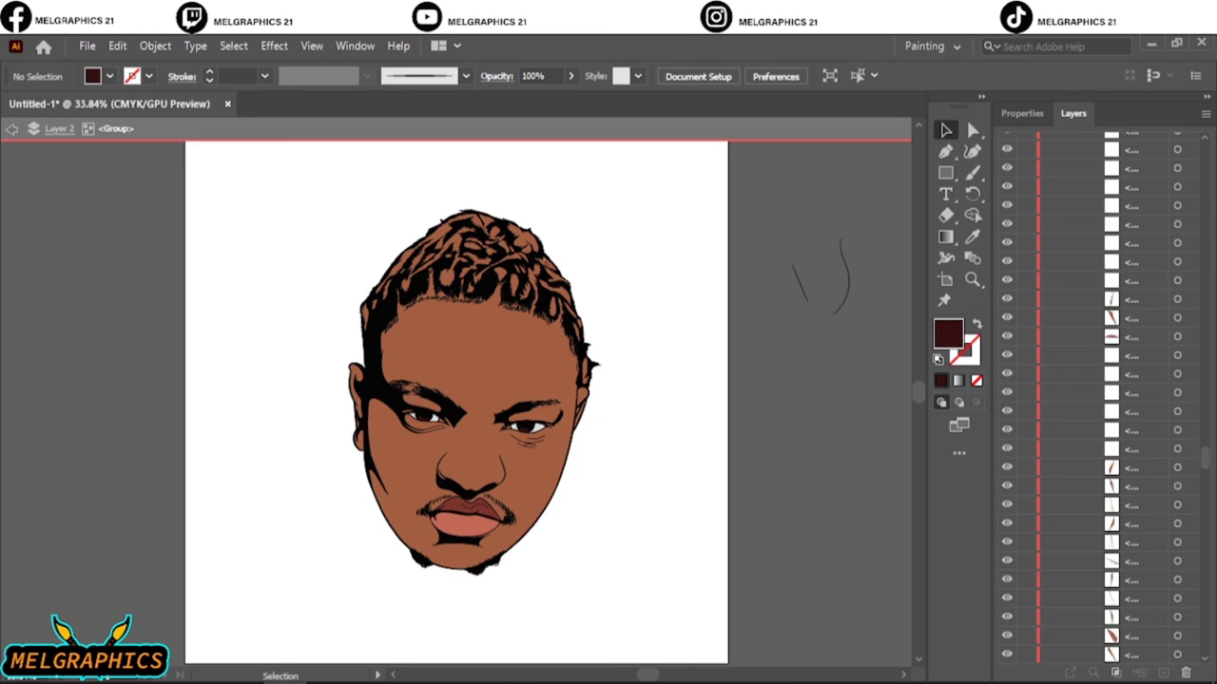
scroll(1092, 399, "up", 1)
scroll(1093, 399, "up", 1)
scroll(1093, 399, "up", 1)
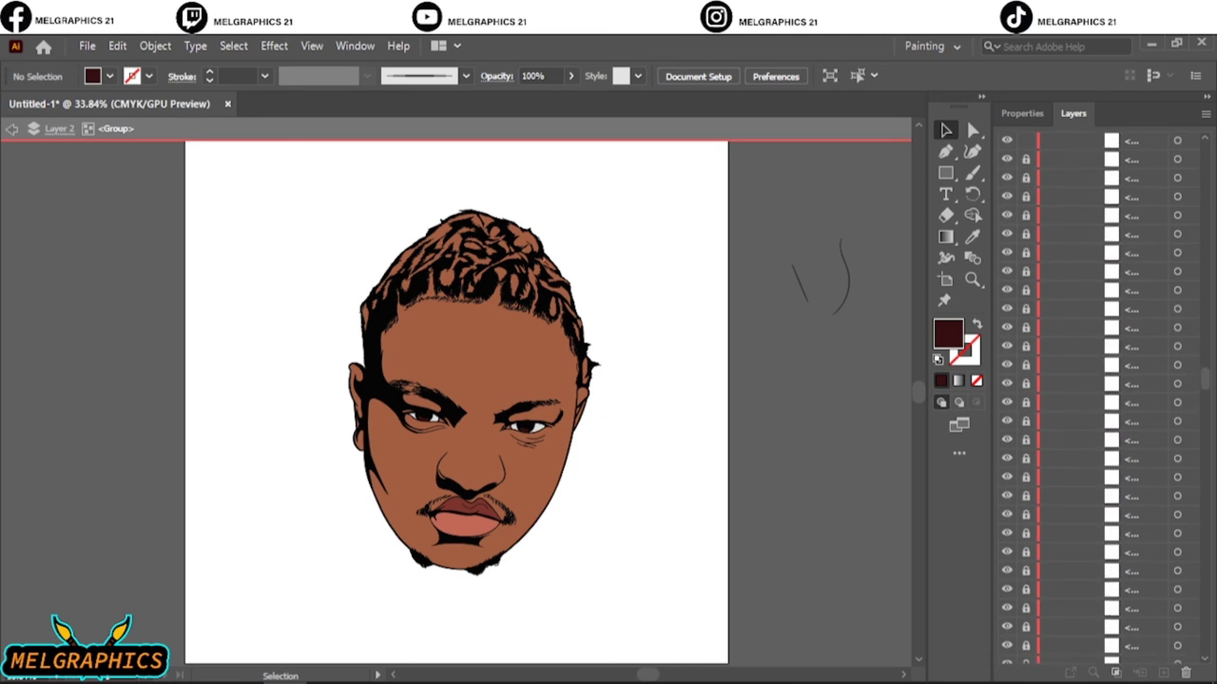
scroll(1093, 399, "up", 1)
scroll(1092, 399, "up", 2)
scroll(1093, 400, "up", 2)
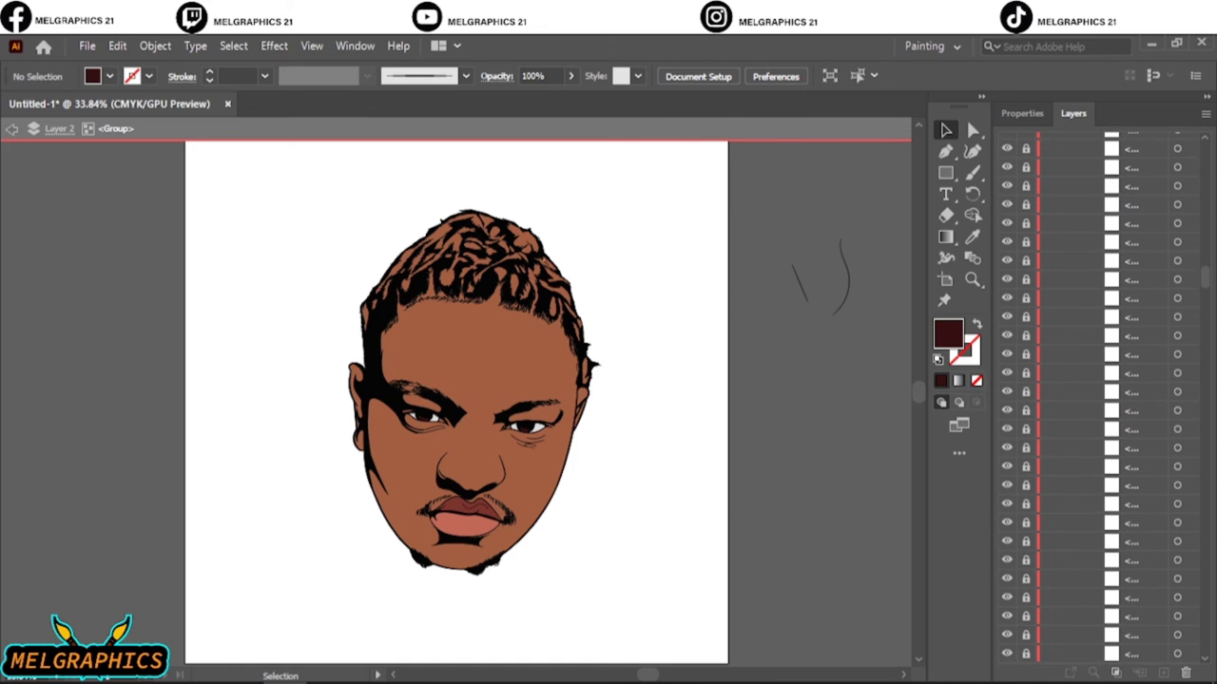
scroll(1093, 400, "up", 2)
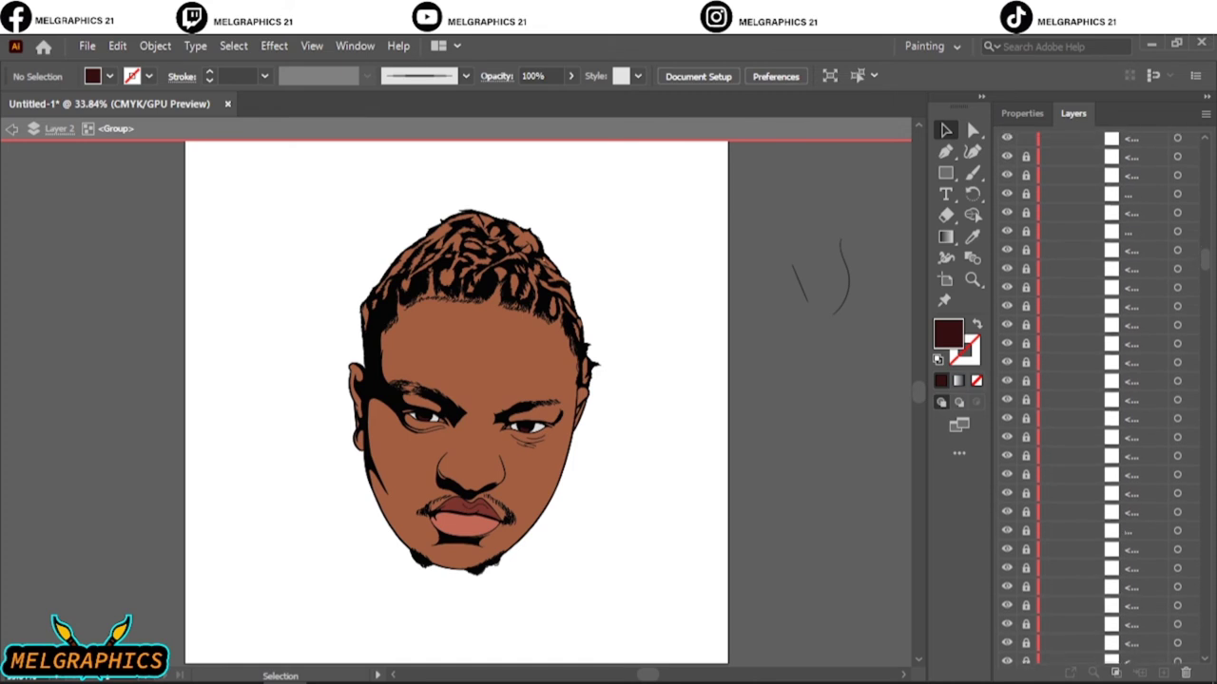
scroll(1093, 399, "up", 1)
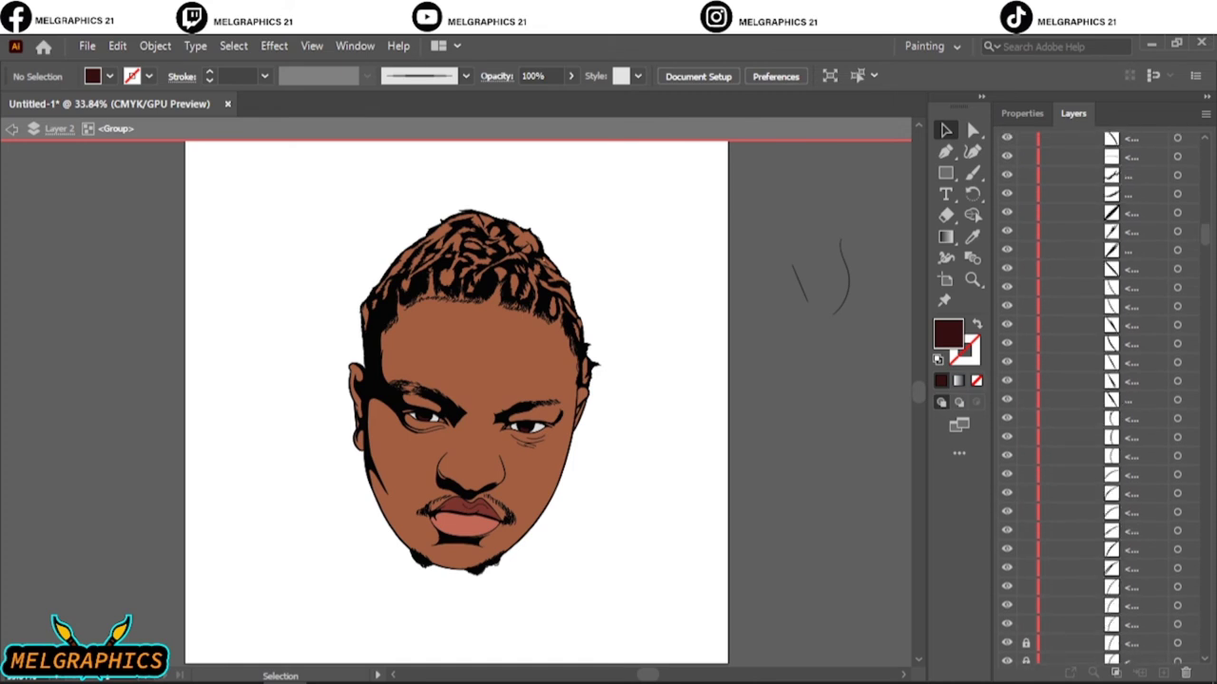
scroll(399, 523, "up", 4)
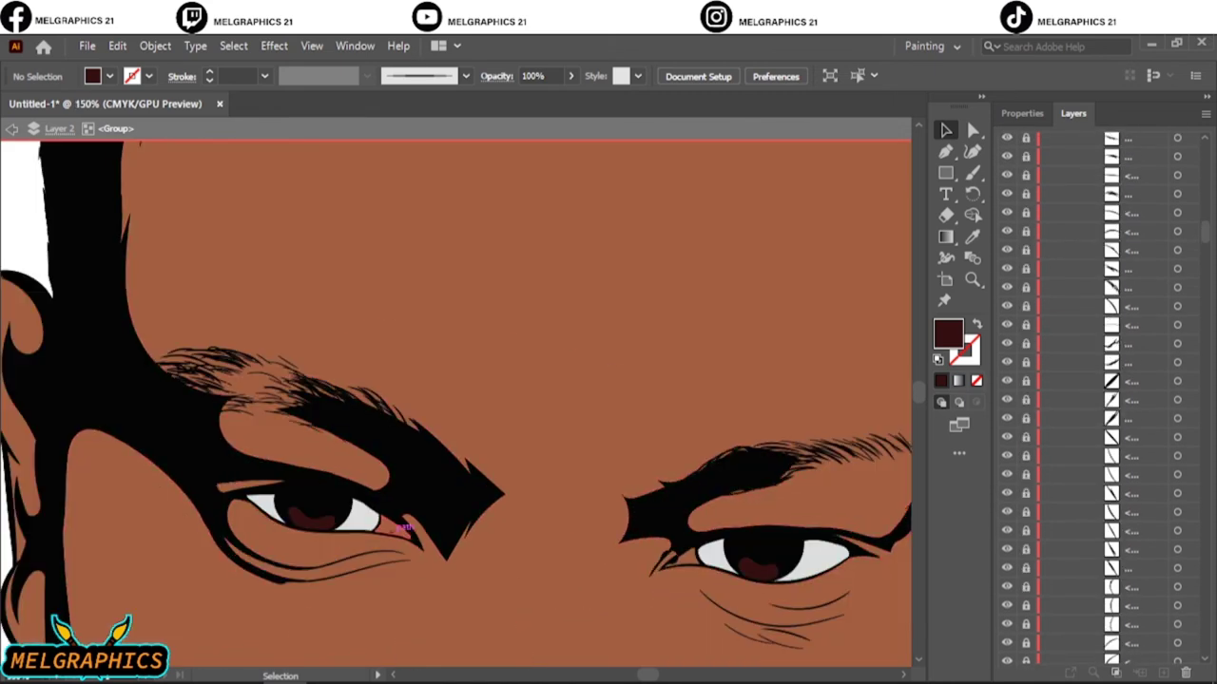
- Recolour the brown hair locks across the crown and fringe to near-black 211111
left_click(403, 525)
double_click(947, 332)
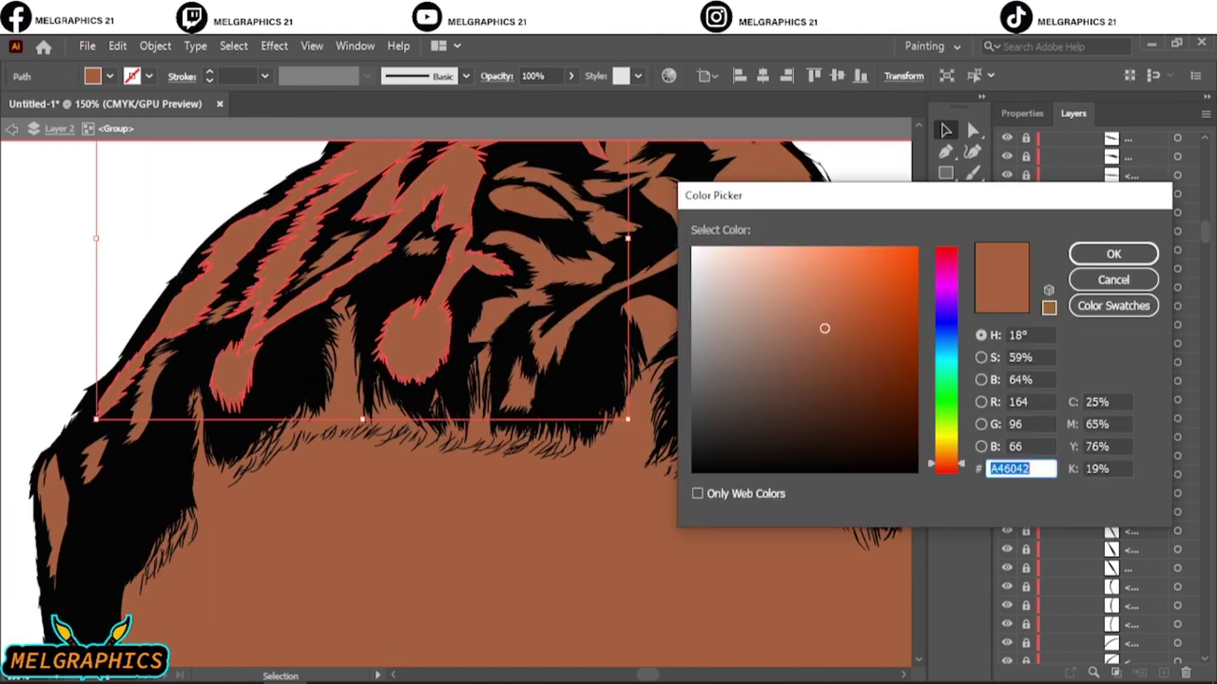
left_click_drag(751, 445, 799, 444)
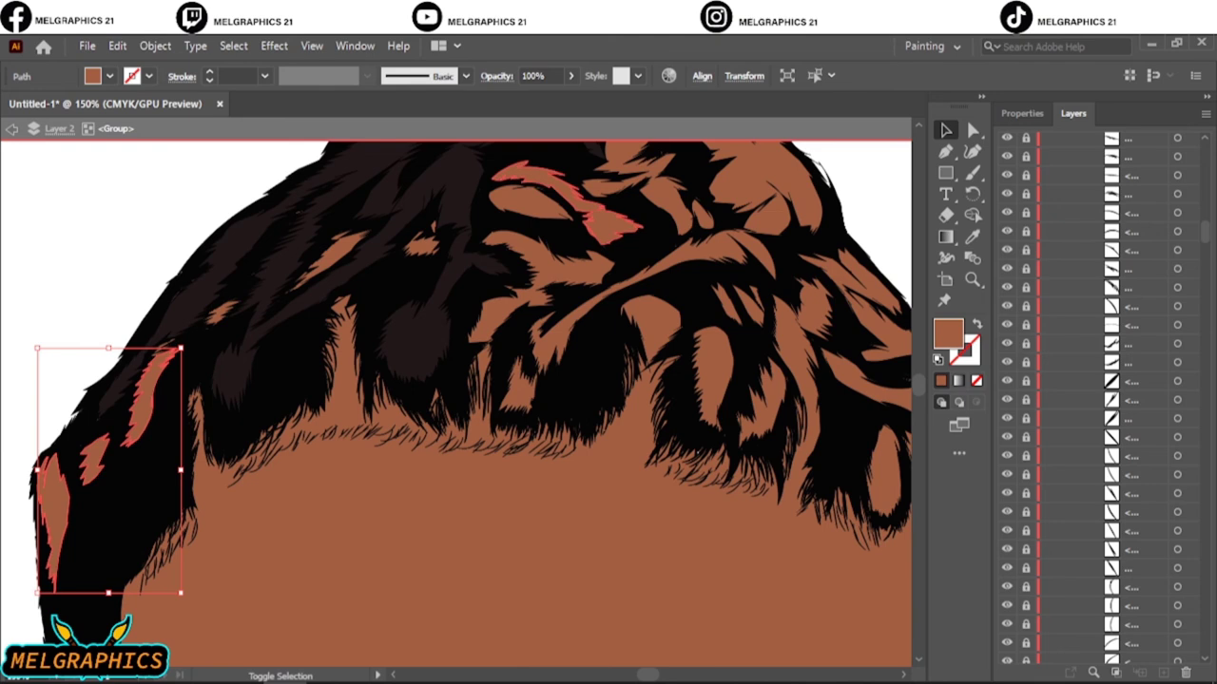
scroll(471, 400, "up", 1)
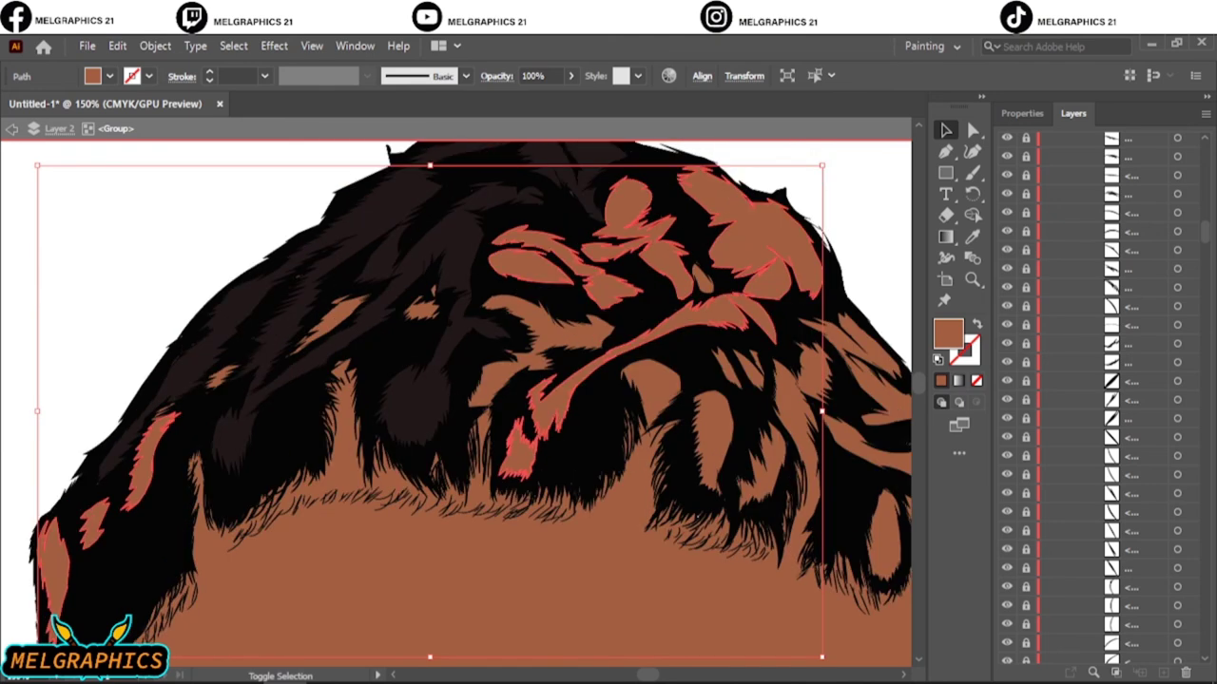
left_click(713, 437, "shift")
left_click(760, 447, "shift")
scroll(457, 404, "right", 2)
left_click(789, 475, "shift")
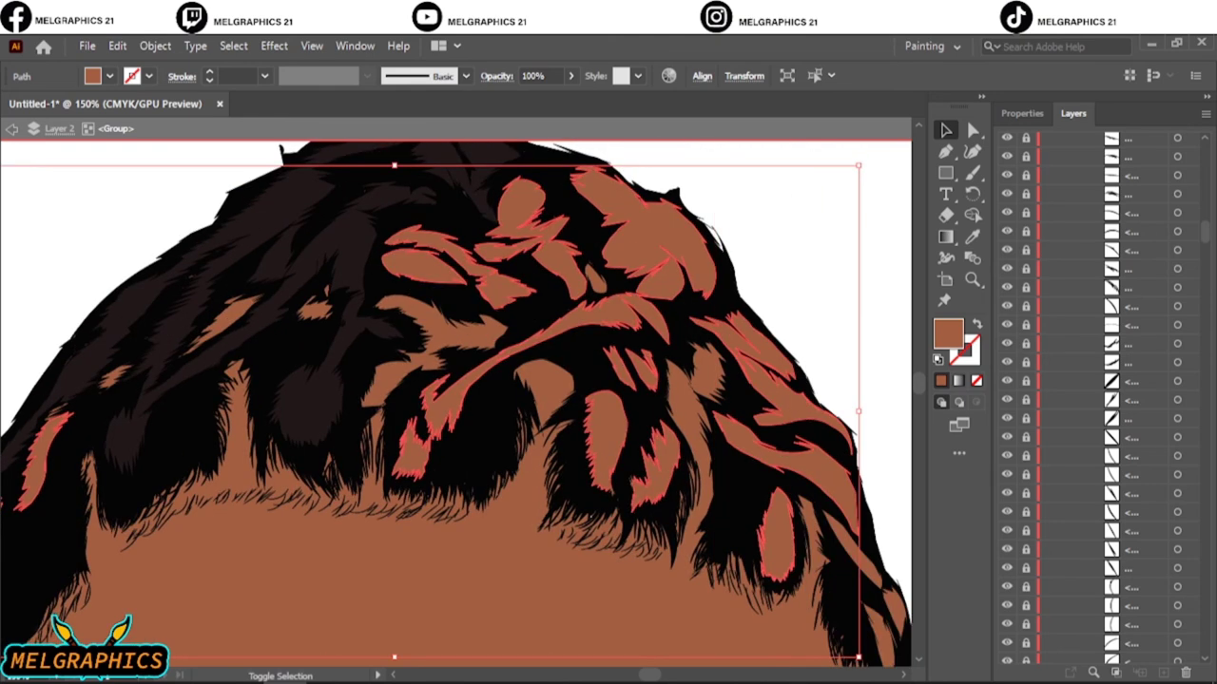
scroll(456, 404, "down", 1)
scroll(457, 404, "right", 2)
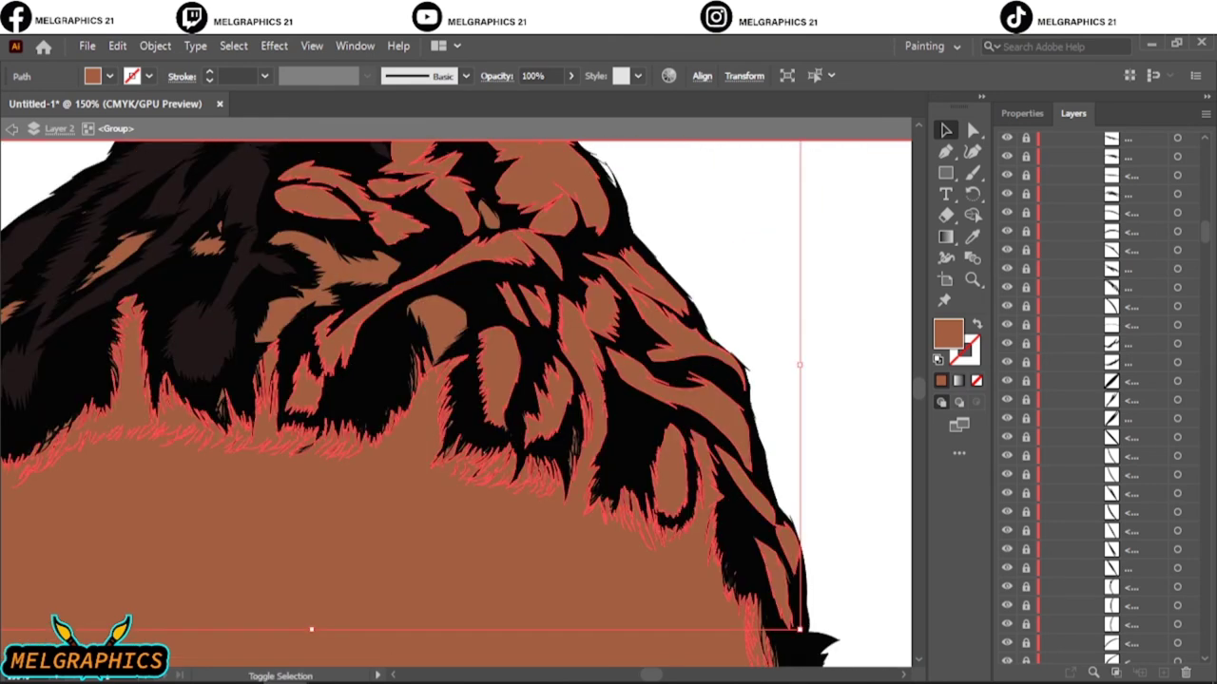
key("ctrl+shift+a")
- With Direct Selection, select beard points and stray shapes inside the hair
key("ctrl+0")
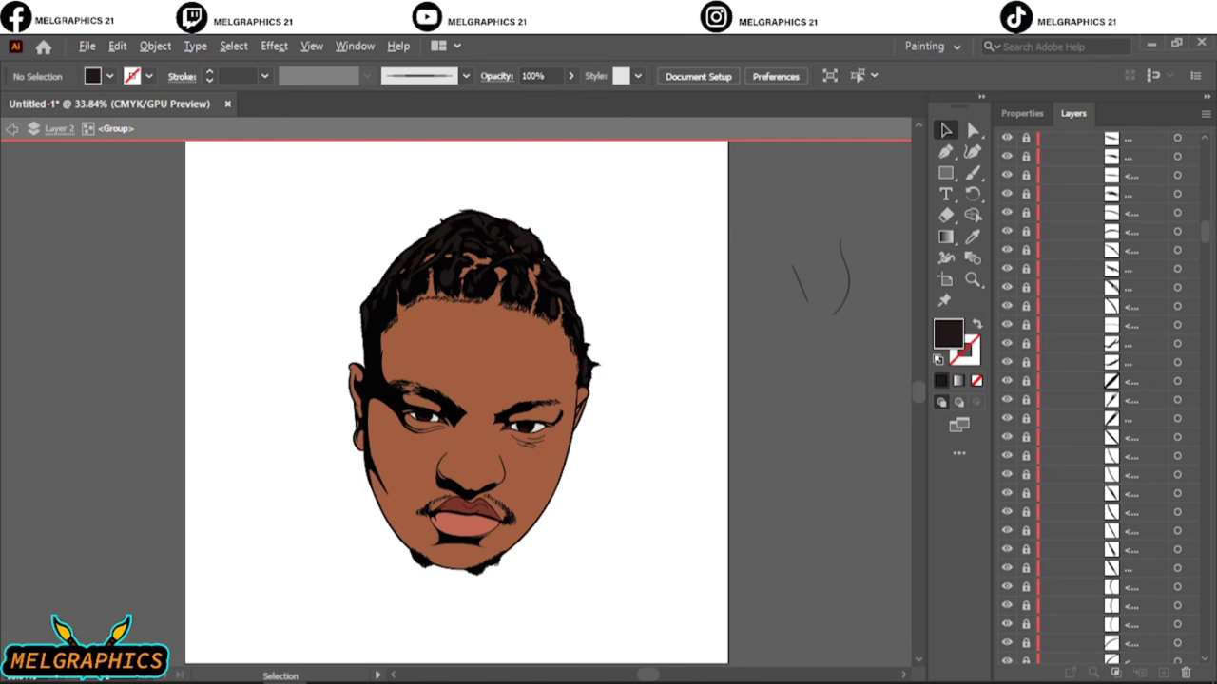
key("a")
scroll(466, 558, "up", 10)
left_click(521, 544)
left_click_drag(656, 464, 571, 499)
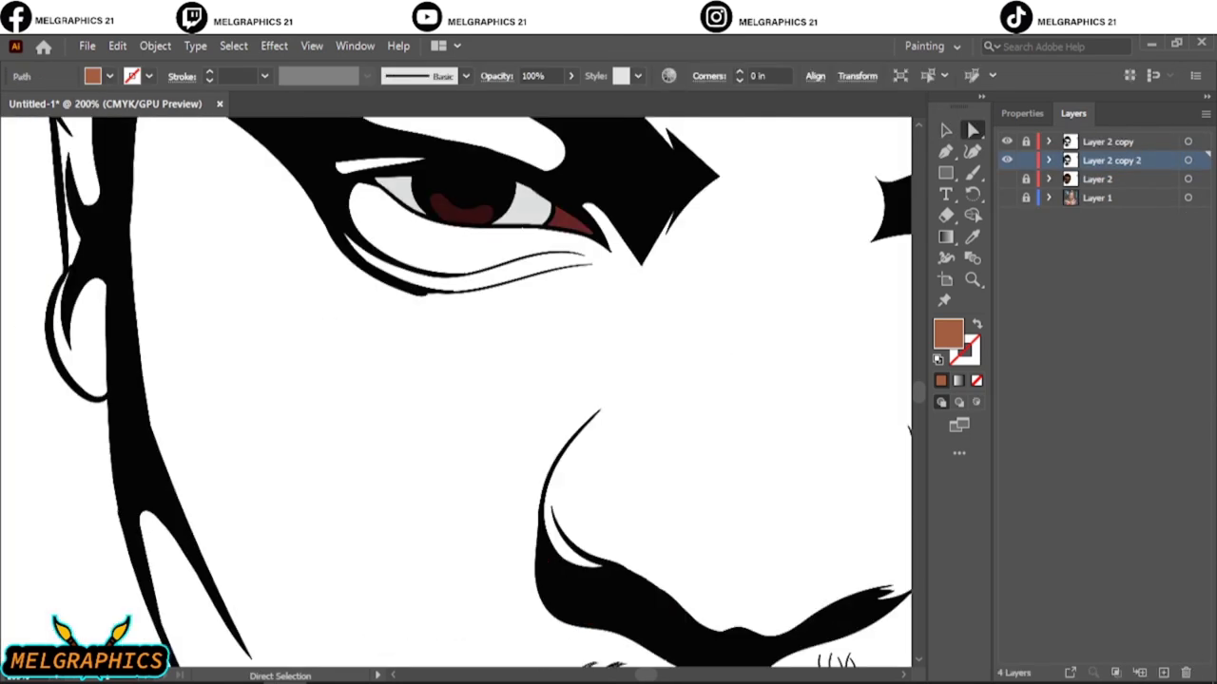
scroll(456, 390, "down", 2)
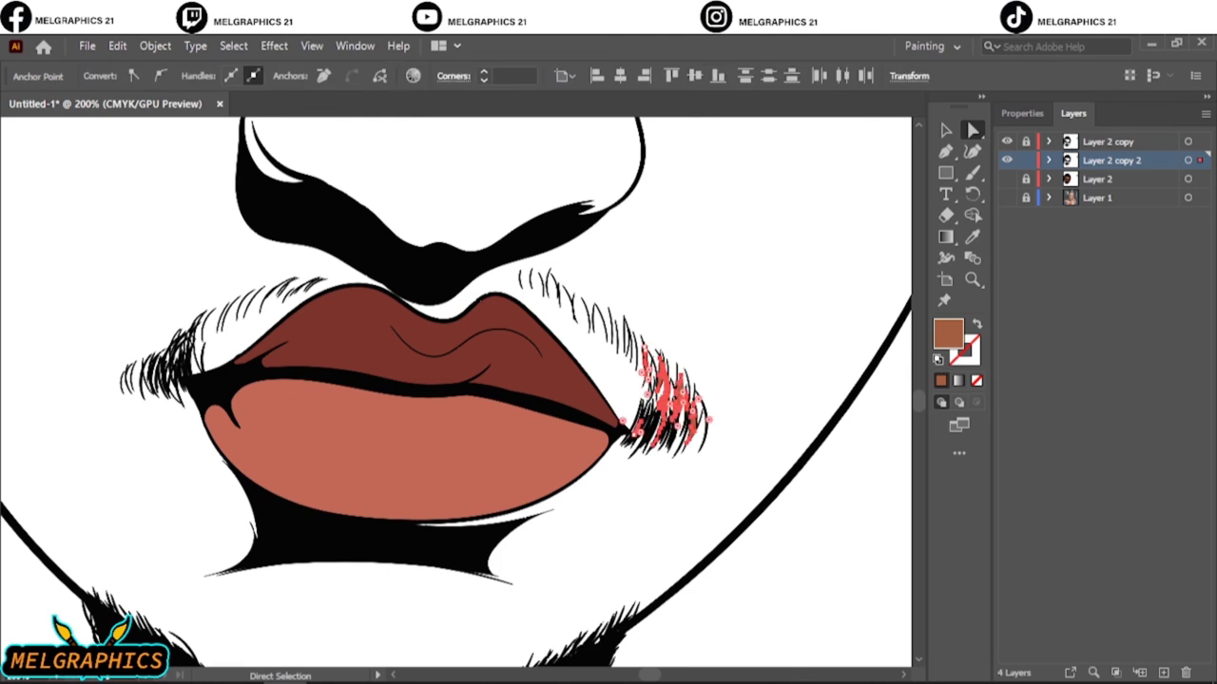
scroll(456, 390, "down", 2)
scroll(457, 390, "down", 1)
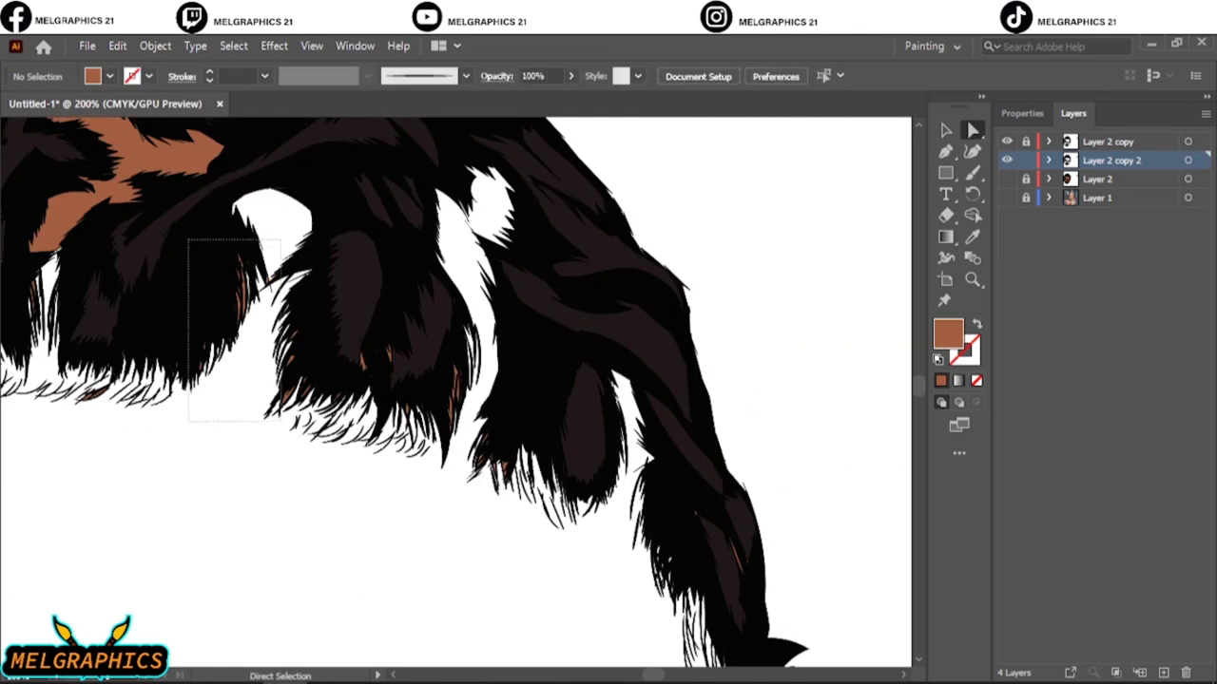
left_click_drag(189, 238, 281, 419)
left_click_drag(312, 375, 429, 418)
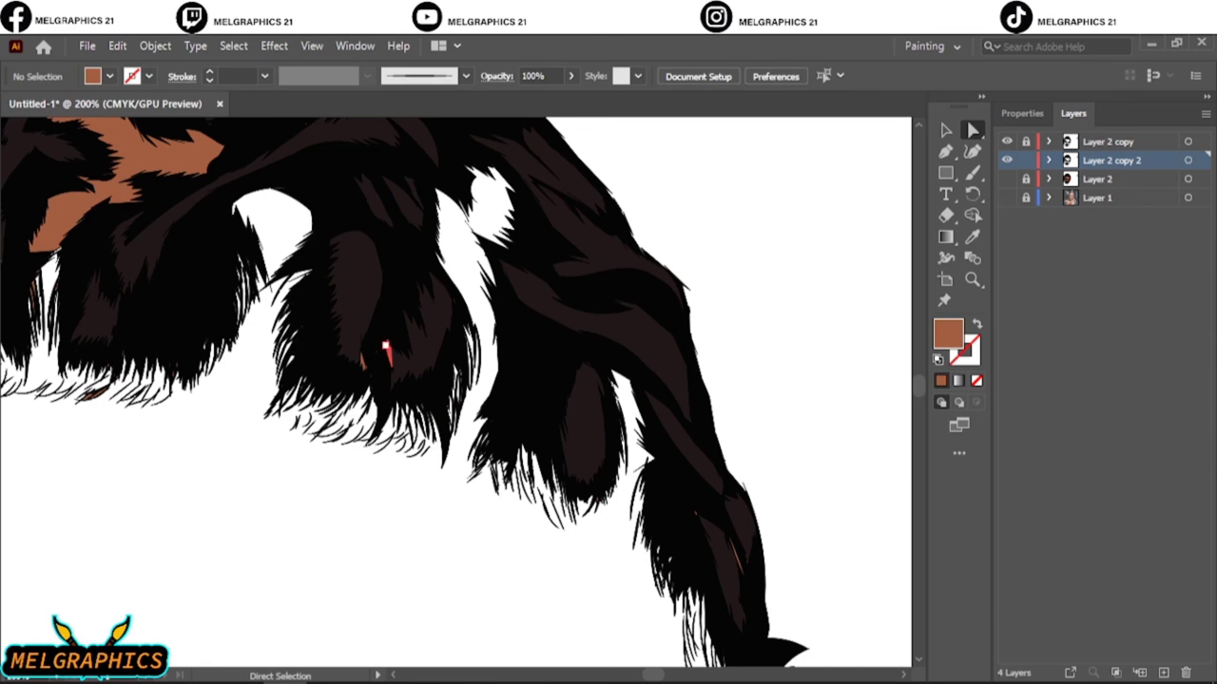
left_click_drag(380, 355, 399, 369)
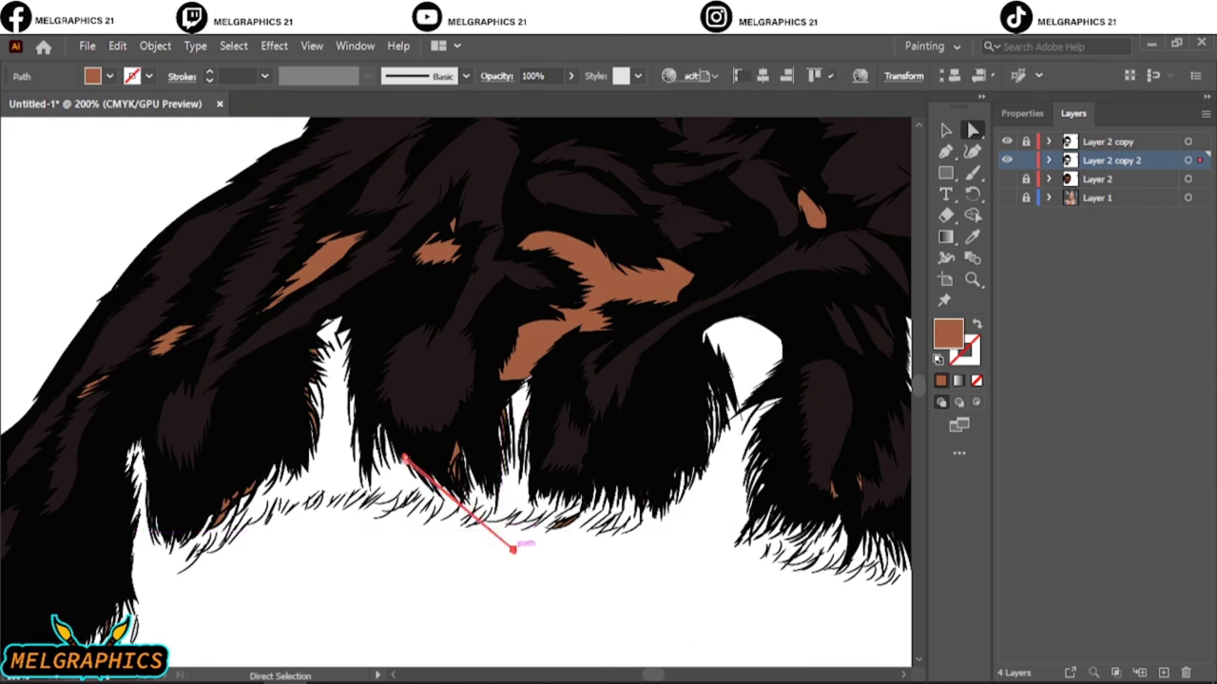
left_click(407, 499)
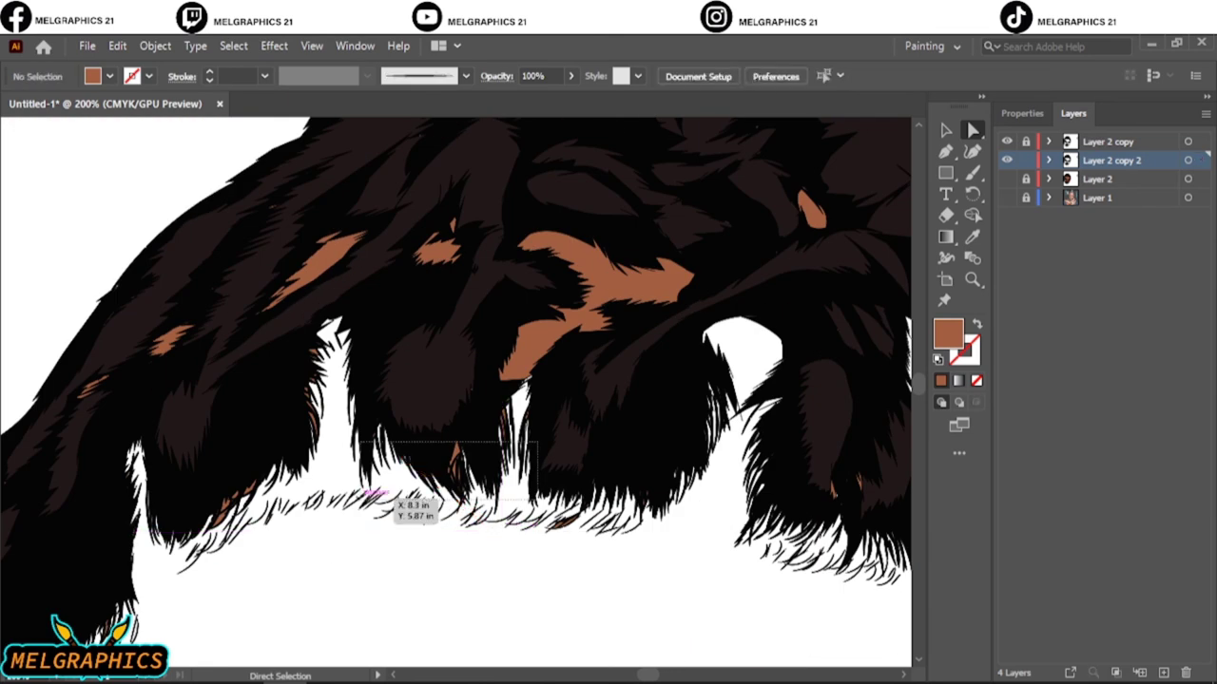
- Delete the orange patches and flecks inside the hair, then fit the artboard
left_click(511, 337)
key("Delete")
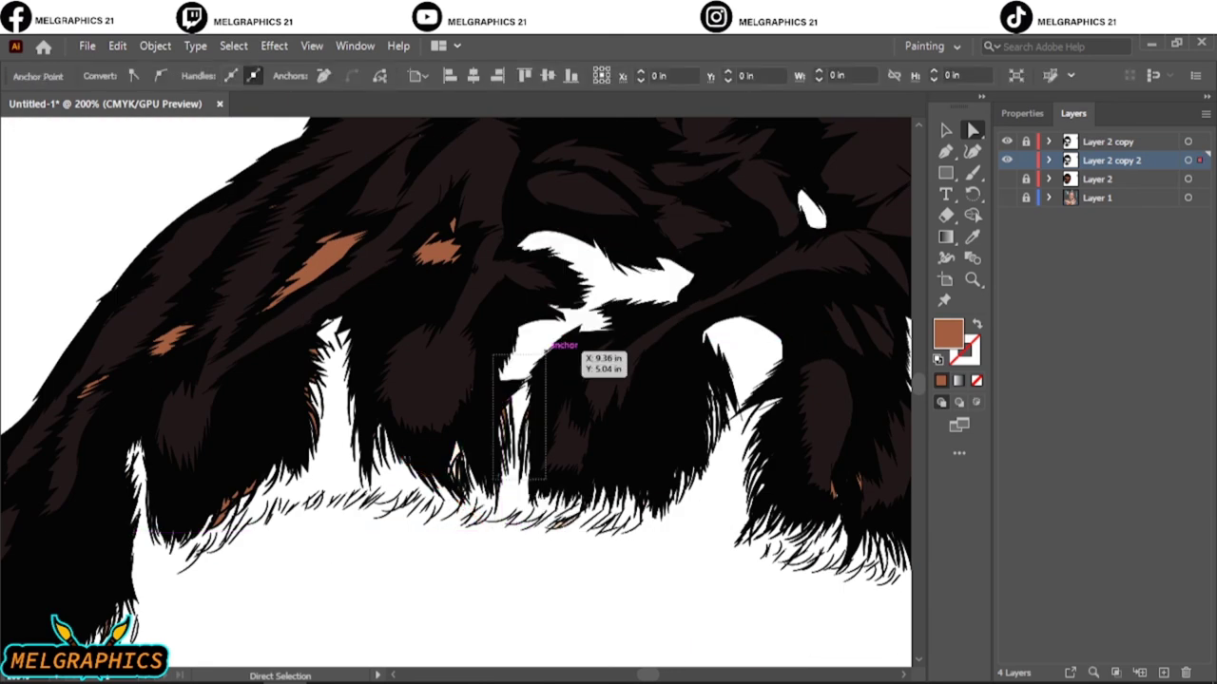
key("Delete")
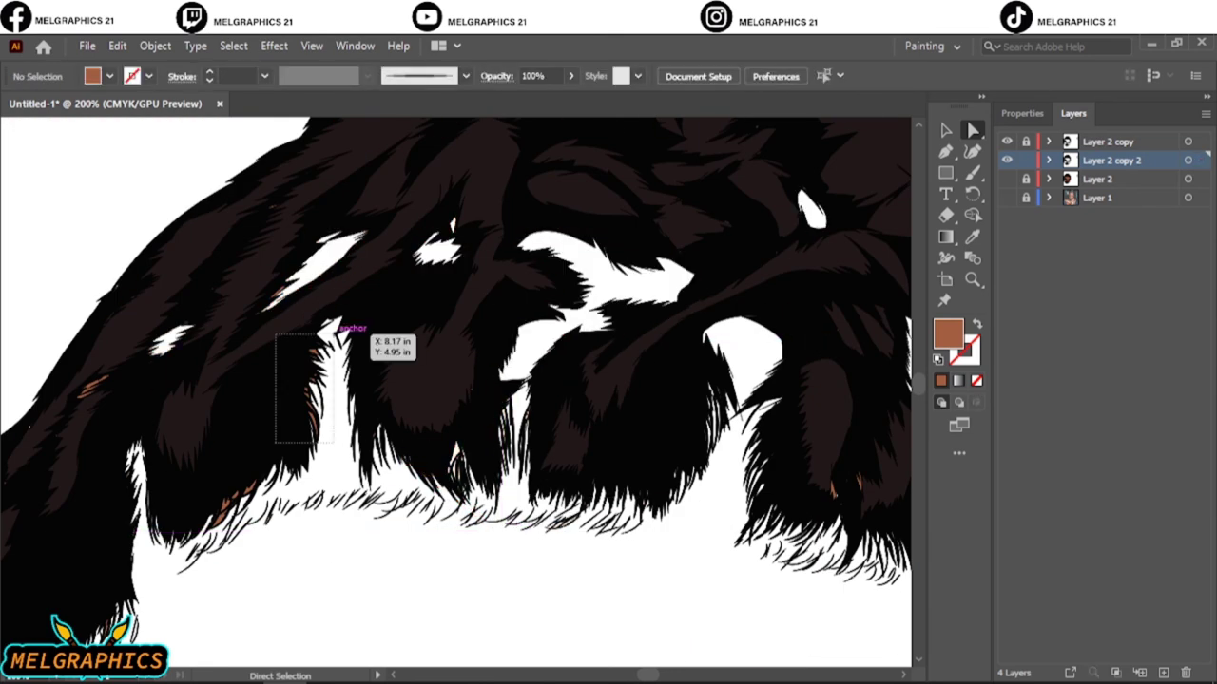
scroll(456, 380, "down", 2)
left_click_drag(286, 380, 217, 447)
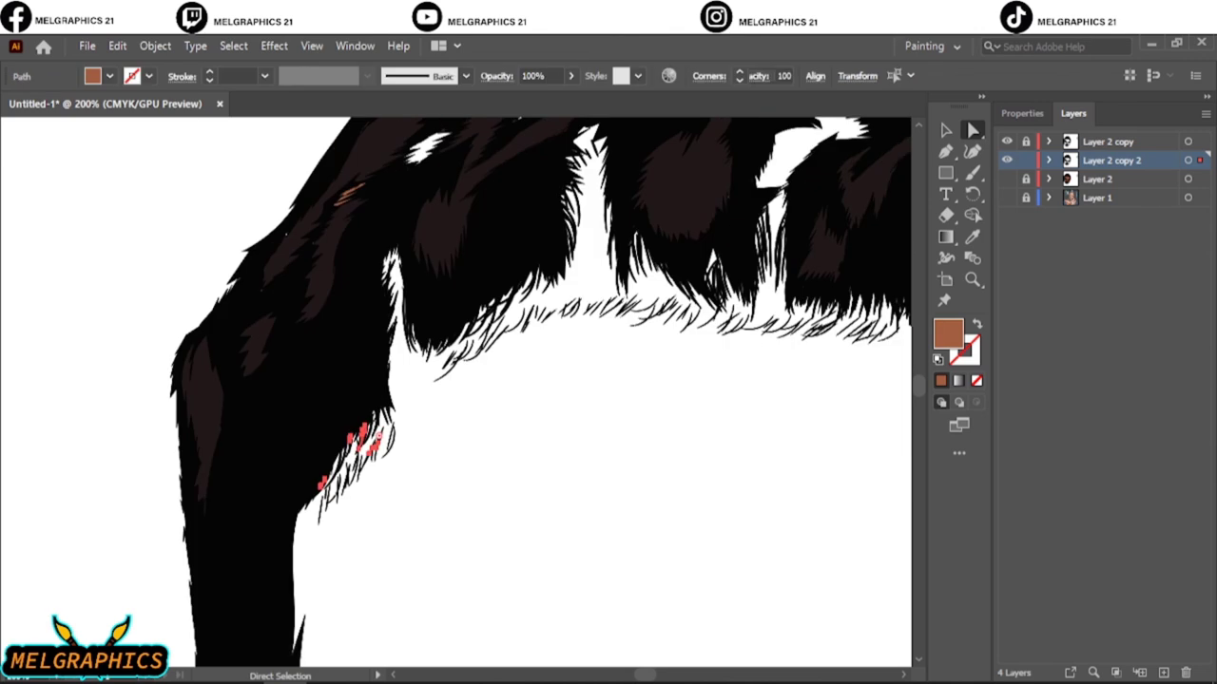
left_click_drag(276, 220, 537, 259)
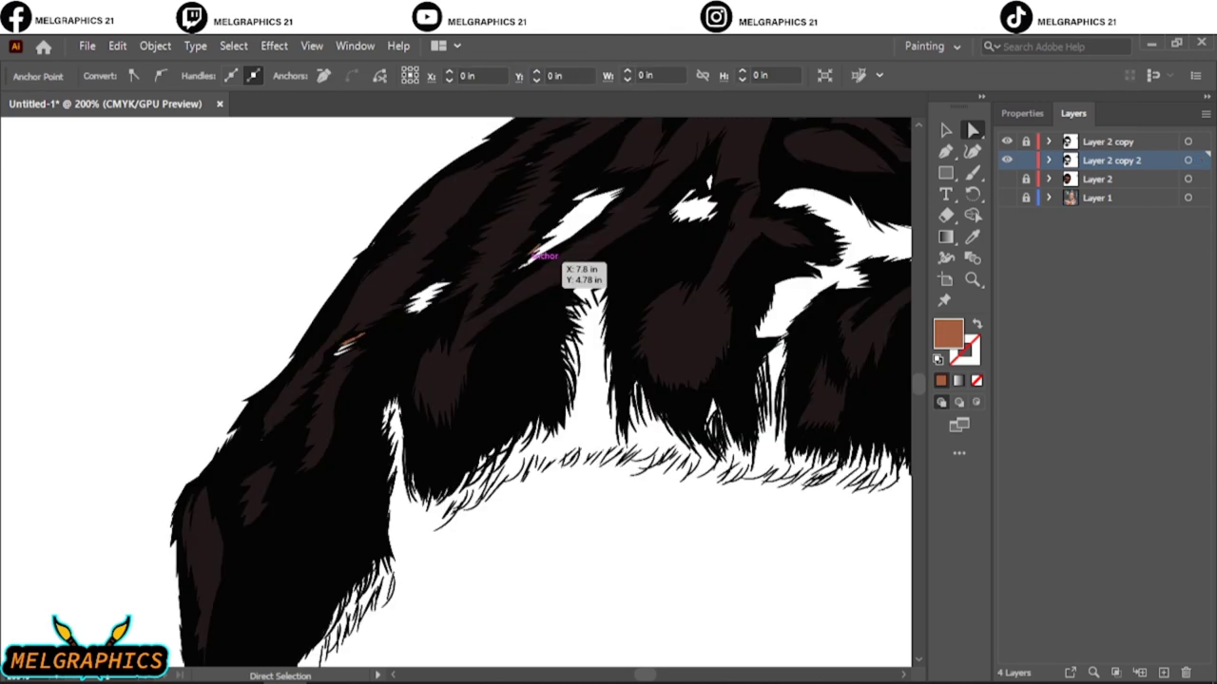
left_click(532, 259)
key("ctrl+0")
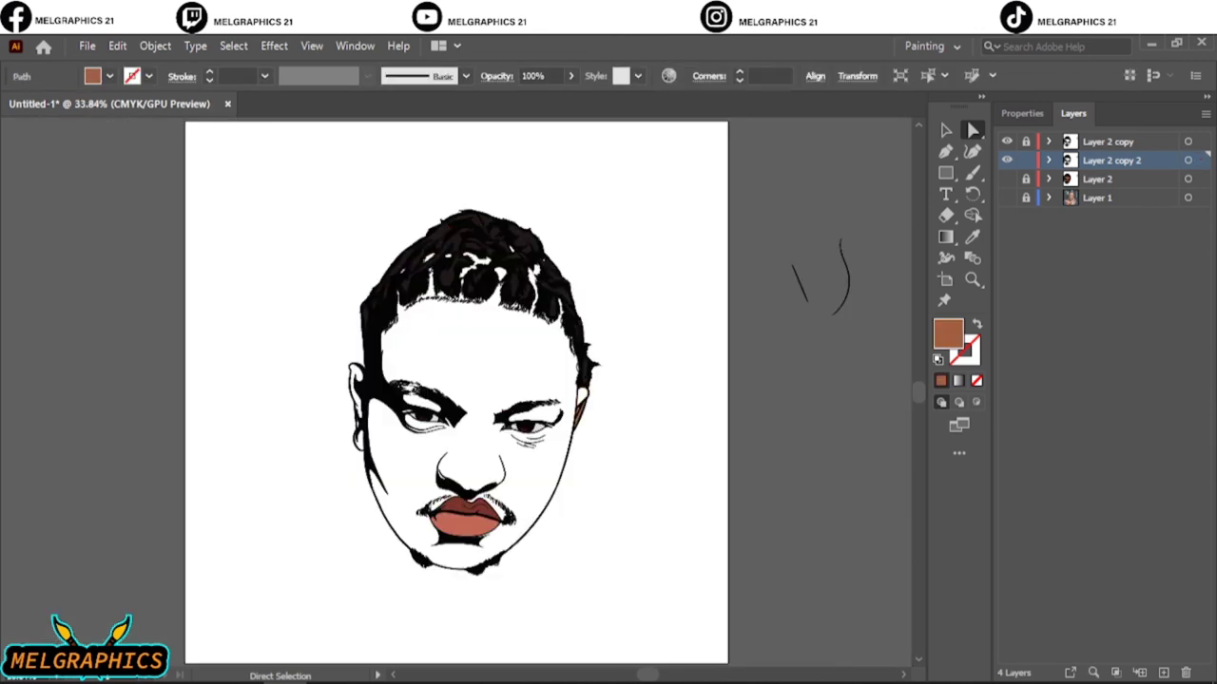
- Add a new layer for skin shadows with a darker brown fill
key("ctrl+shift+a")
left_click(1162, 672)
left_click(1006, 196)
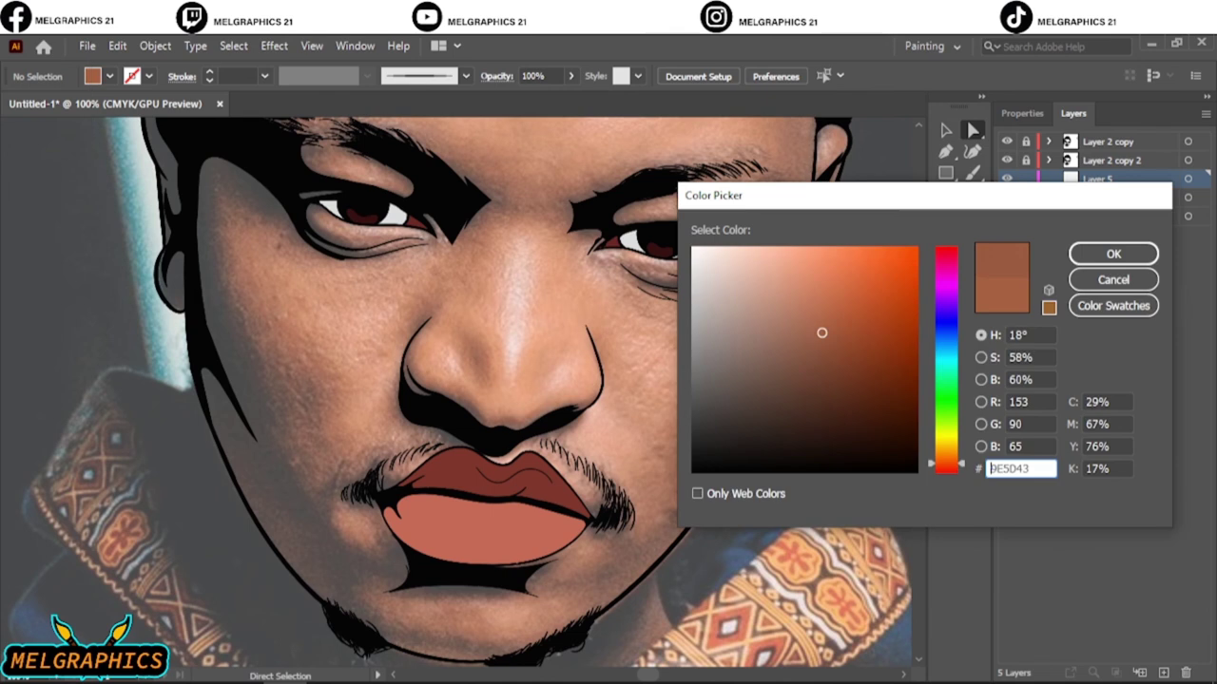
left_click(1113, 254)
- Draw Pencil shadow shapes above the left eye and down the left cheek edge
key("n")
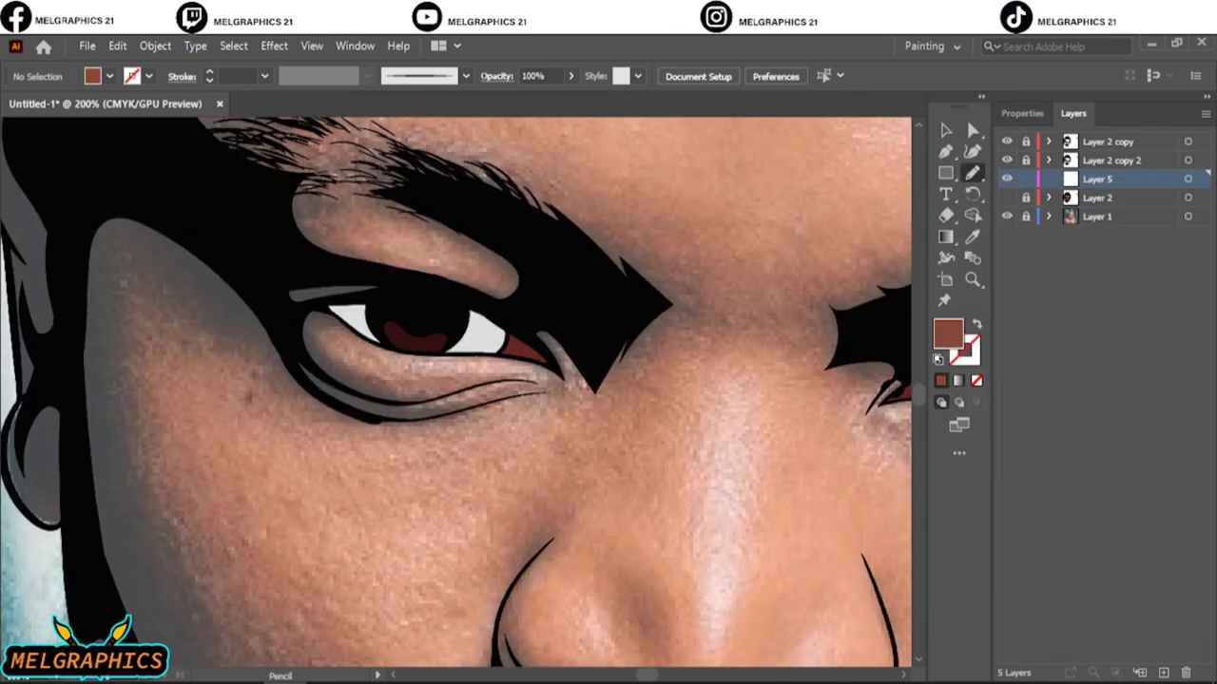
mouse_move(290, 299)
left_mouse_down()
mouse_move(375, 288)
mouse_move(489, 384)
mouse_move(74, 249)
left_mouse_up()
left_click_drag(380, 475, 494, 290)
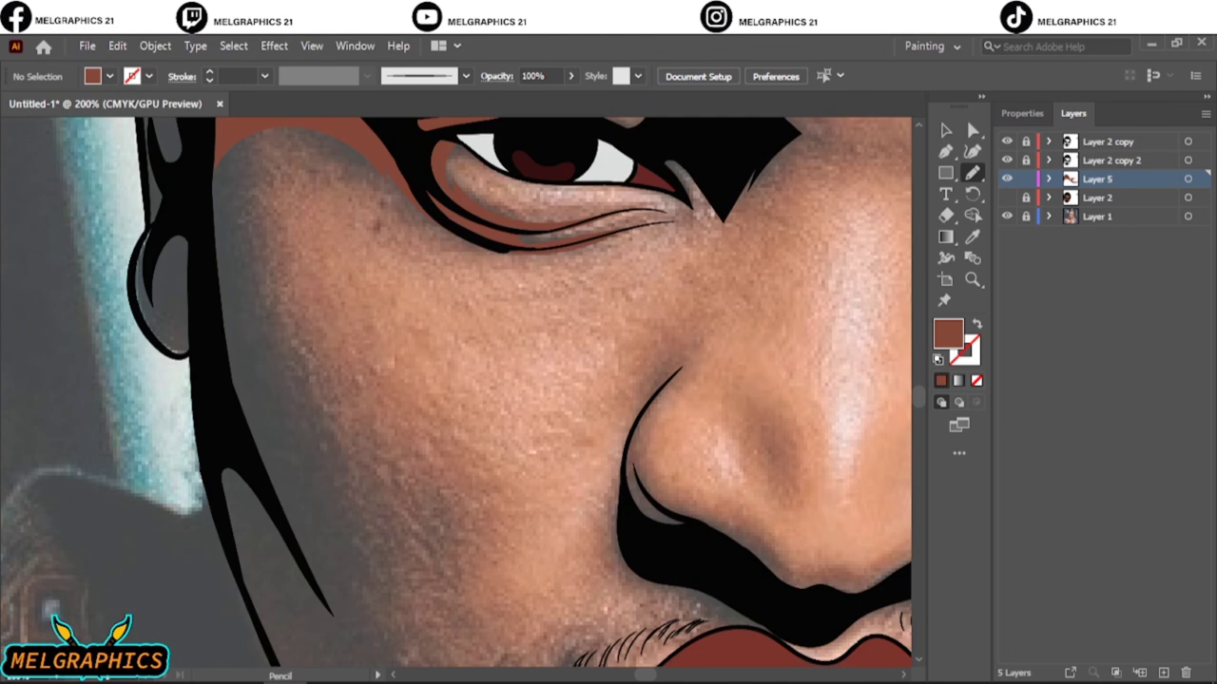
left_click_drag(218, 356, 269, 508)
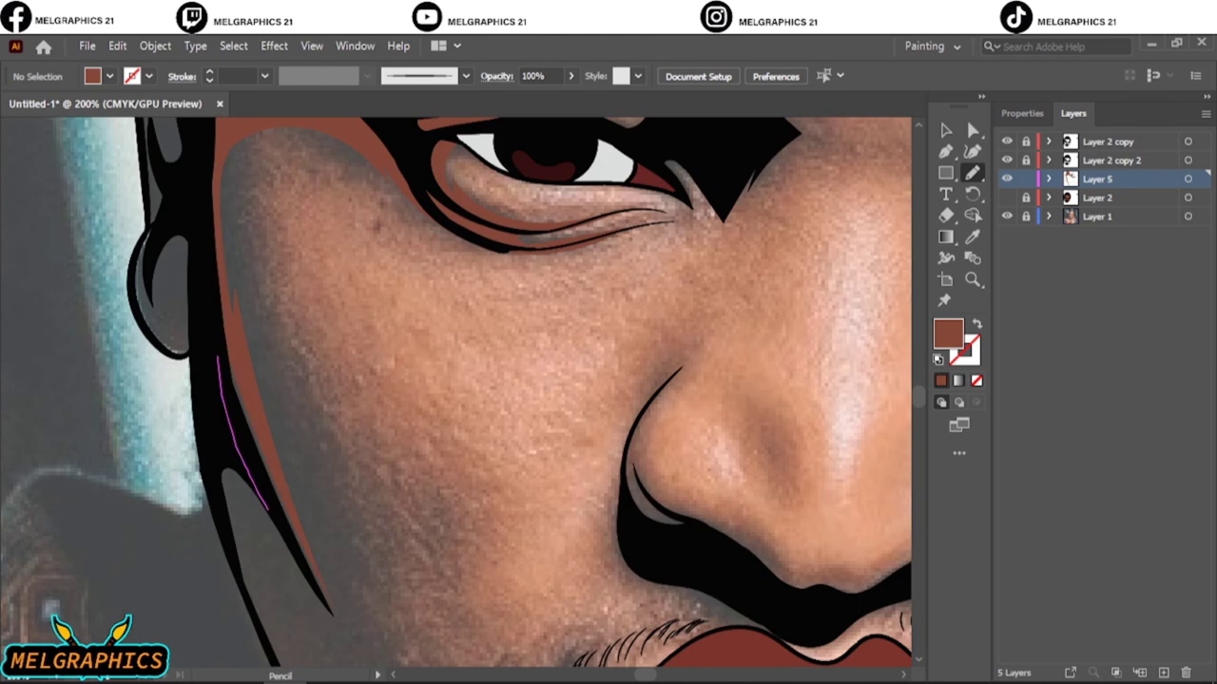
left_click_drag(475, 380, 563, 447)
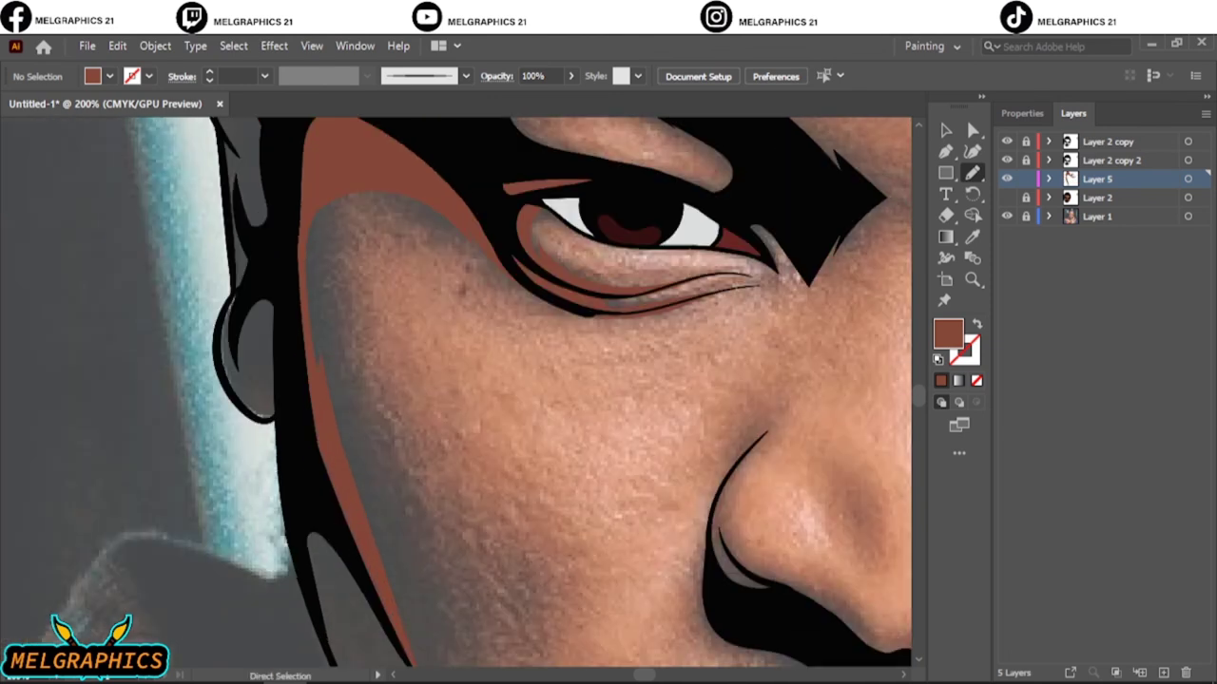
key("ctrl+0")
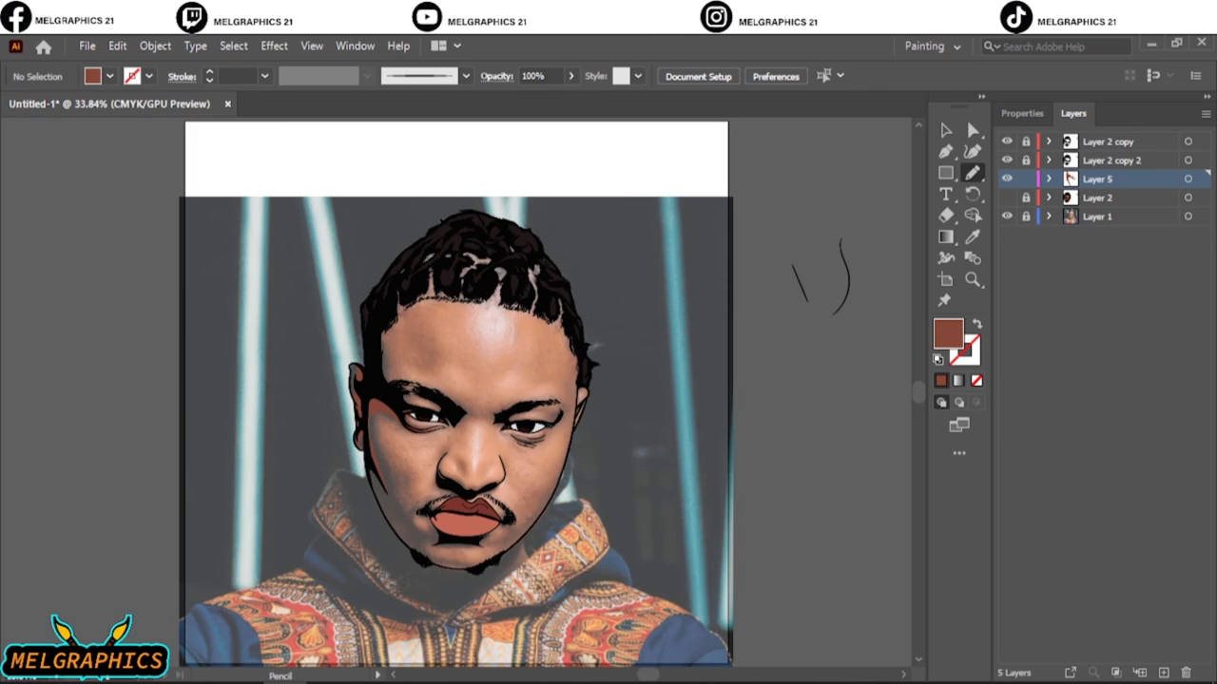
- Zoom in on the mouth and eye area to draw brown shadow shapes
scroll(414, 602, "up", 2)
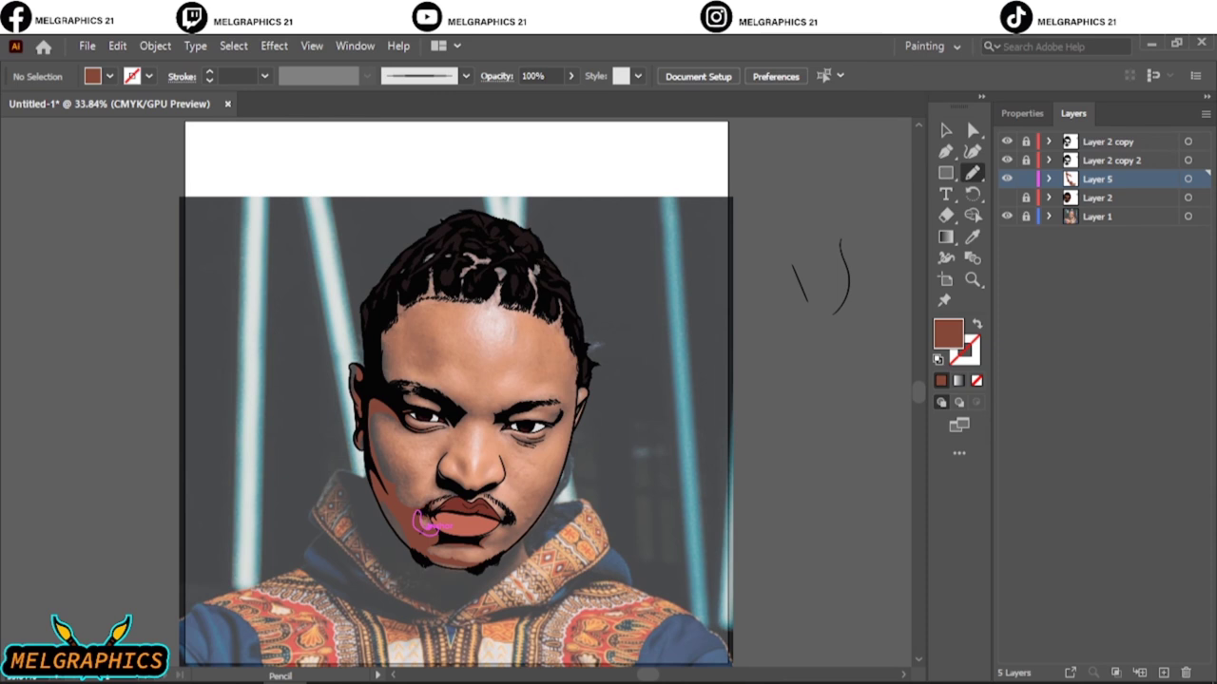
scroll(494, 428, "up", 4)
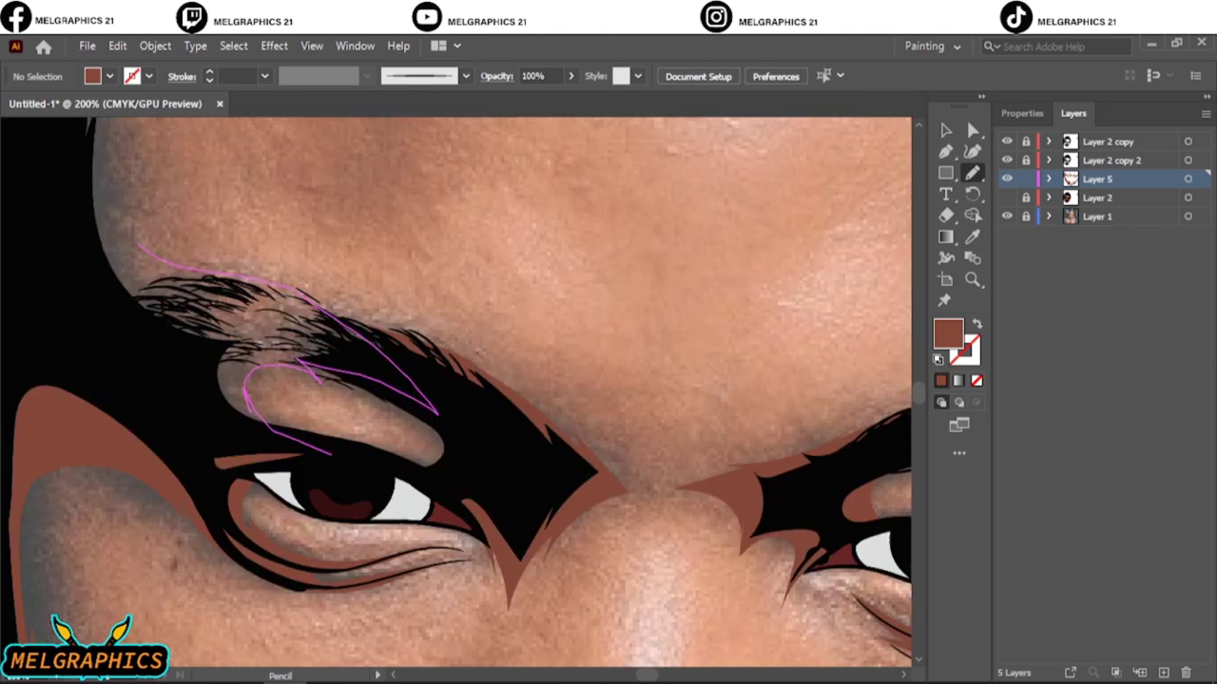
- Draw a closed dark brown shadow shape under the left eyebrow
left_click_drag(138, 245, 335, 466)
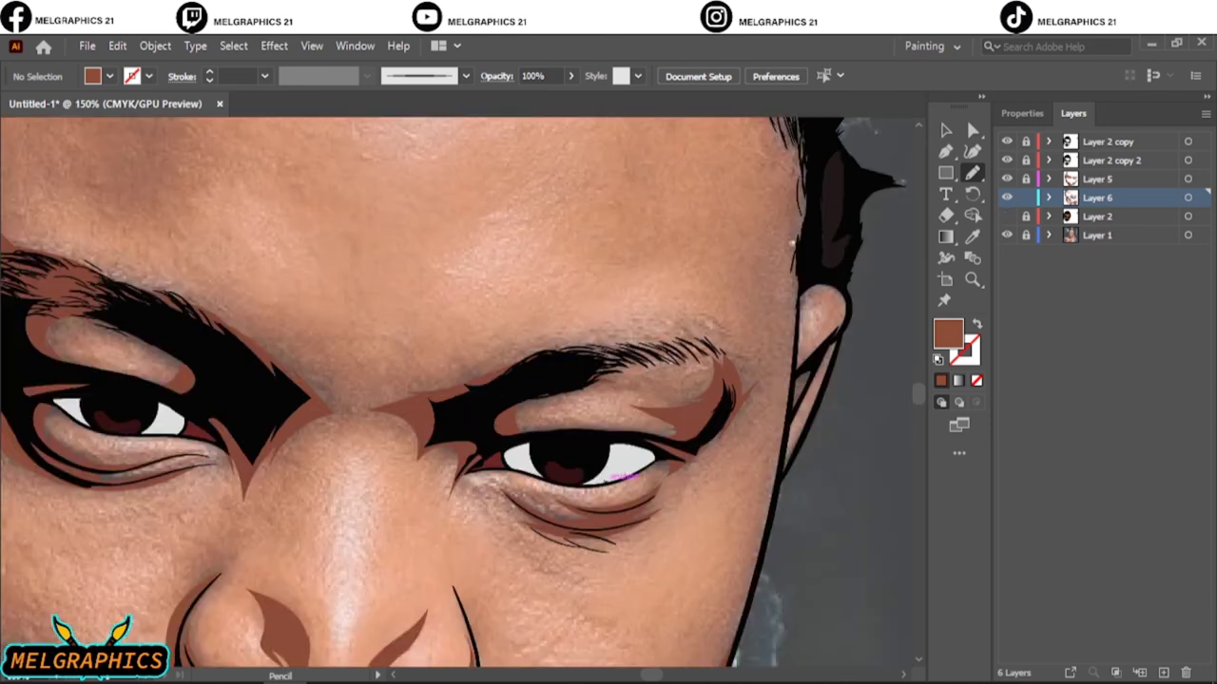
- Draw a new shading stroke above the eye
left_click_drag(349, 423, 348, 468)
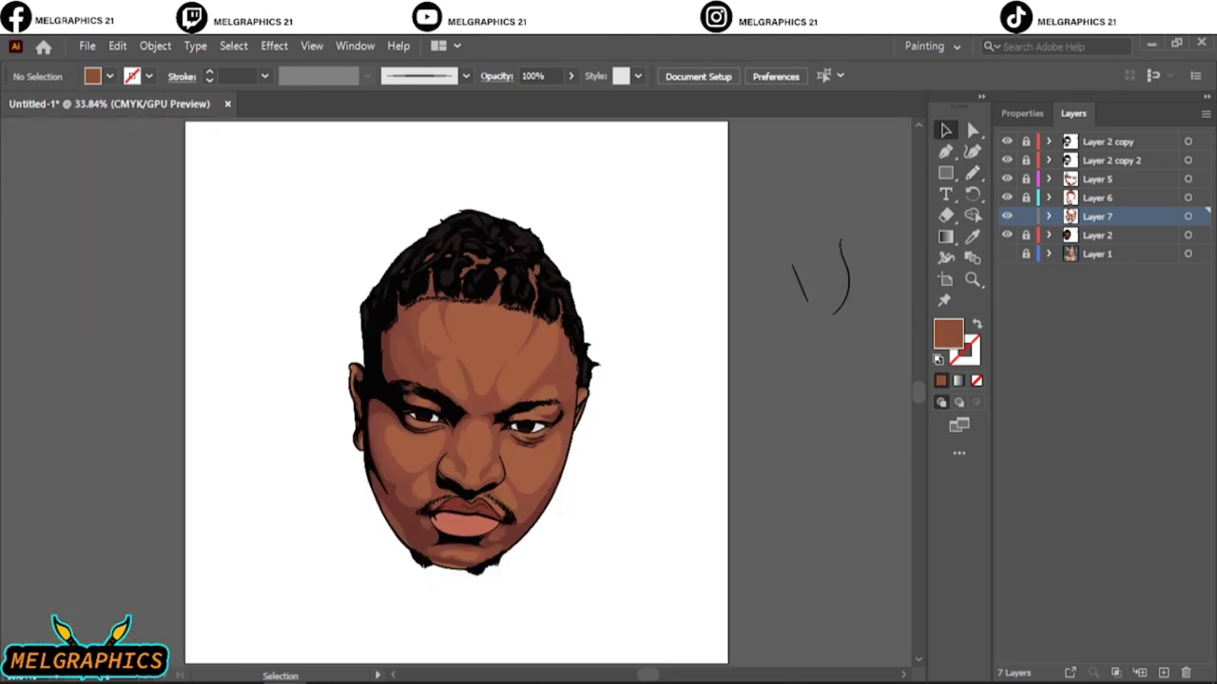
- Add a new empty layer for more shading with Ctrl+L
key("ctrl+l")
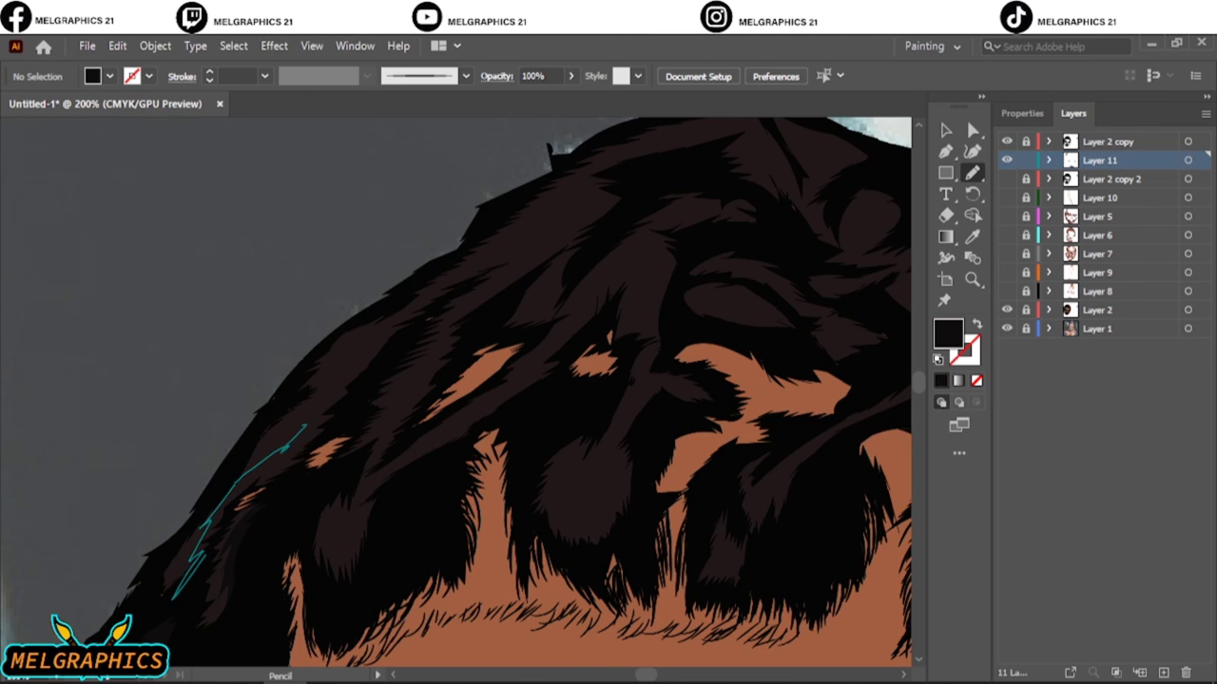
- Draw another jagged dark strand along the hair's left edge
left_click_drag(340, 540, 343, 492)
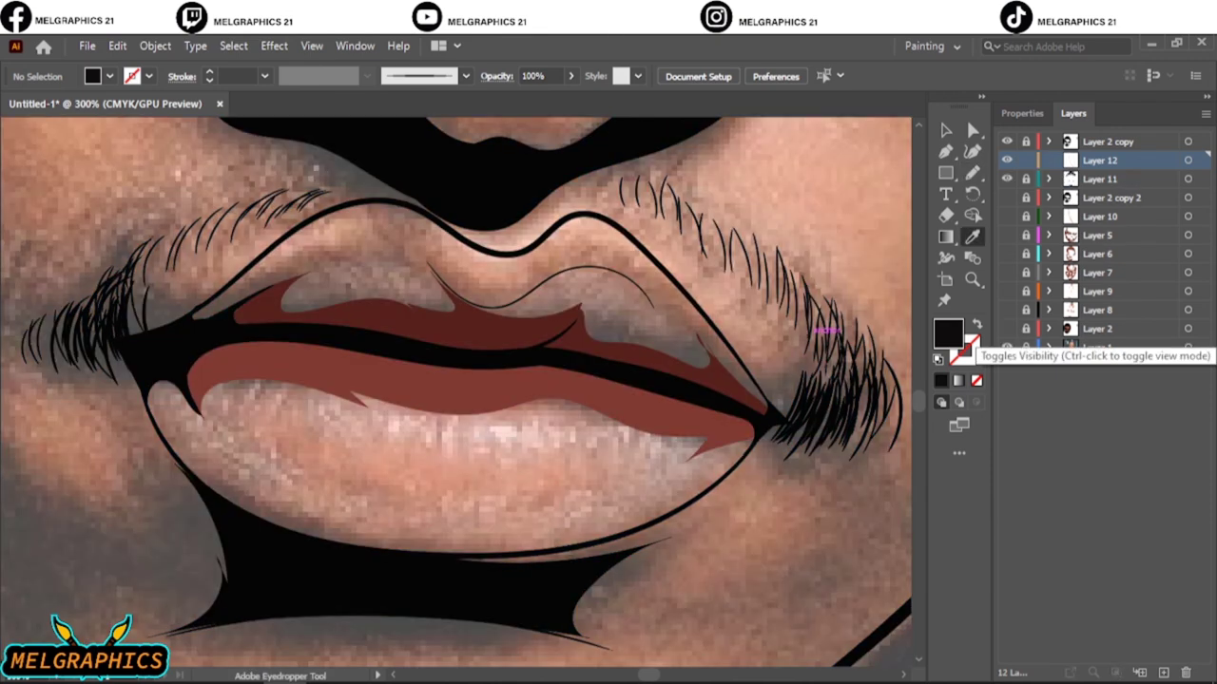
- Make Layer 2 visible again to show the coloured skin and lips
left_click(1006, 328)
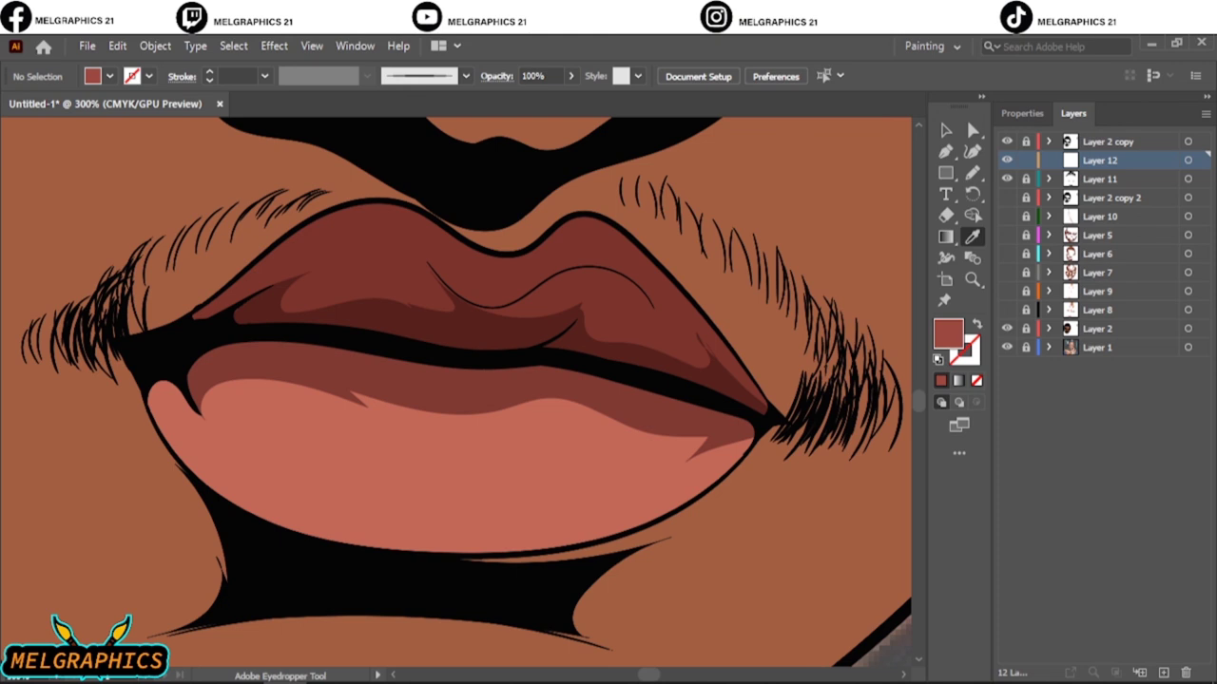